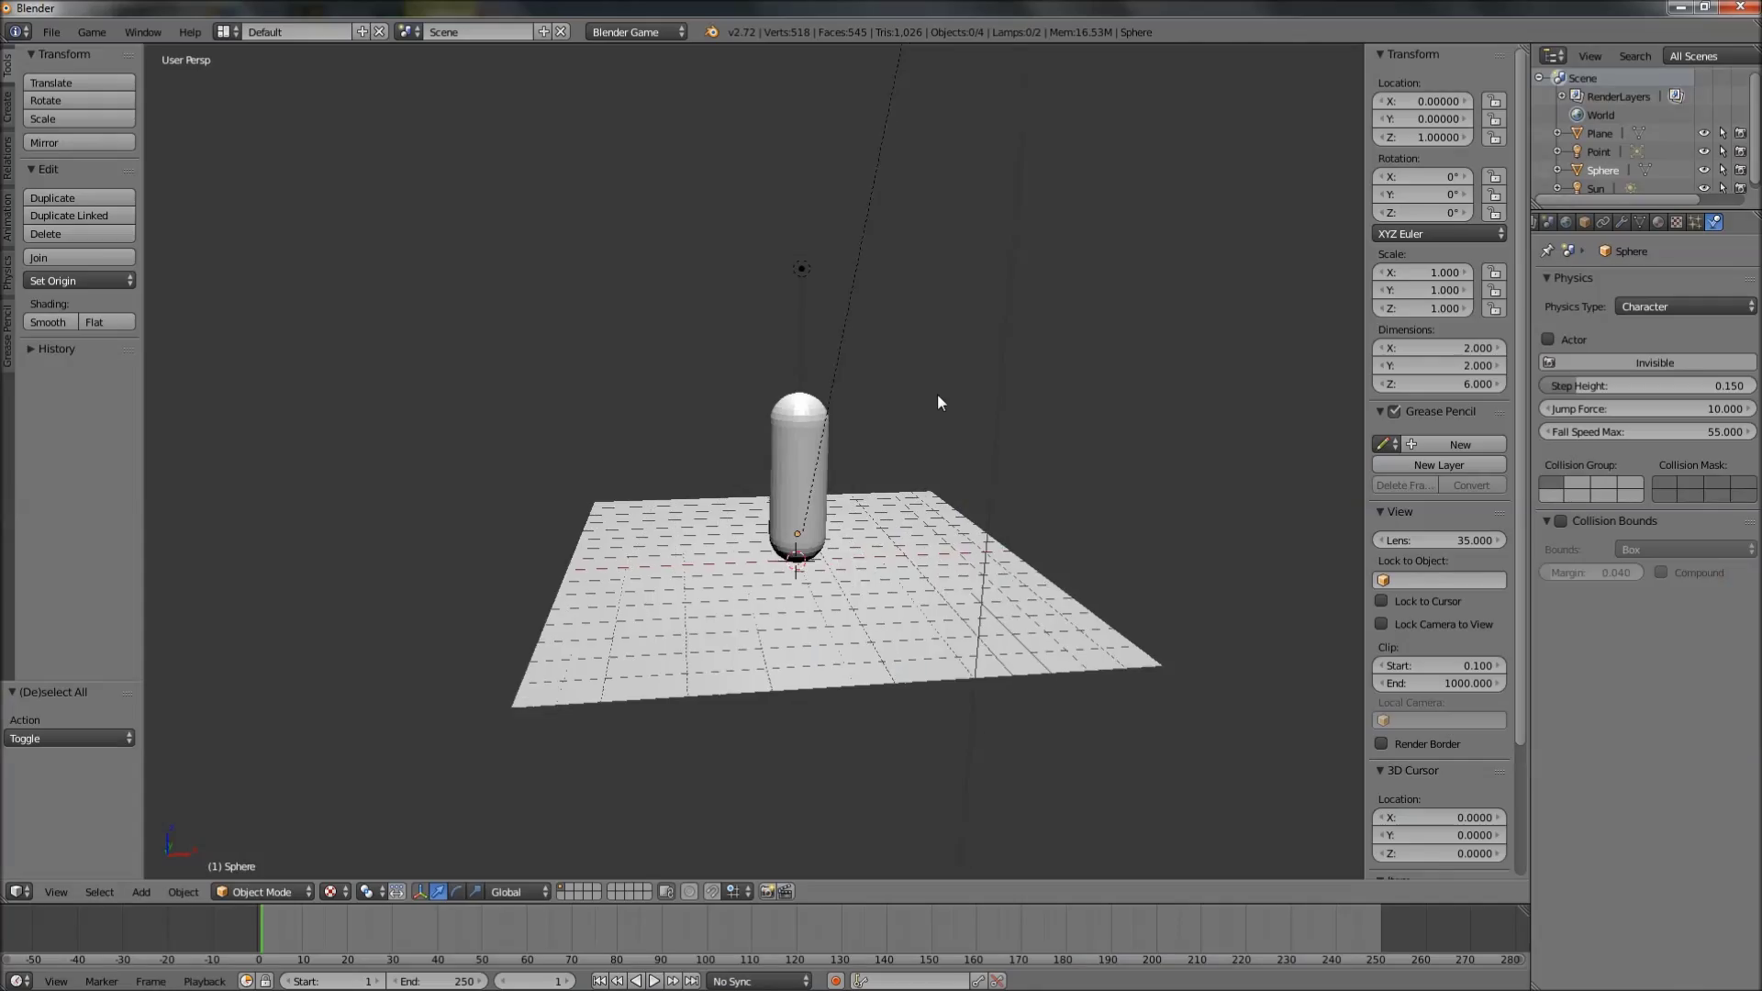
Select the capsule and make it invisible in its physics settings
middle_click_drag(914, 422, 824, 421)
scroll(824, 421, "down", 3)
middle_click_drag(630, 417, 759, 457)
scroll(762, 468, "up", 2)
scroll(765, 473, "down", 2)
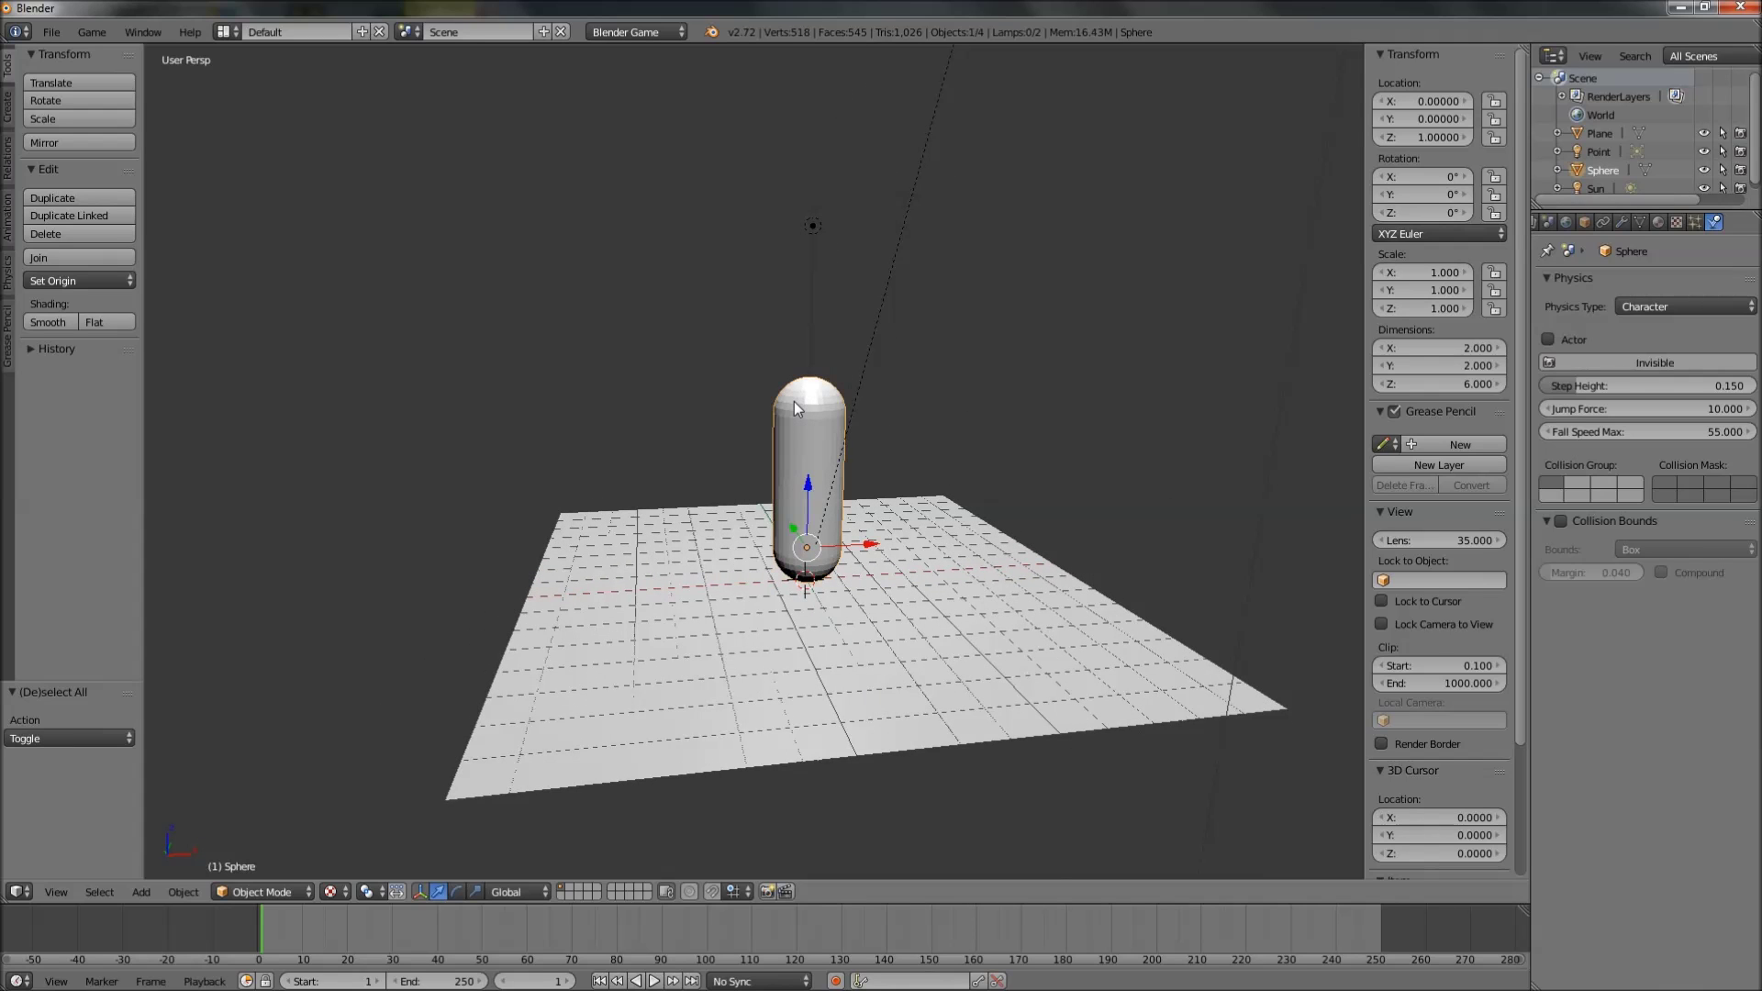
middle_click_drag(794, 400, 800, 471)
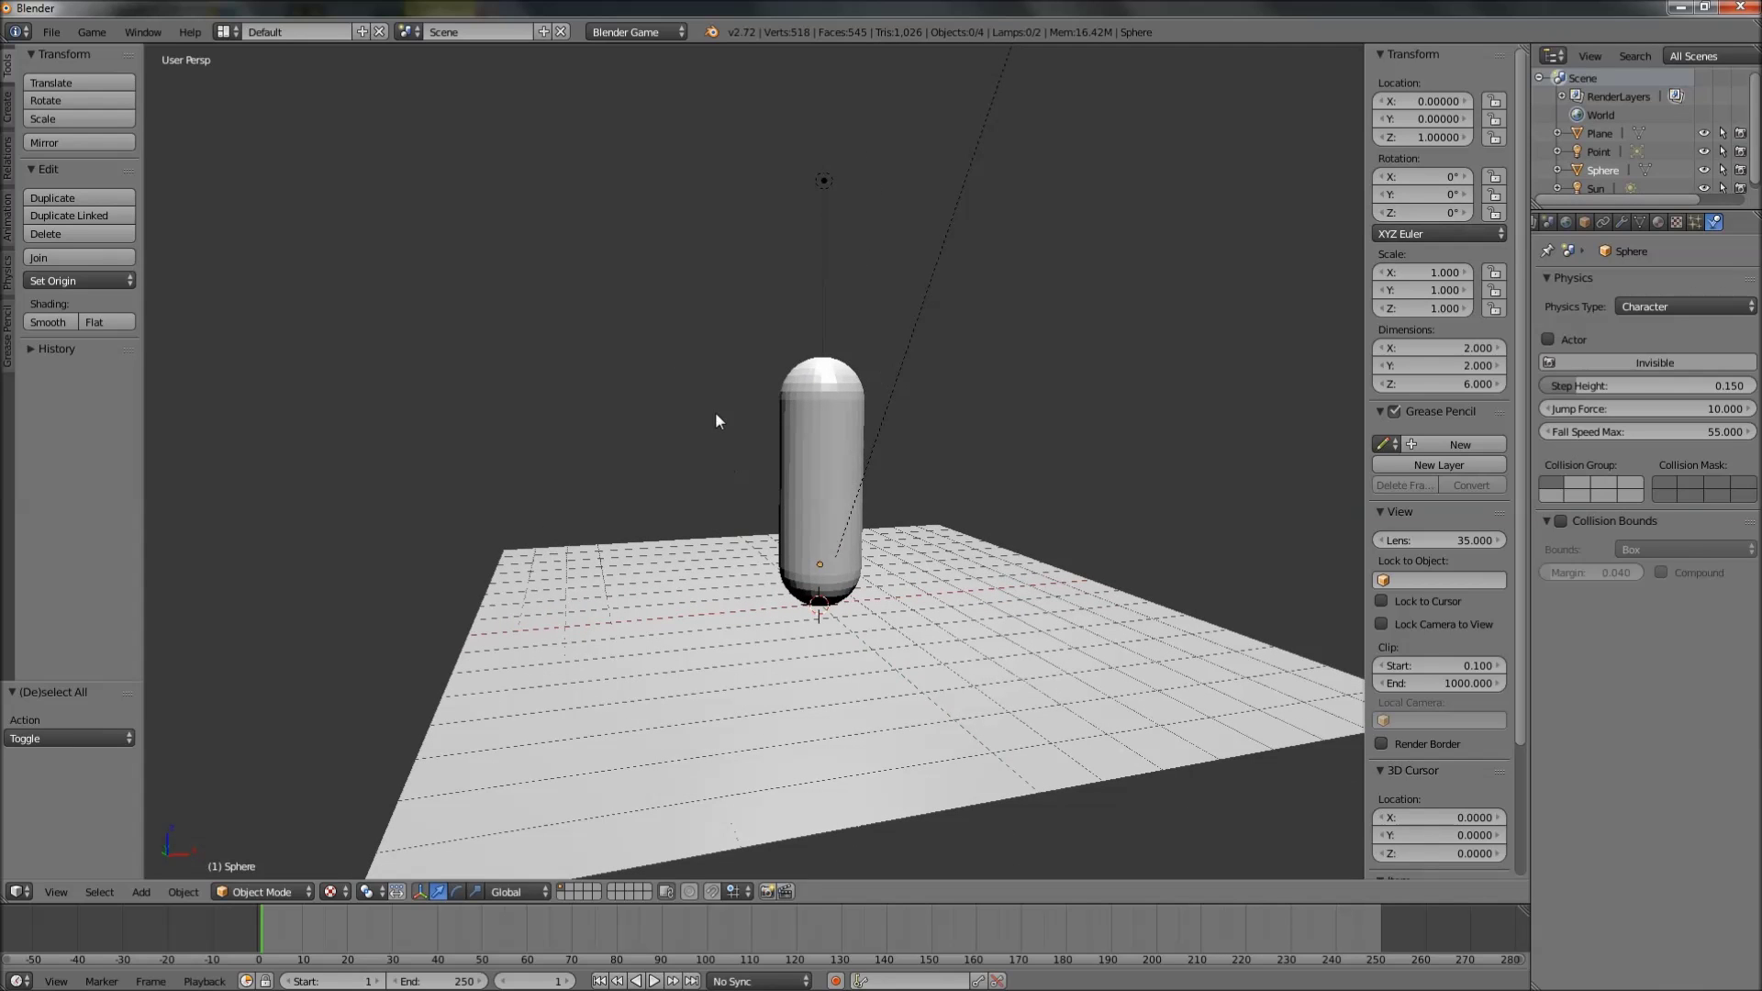
middle_click_drag(621, 527, 795, 451)
right_click(802, 395)
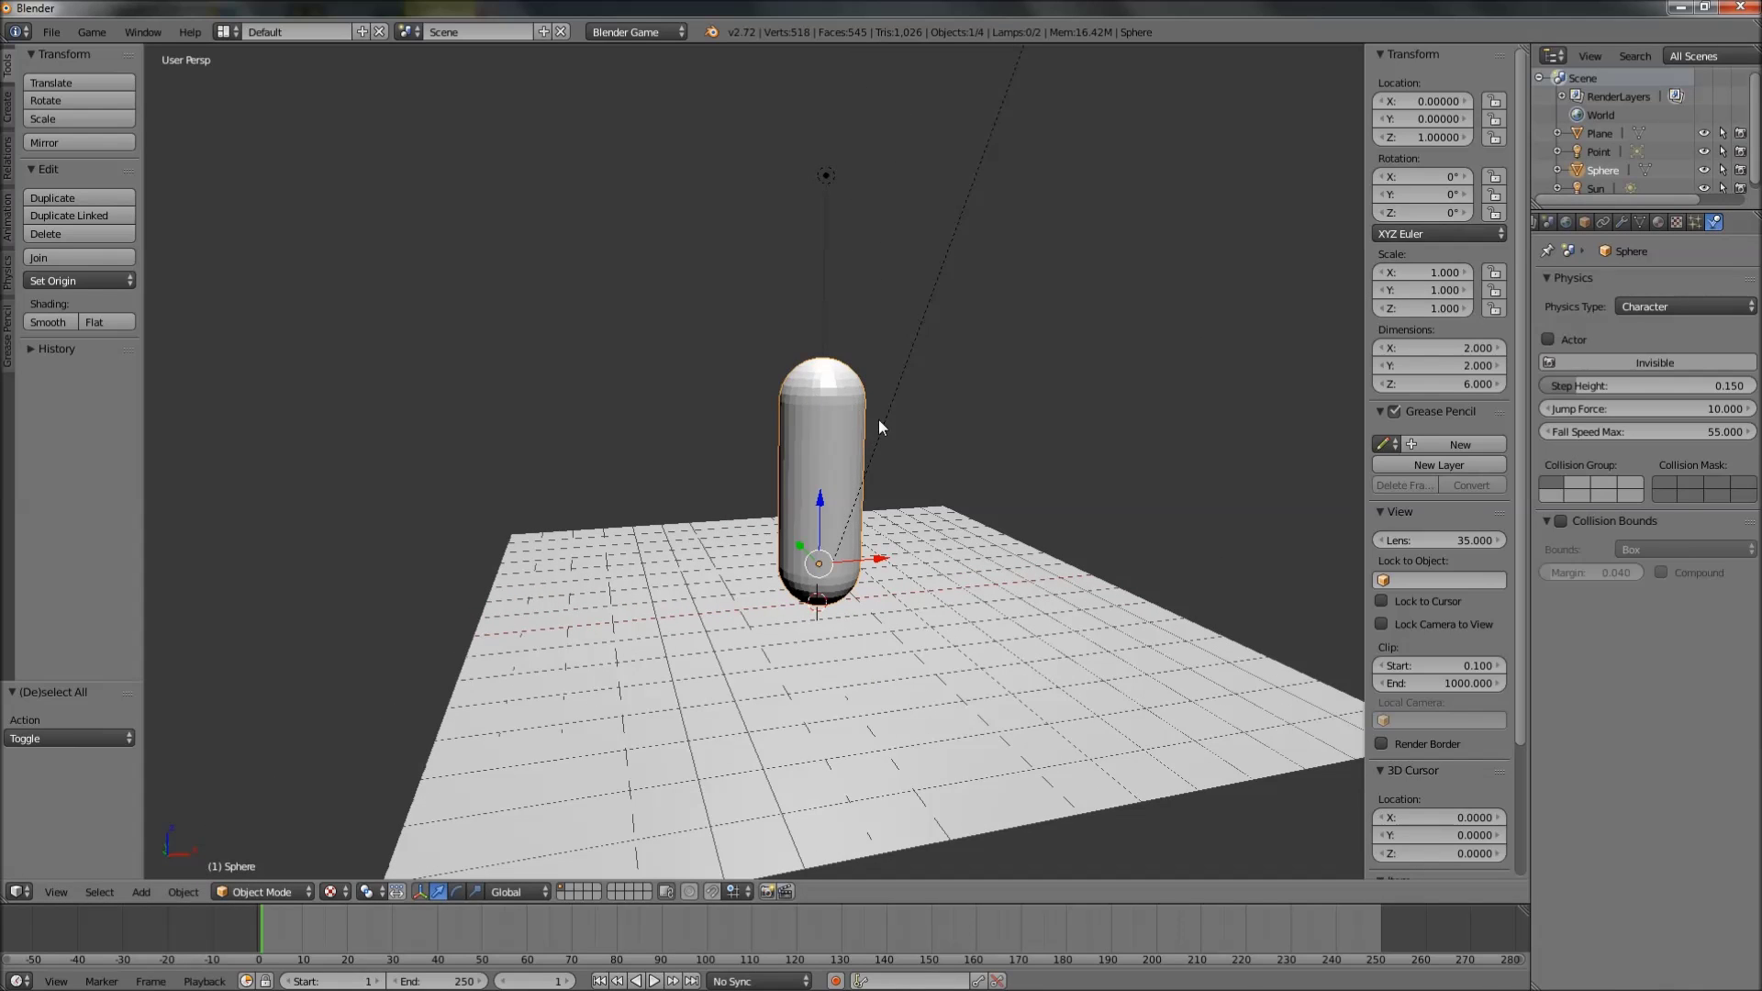
left_click(1626, 363)
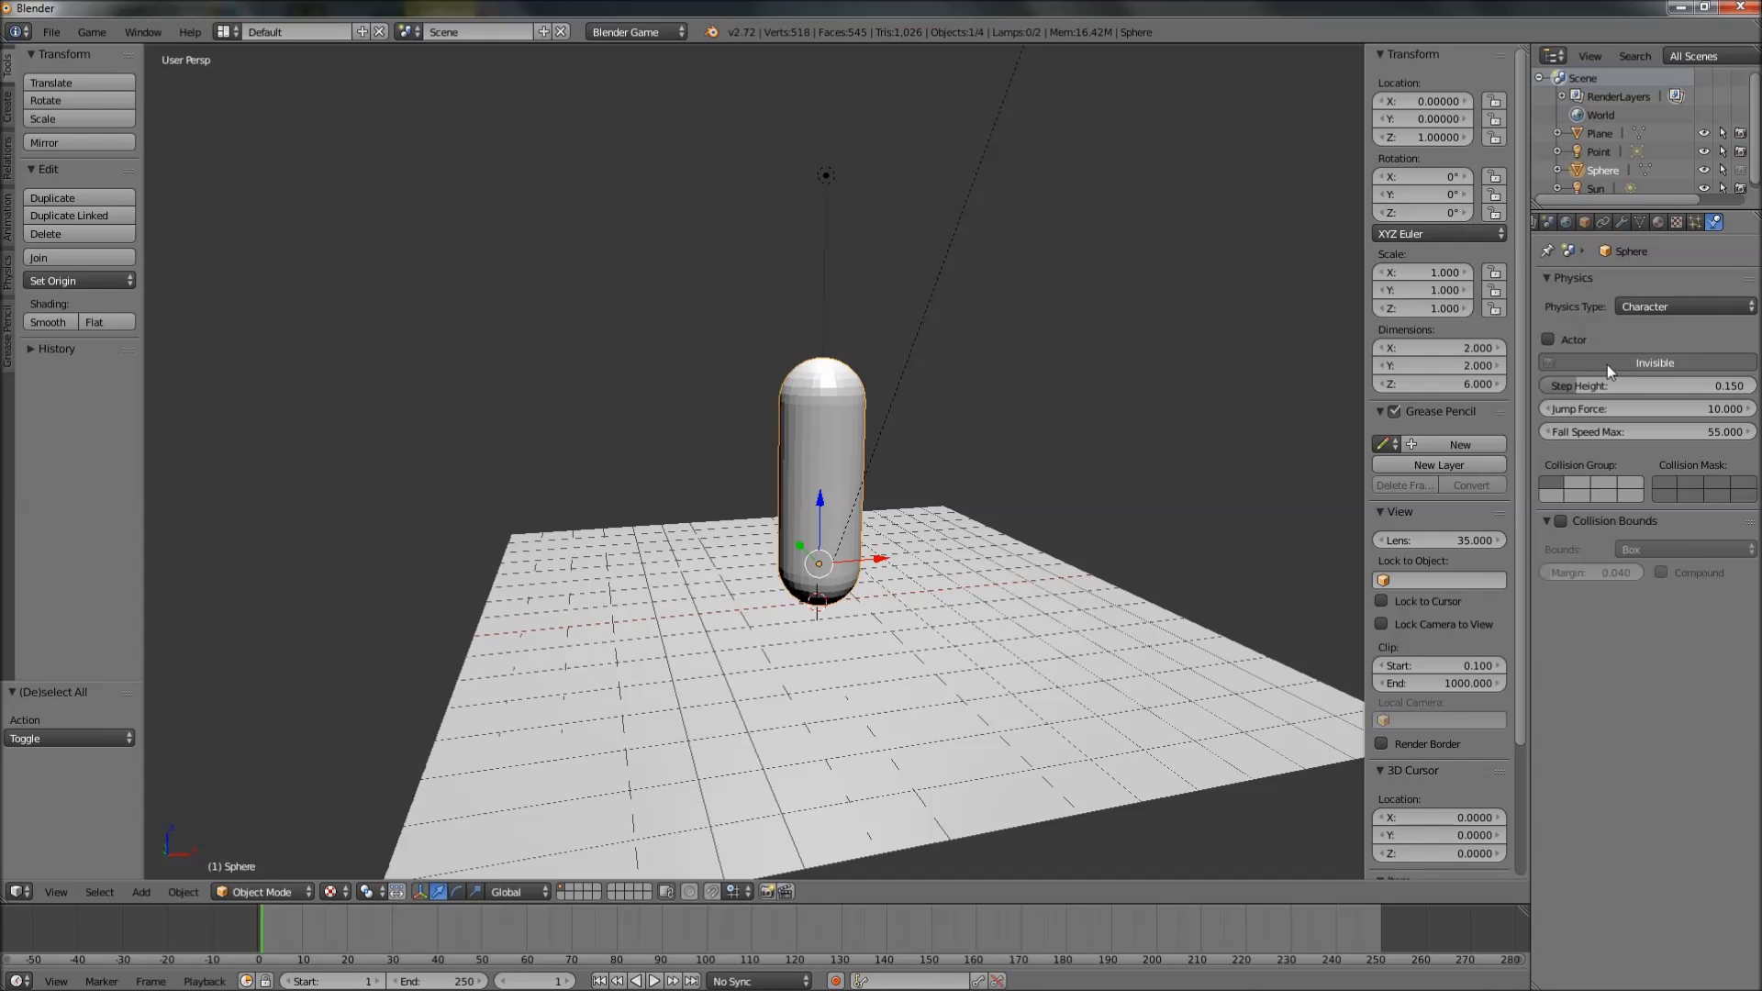
Move the point lamp above the capsule 6 units along the Y axis
middle_click_drag(1051, 466, 797, 493)
key("a")
right_click(812, 395)
scroll(722, 396, "down", 3)
right_click(669, 394)
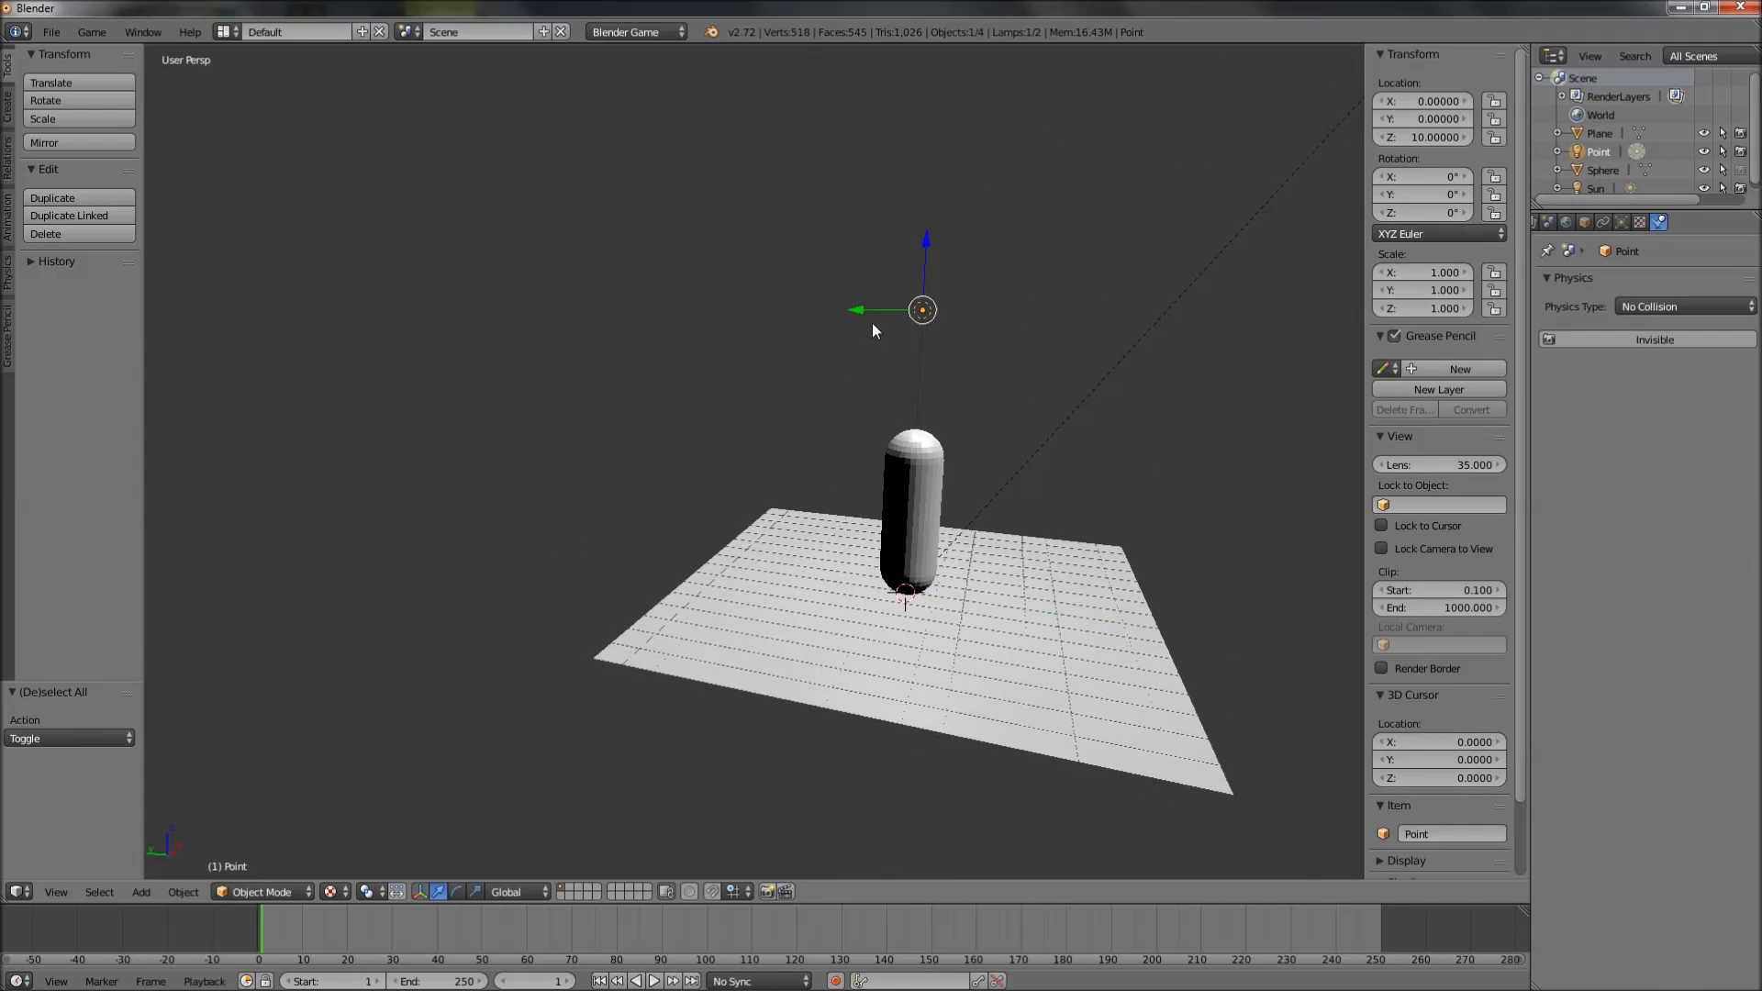
key("g")
key("y")
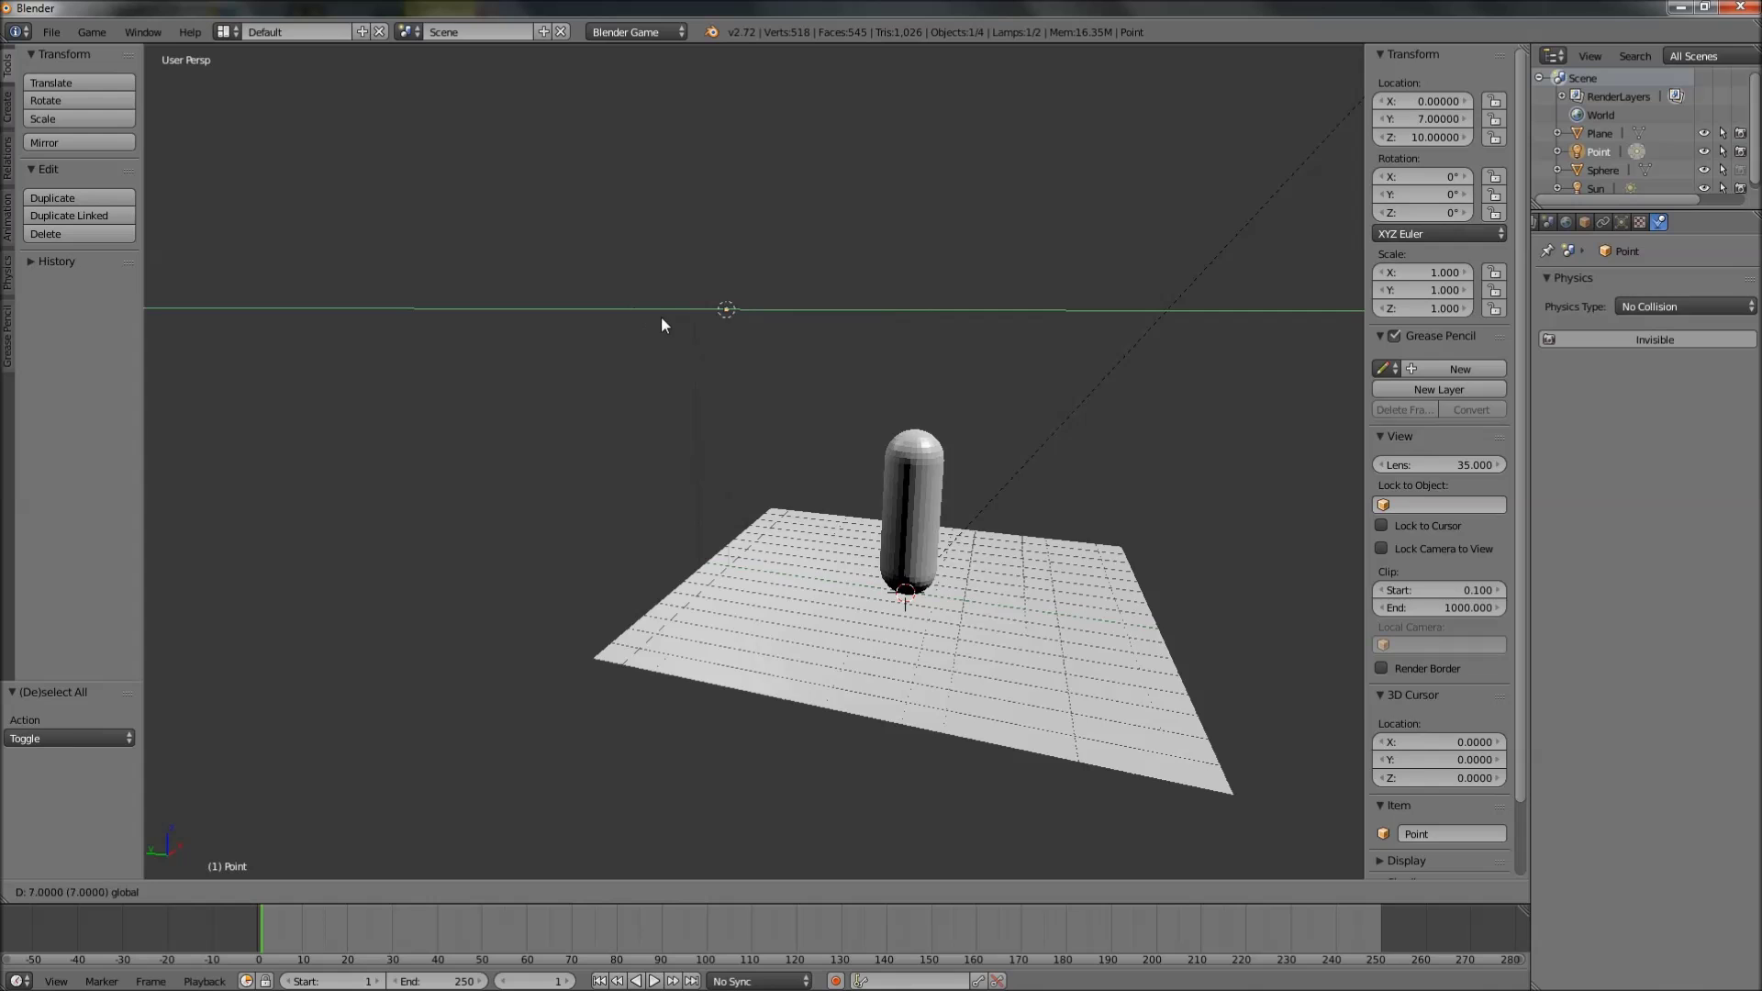
left_click(686, 322)
middle_click_drag(686, 322, 632, 514)
key("KP_1")
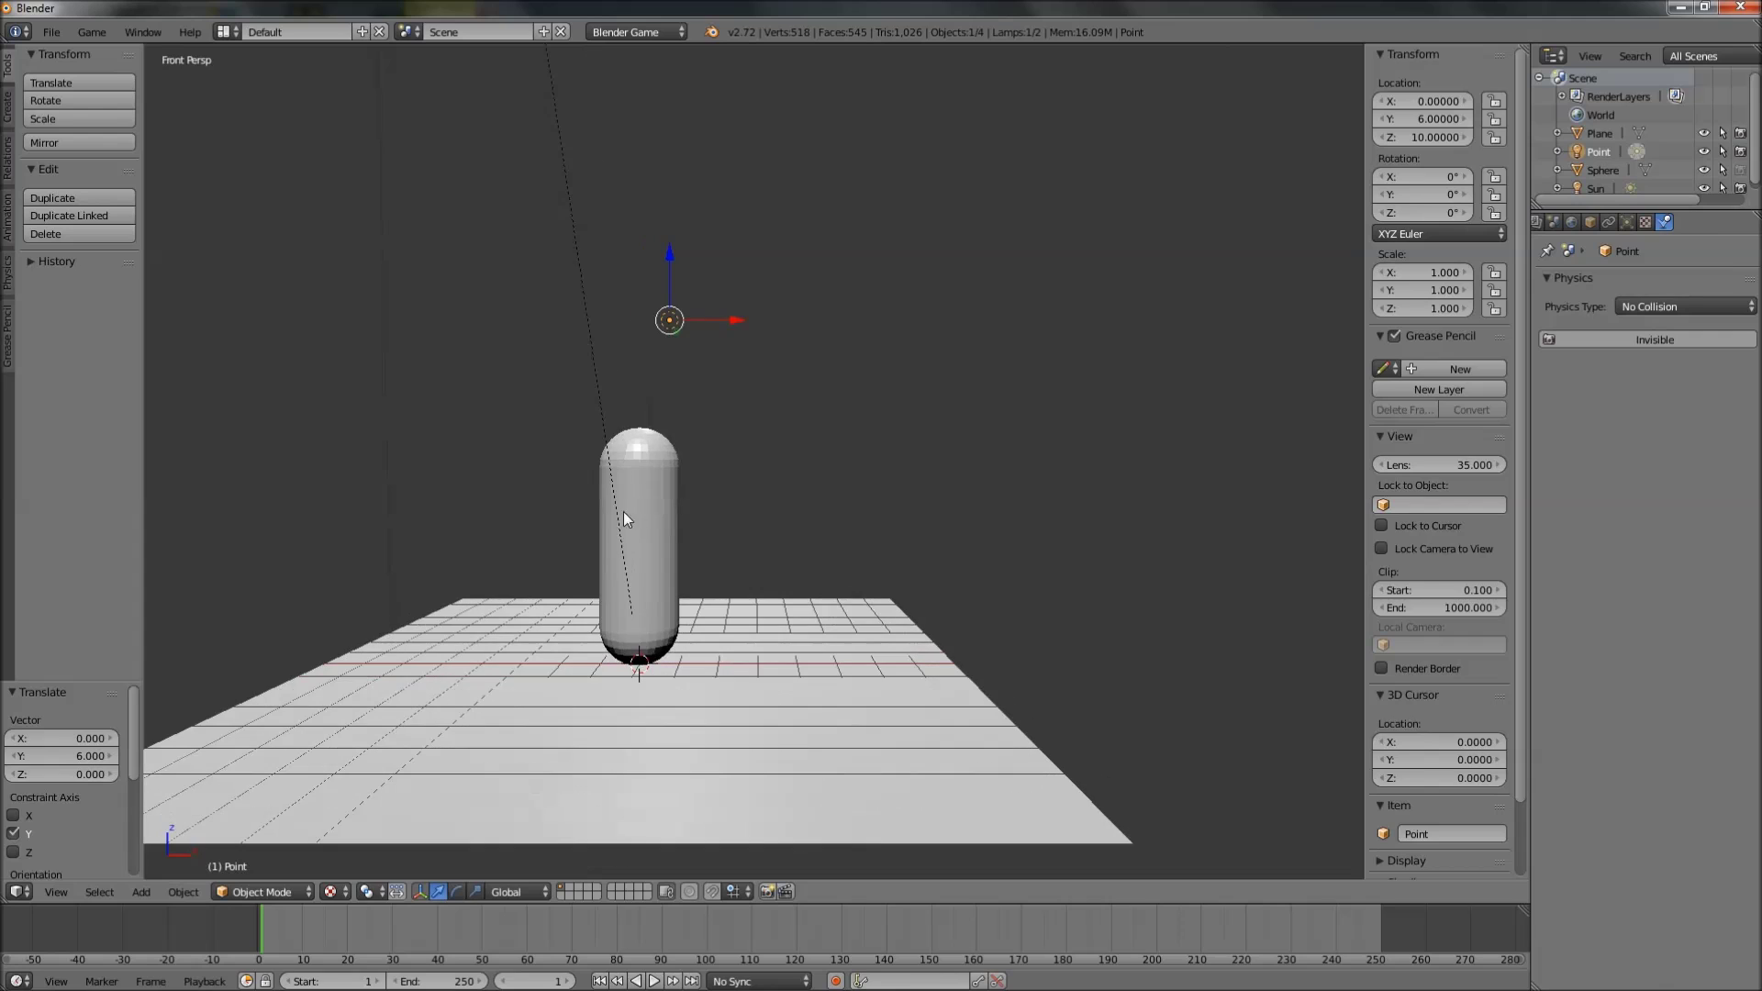
right_click(678, 482)
key("n")
key("n")
scroll(1486, 674, "down", 2)
scroll(1501, 436, "up", 2)
middle_click_drag(917, 382, 900, 413)
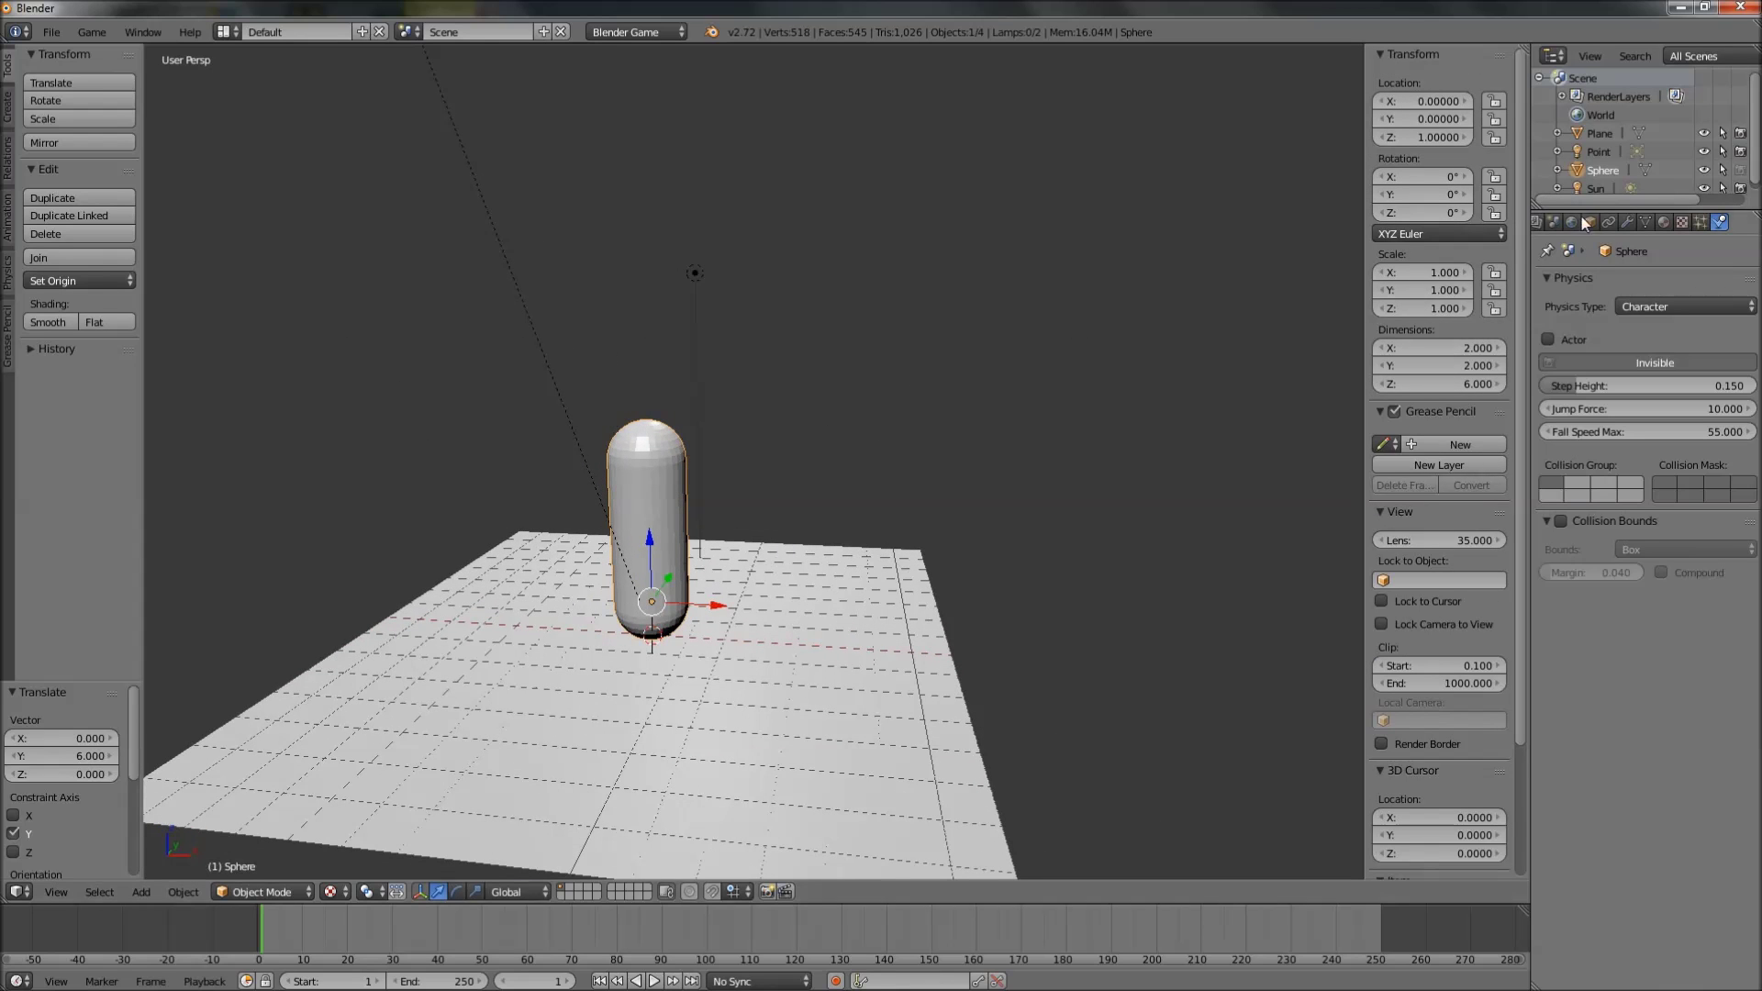
Deselect everything and add a camera at the base of the capsule
middle_click_drag(845, 514, 716, 622)
key("a")
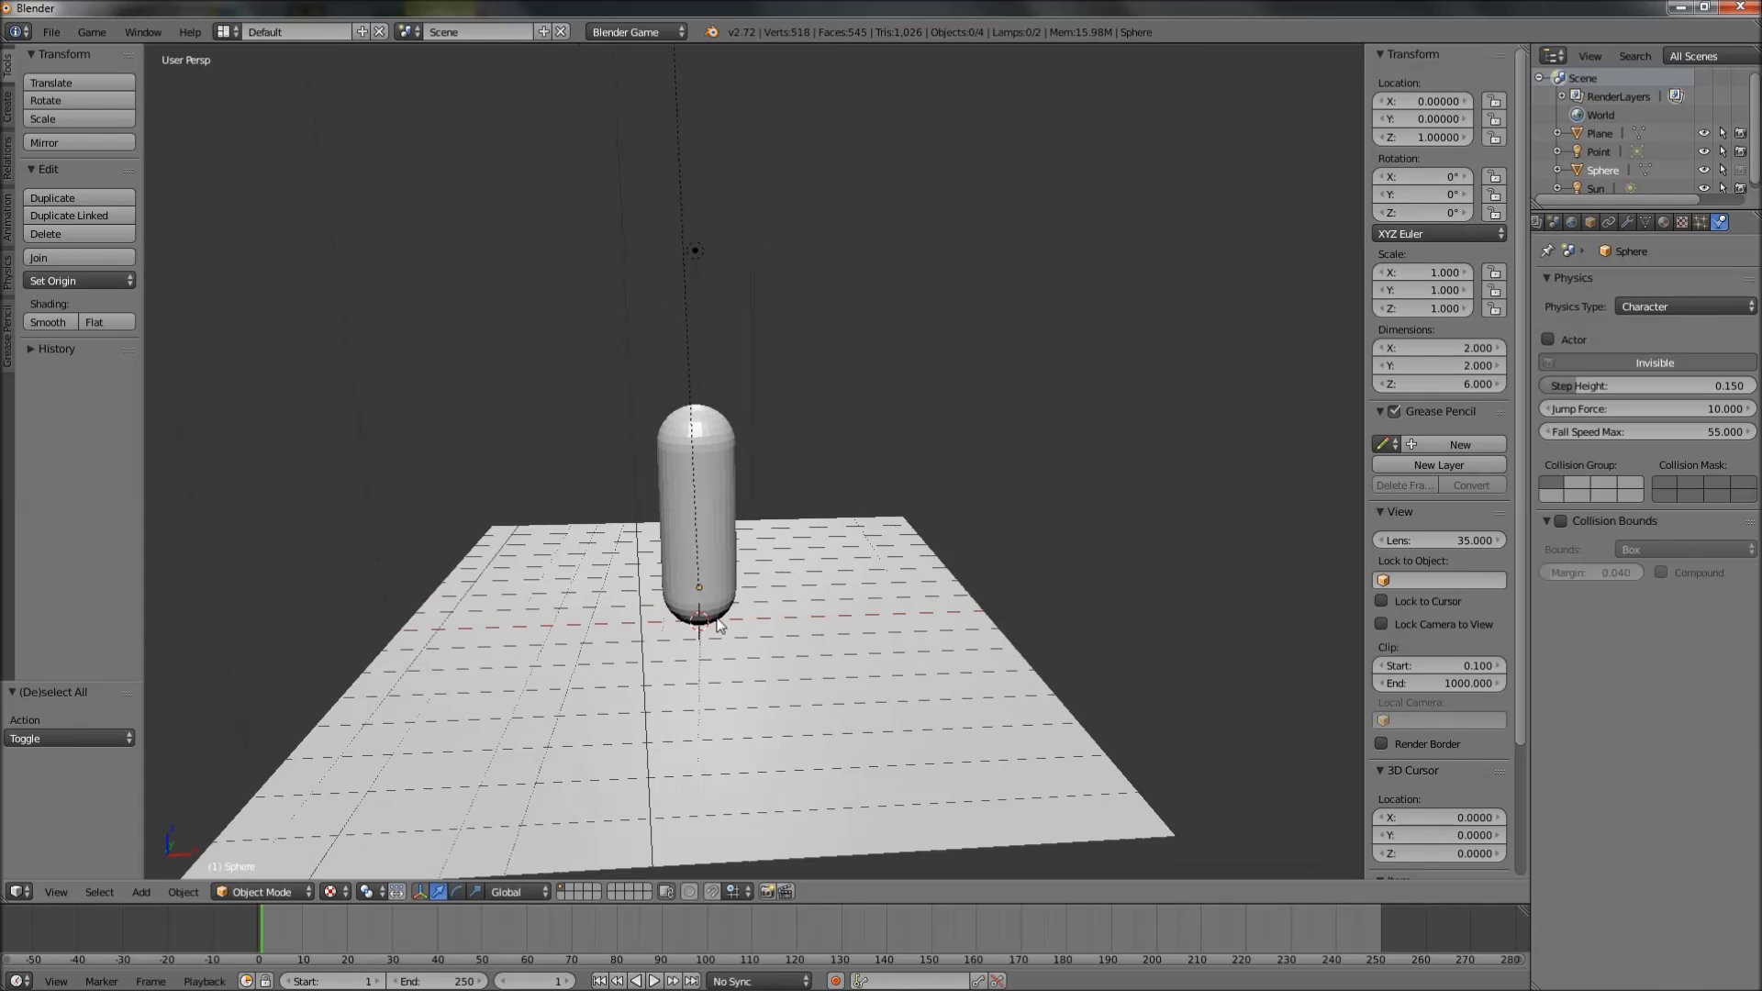
left_click(141, 892)
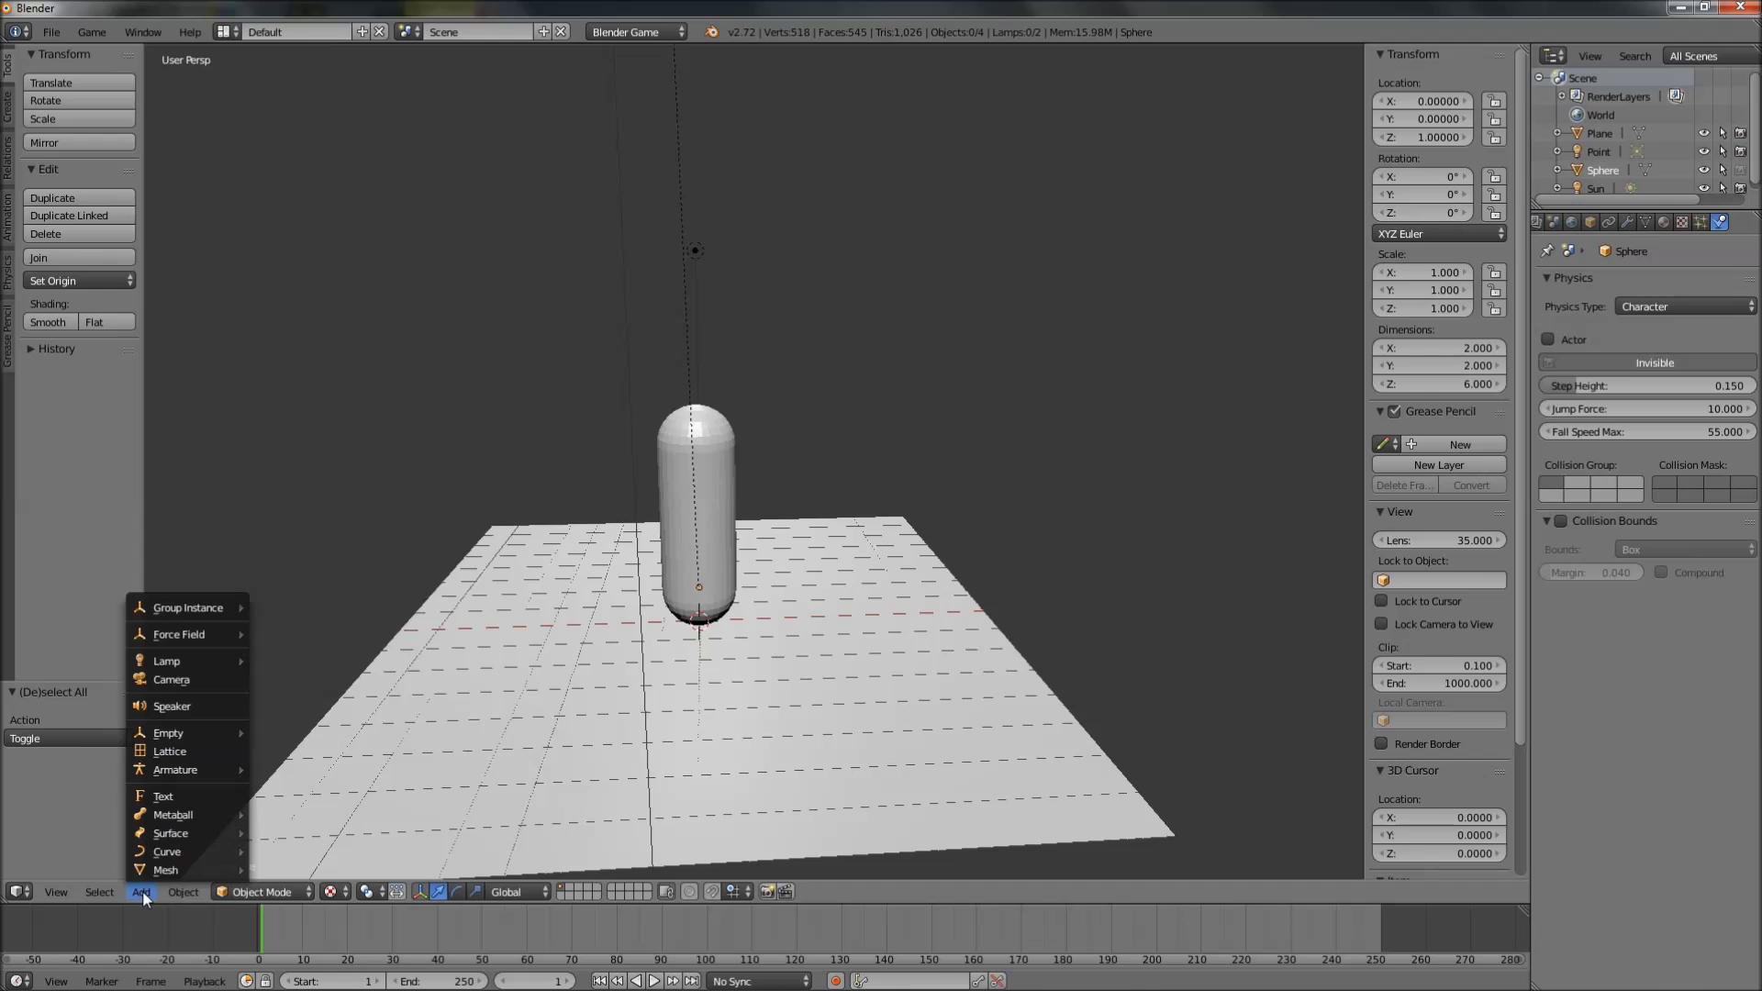
left_click(174, 680)
middle_click_drag(452, 712, 754, 703)
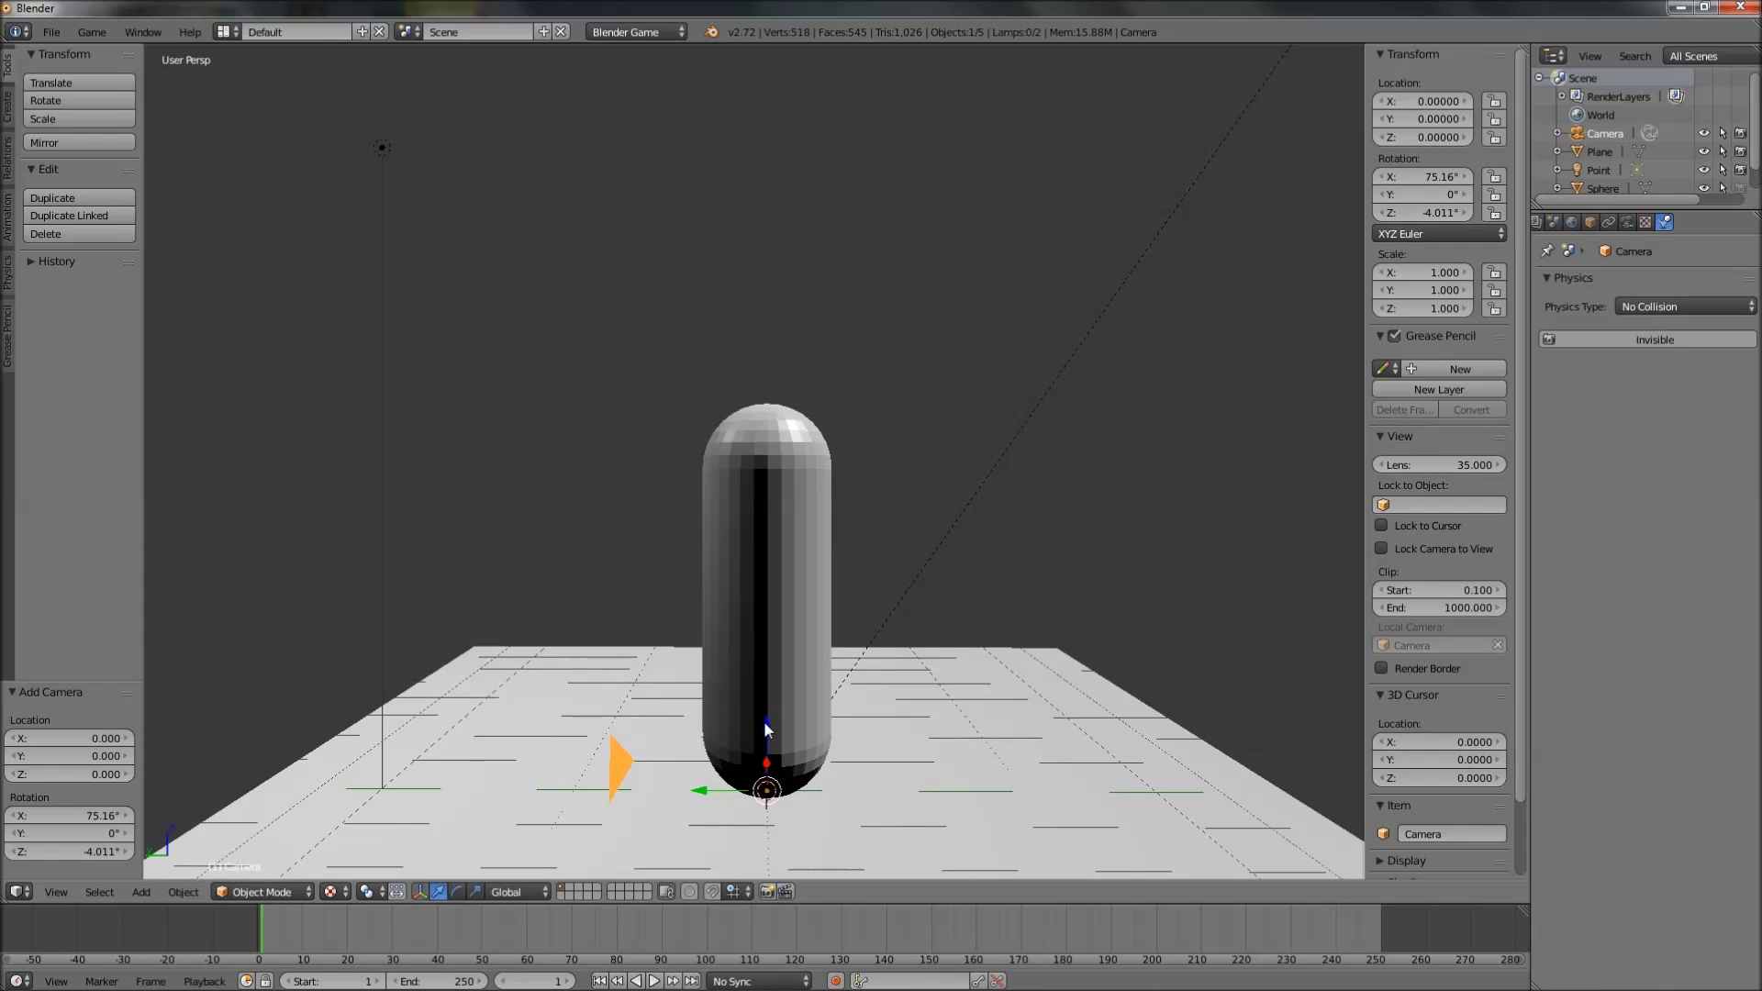
middle_click_drag(741, 431, 791, 466)
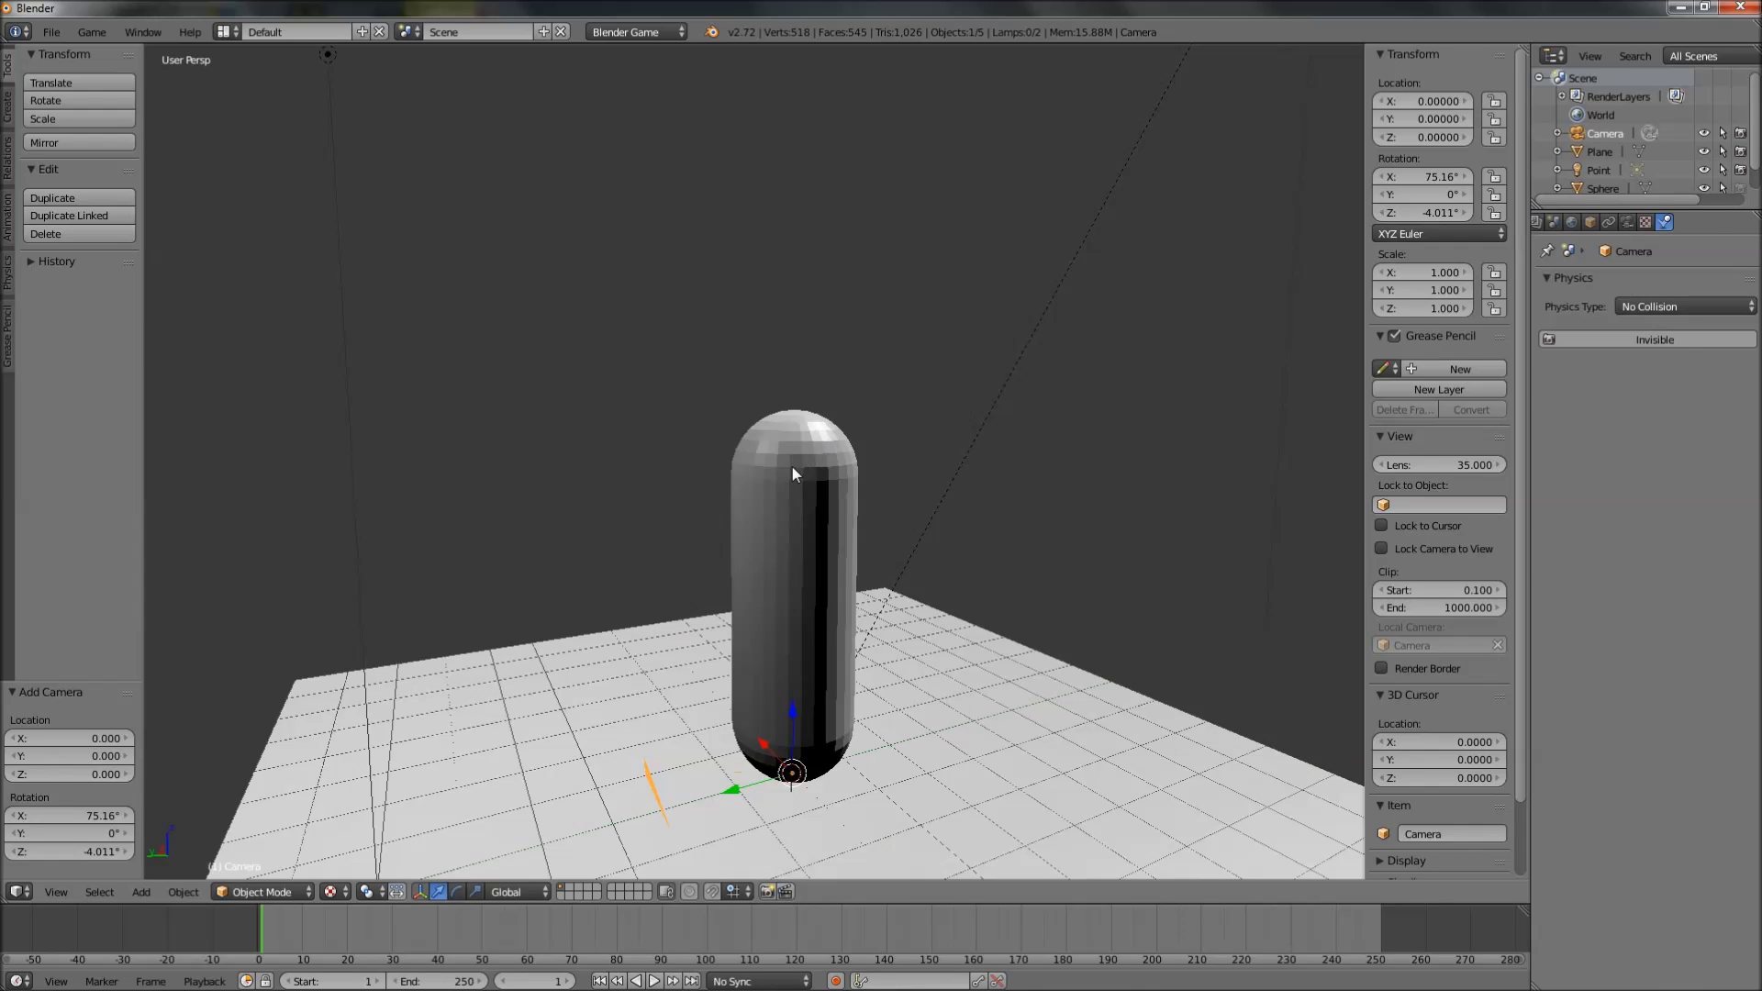
right_click(791, 466)
middle_click_drag(753, 560, 779, 673)
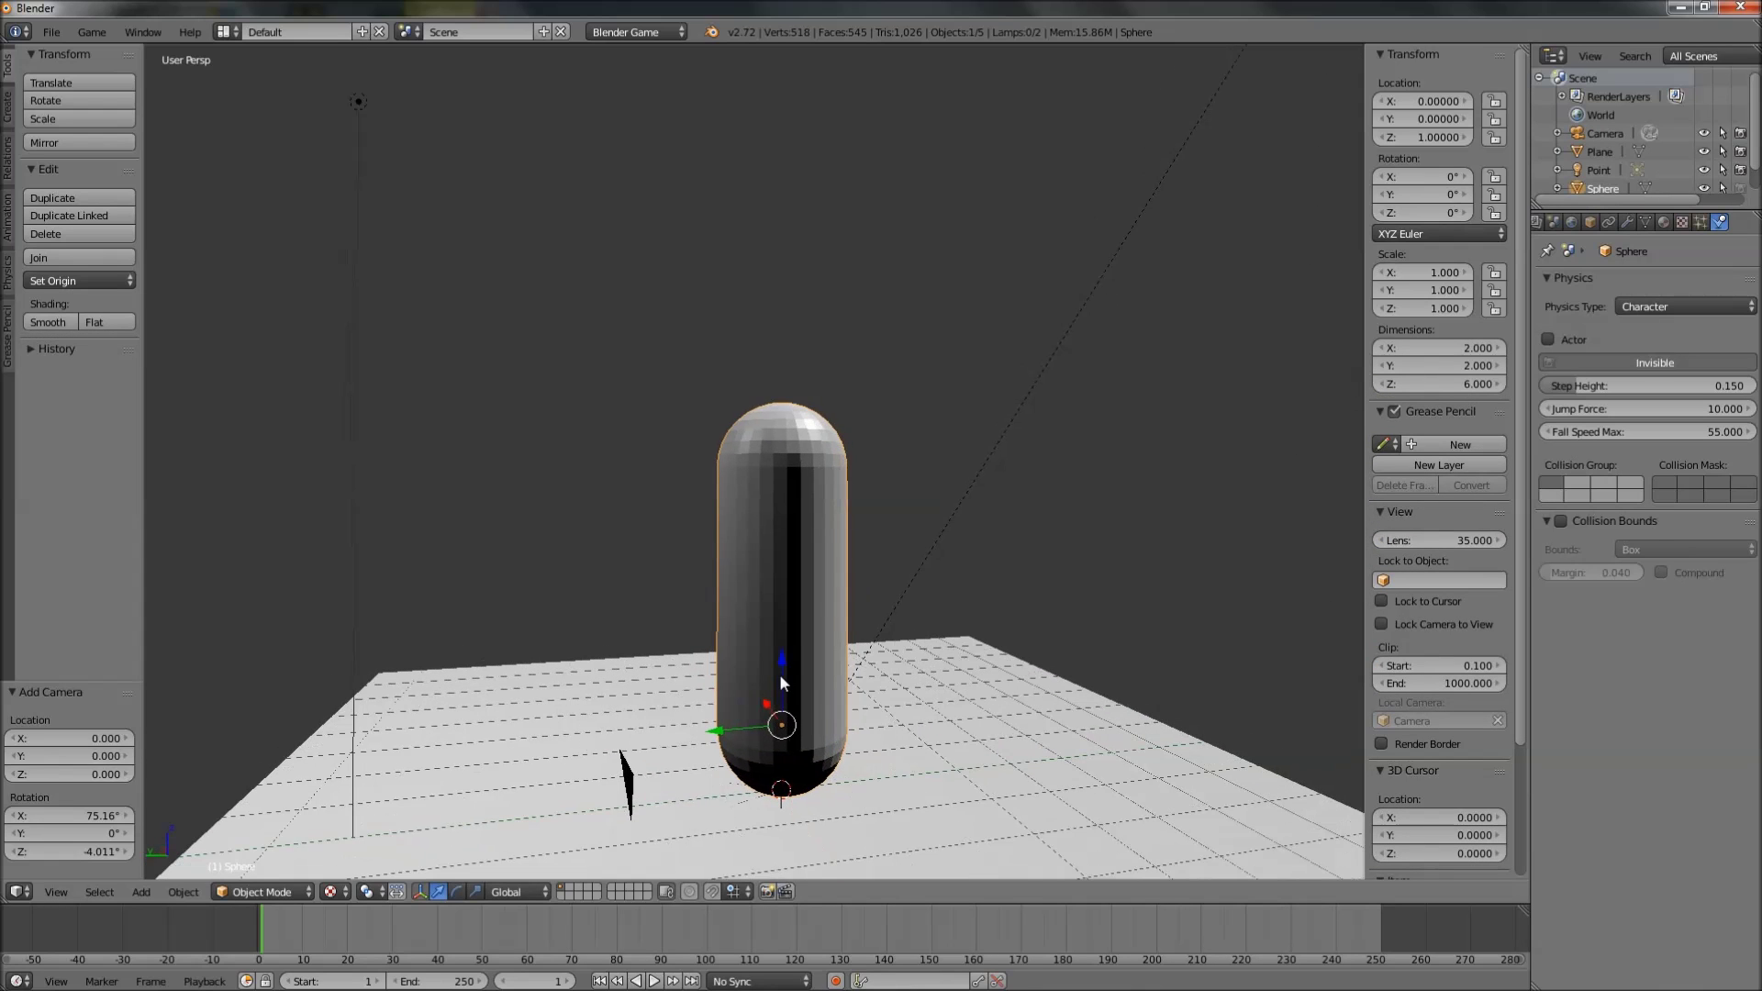
key("g")
key("z")
key("Escape")
Raise the camera 6 units along the Z axis to the top of the capsule
right_click(635, 775)
middle_click_drag(635, 776, 767, 702)
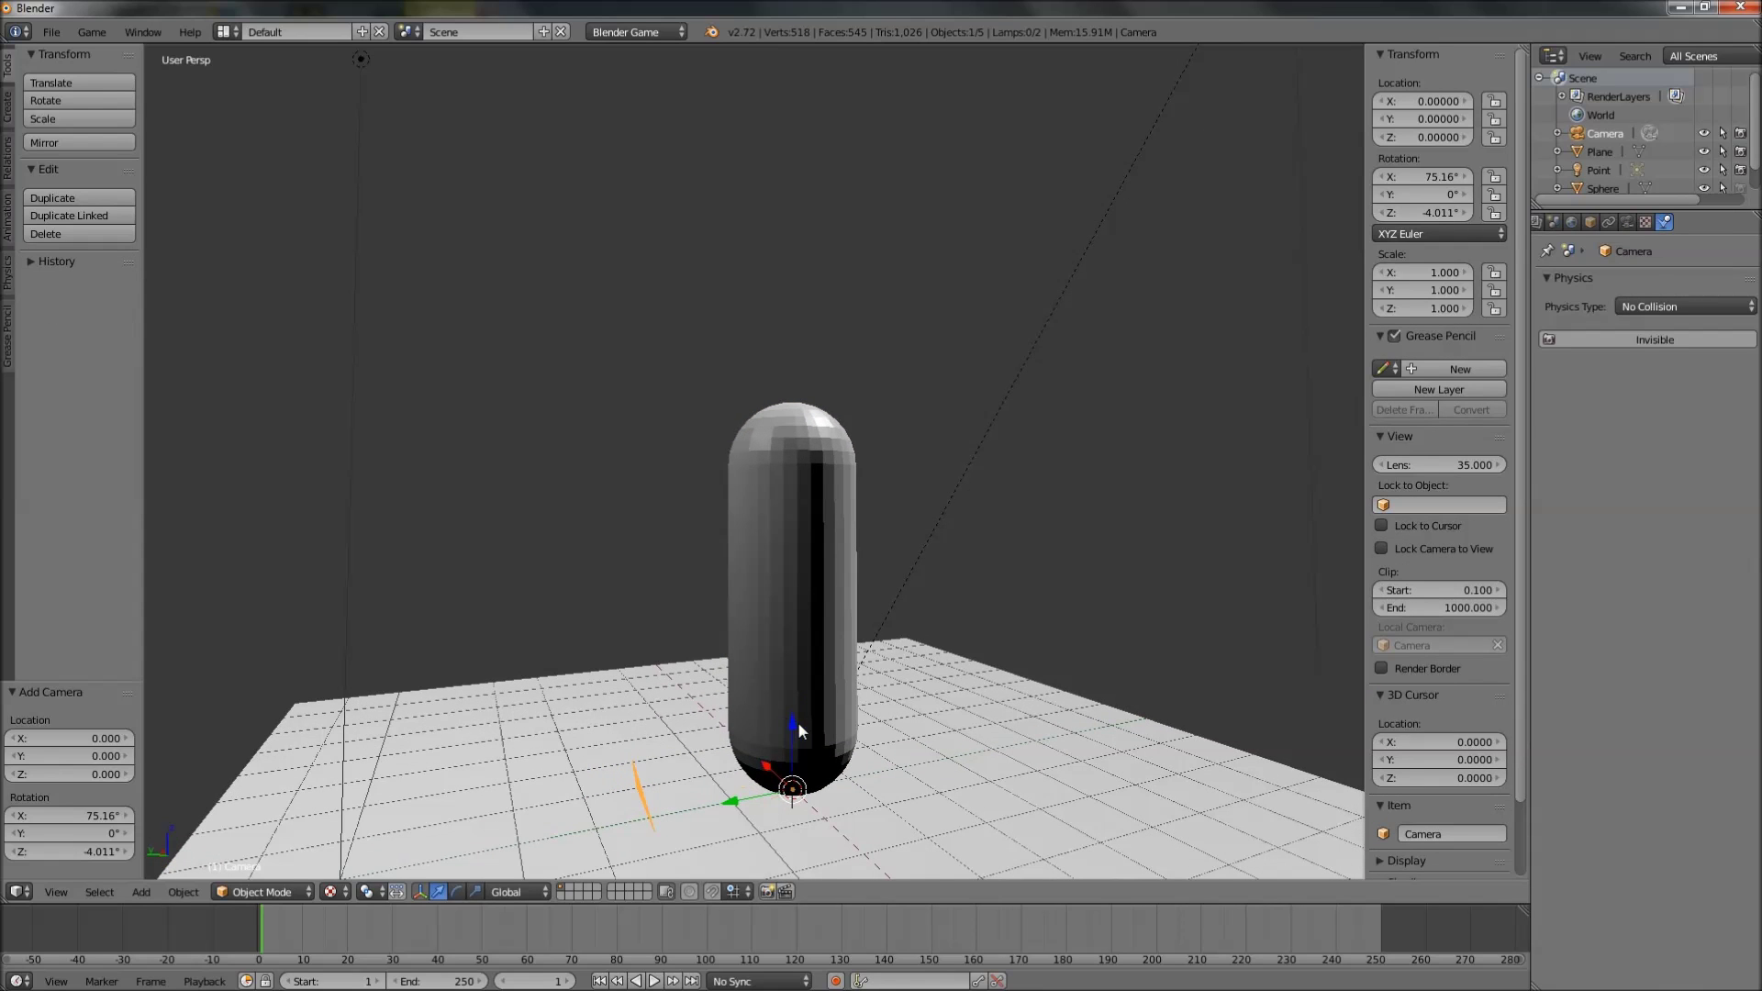
key("g")
key("z")
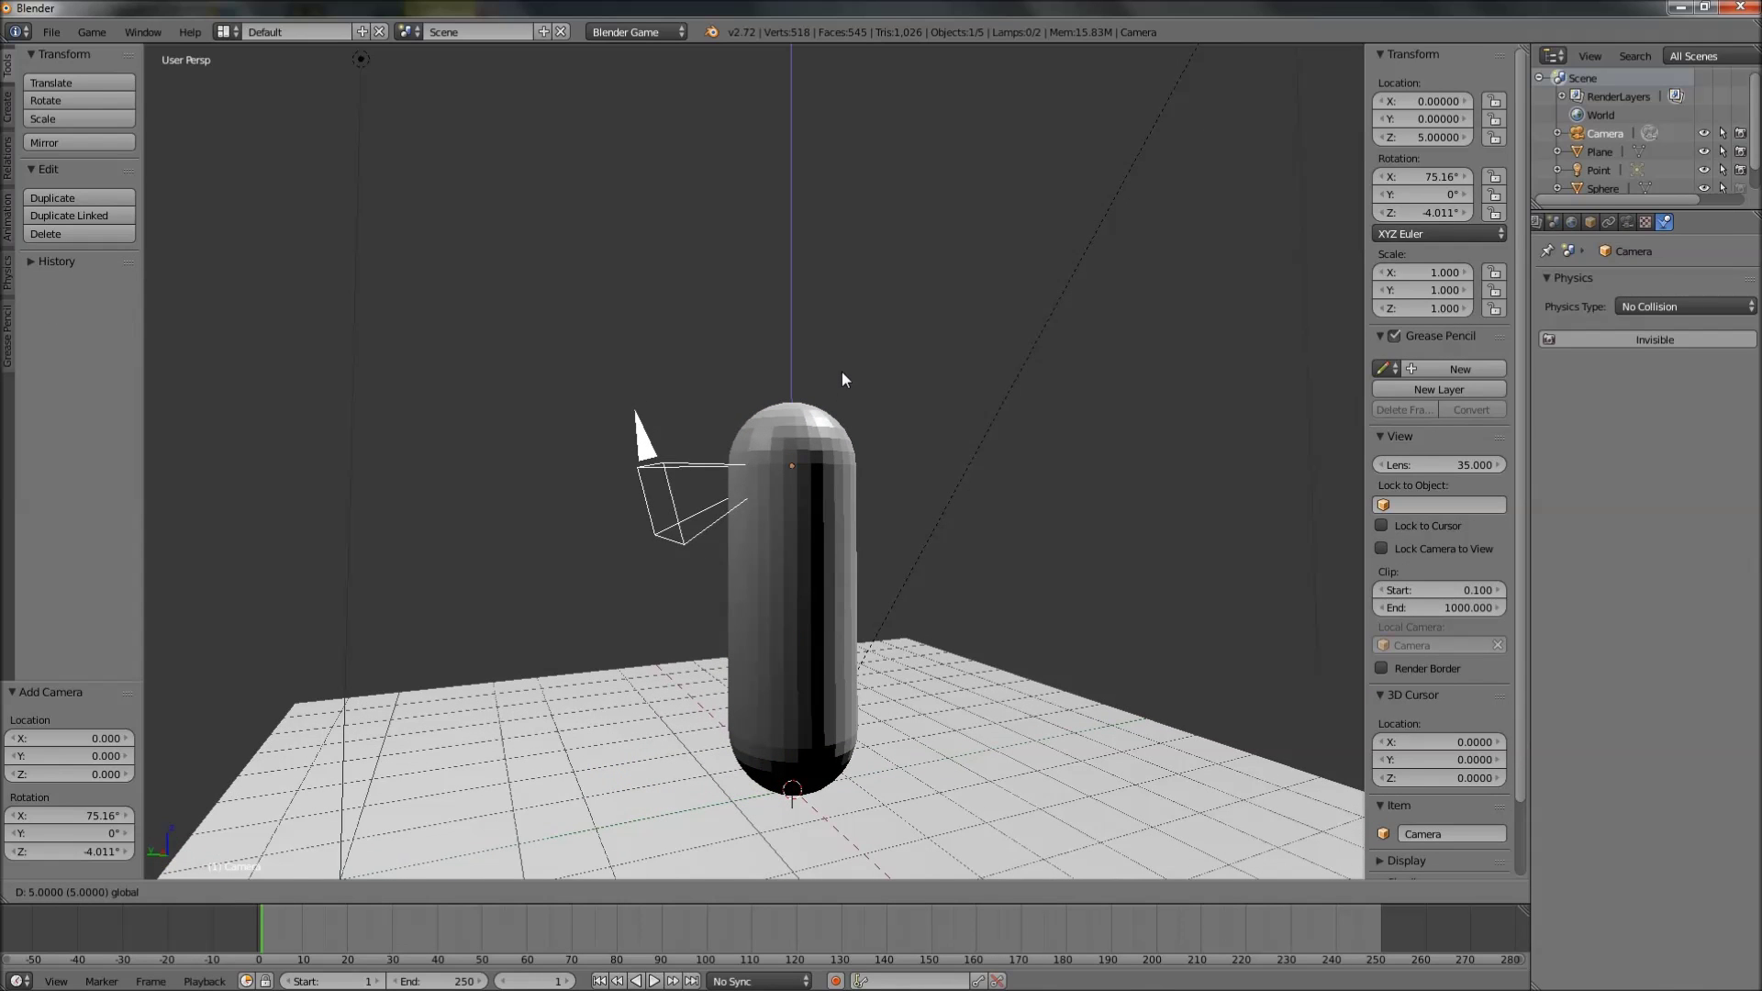
left_click(841, 359)
scroll(842, 385, "up", 3)
middle_click_drag(846, 413, 742, 426)
Lower the camera along the Z axis to a height of 5, inside the capsule's head
key("g")
key("z")
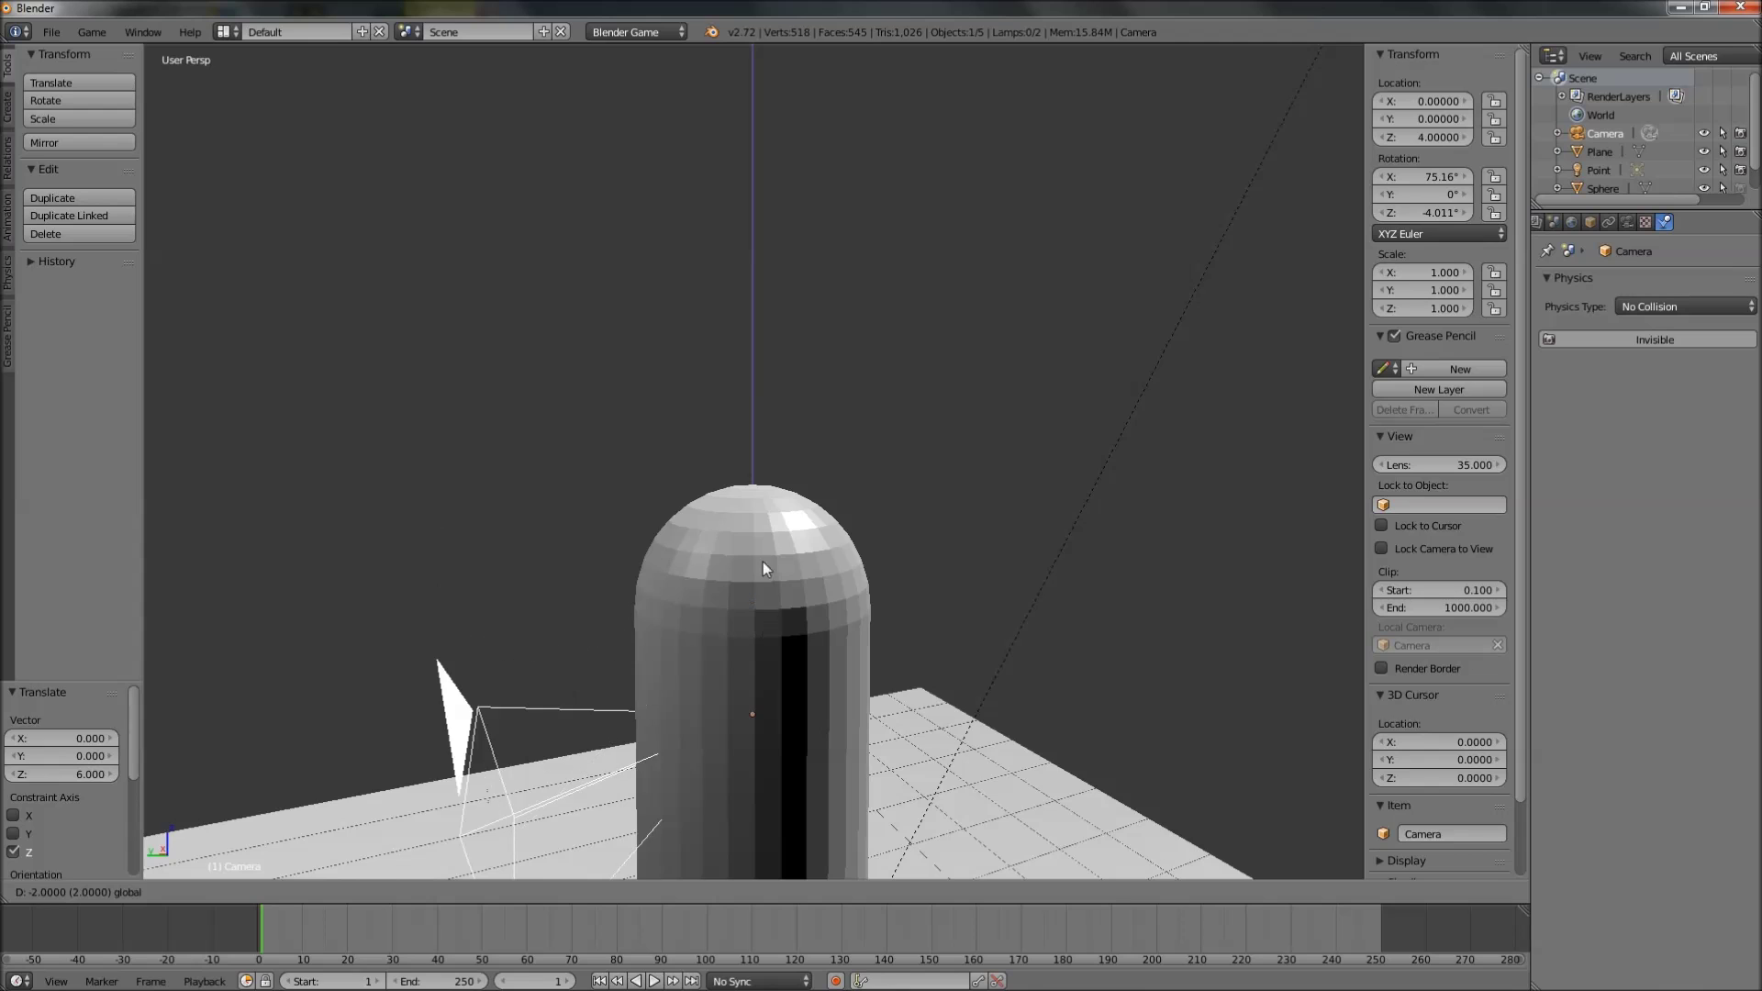
left_click(782, 450)
scroll(757, 613, "down", 3)
scroll(739, 523, "down", 2)
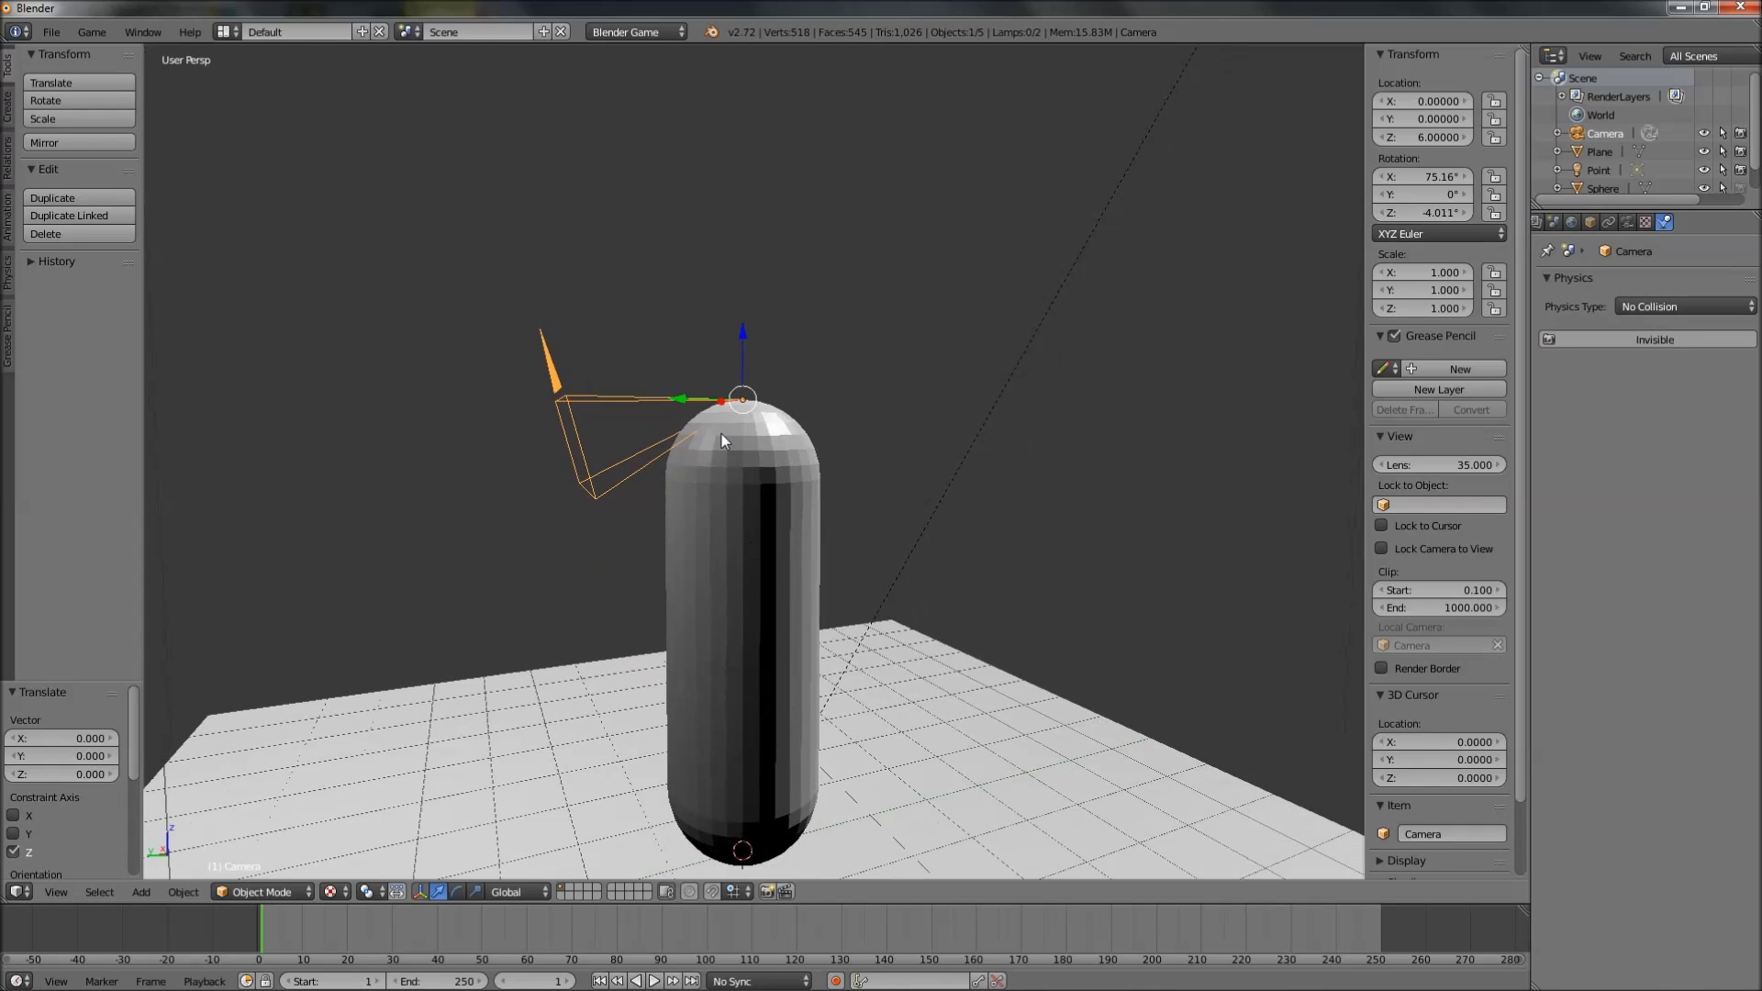
left_click_drag(743, 335, 801, 387)
middle_click_drag(767, 510, 690, 520)
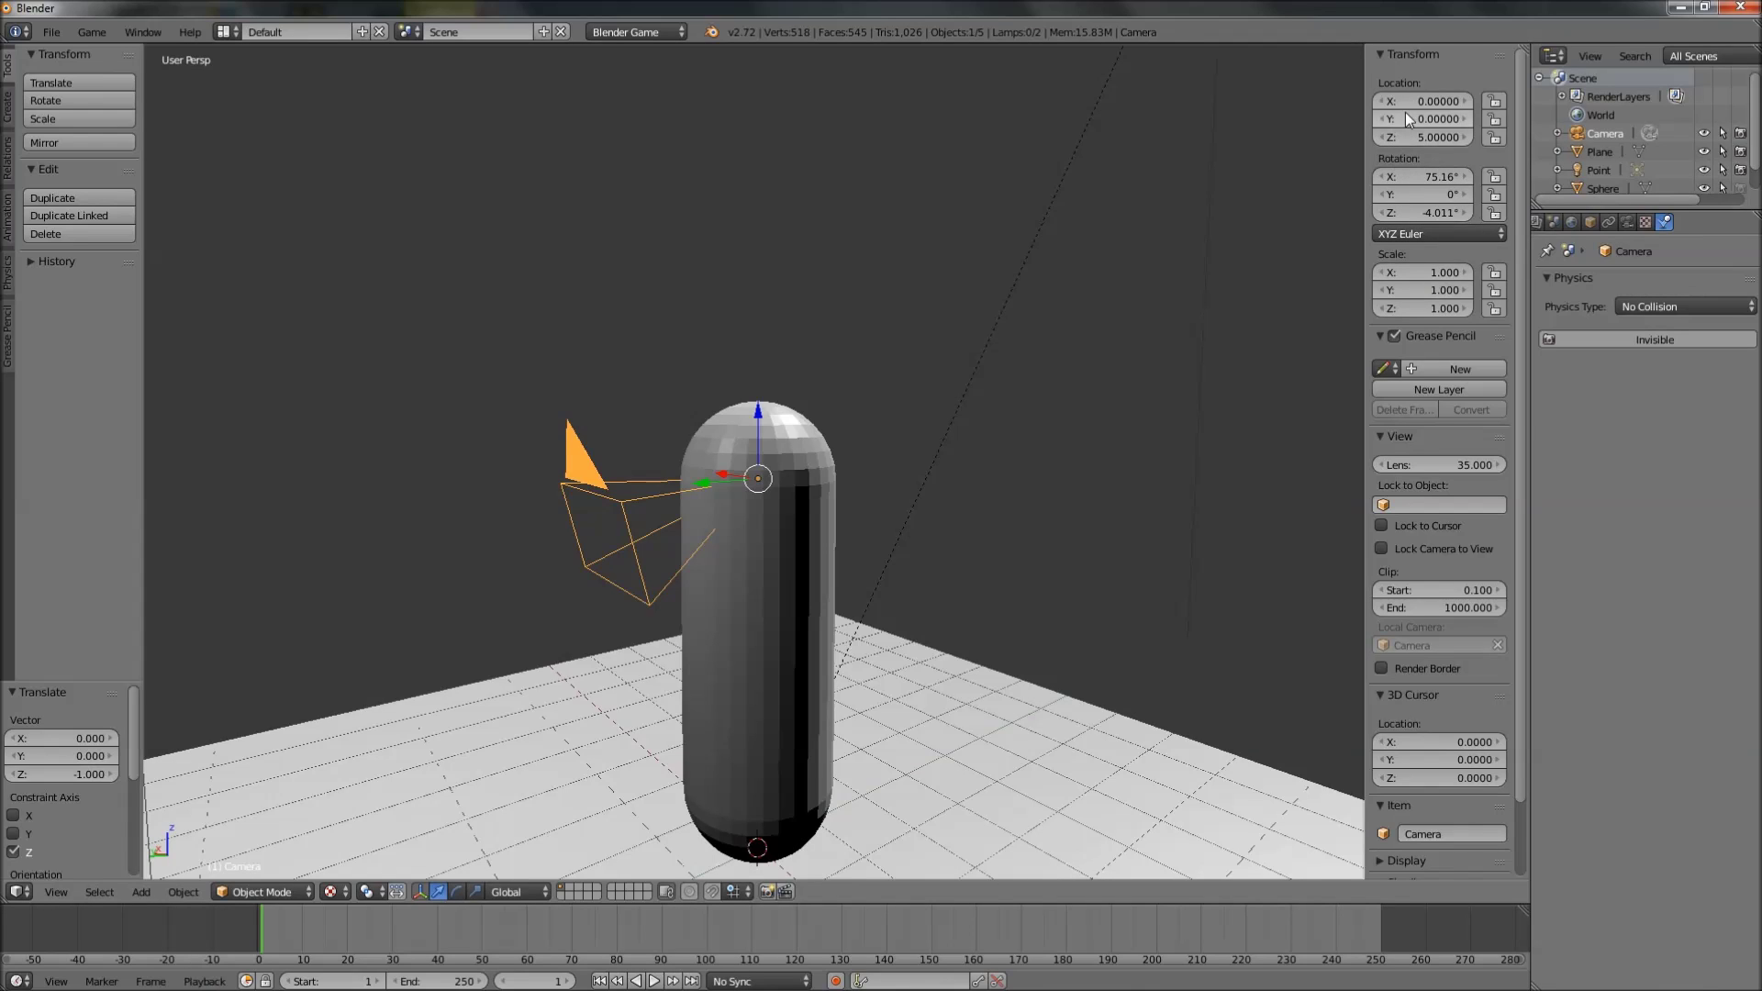
Set the camera's X and Z rotation to 0°
left_click(1435, 178)
type("0")
key("Return")
left_click(1444, 196)
key("Tab")
type("0")
key("Return")
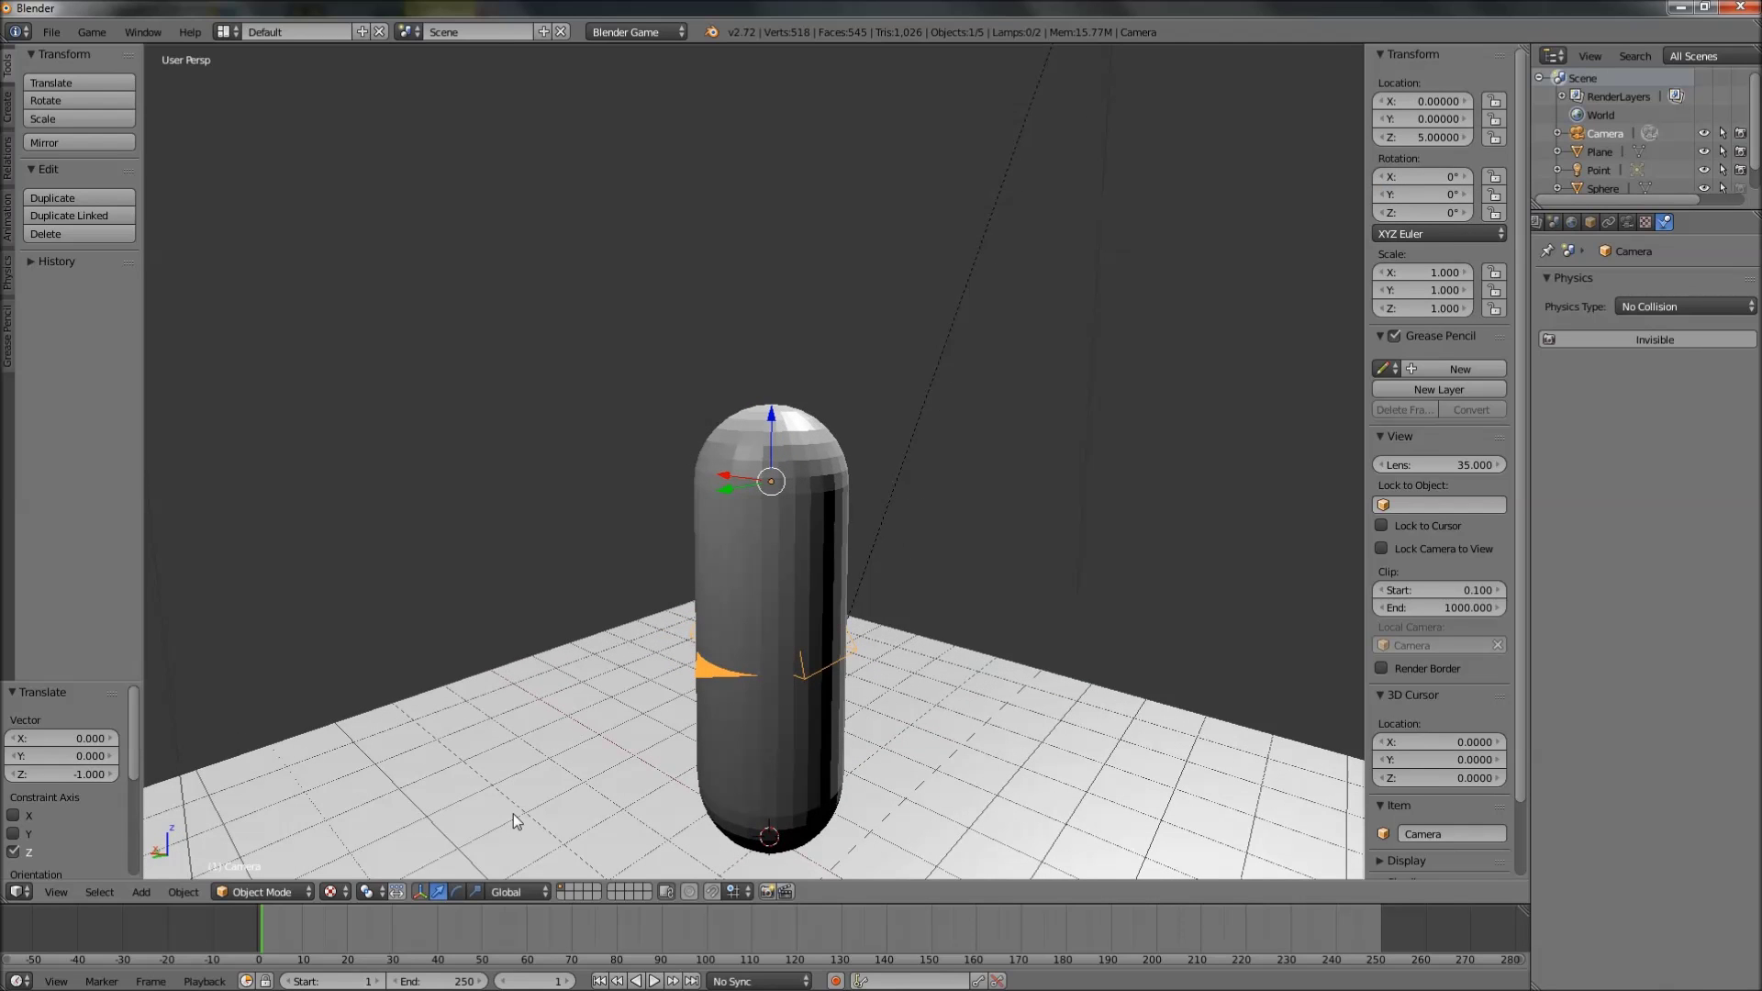
Rotate the camera 90° about the global X axis and deselect it
left_click(457, 892)
left_click_drag(703, 476, 587, 477)
right_click(768, 439)
middle_click_drag(767, 492, 744, 549)
left_click_drag(716, 481, 784, 435)
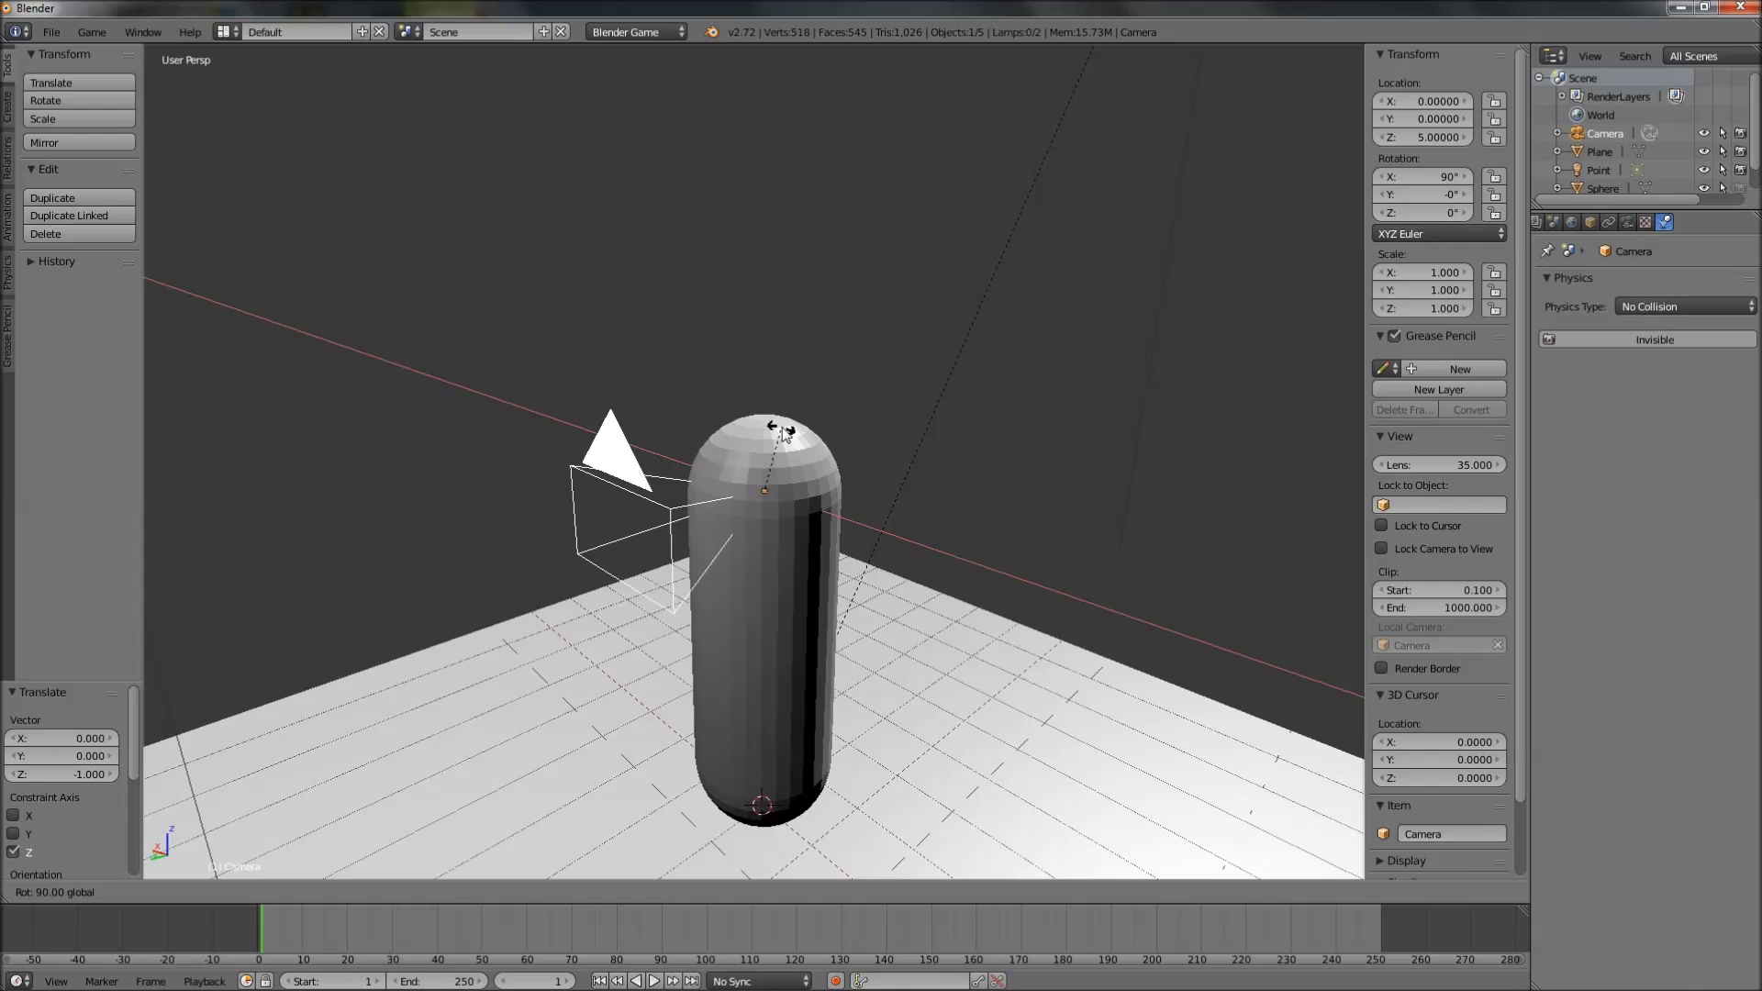
left_click_drag(785, 435, 772, 442)
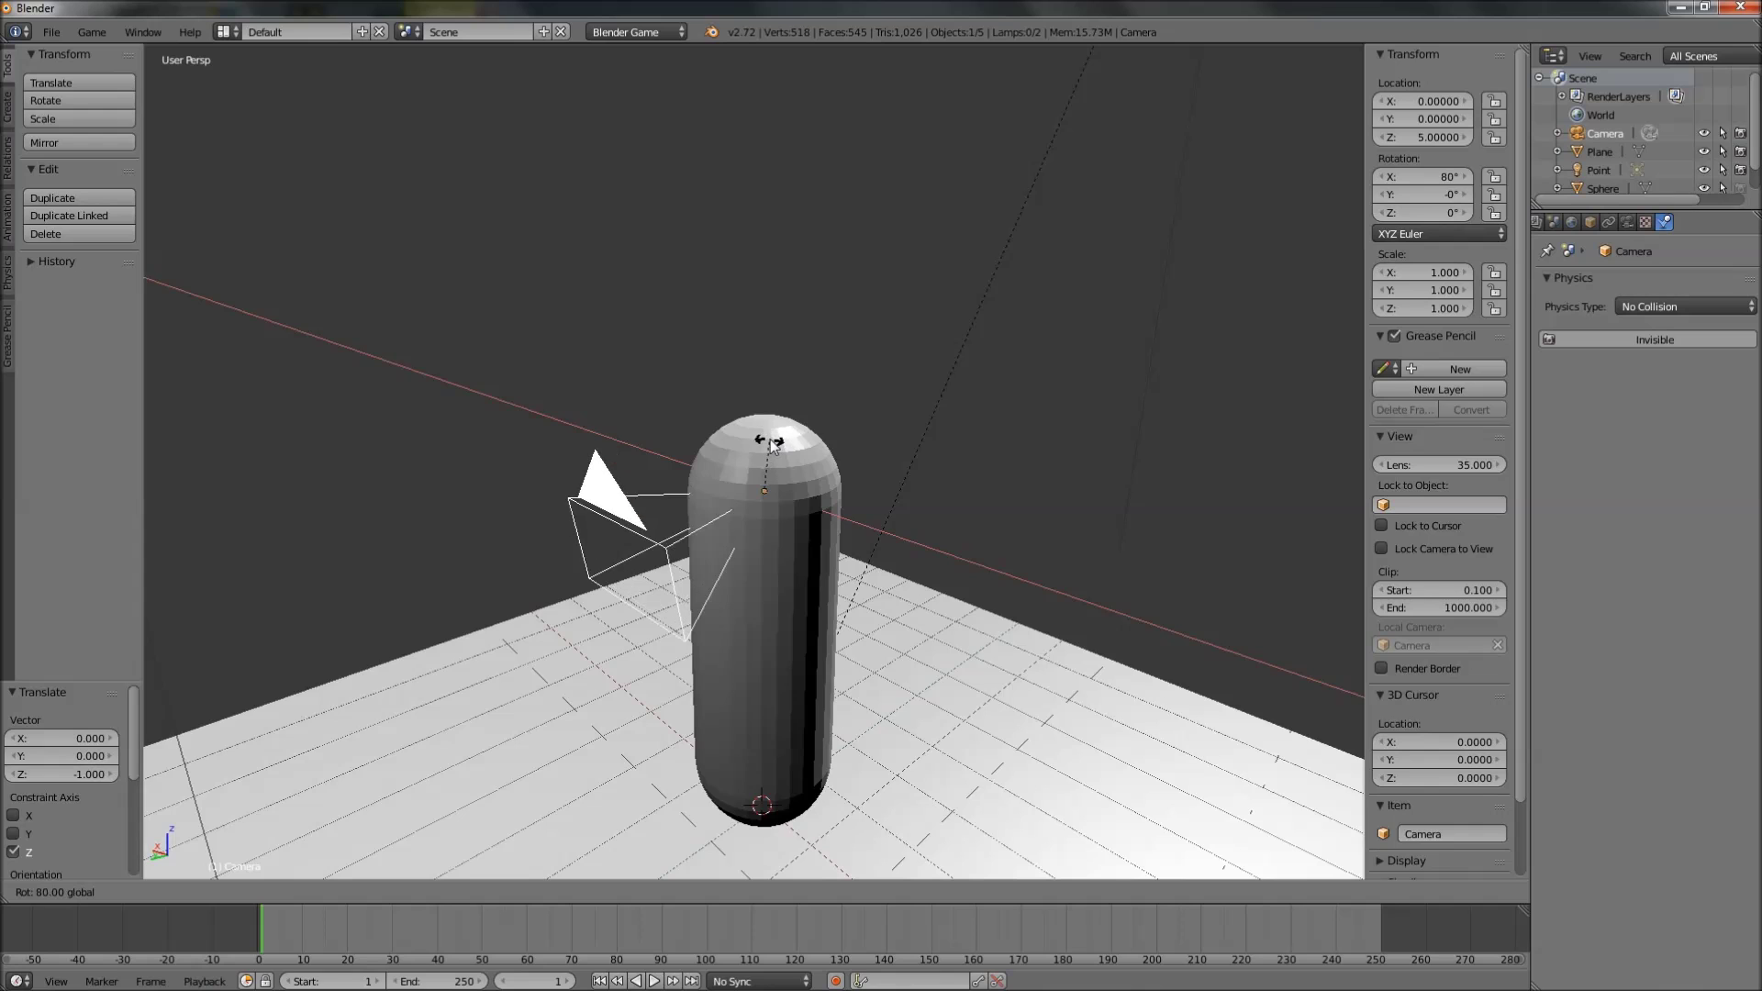
type("90")
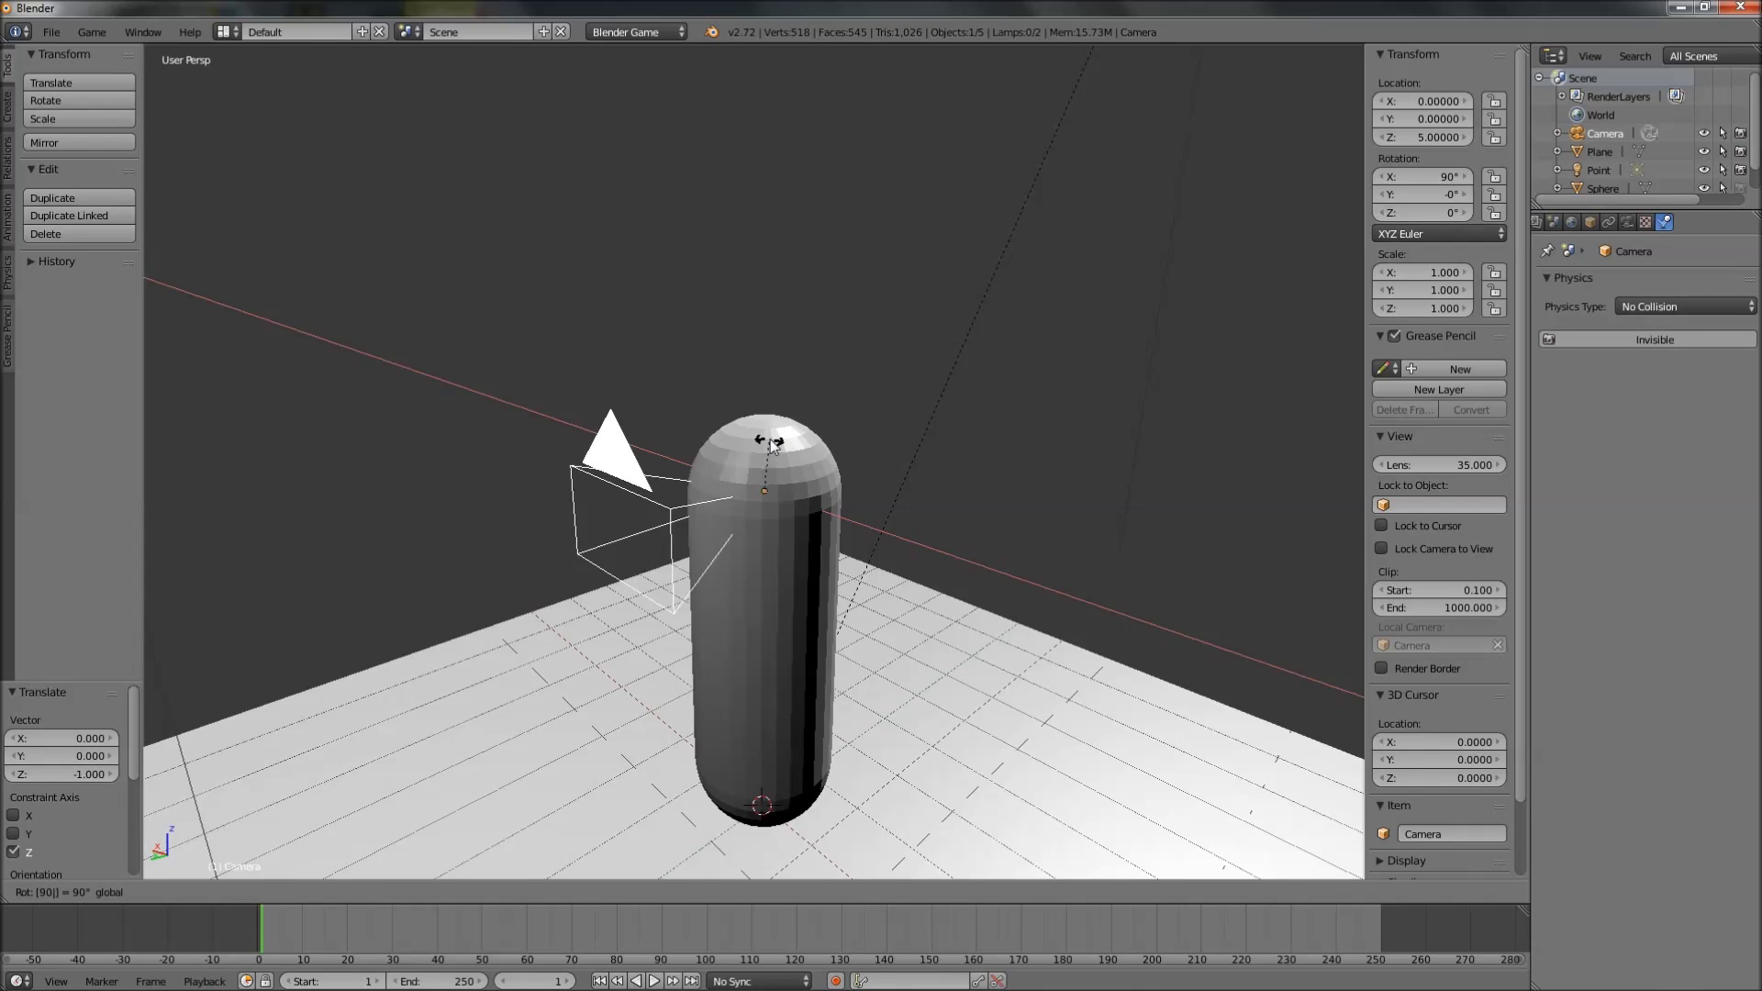
key("Return")
middle_click_drag(504, 615, 554, 859)
key("a")
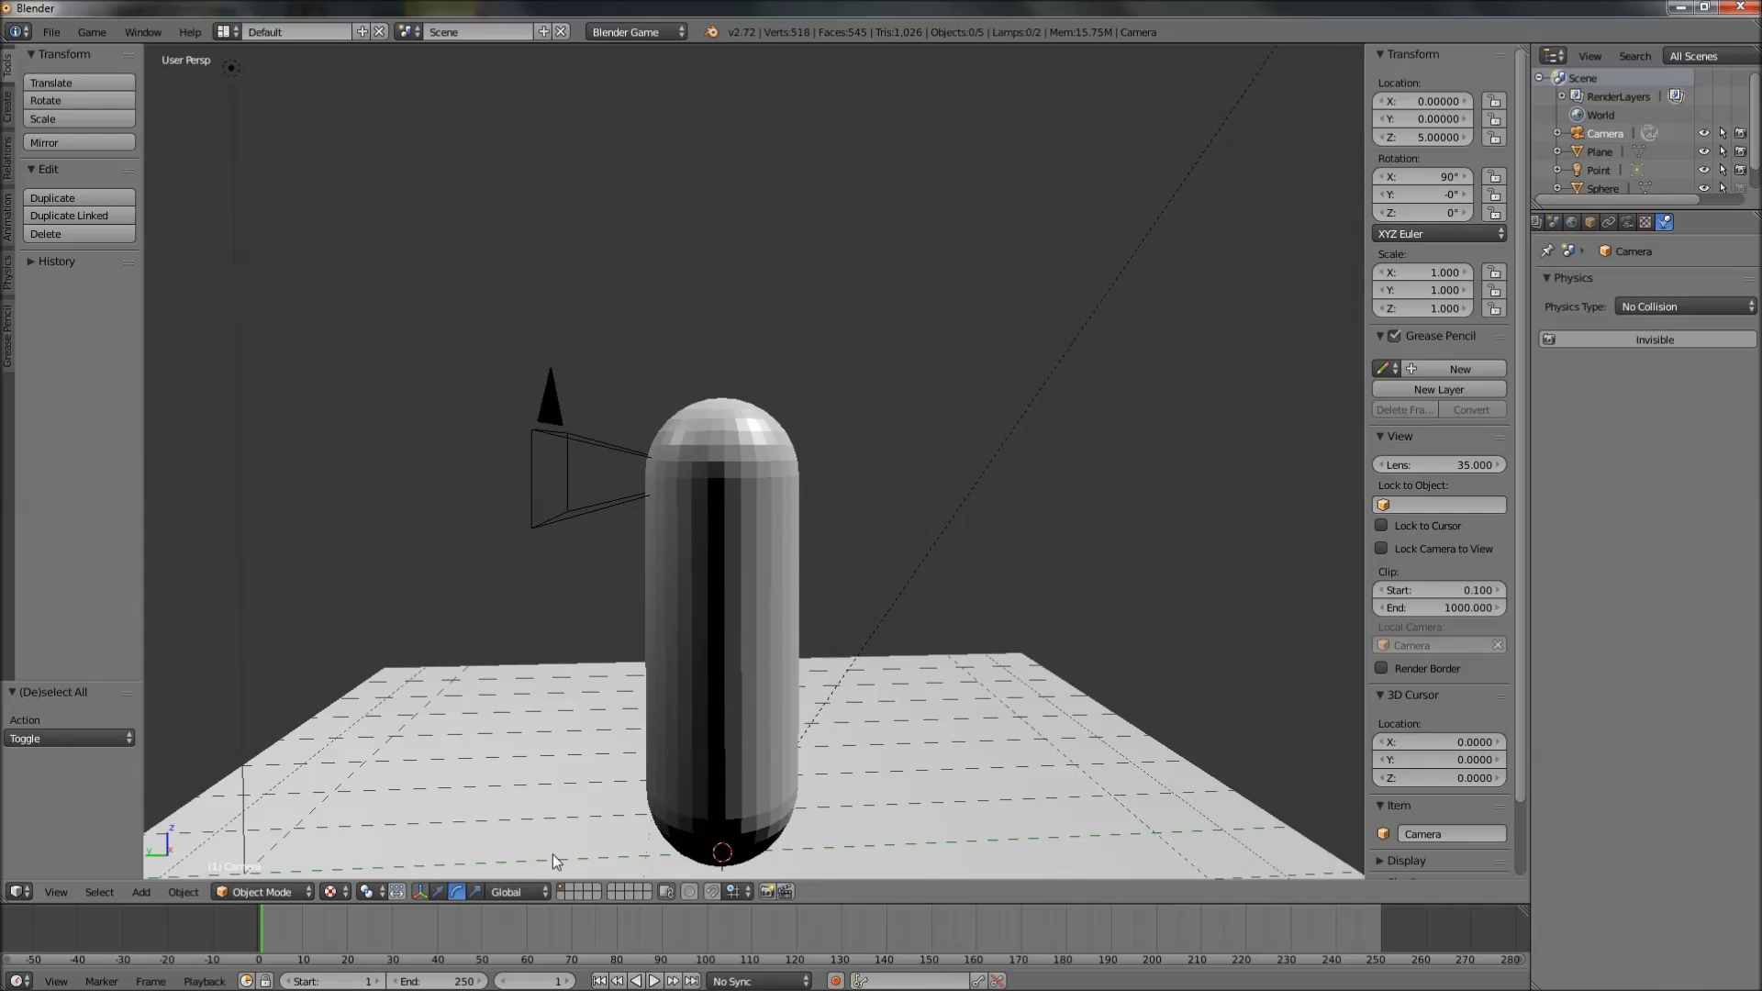
Try moving the capsule on its own to check whether the camera follows it
scroll(642, 580, "down", 3)
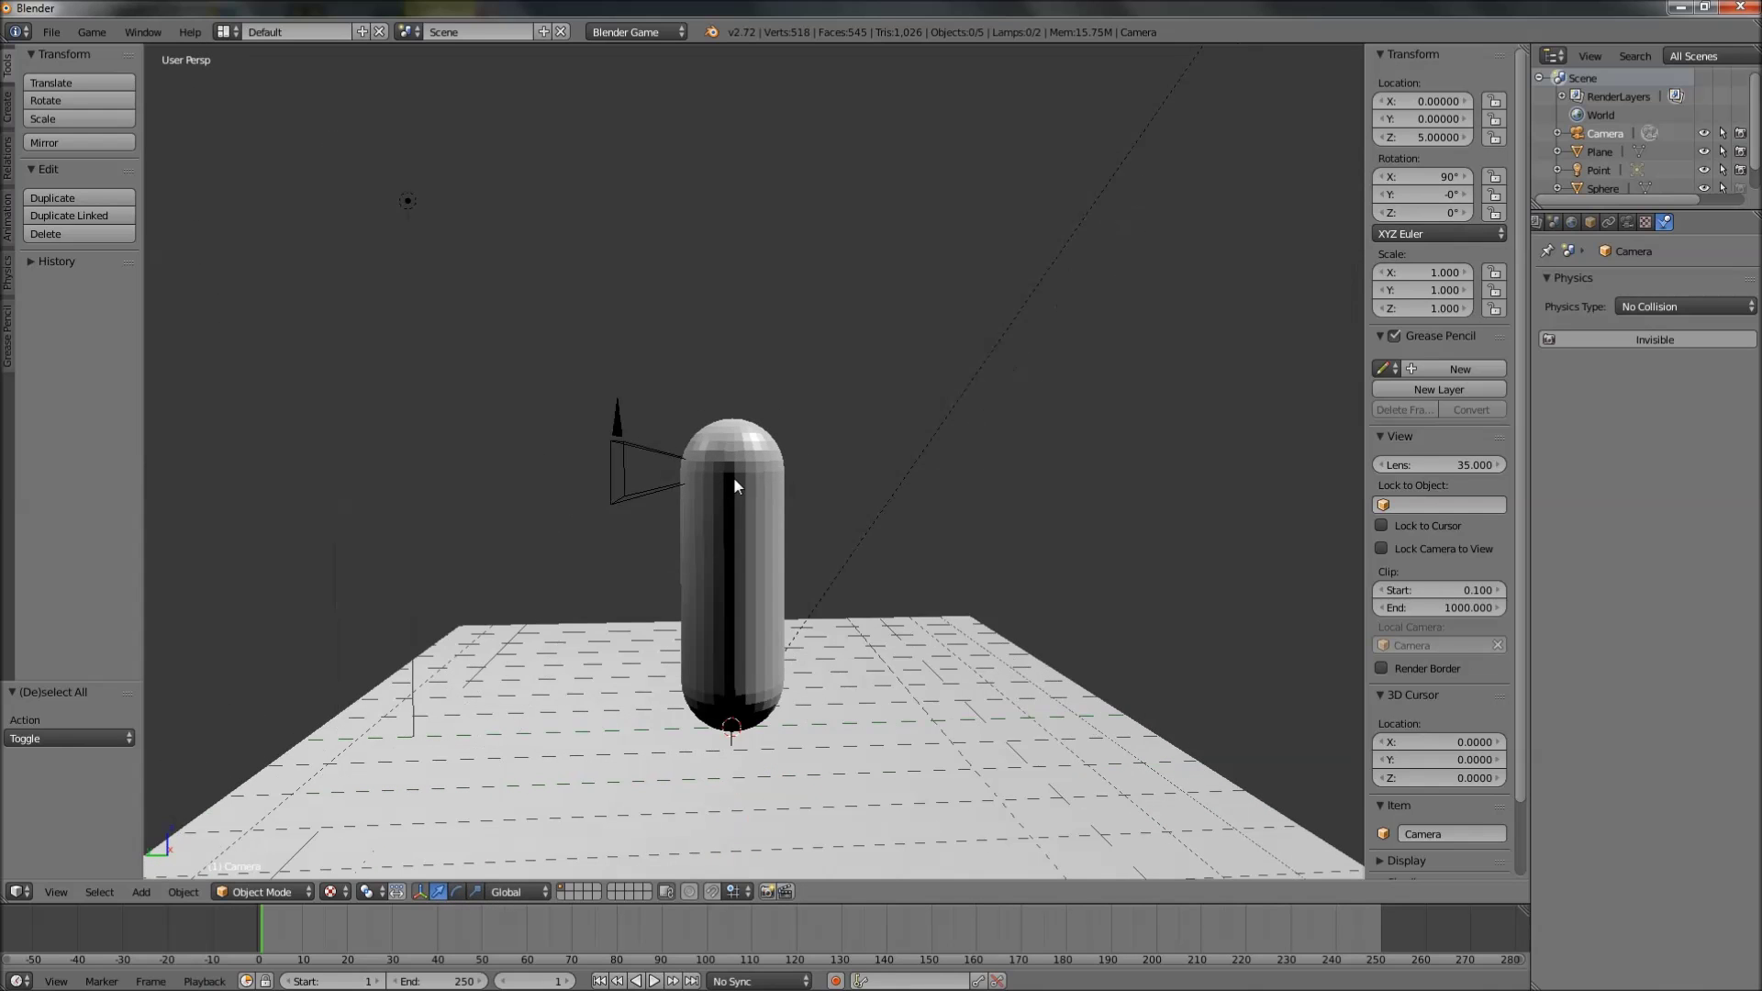
right_click(692, 597)
left_click_drag(728, 615, 795, 569)
right_click(794, 569)
middle_click_drag(795, 569, 741, 521)
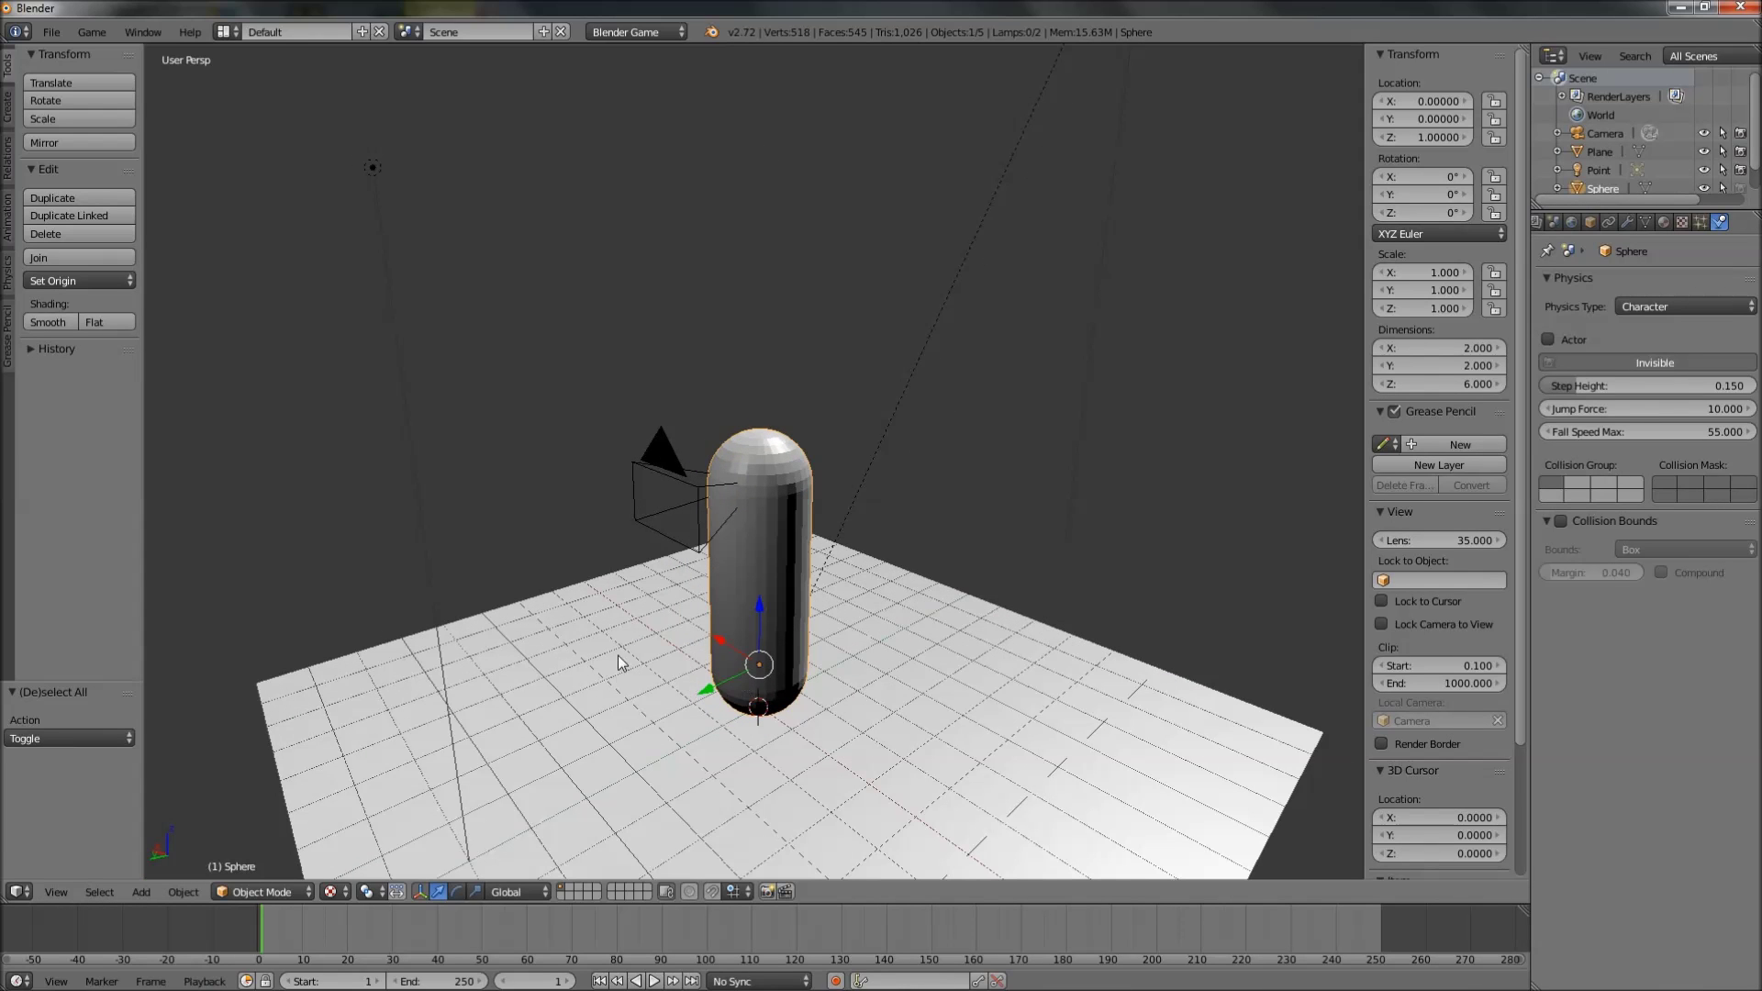
Parent the camera to the capsule using Object (Keep Transform)
middle_click_drag(828, 527, 574, 547)
scroll(575, 547, "up", 3)
mouse_move(595, 488)
middle_mouse_down()
mouse_move(654, 498)
mouse_move(615, 493)
middle_mouse_up()
middle_click_drag(504, 429, 559, 427)
right_click(554, 402)
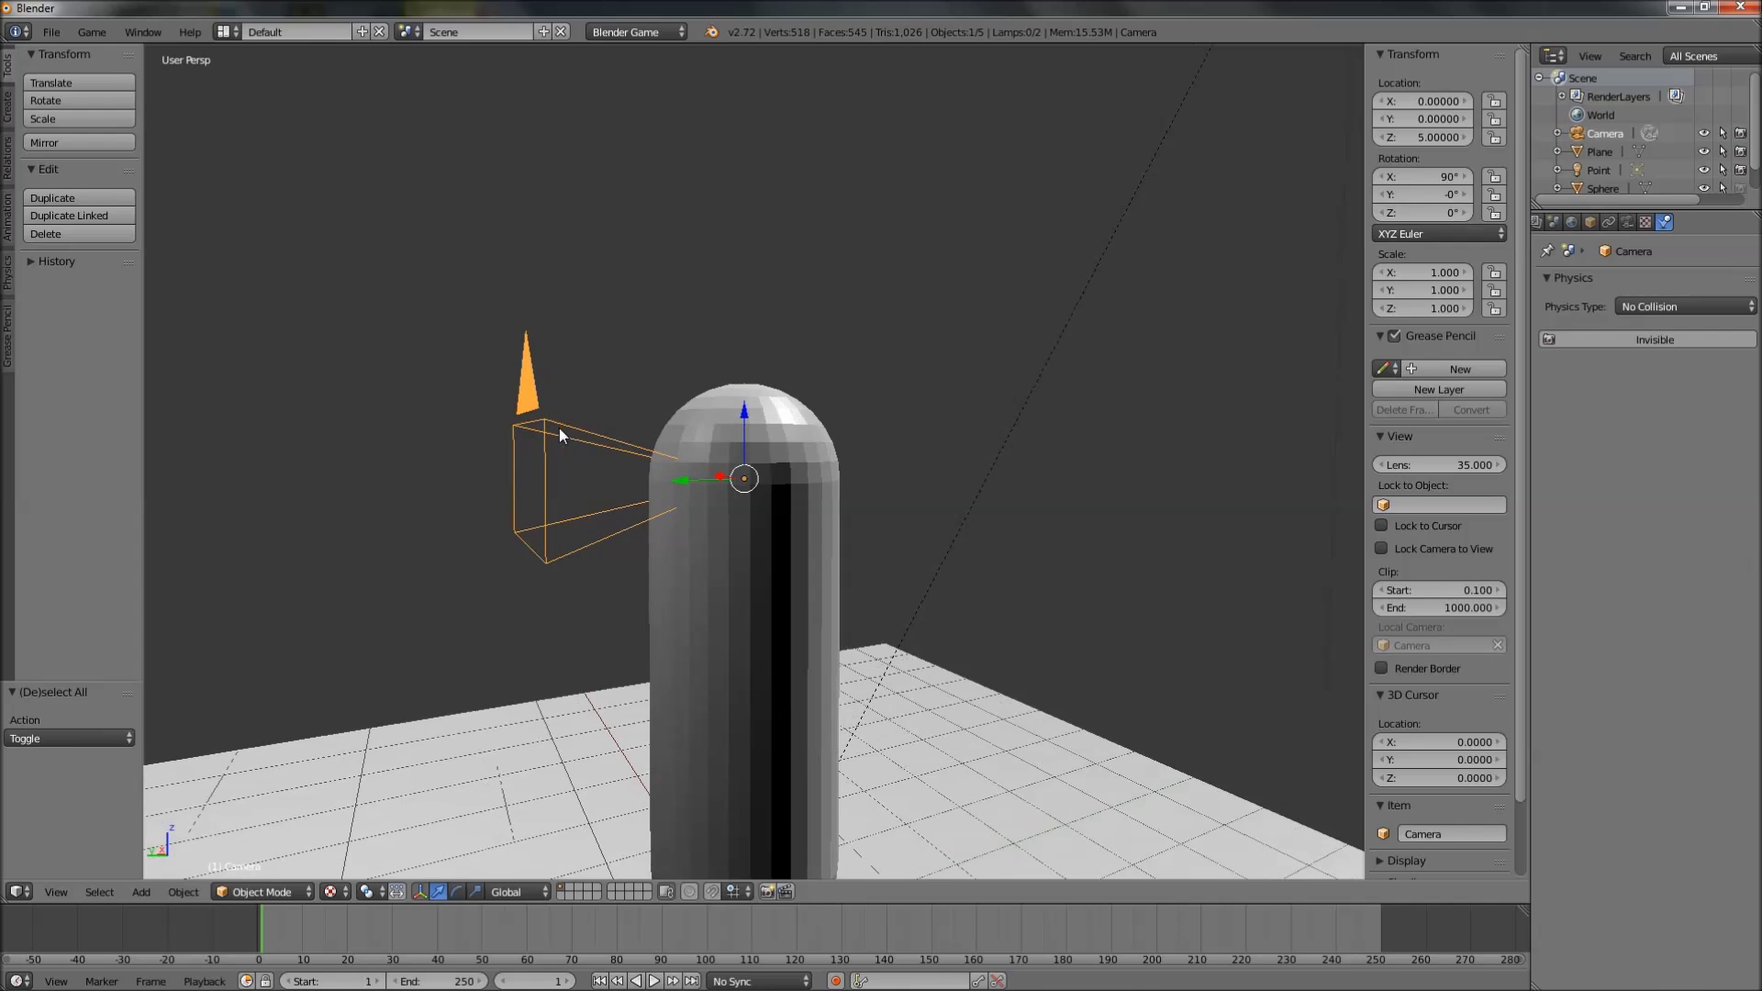
right_click(790, 419)
middle_click_drag(800, 422, 795, 427)
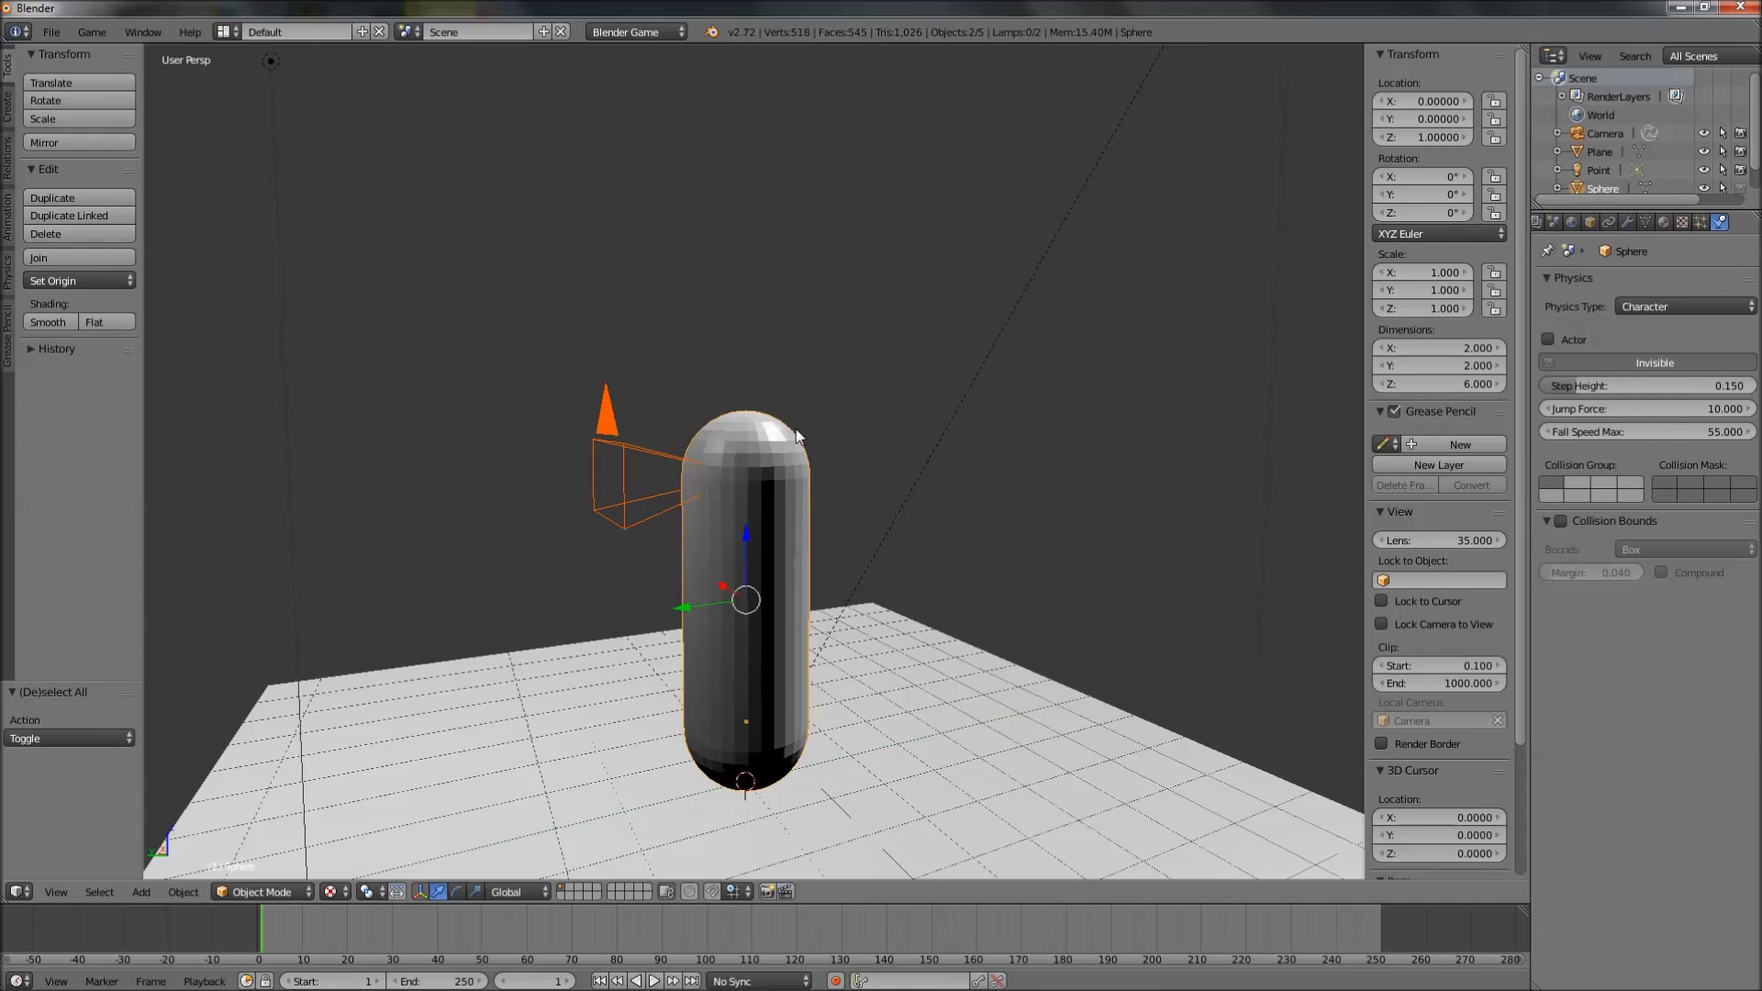
key("ctrl+p")
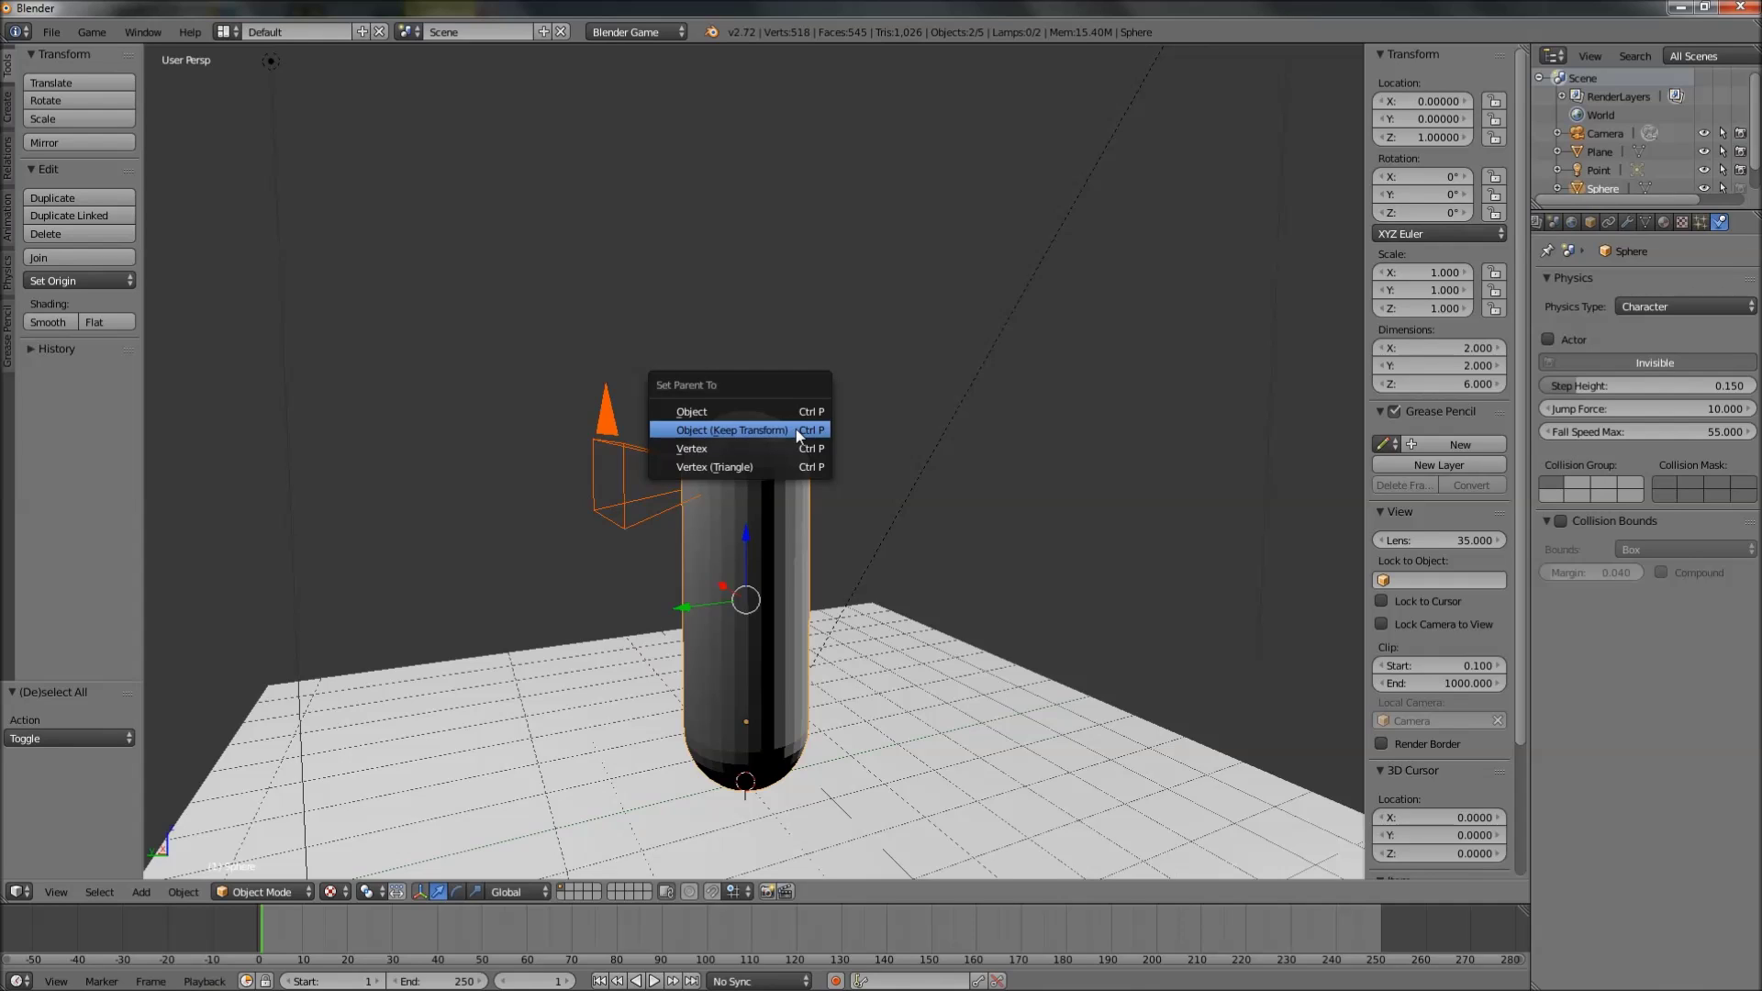
left_click(746, 431)
Try moving the parented capsule along the Z axis to check that the camera moves with it
middle_click_drag(723, 444, 740, 641)
right_click(740, 431)
left_click_drag(752, 659, 752, 403)
right_click(752, 405)
Run the game engine preview to check the capsule's invisibility, stop it and inspect the scene
middle_click_drag(751, 407, 727, 437)
key("p")
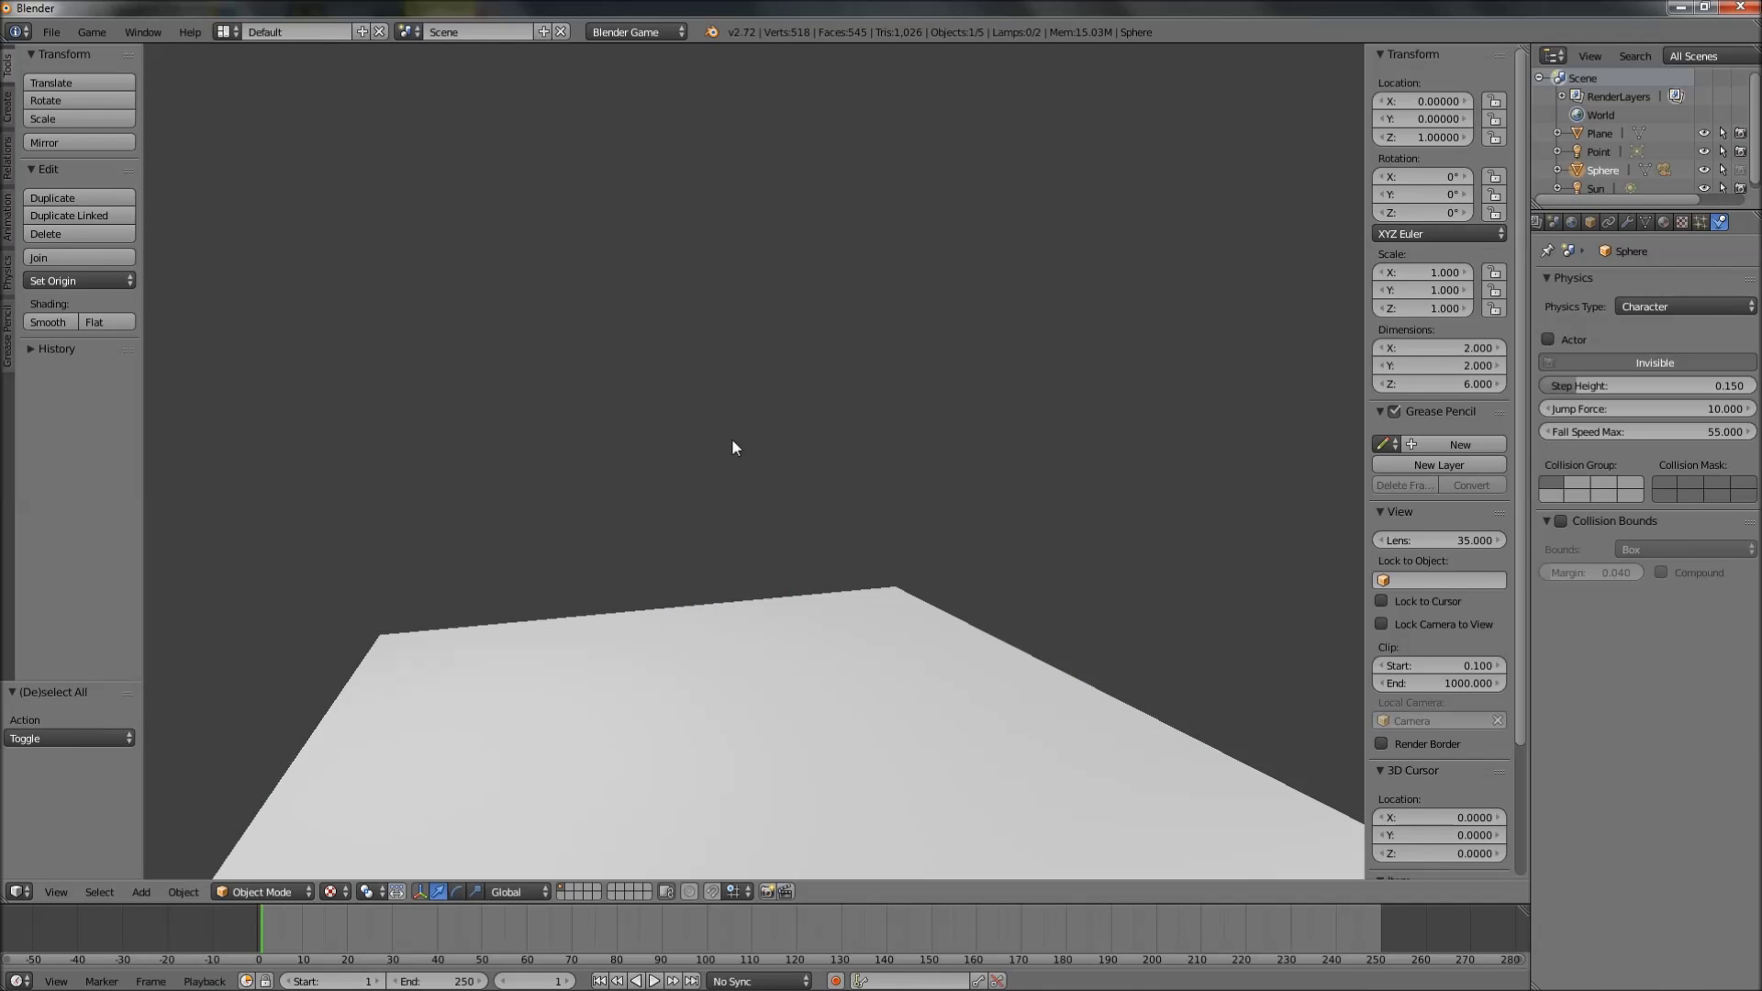
key("Escape")
middle_click_drag(995, 563, 835, 471)
scroll(837, 524, "down", 4)
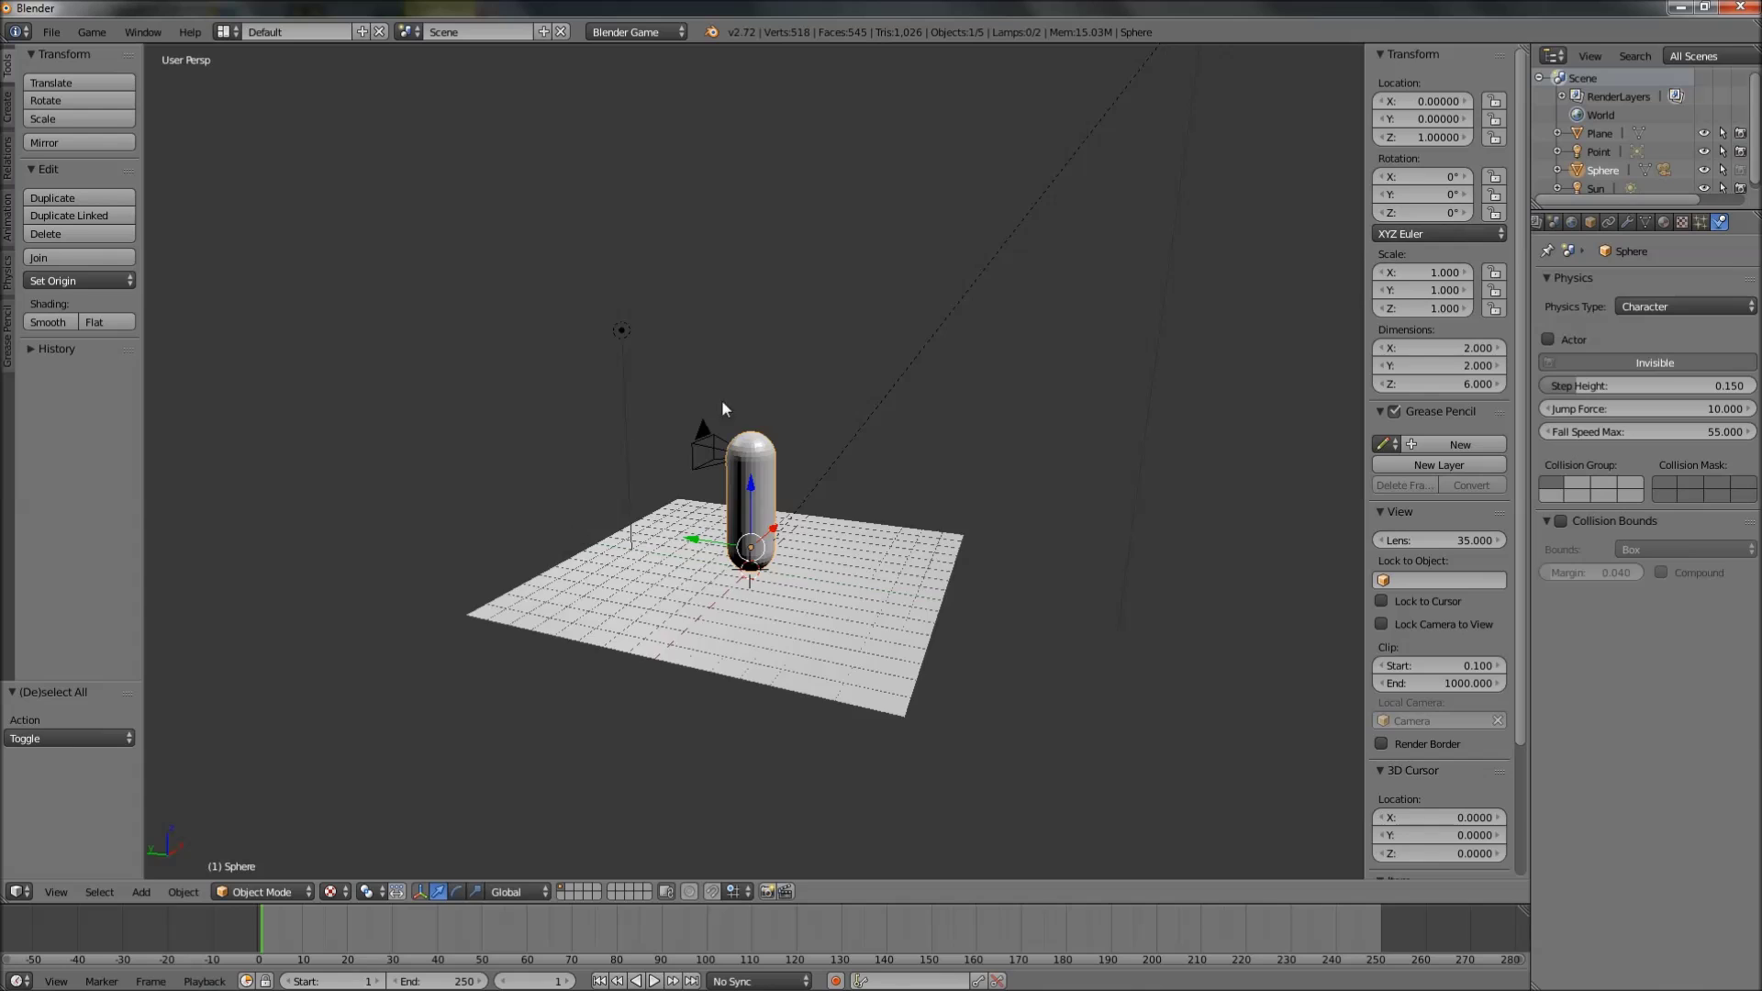
middle_click_drag(720, 409, 792, 459)
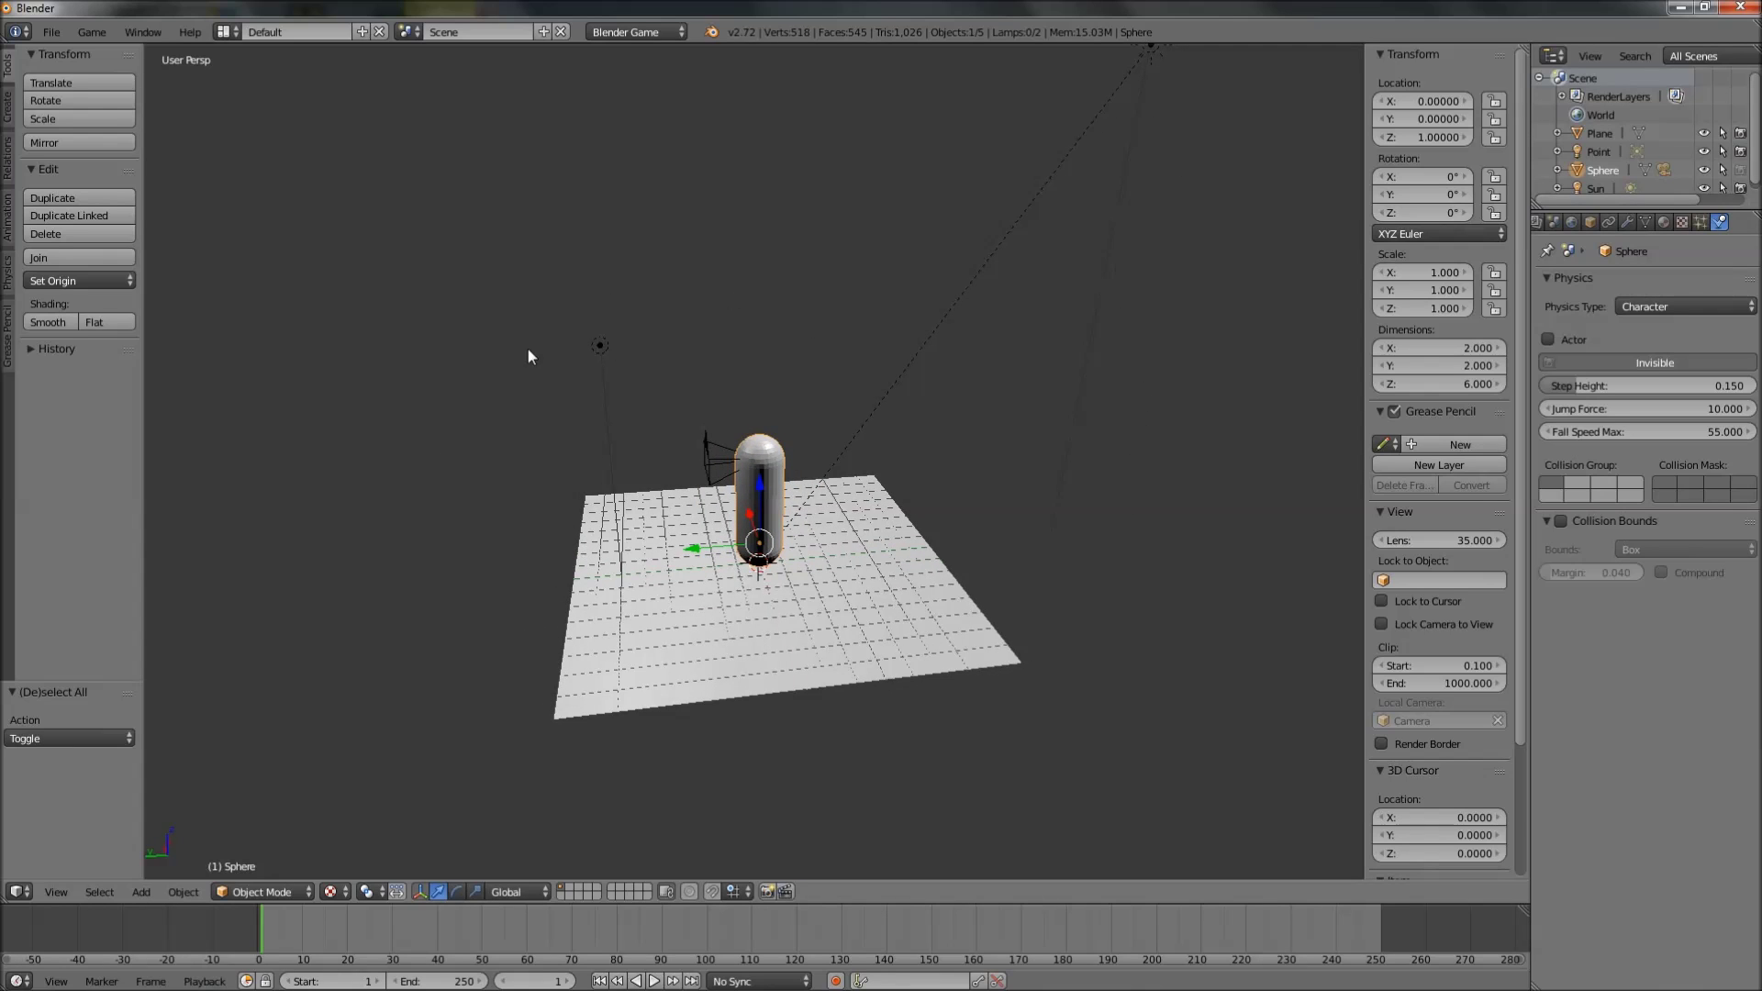
middle_click_drag(874, 349, 565, 385)
scroll(627, 429, "down", 3)
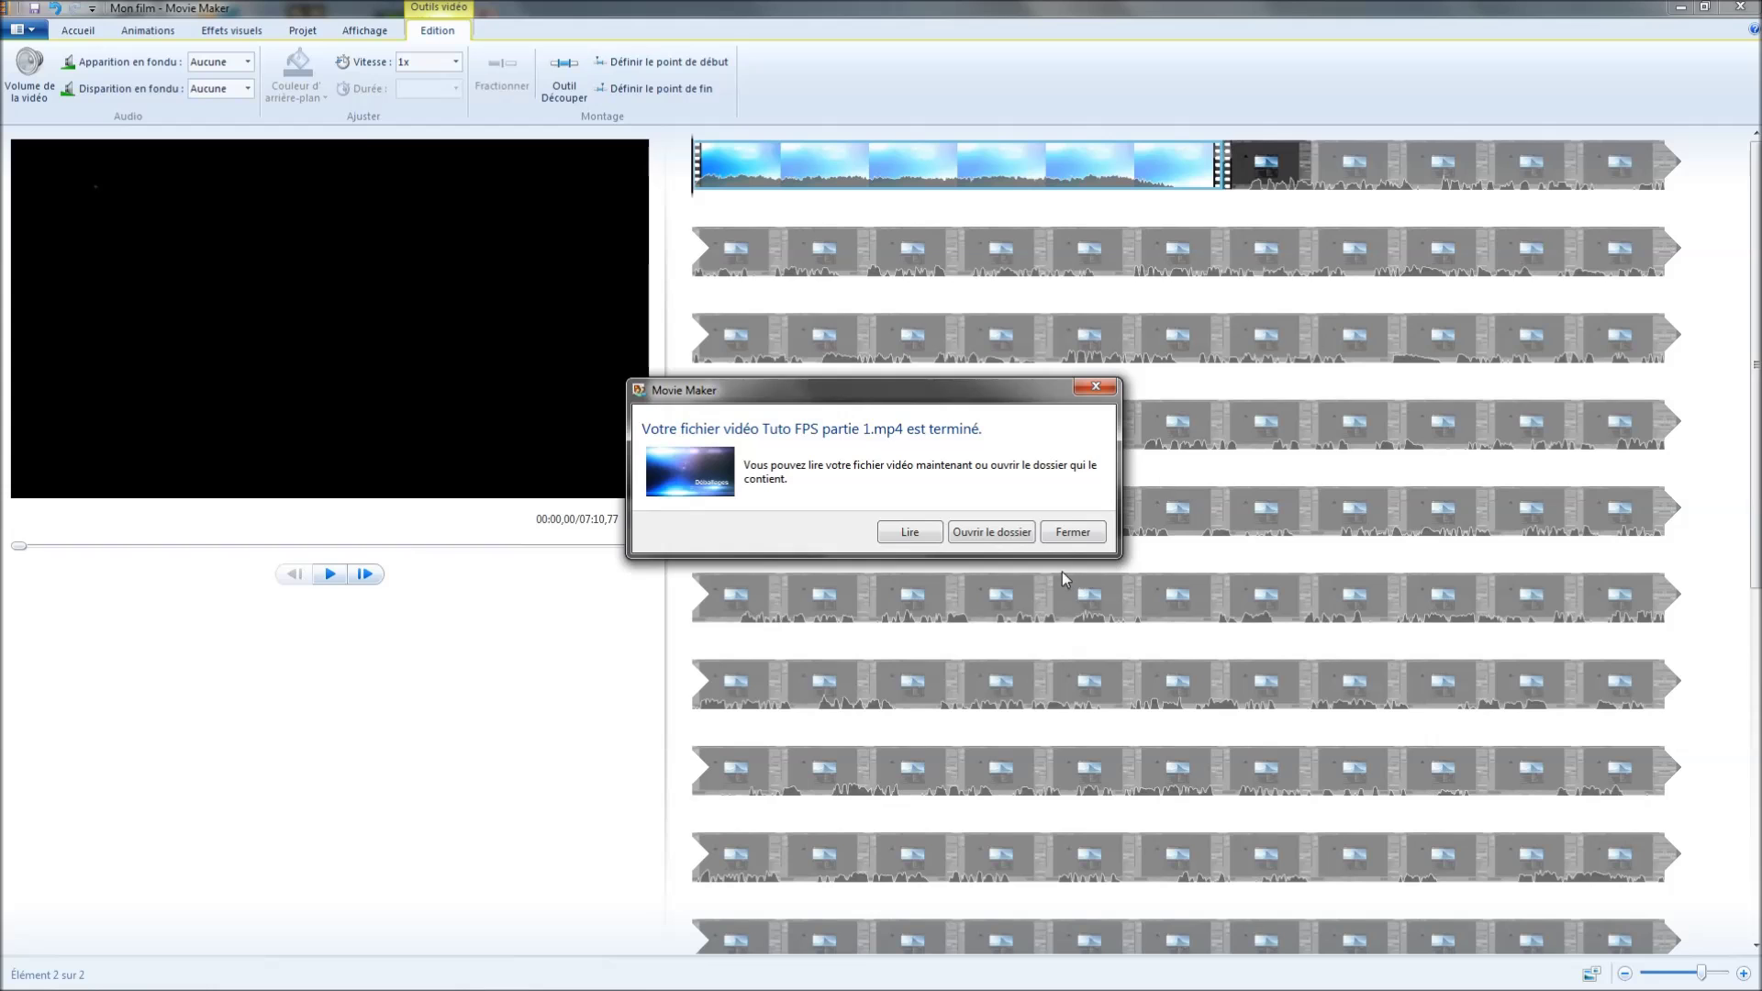
Dismiss the Movie Maker message about the finished video and return to the Blender scene
left_click(1073, 534)
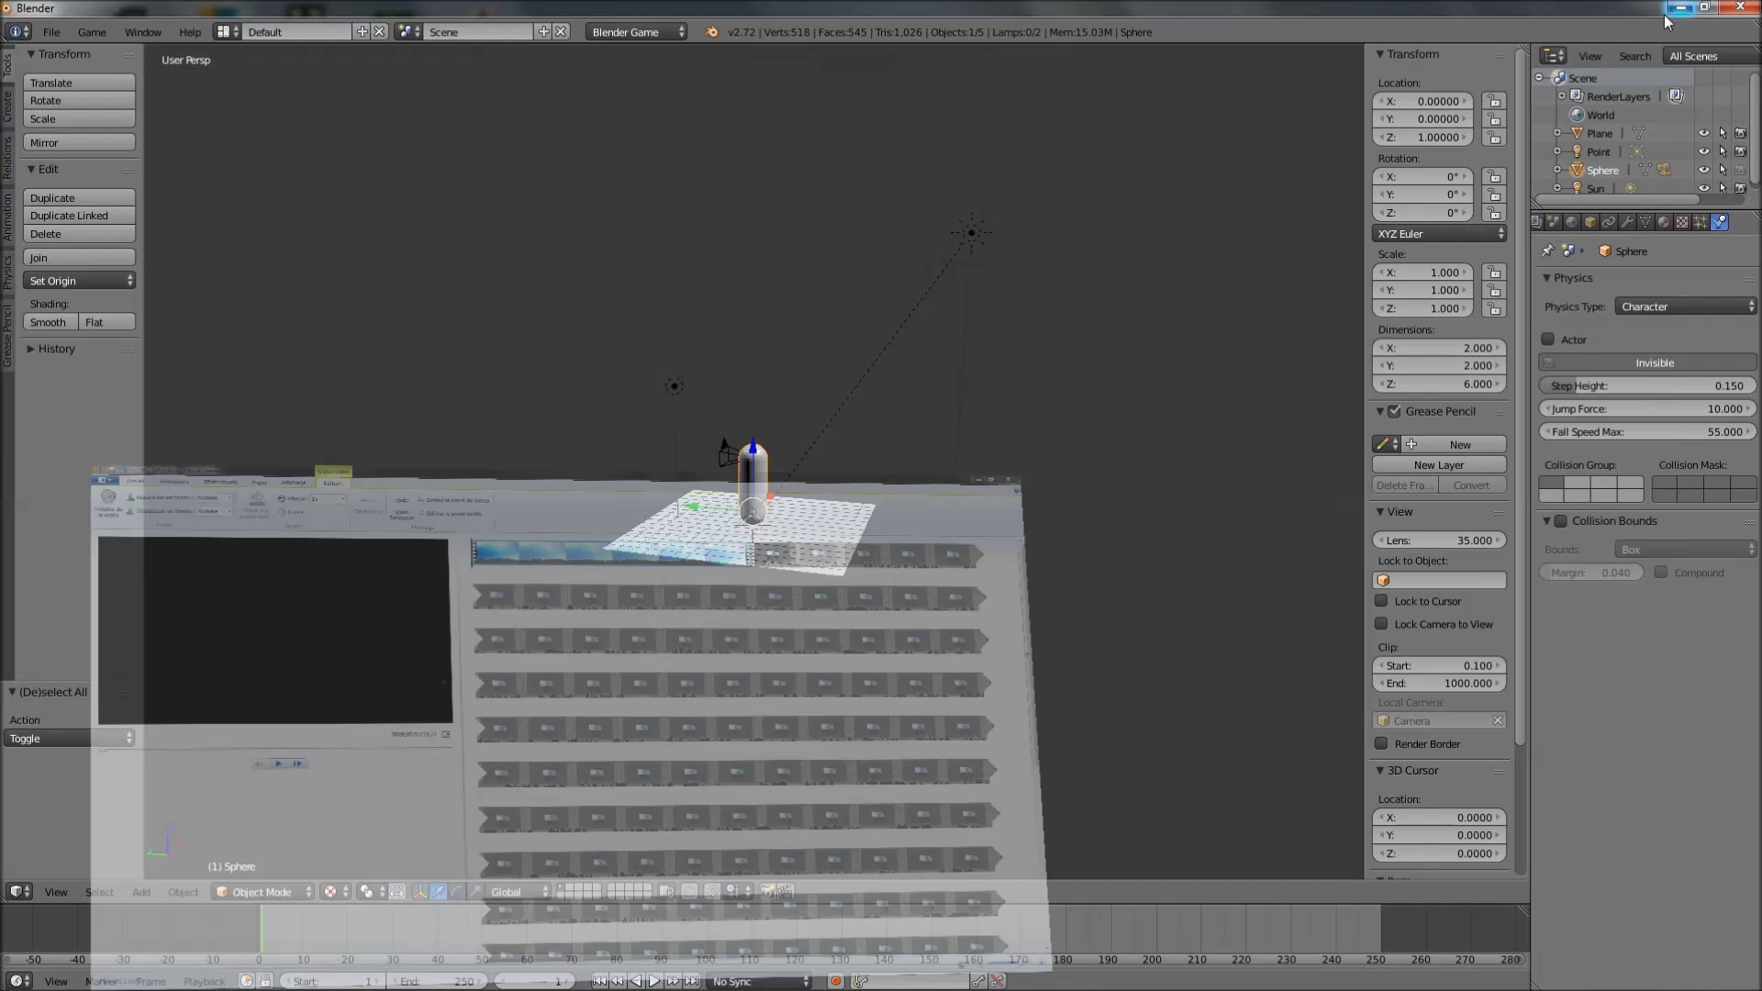
scroll(708, 564, "up", 8)
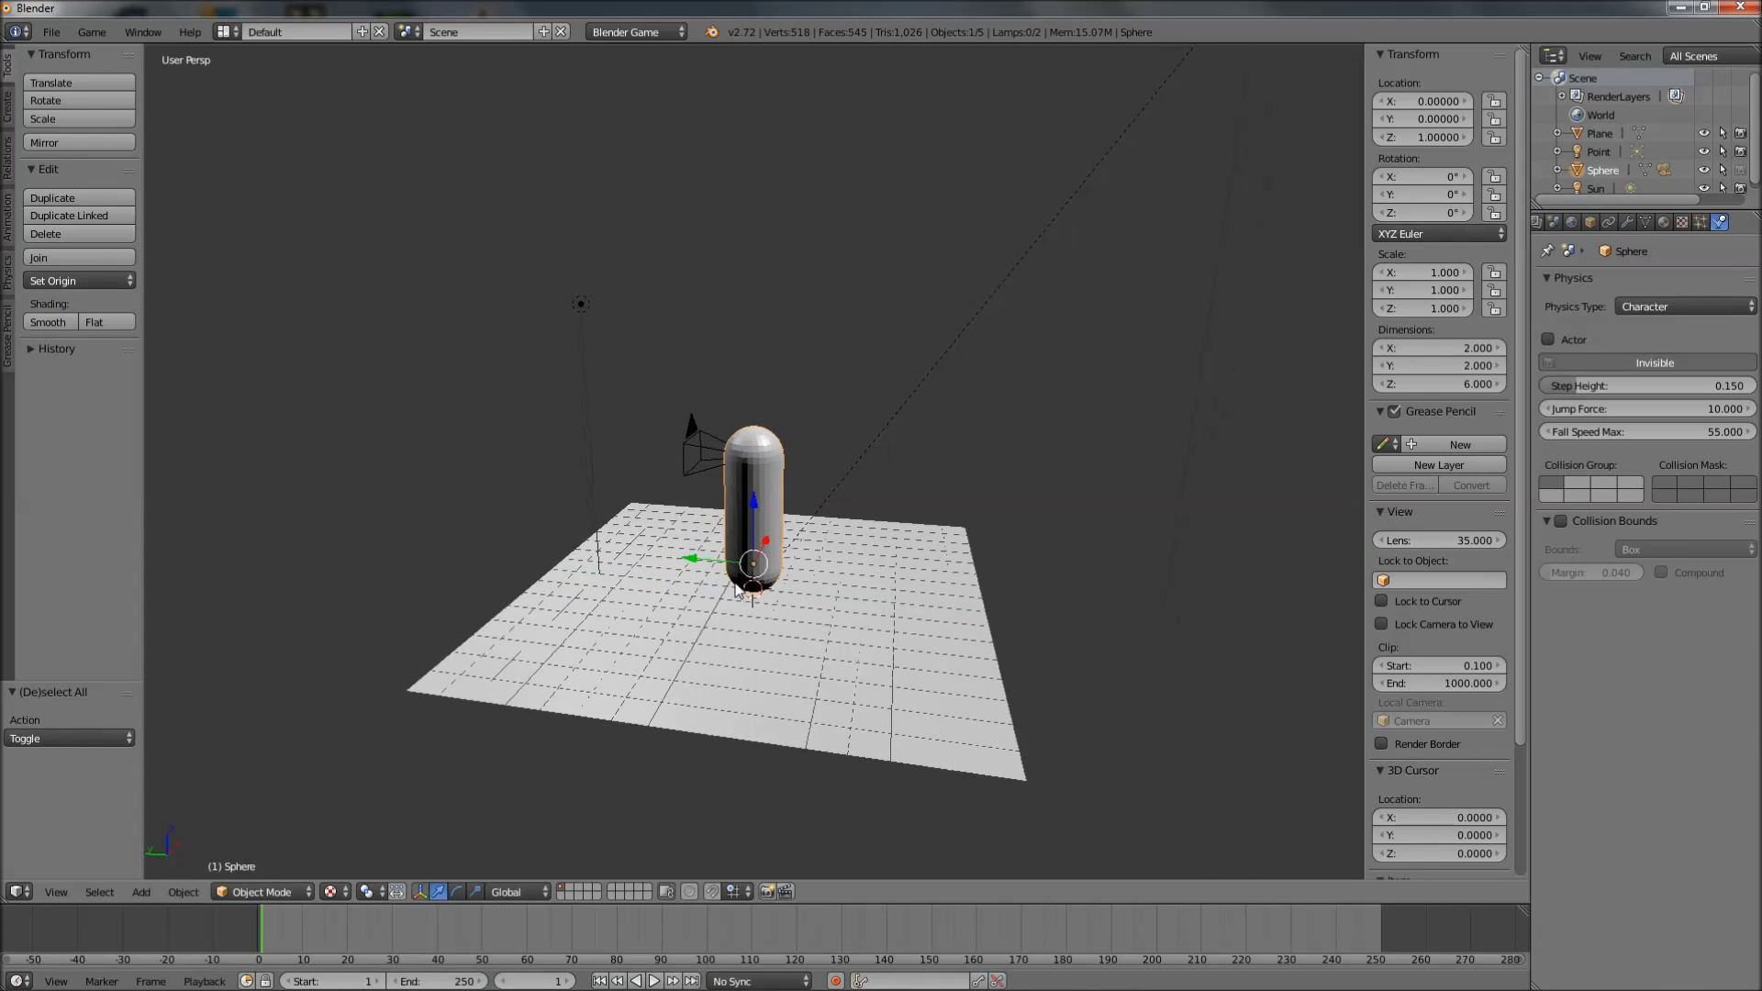
middle_click_drag(781, 559, 724, 610)
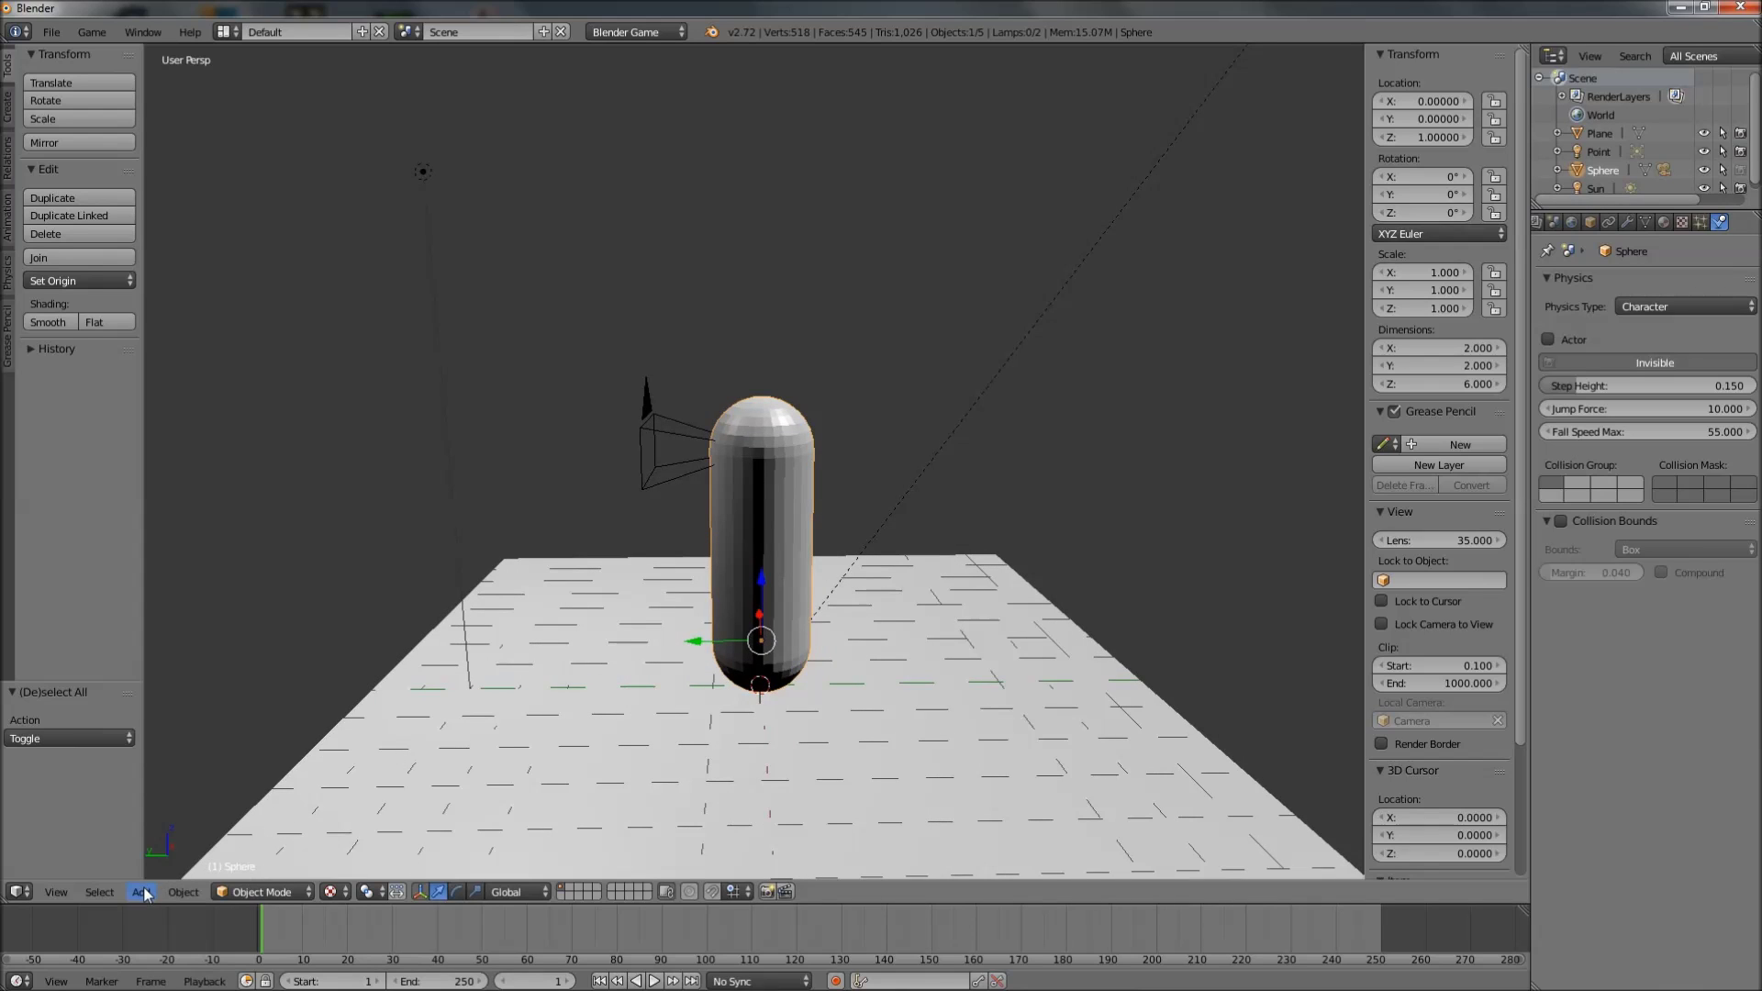
Add a UV Sphere mesh at the scene origin
scroll(640, 592, "down", 4)
middle_click_drag(735, 626, 668, 628)
scroll(668, 628, "down", 3)
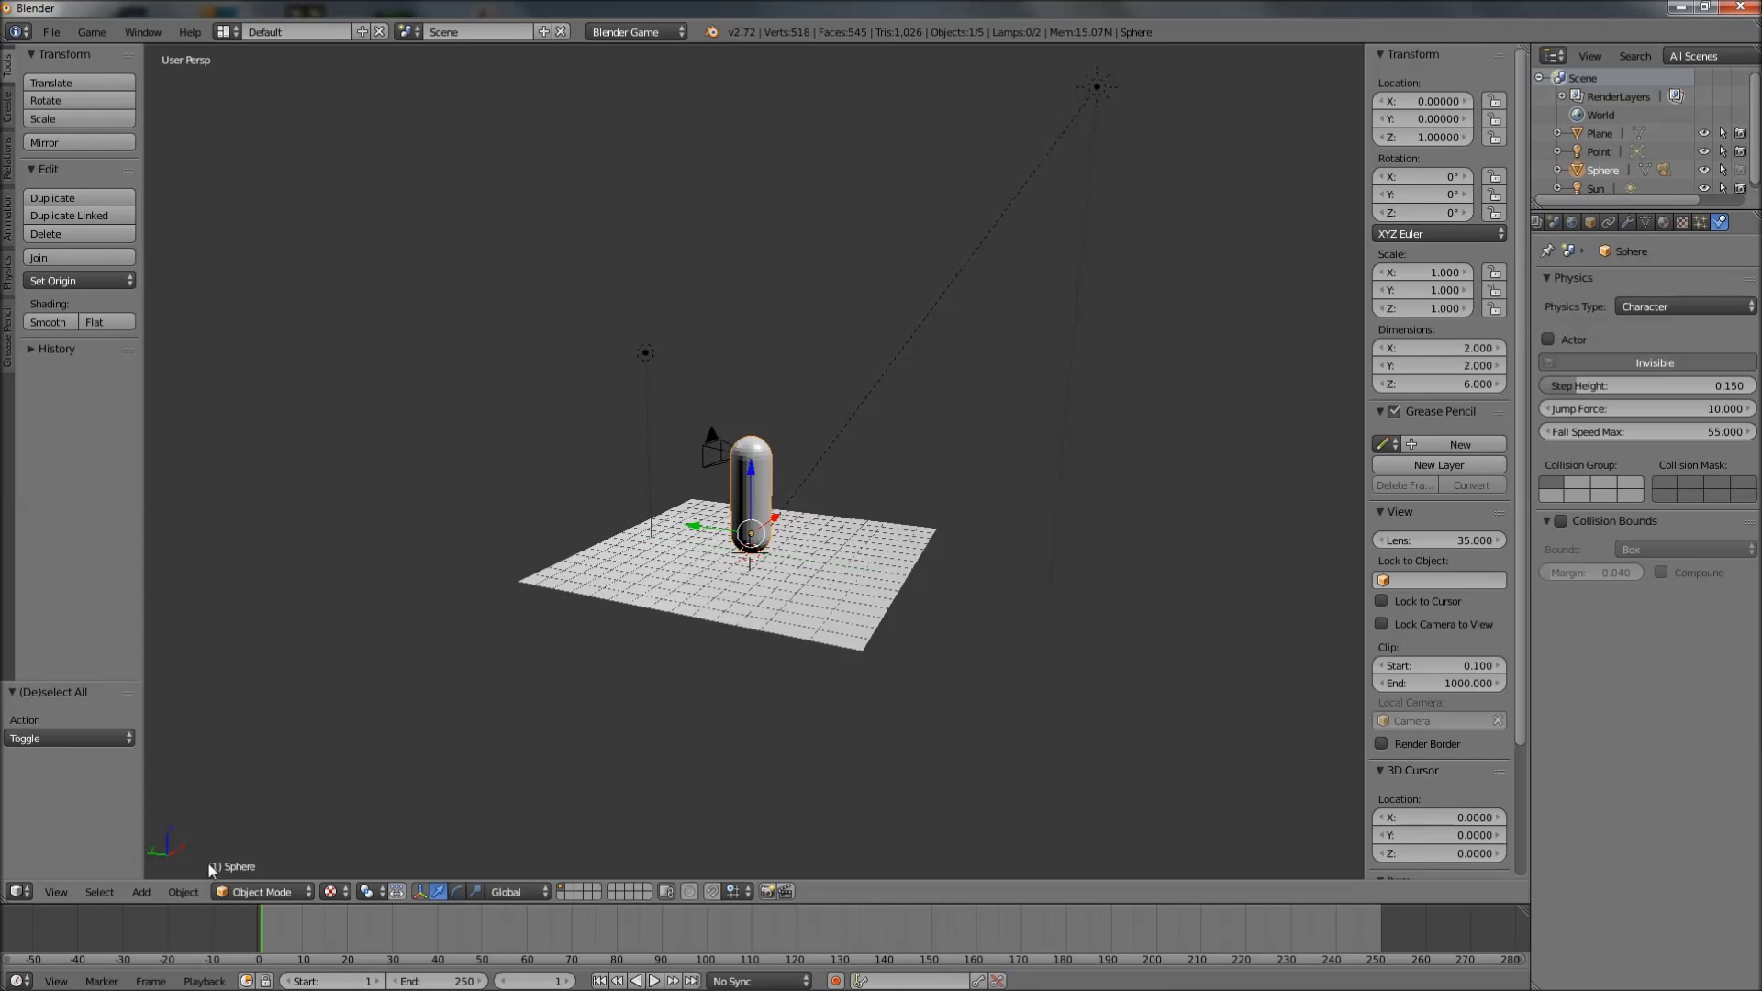
left_click(144, 893)
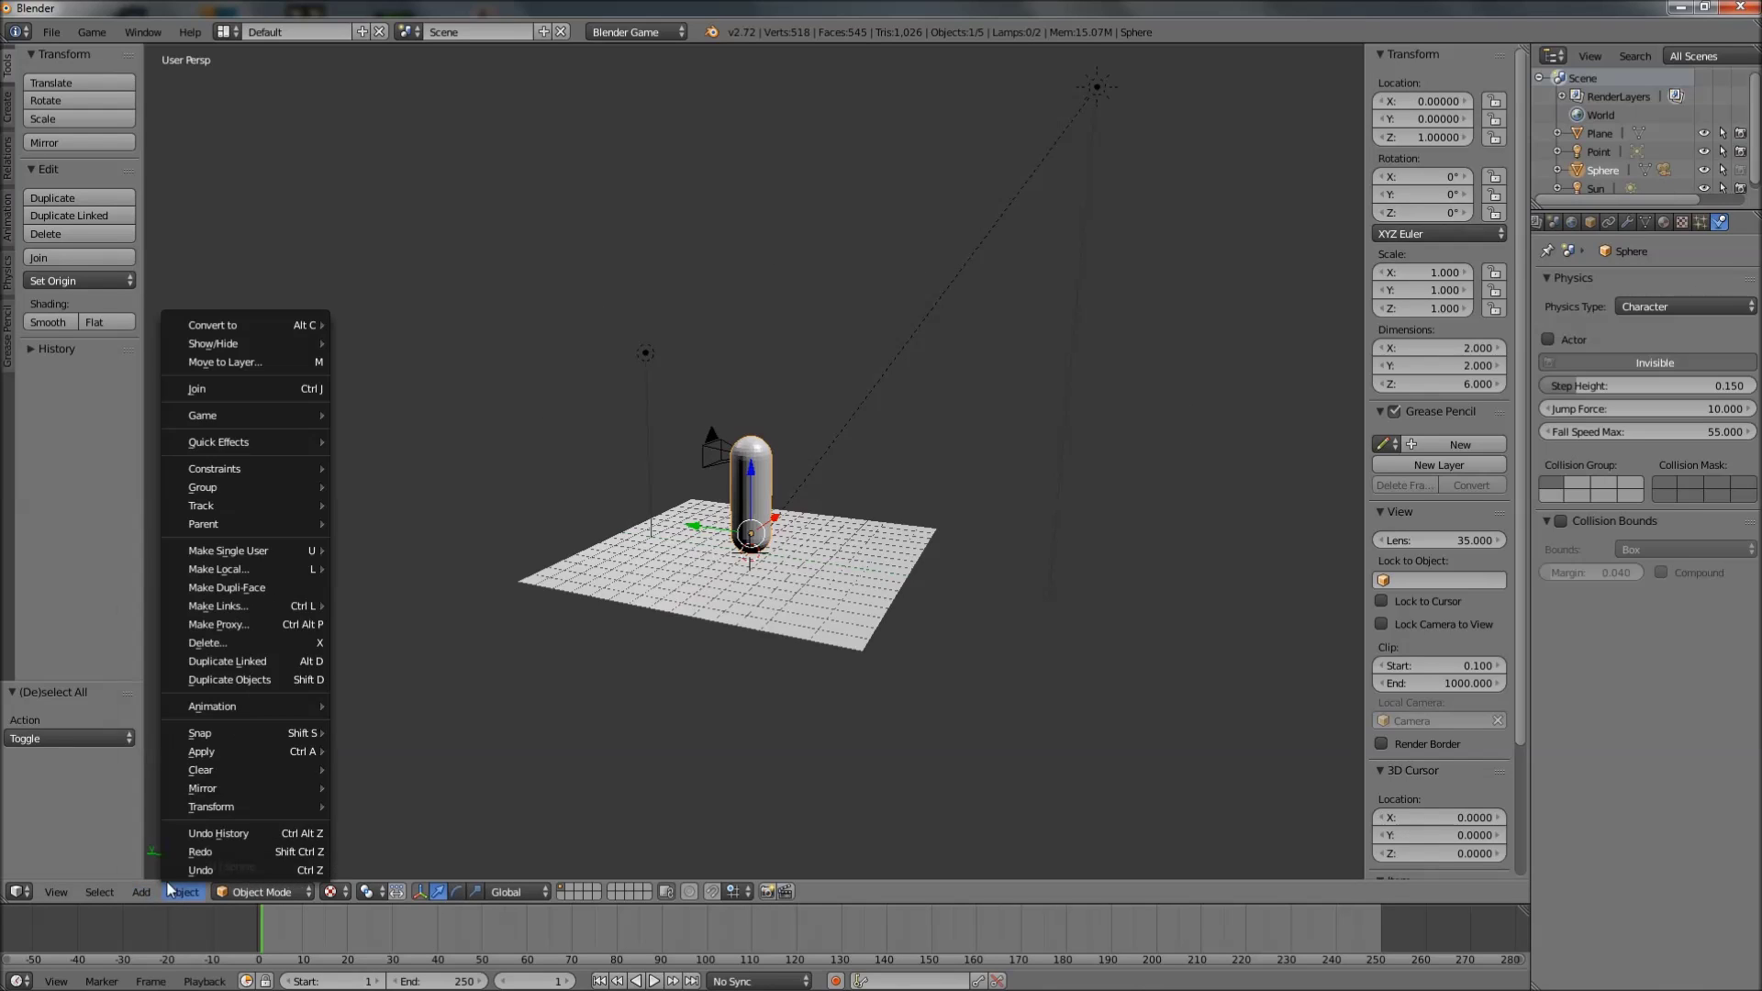
mouse_move(158, 868)
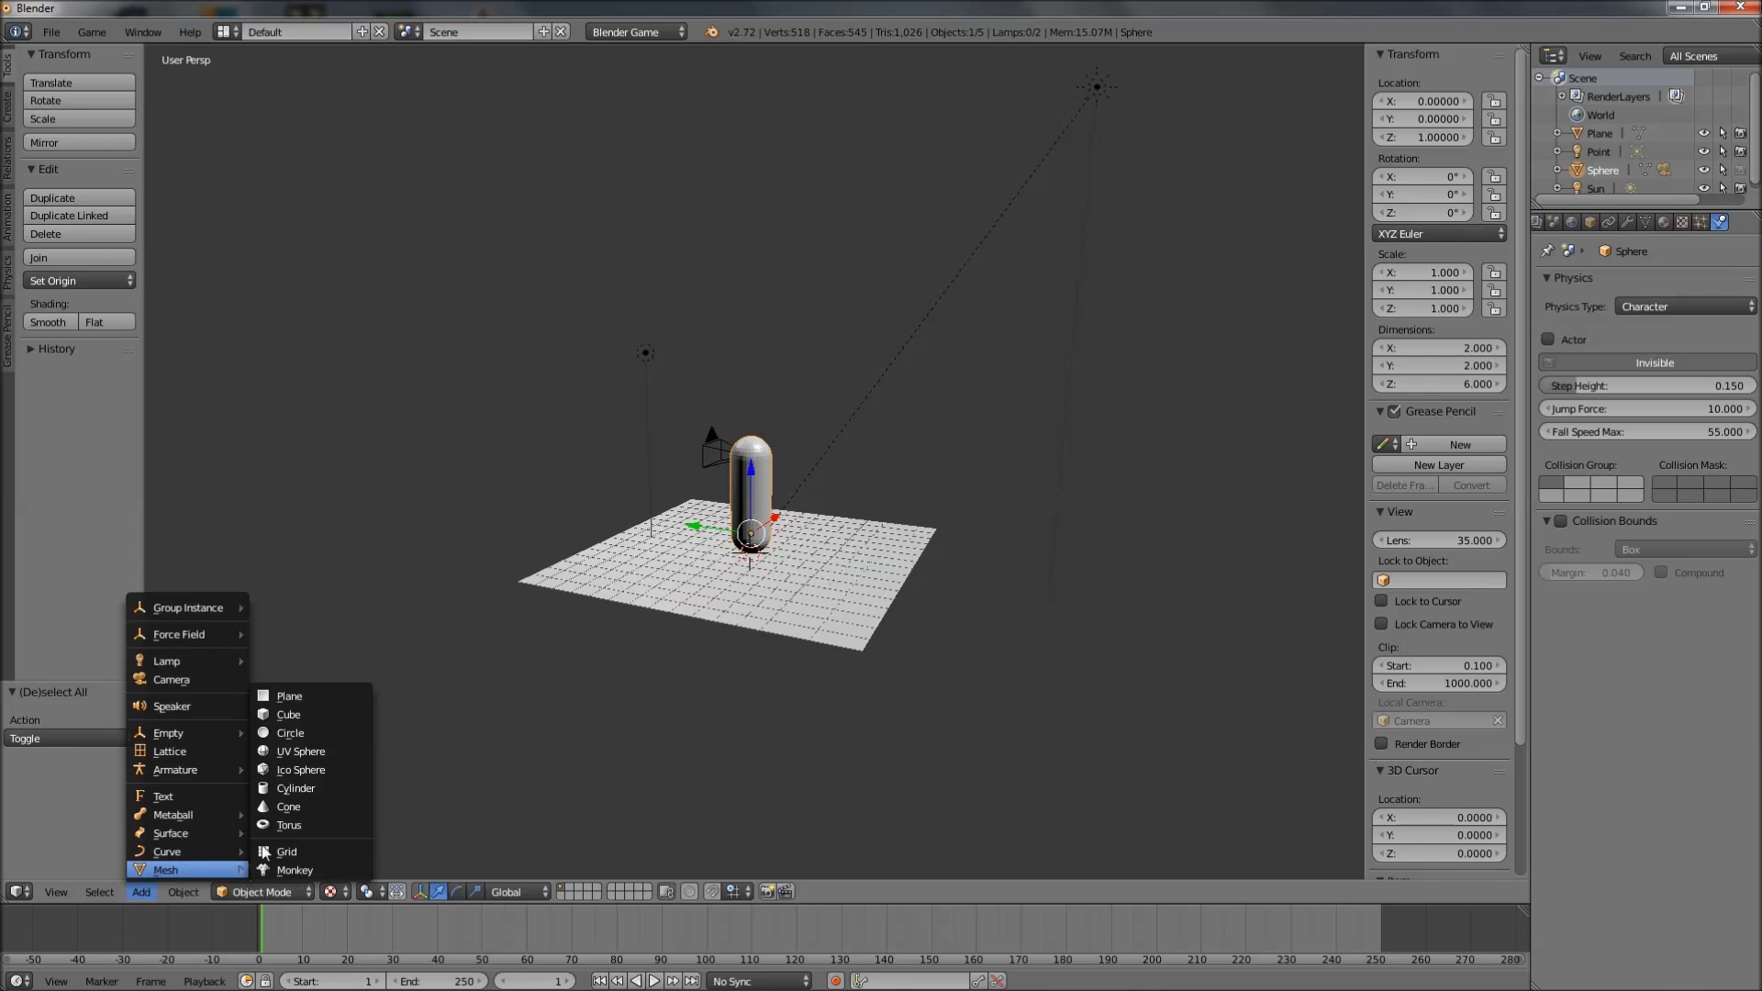
left_click(290, 750)
Scale the new sphere up to about 65.3 units in diameter so it encloses the whole scene
middle_click_drag(587, 679, 728, 642)
key("s")
left_click(345, 774)
key("s")
left_click(272, 745)
key("s")
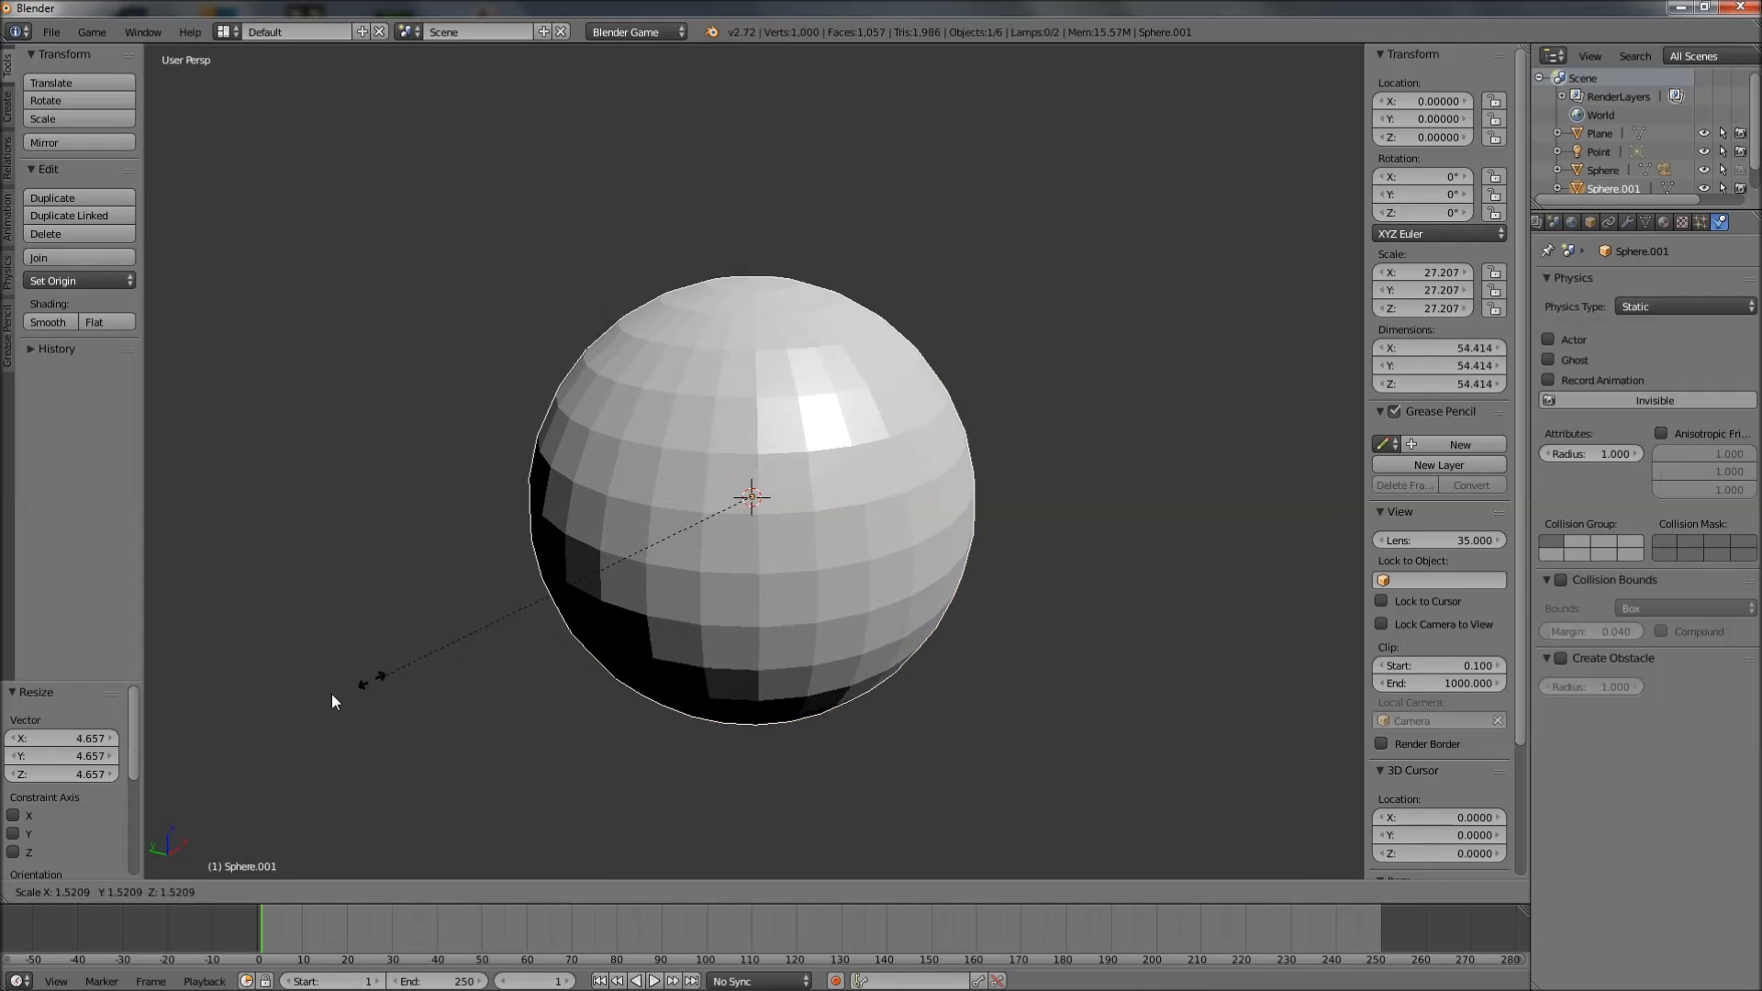
left_click(312, 702)
middle_click_drag(317, 702, 544, 633)
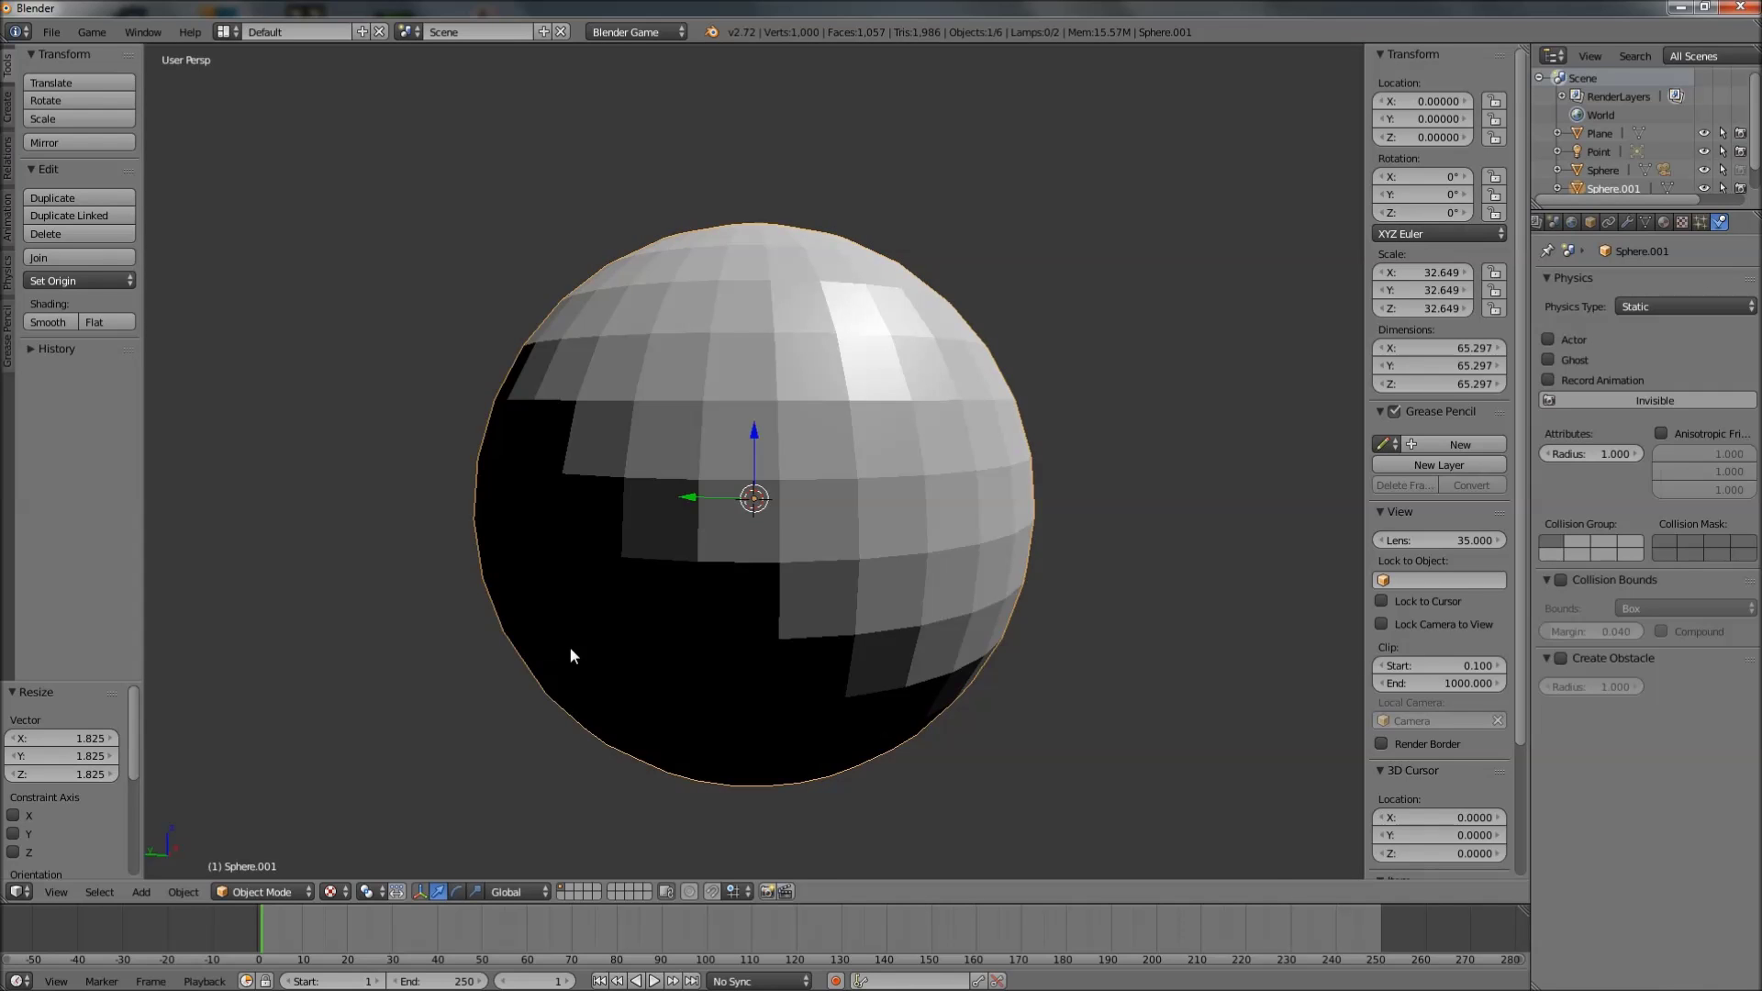
Run the game preview from inside the large sphere to check how its inner side renders, and stop it
scroll(568, 646, "up", 10)
scroll(568, 652, "up", 2)
key("p")
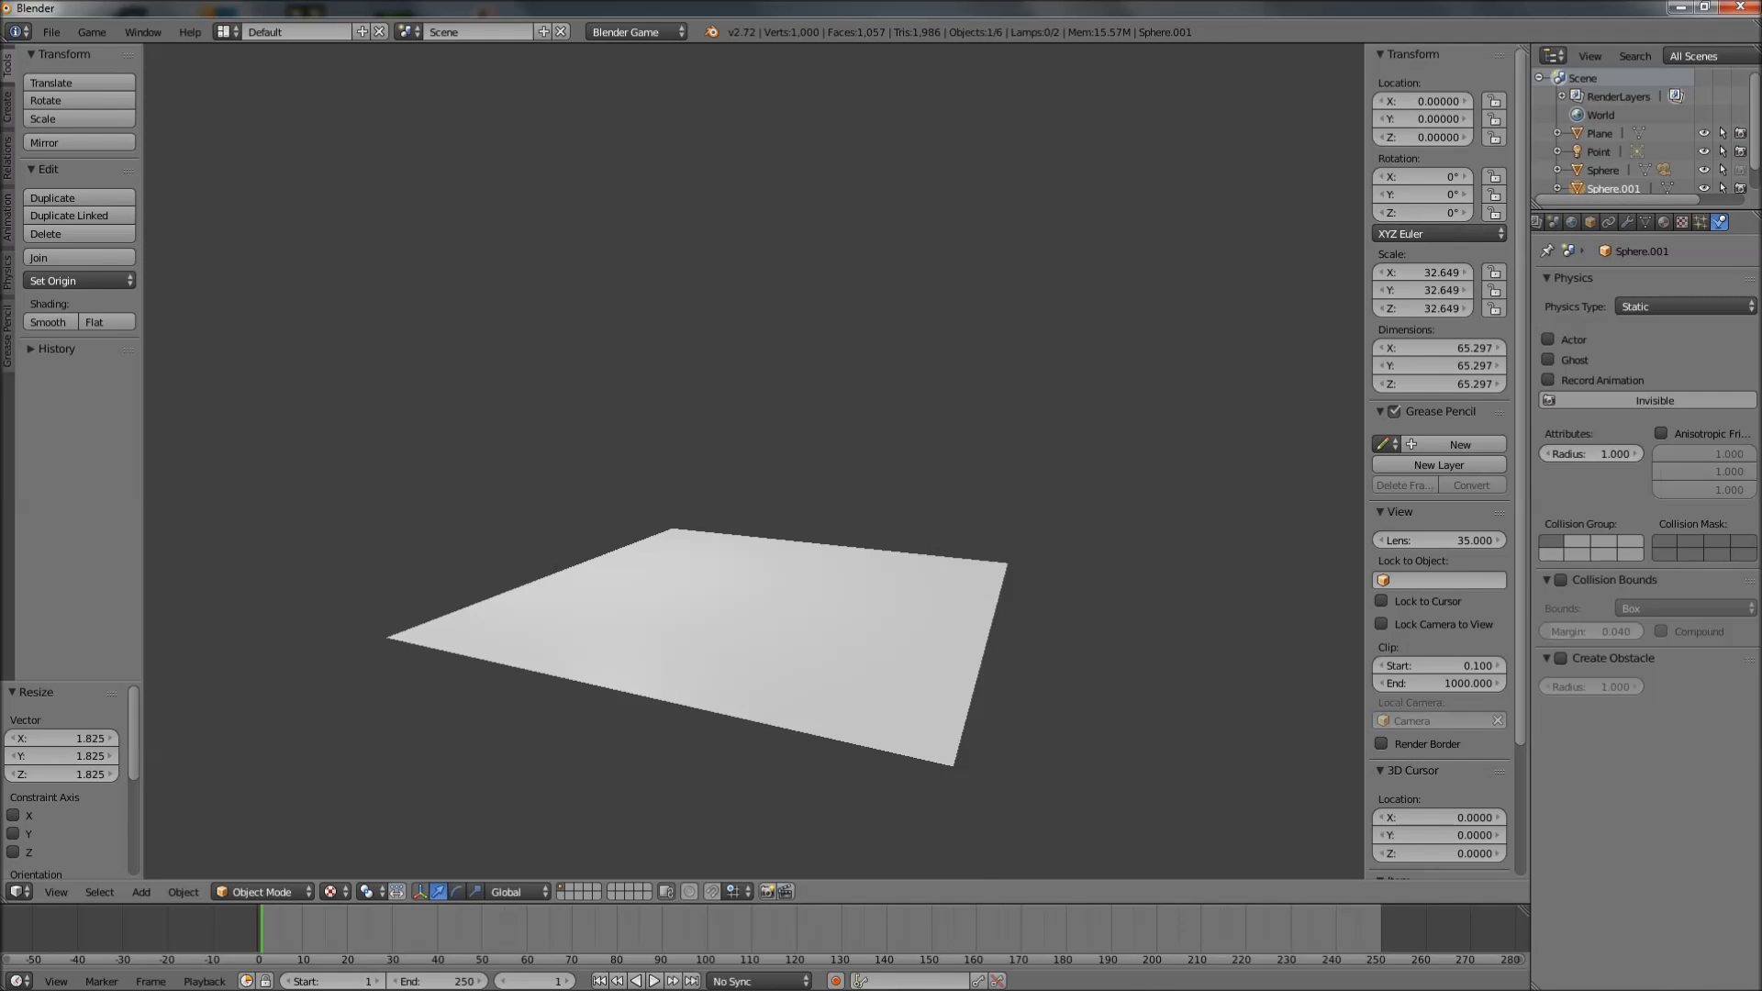
key("Escape")
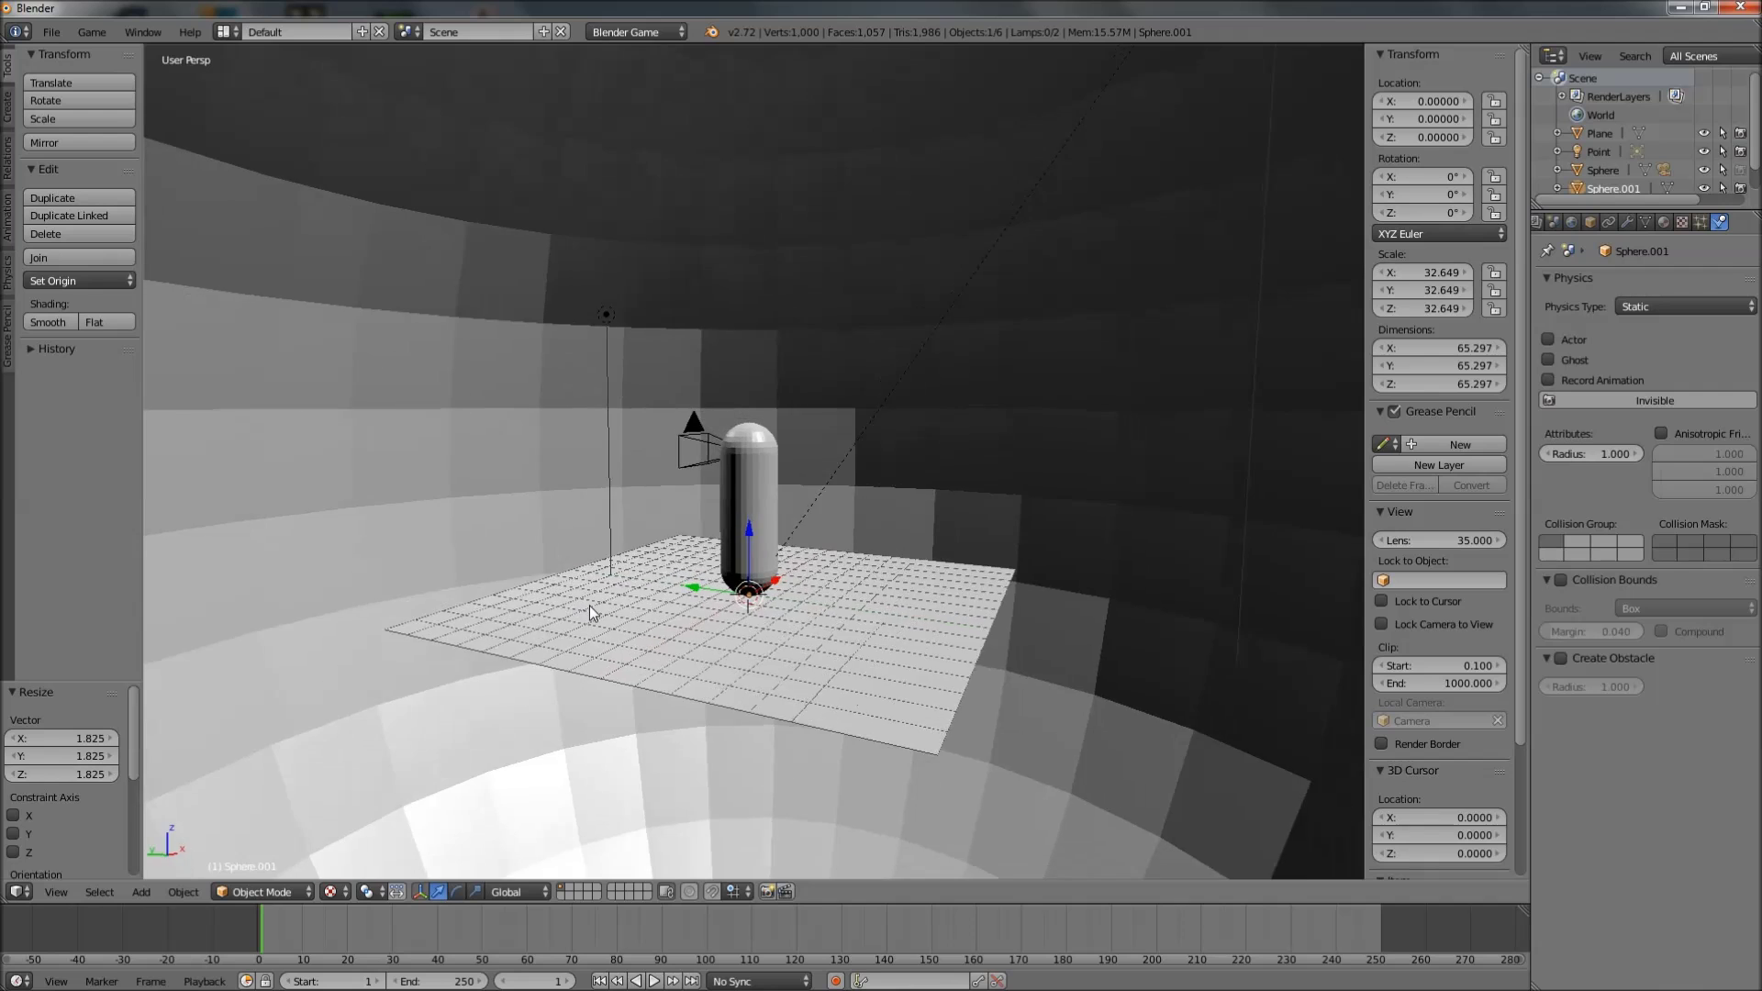
Examine the large sphere from outside and inside to compare its outer and inner faces
scroll(613, 624, "down", 10)
mouse_move(638, 323)
middle_mouse_down()
mouse_move(786, 352)
mouse_move(731, 550)
mouse_move(747, 280)
mouse_move(774, 544)
mouse_move(677, 621)
mouse_move(621, 597)
mouse_move(649, 609)
mouse_move(780, 576)
mouse_move(664, 608)
mouse_move(733, 613)
middle_mouse_up()
scroll(773, 543, "up", 3)
scroll(780, 576, "up", 3)
scroll(698, 601, "up", 3)
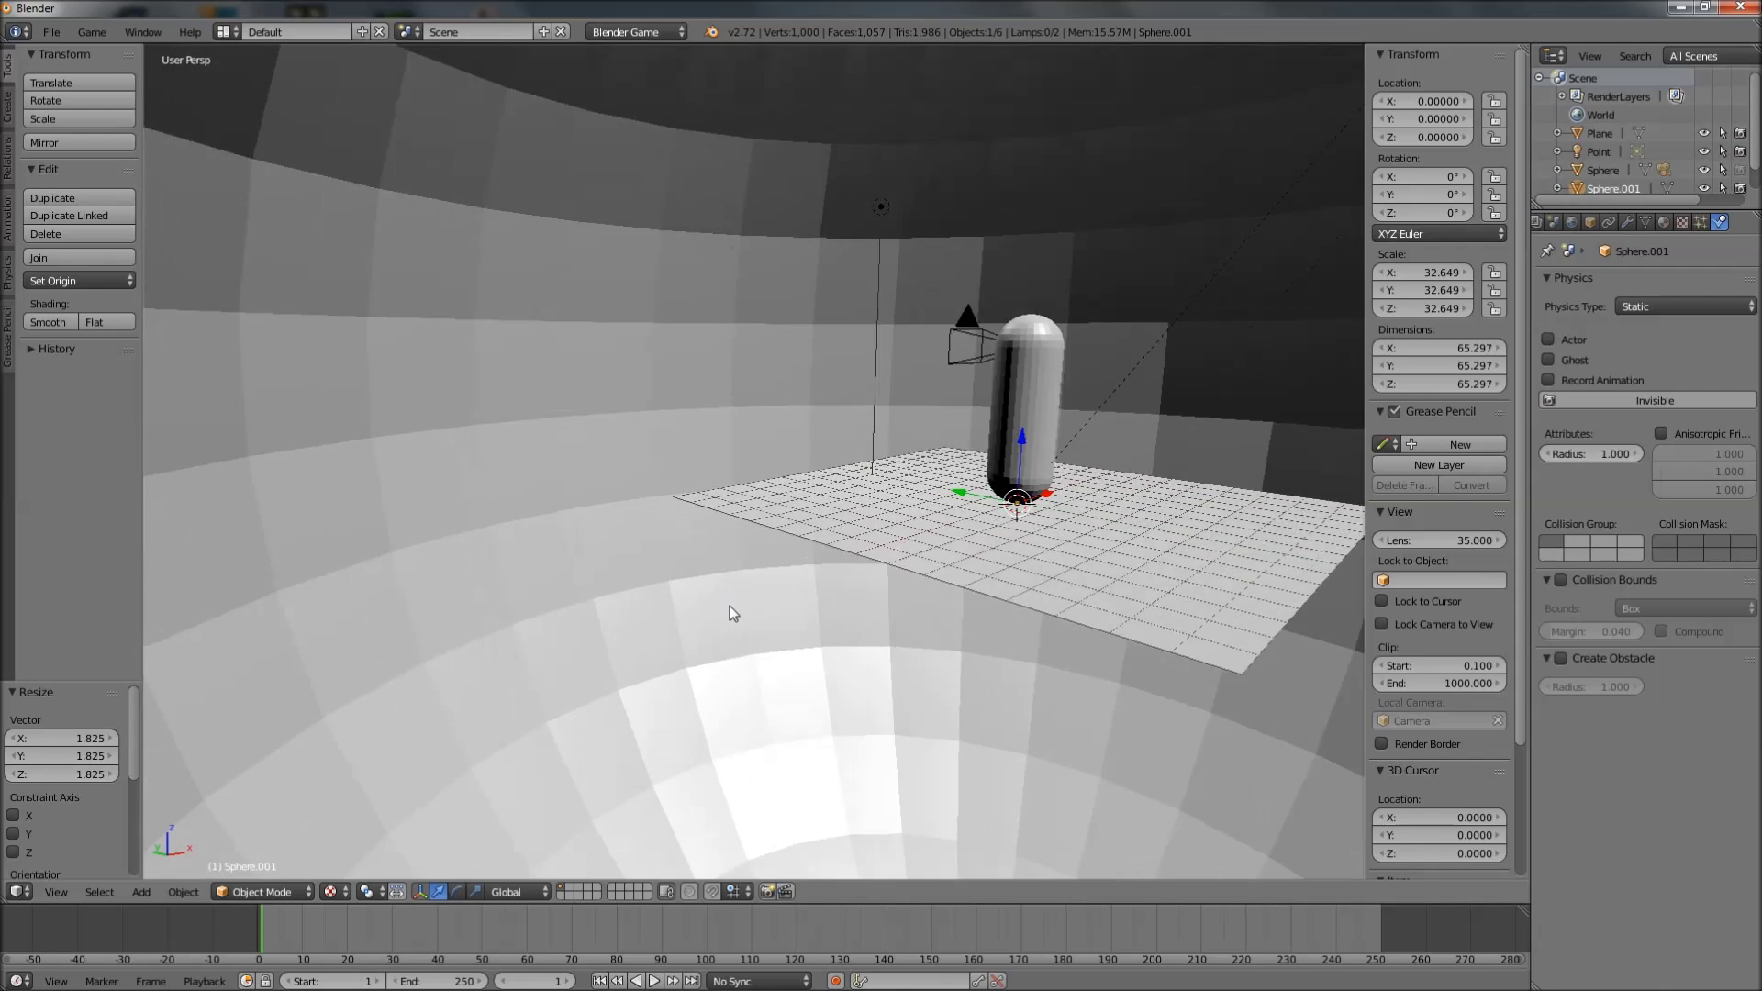
scroll(730, 605, "down", 4)
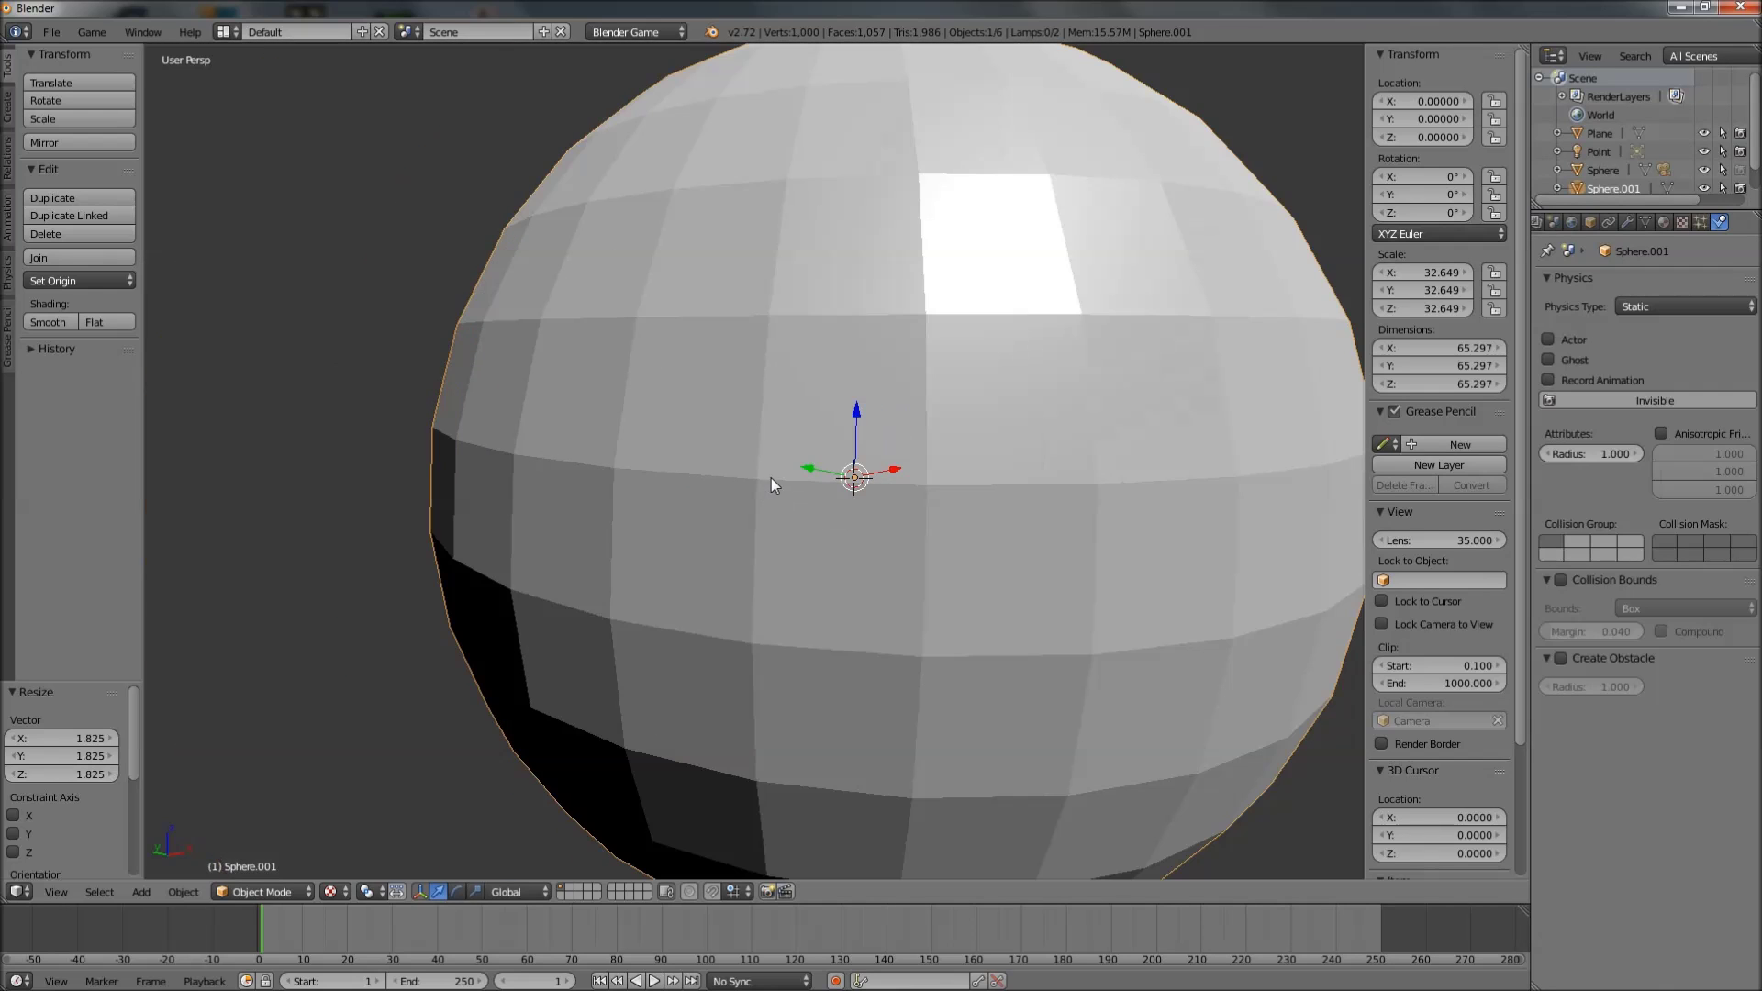
middle_click_drag(771, 477, 700, 539)
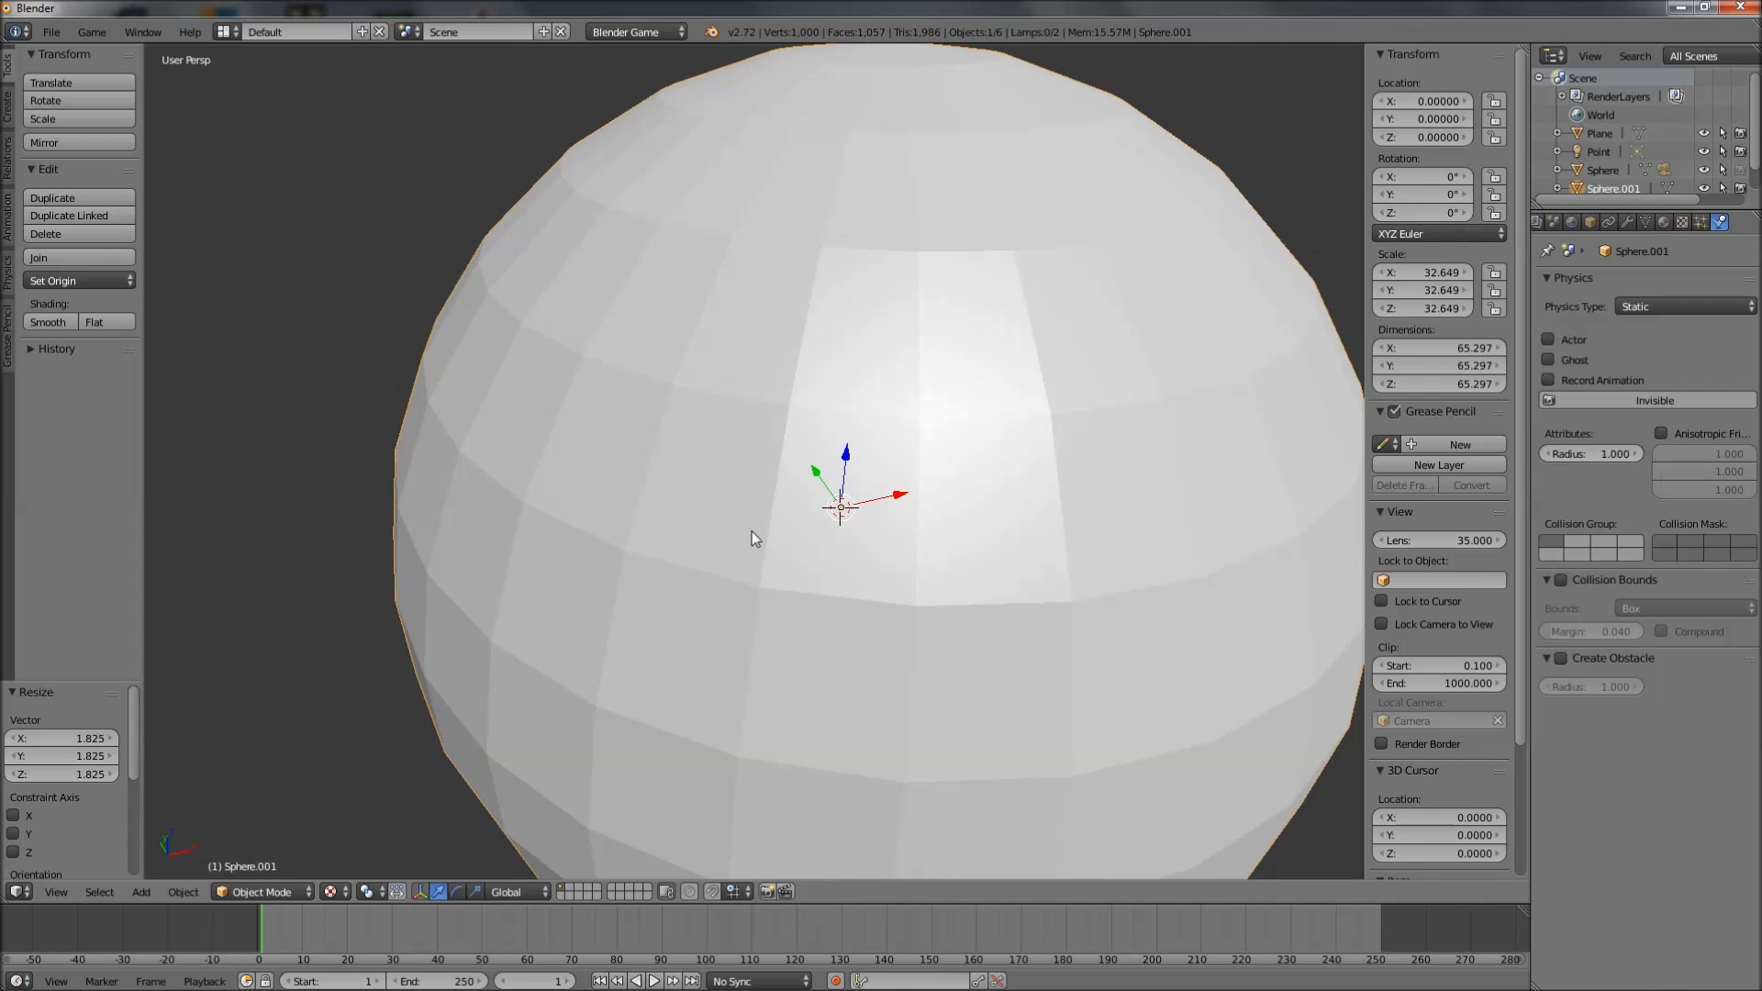
scroll(751, 561, "up", 3)
middle_click_drag(735, 604, 758, 520)
scroll(732, 486, "down", 4)
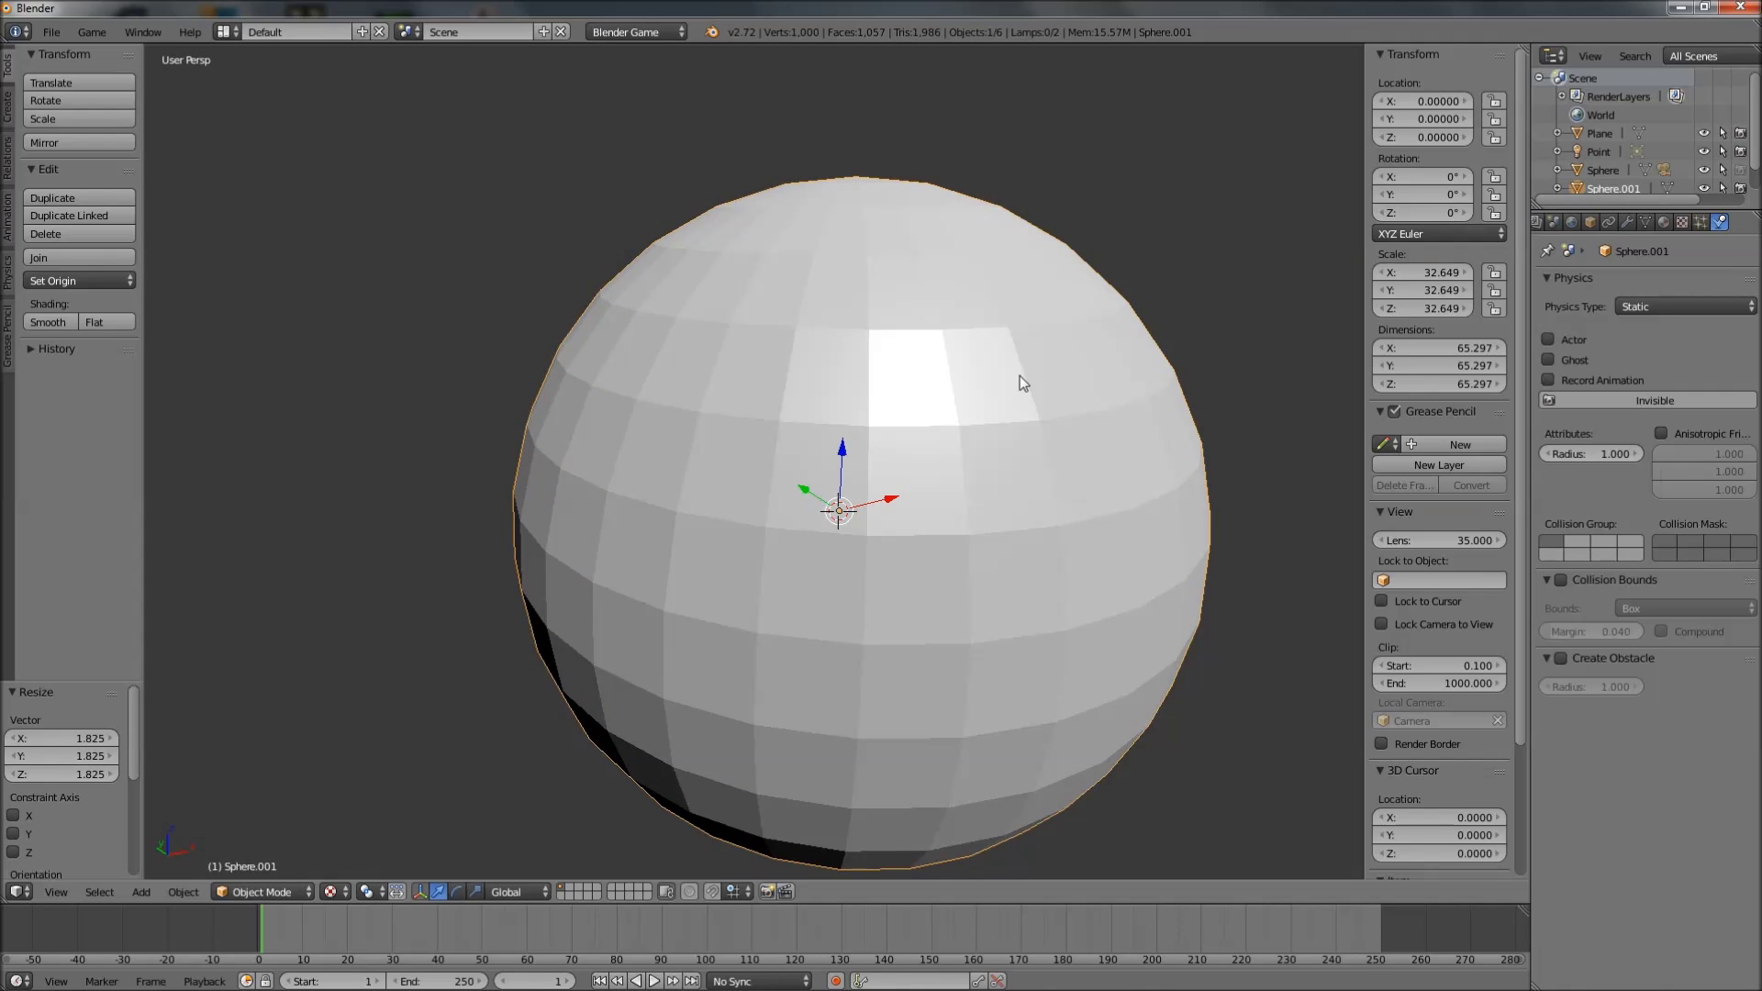
Flip the normals of all the large sphere's faces in Edit Mode and return to Object Mode
left_click(261, 892)
left_click(252, 842)
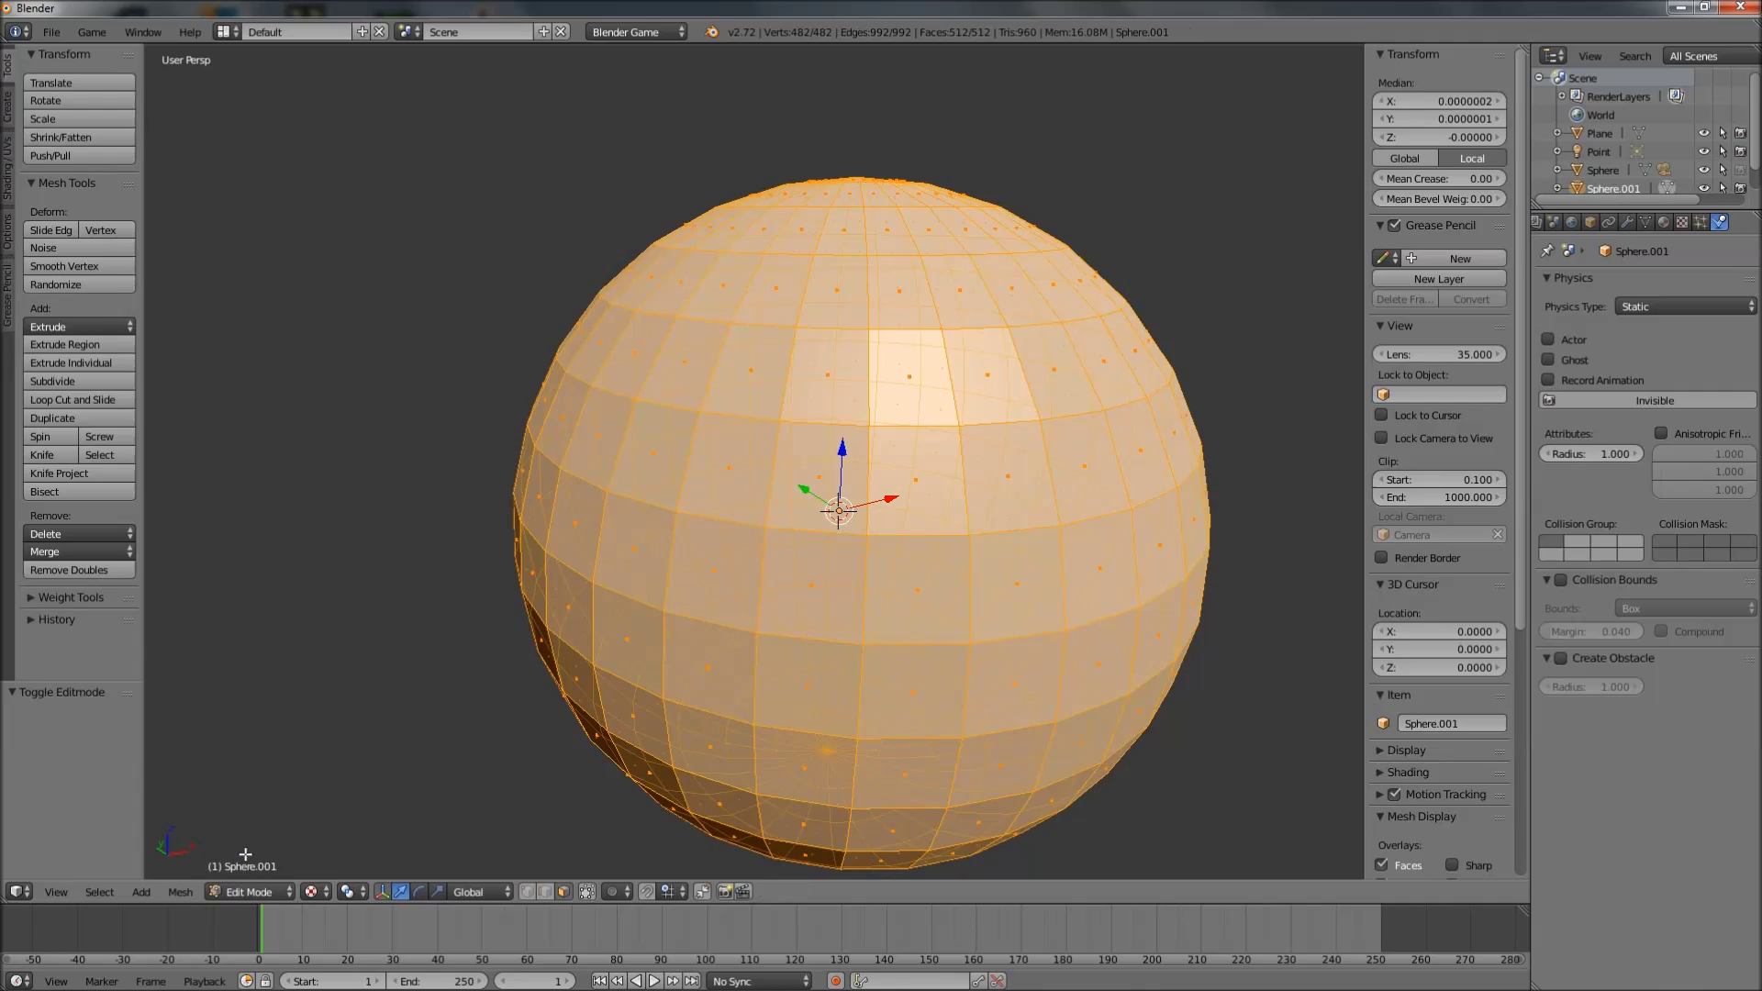
key("a")
key("a")
middle_click_drag(598, 610, 646, 587)
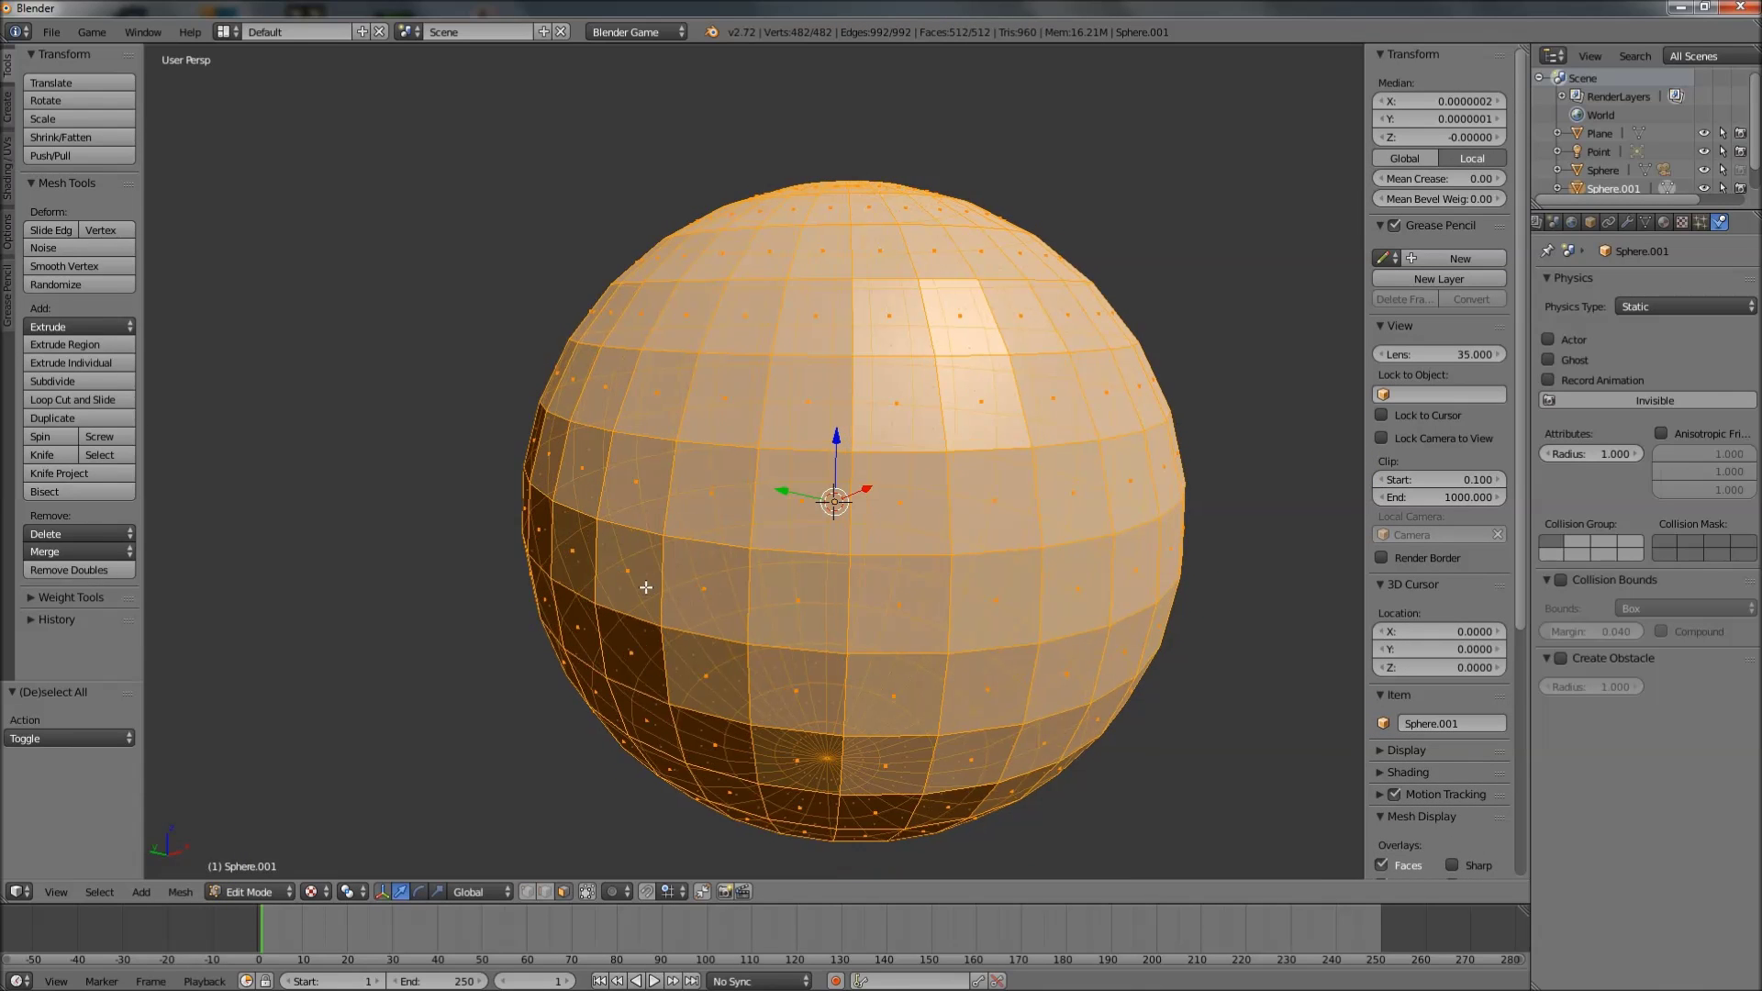
key("w")
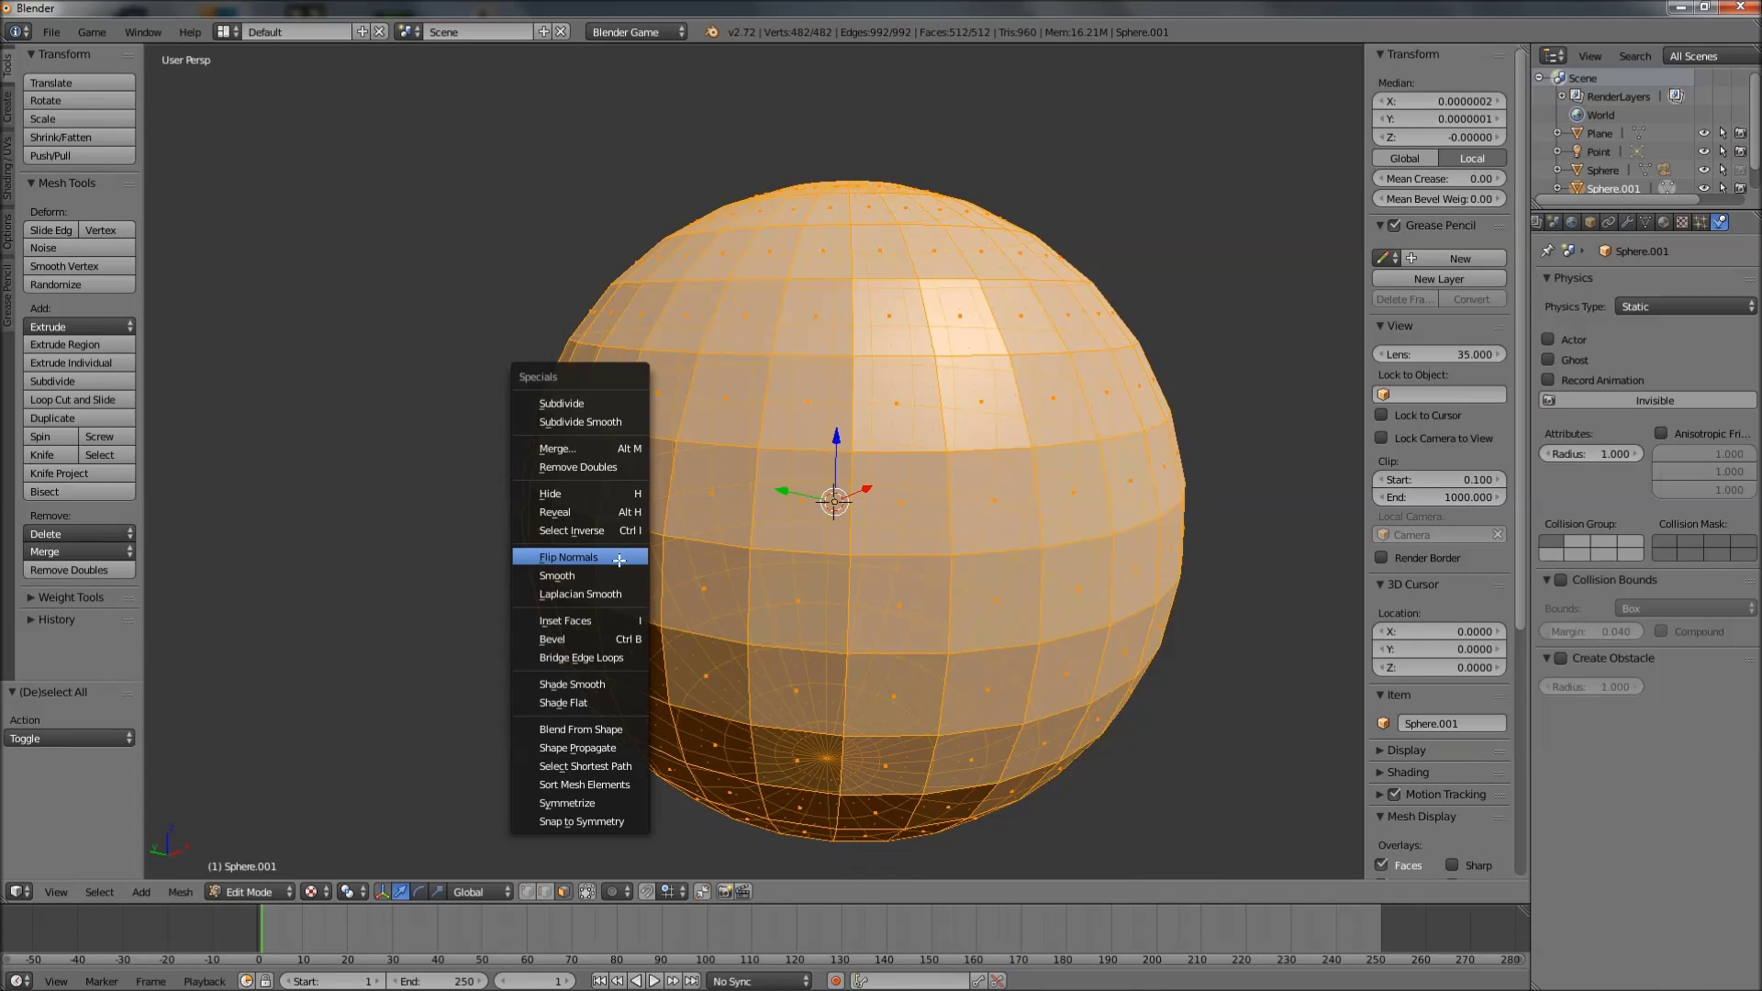
left_click(573, 557)
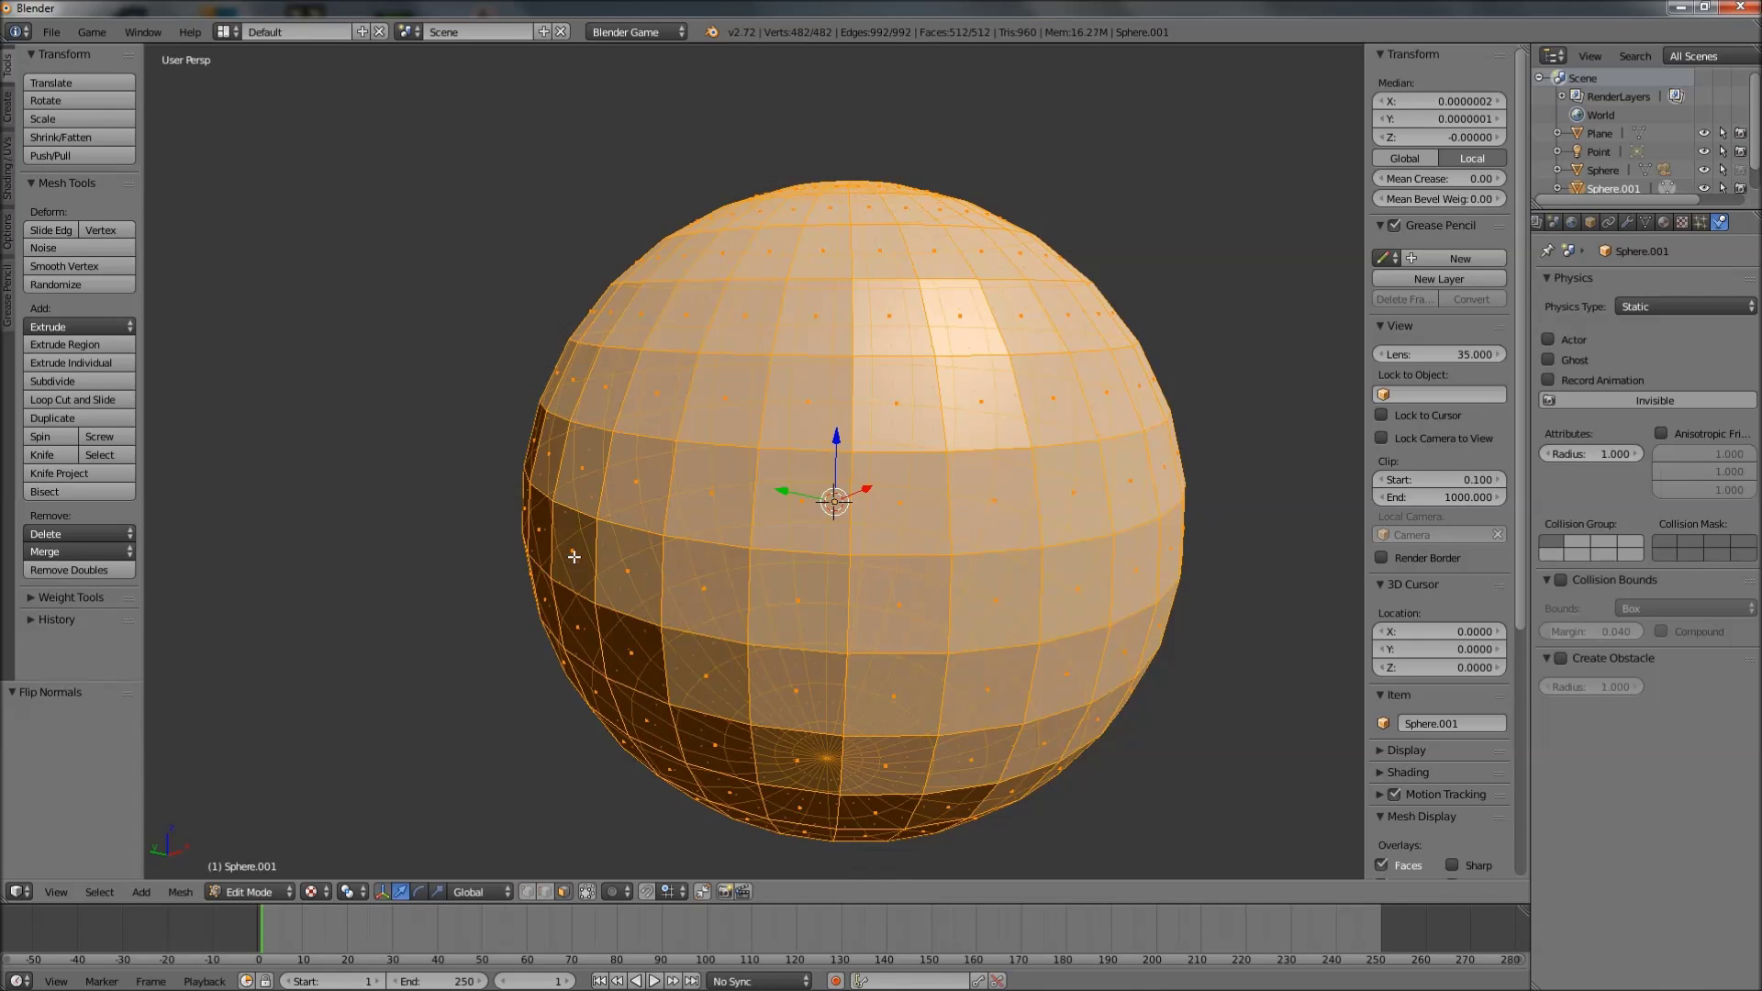
left_click(252, 892)
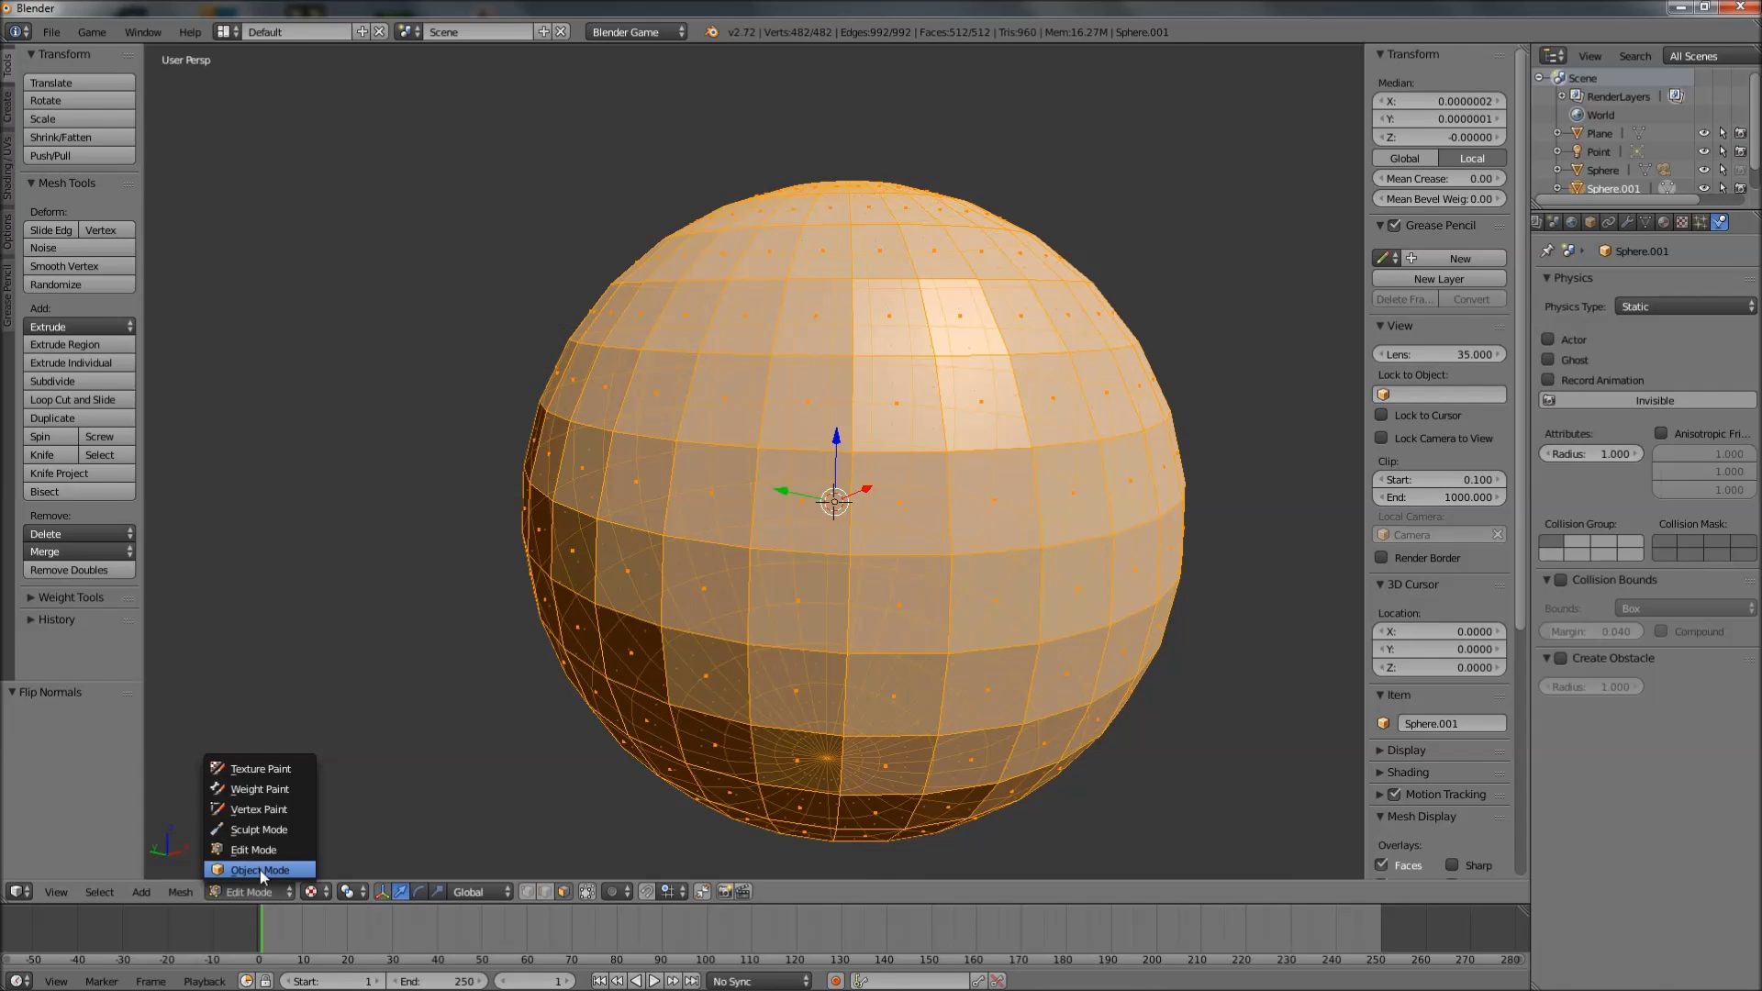
left_click(261, 872)
Run the game preview from outside and inside the sphere to check the flipped normals
middle_click_drag(965, 401, 579, 498)
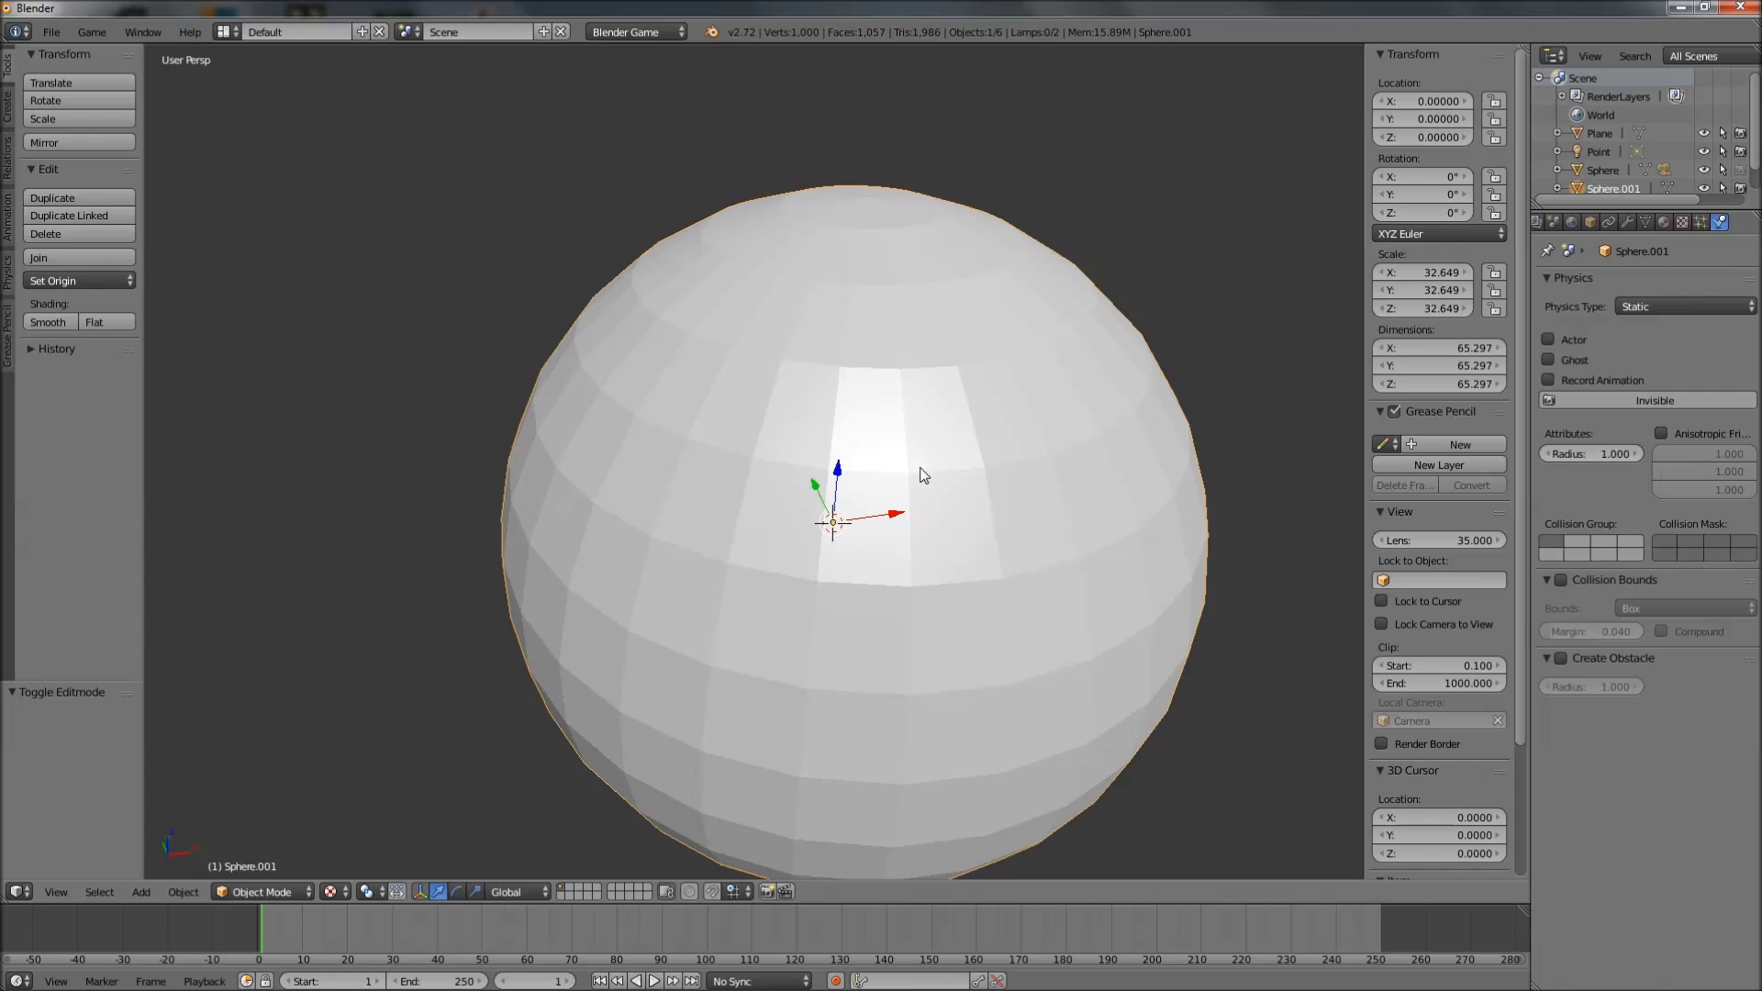
scroll(734, 556, "up", 8)
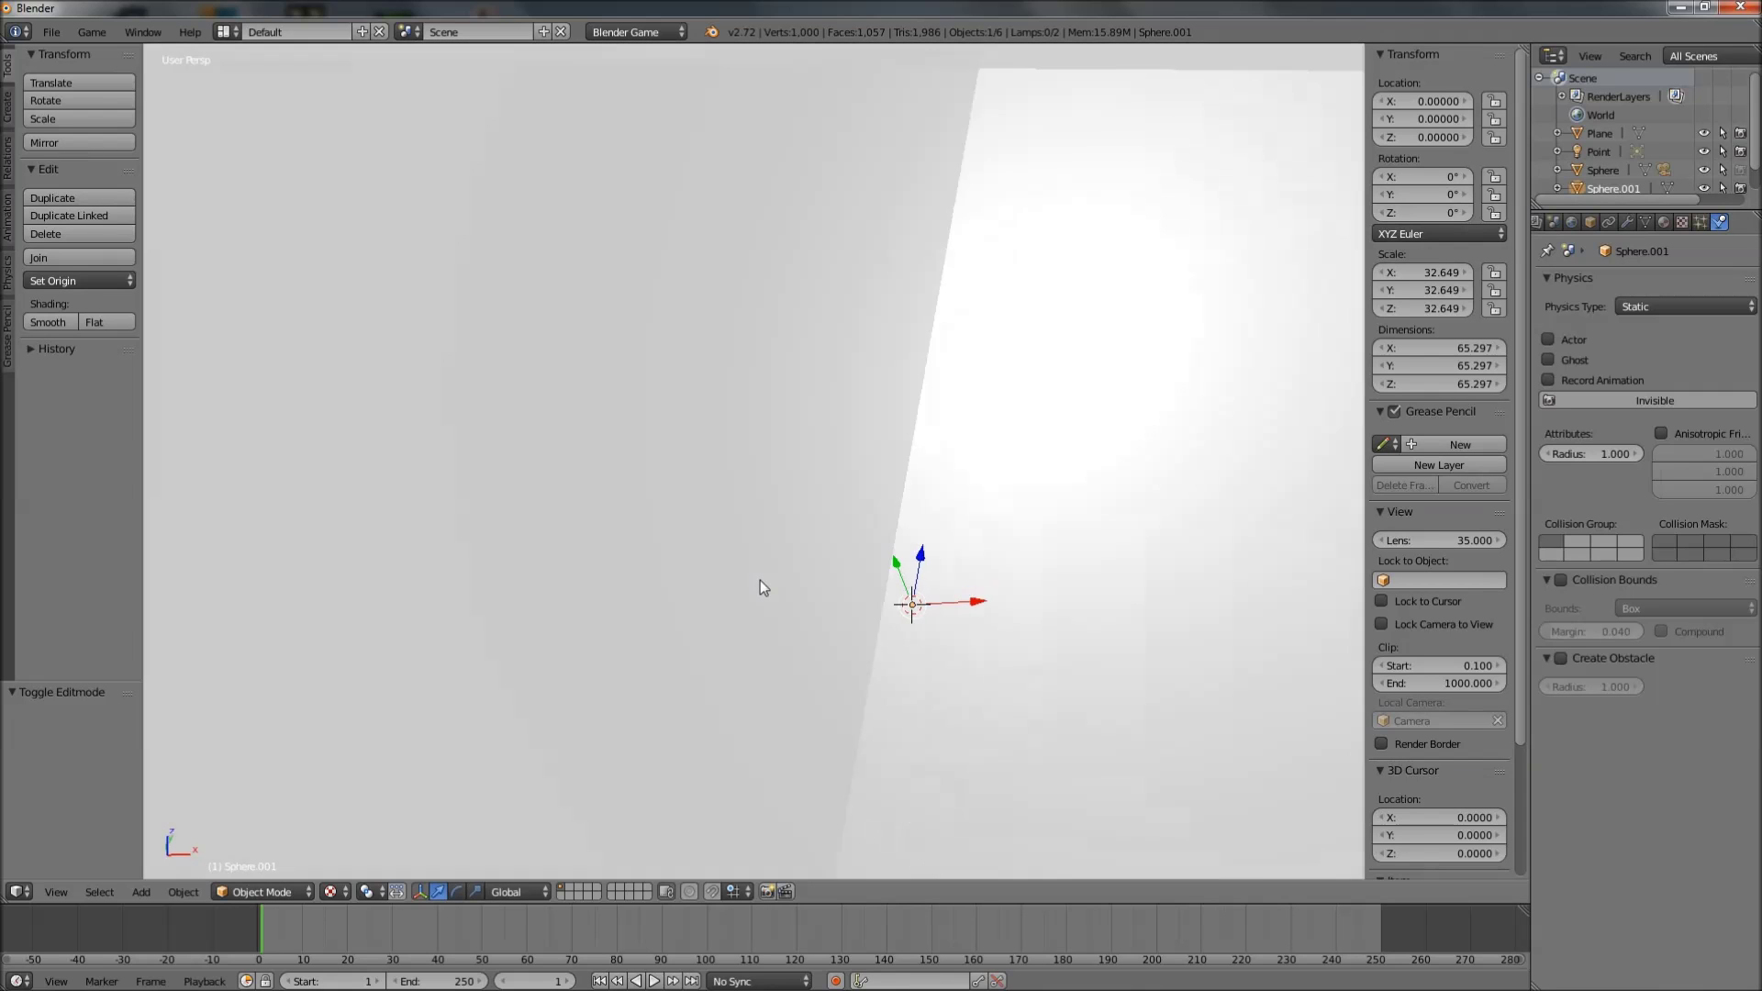
scroll(777, 560, "down", 8)
key("p")
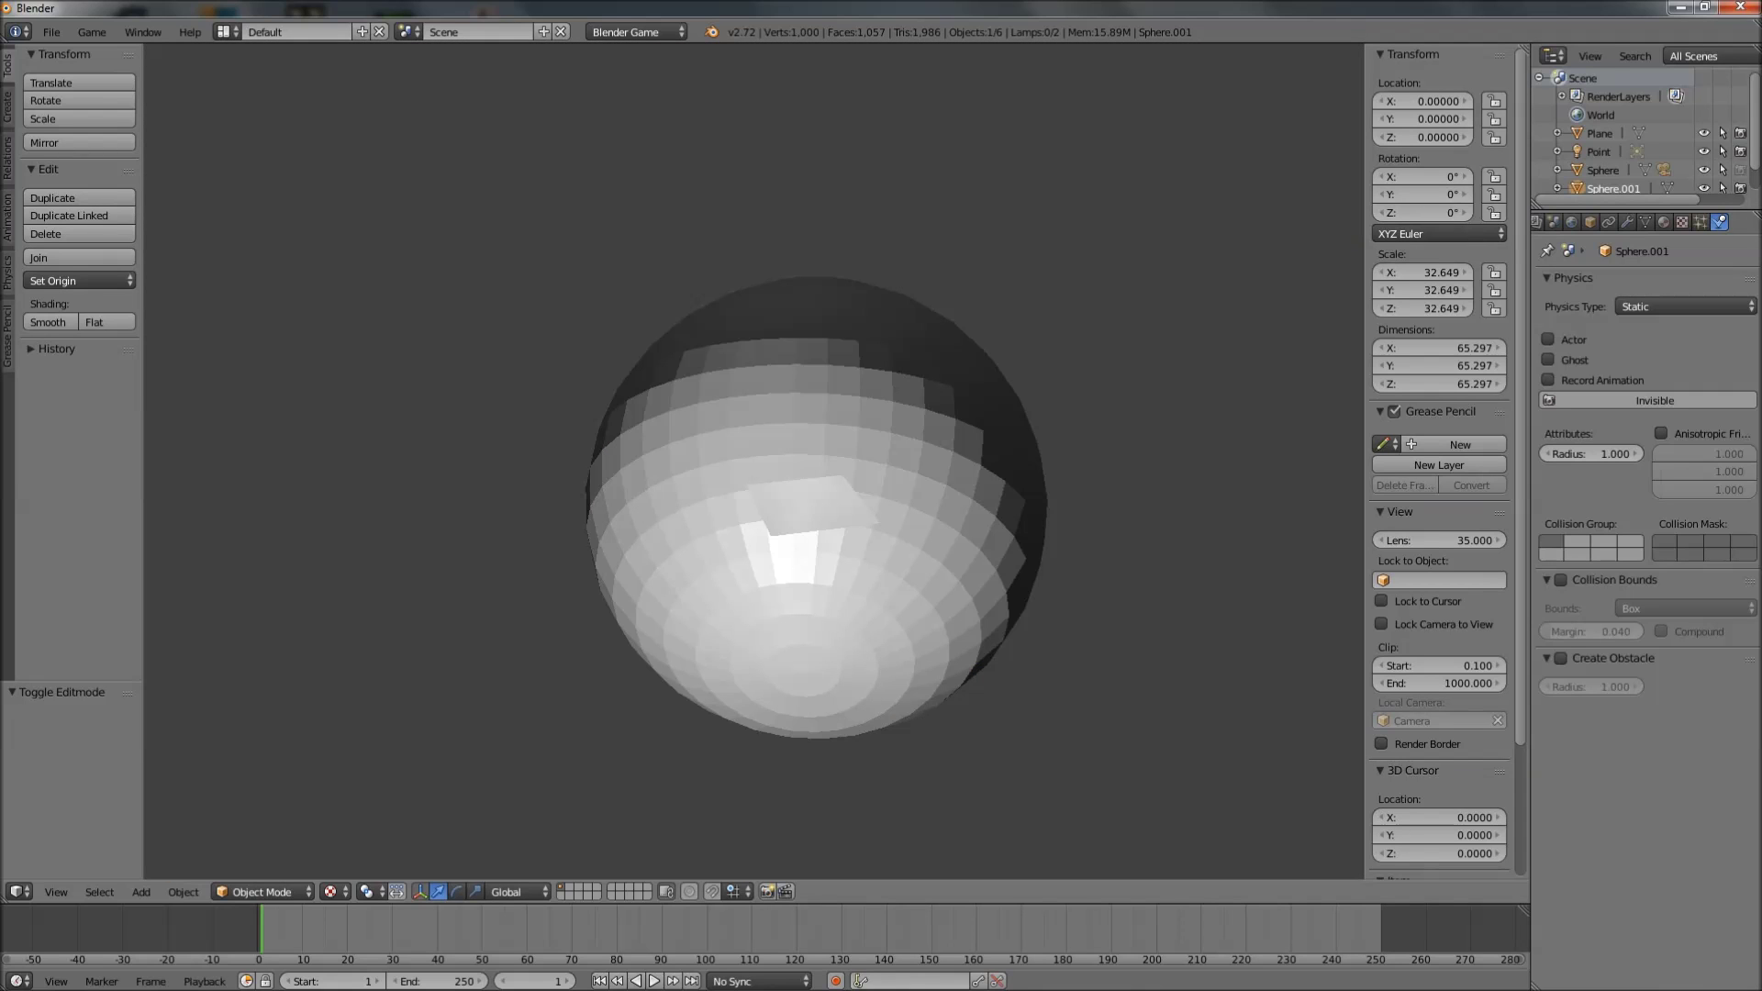
key("Escape")
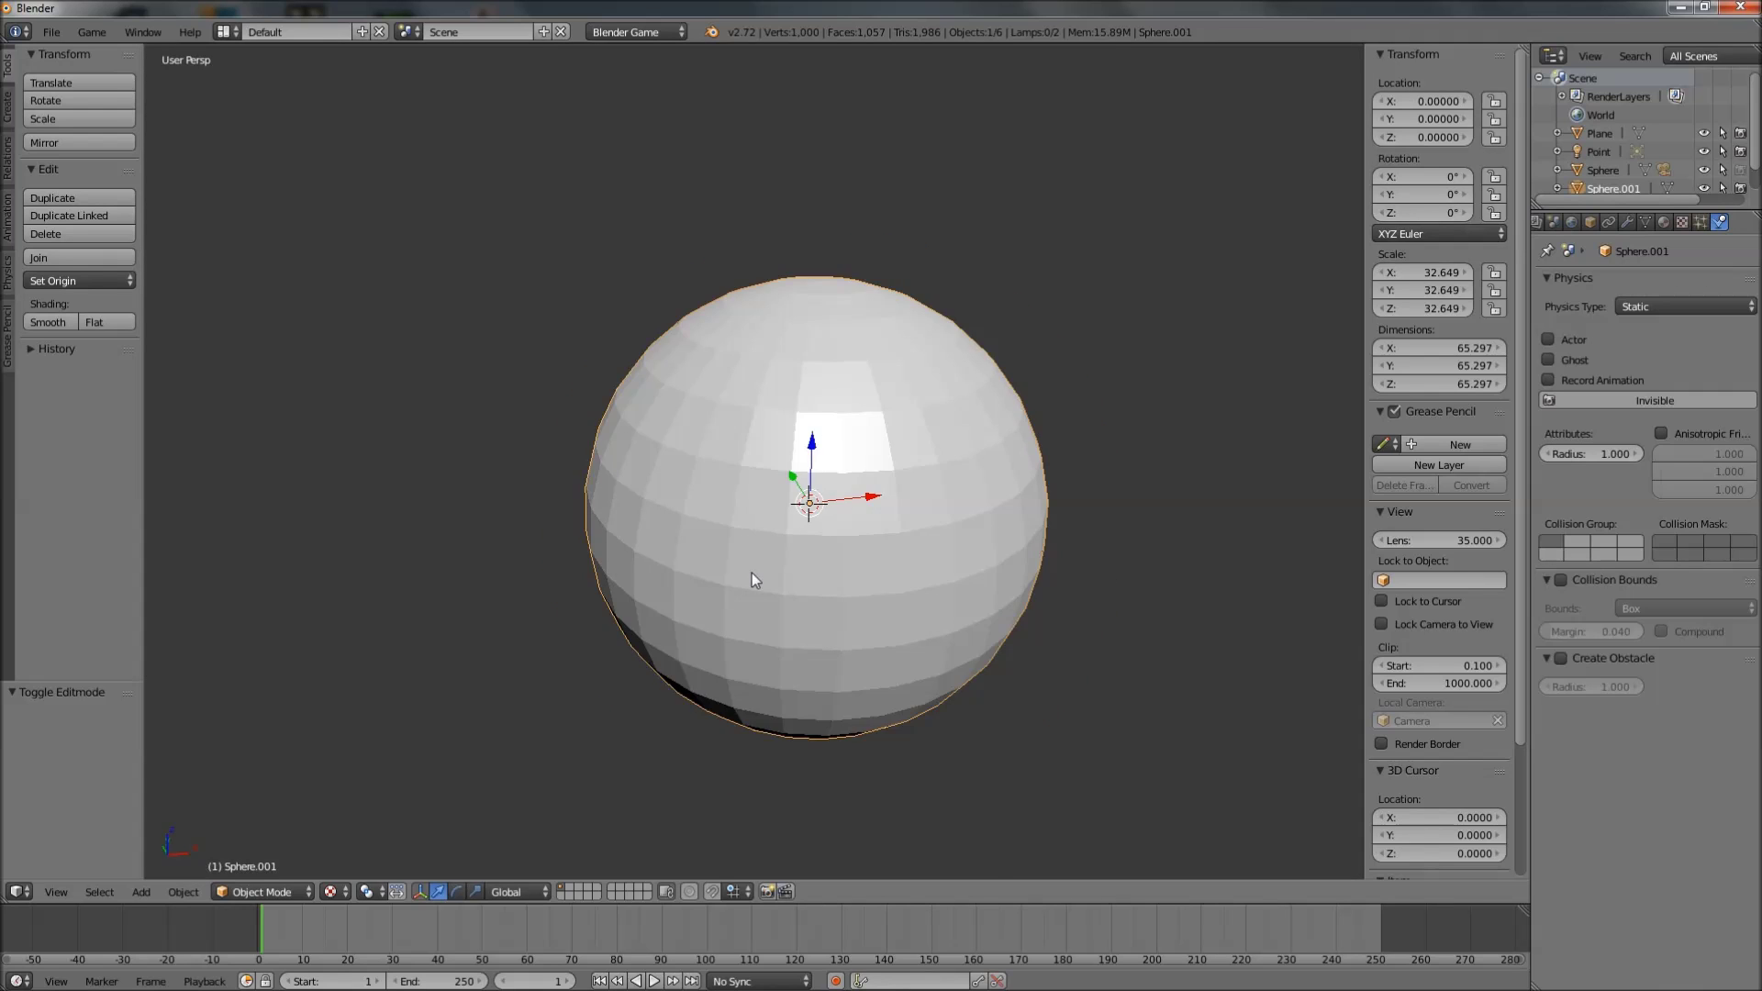
scroll(755, 587, "up", 7)
key("p")
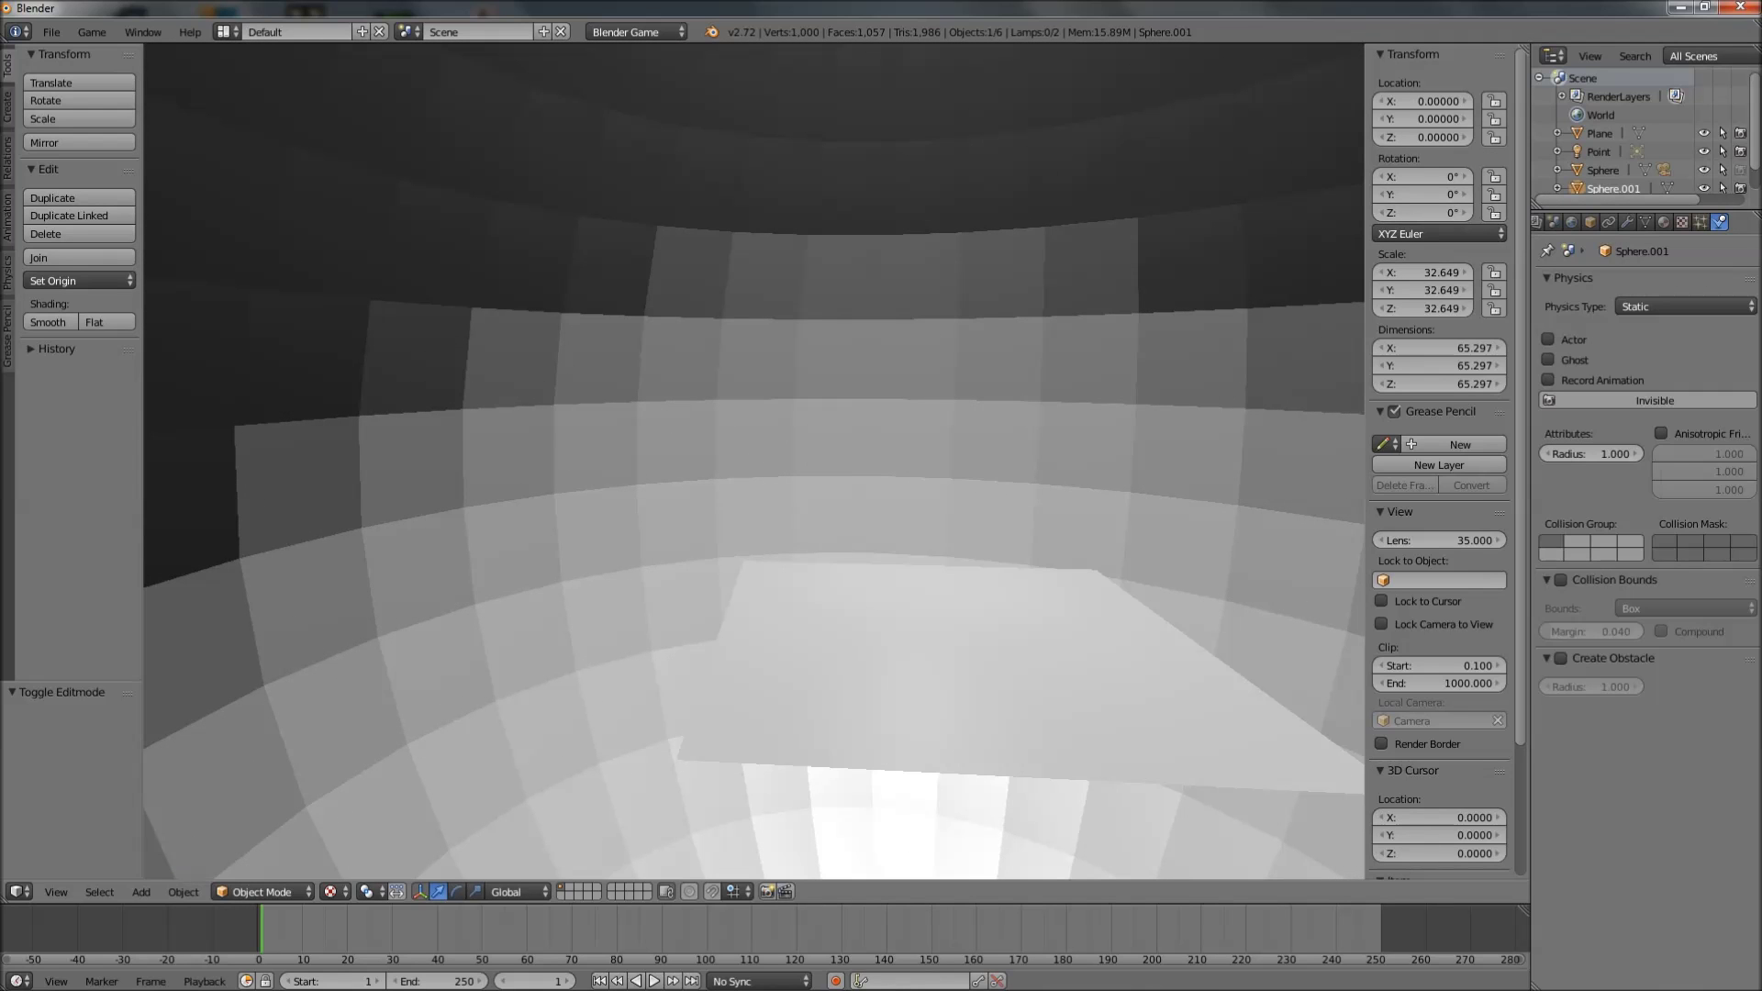
key("Escape")
Turn off the capsule's Invisible physics option and run the game preview to check its visibility
middle_click_drag(740, 575, 877, 543)
scroll(778, 569, "up", 4)
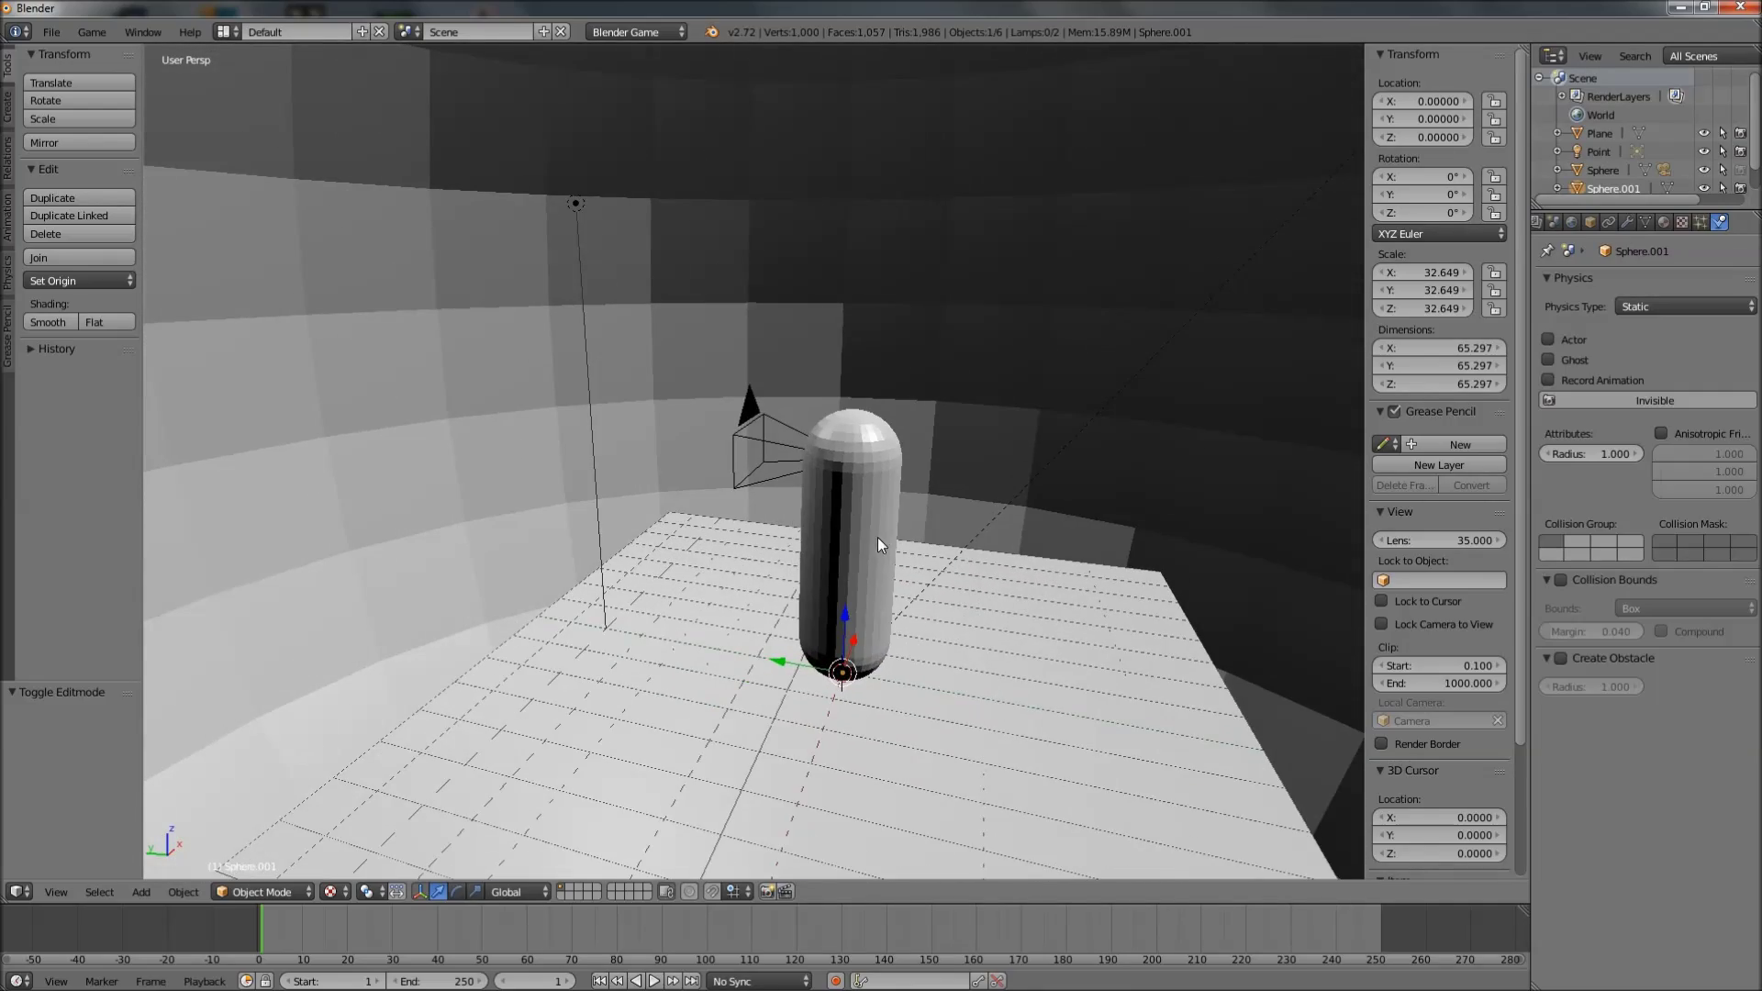
right_click(855, 464)
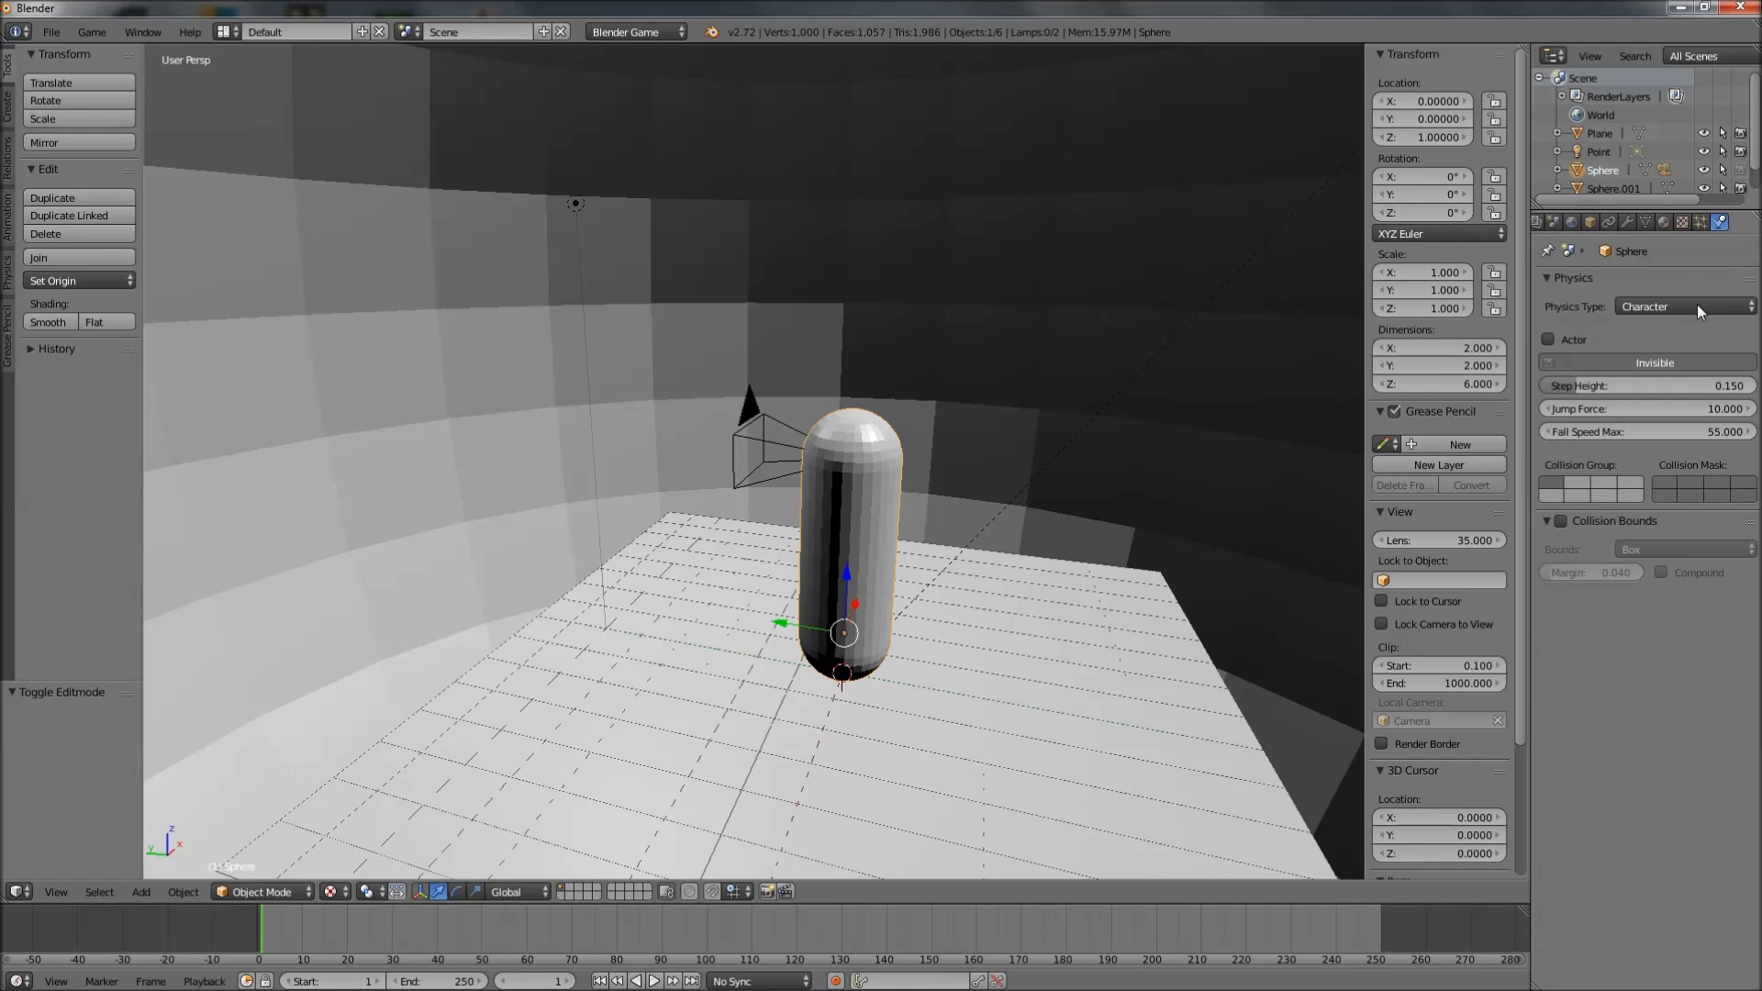
left_click(1626, 361)
key("p")
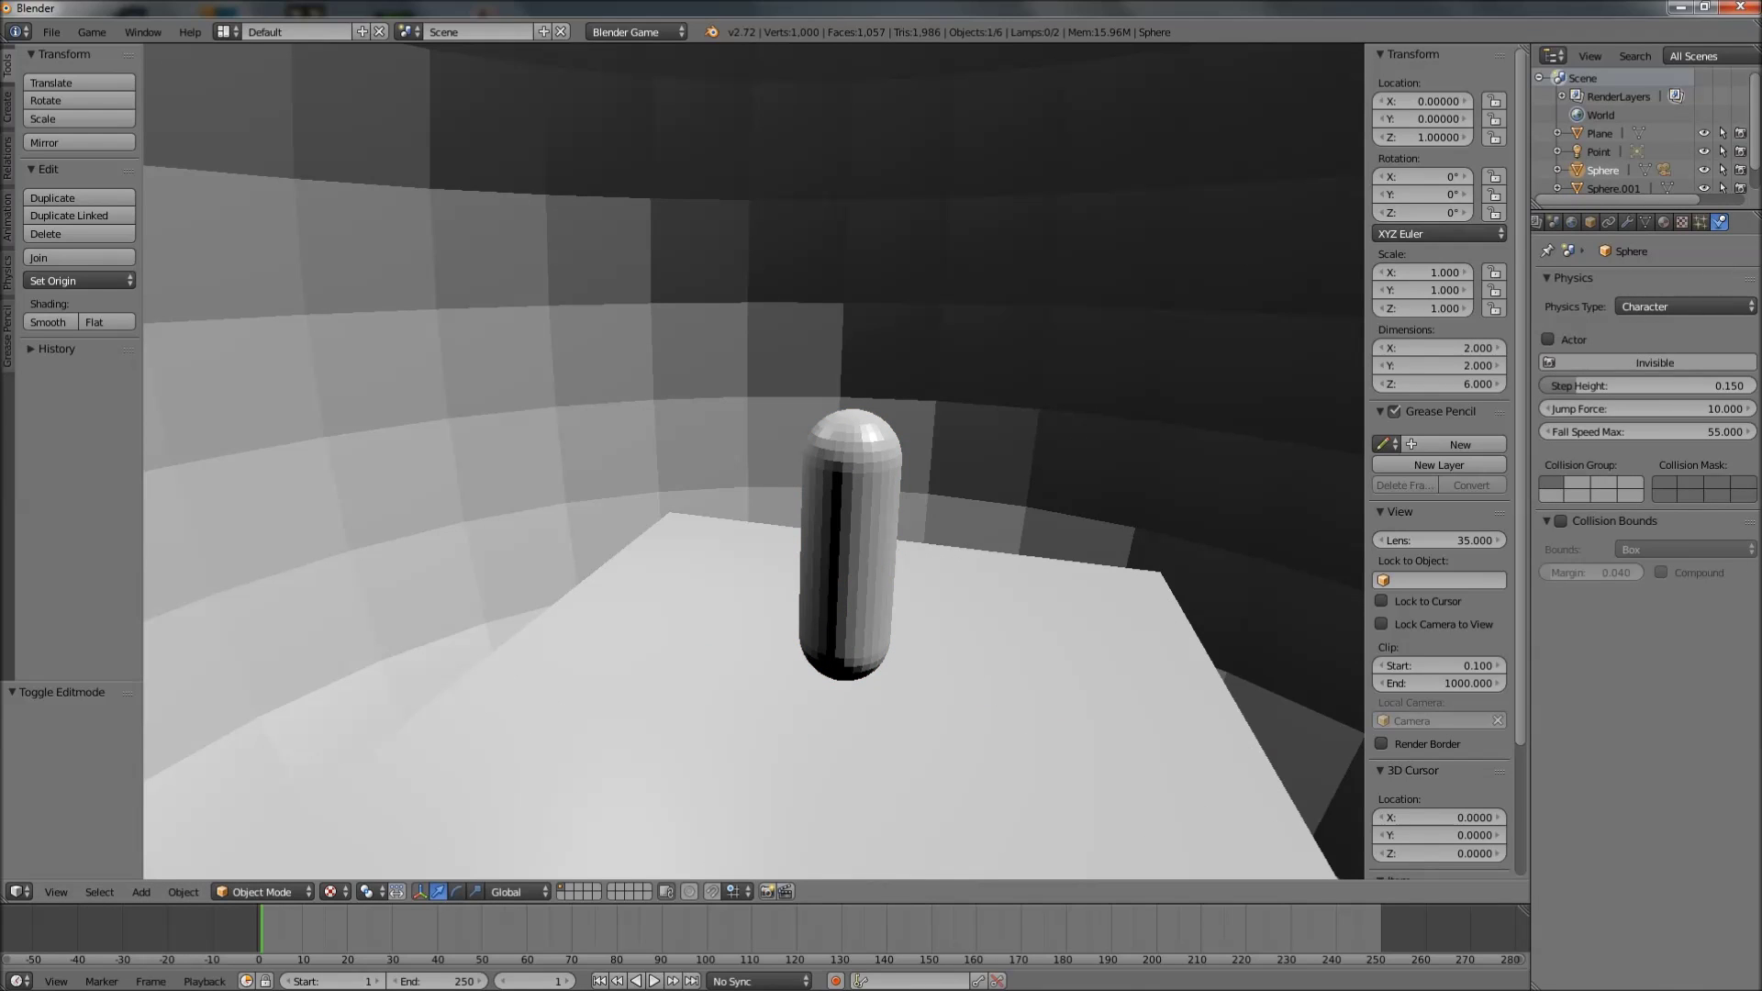
key("Escape")
middle_click_drag(780, 476, 646, 632)
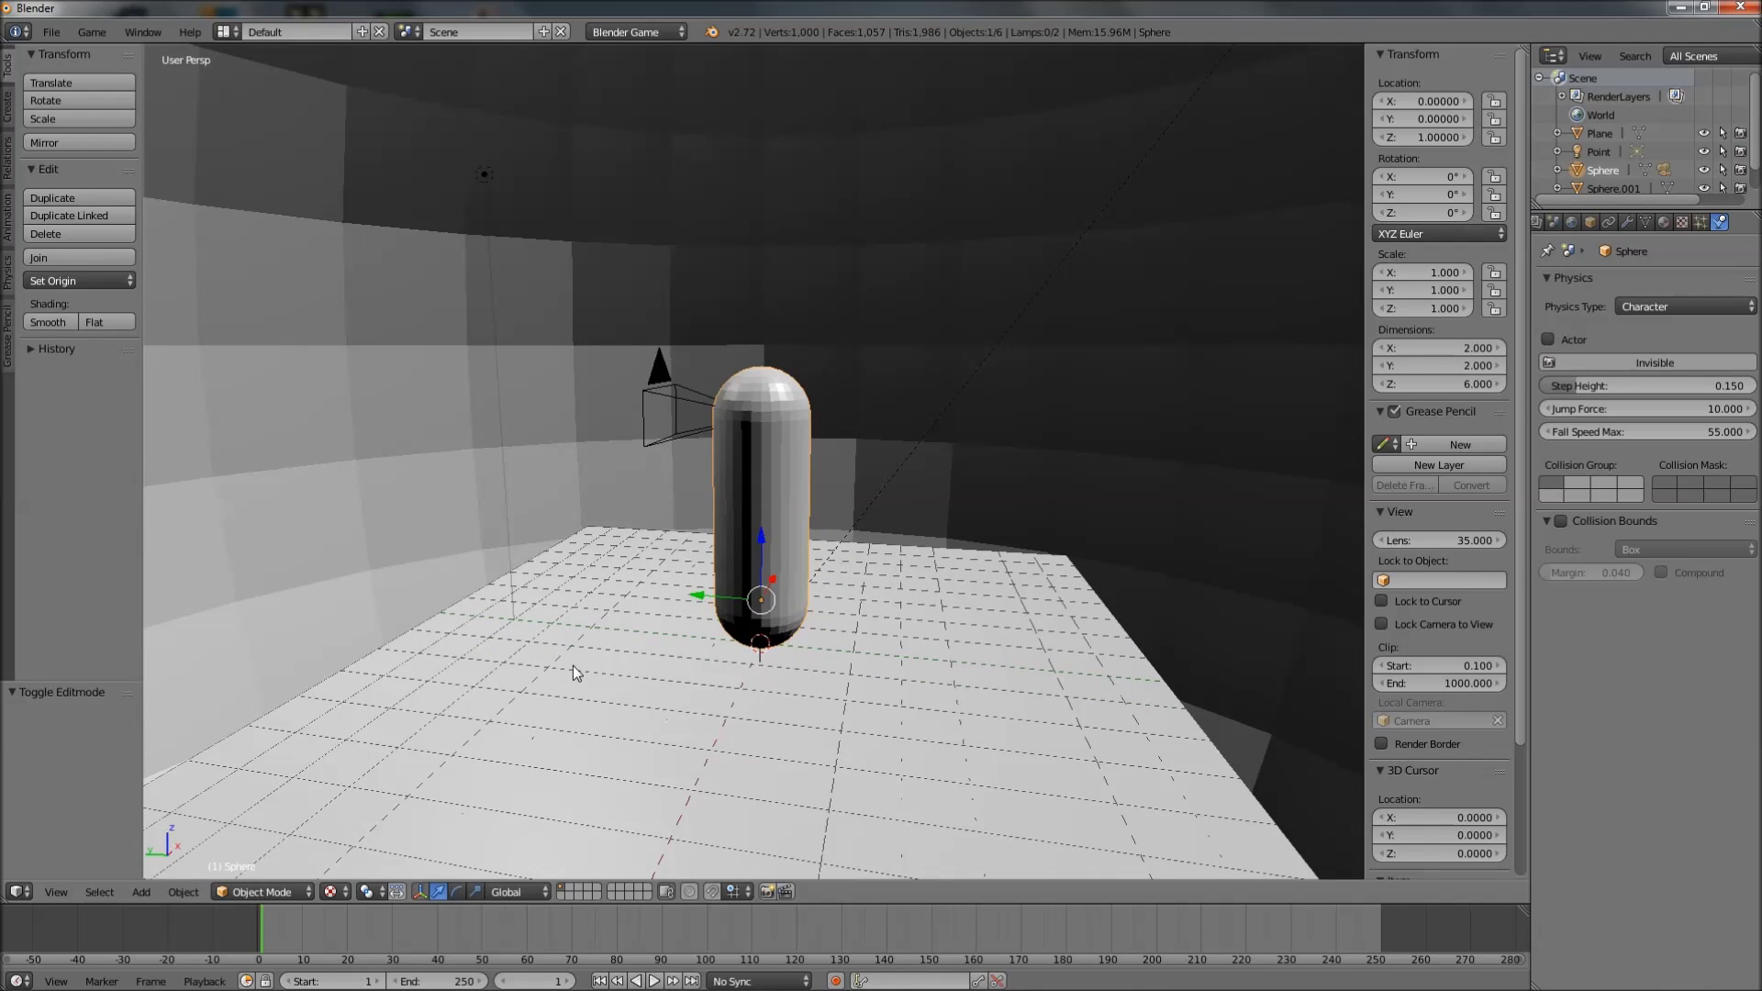
Try rotating the capsule and its parented camera with the rotation manipulator, leaving everything deselected
middle_click_drag(754, 455, 768, 419)
left_click(457, 891)
left_click_drag(732, 631, 683, 383)
right_click(668, 389)
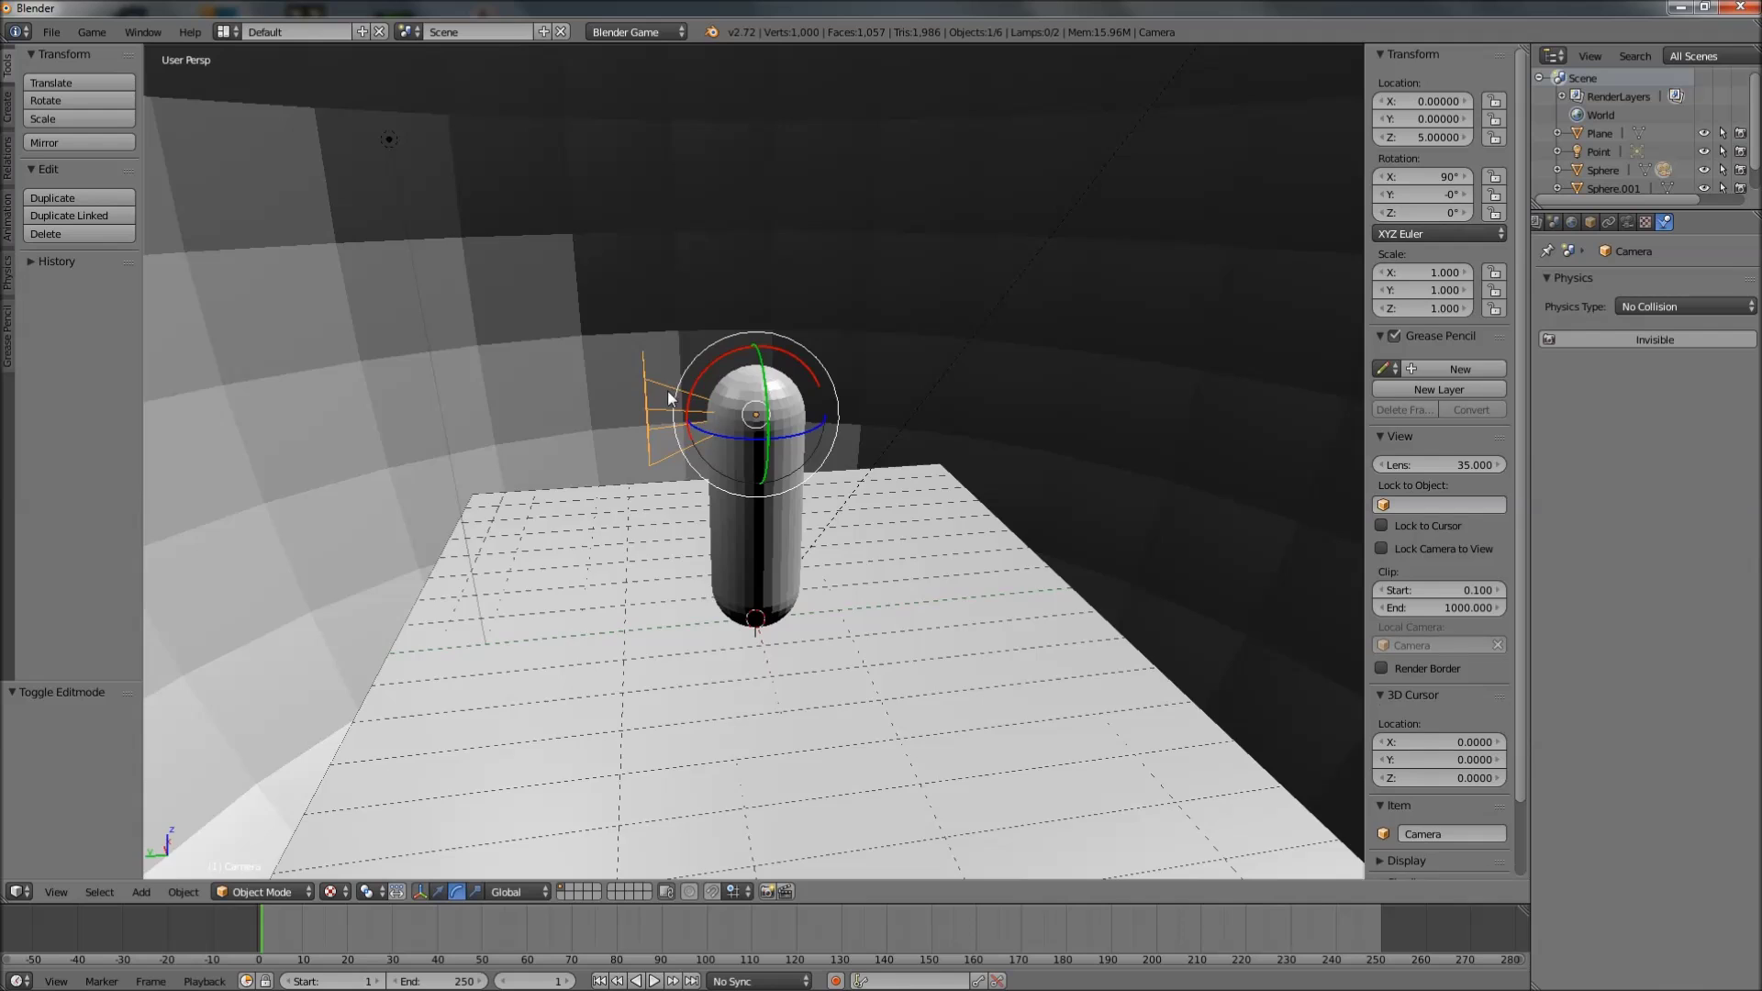
left_click_drag(747, 442, 802, 348)
key("Escape")
key("Escape")
middle_click_drag(706, 514, 694, 529)
key("a")
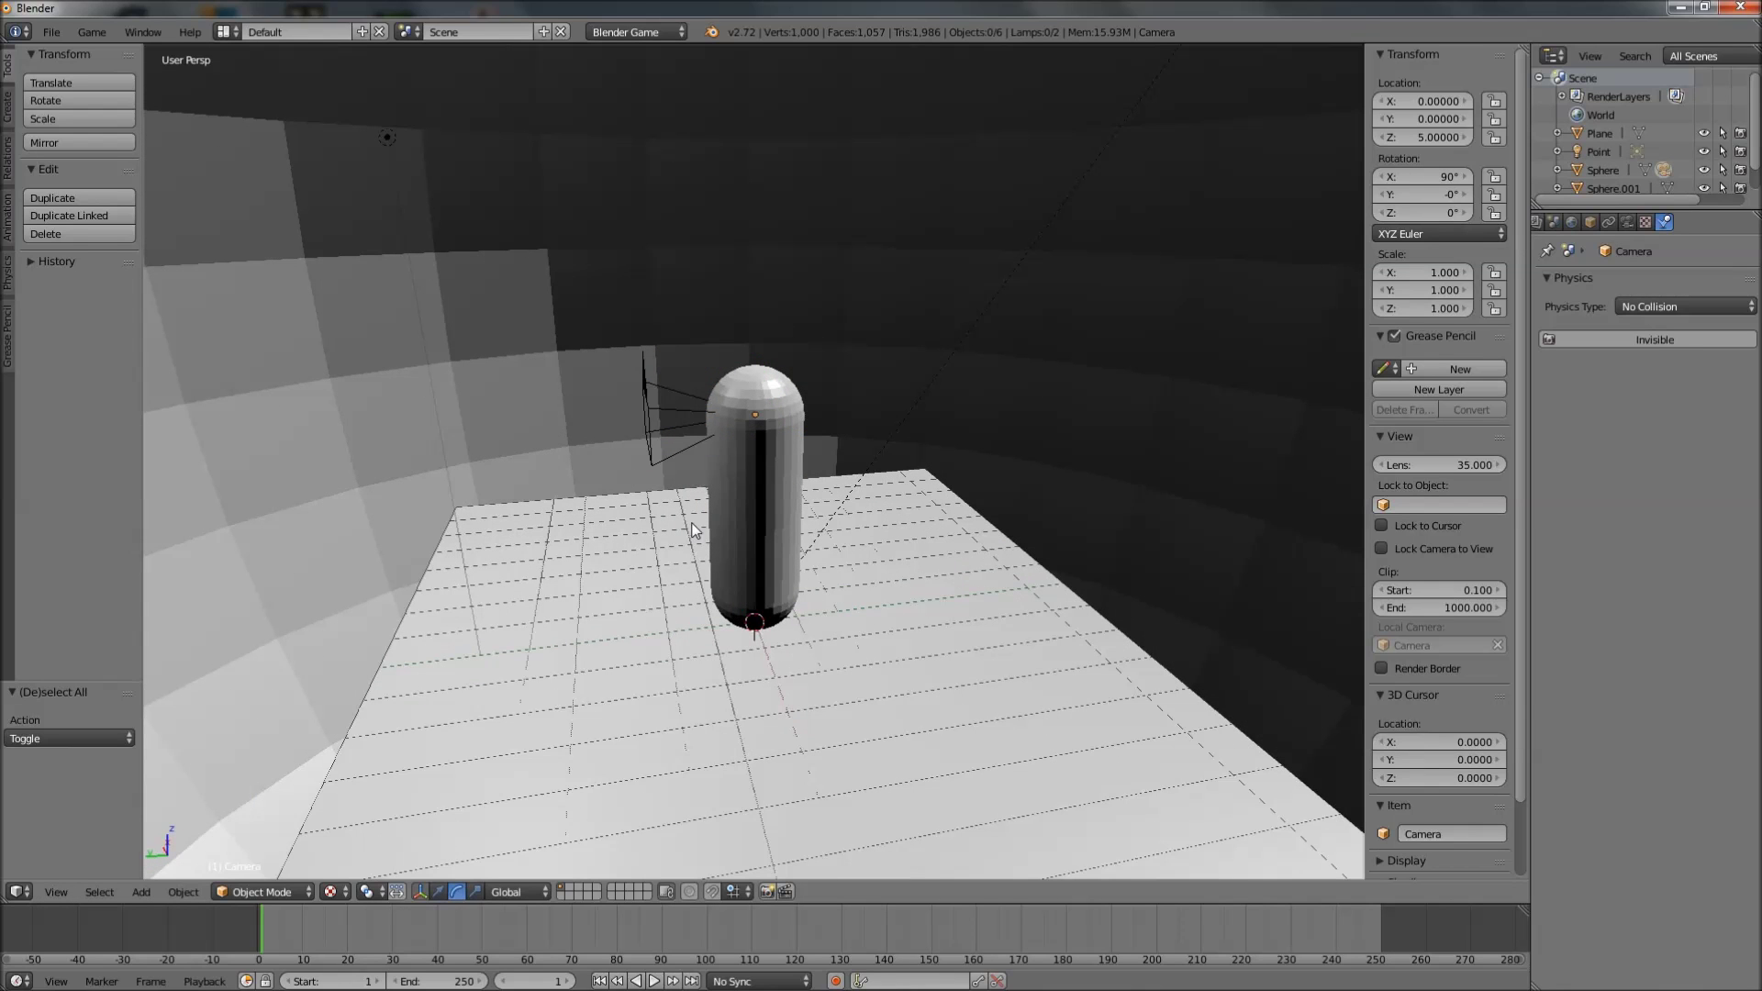
Select the capsule, enlarge the timeline area and switch that area to the Logic Editor
right_click(754, 488)
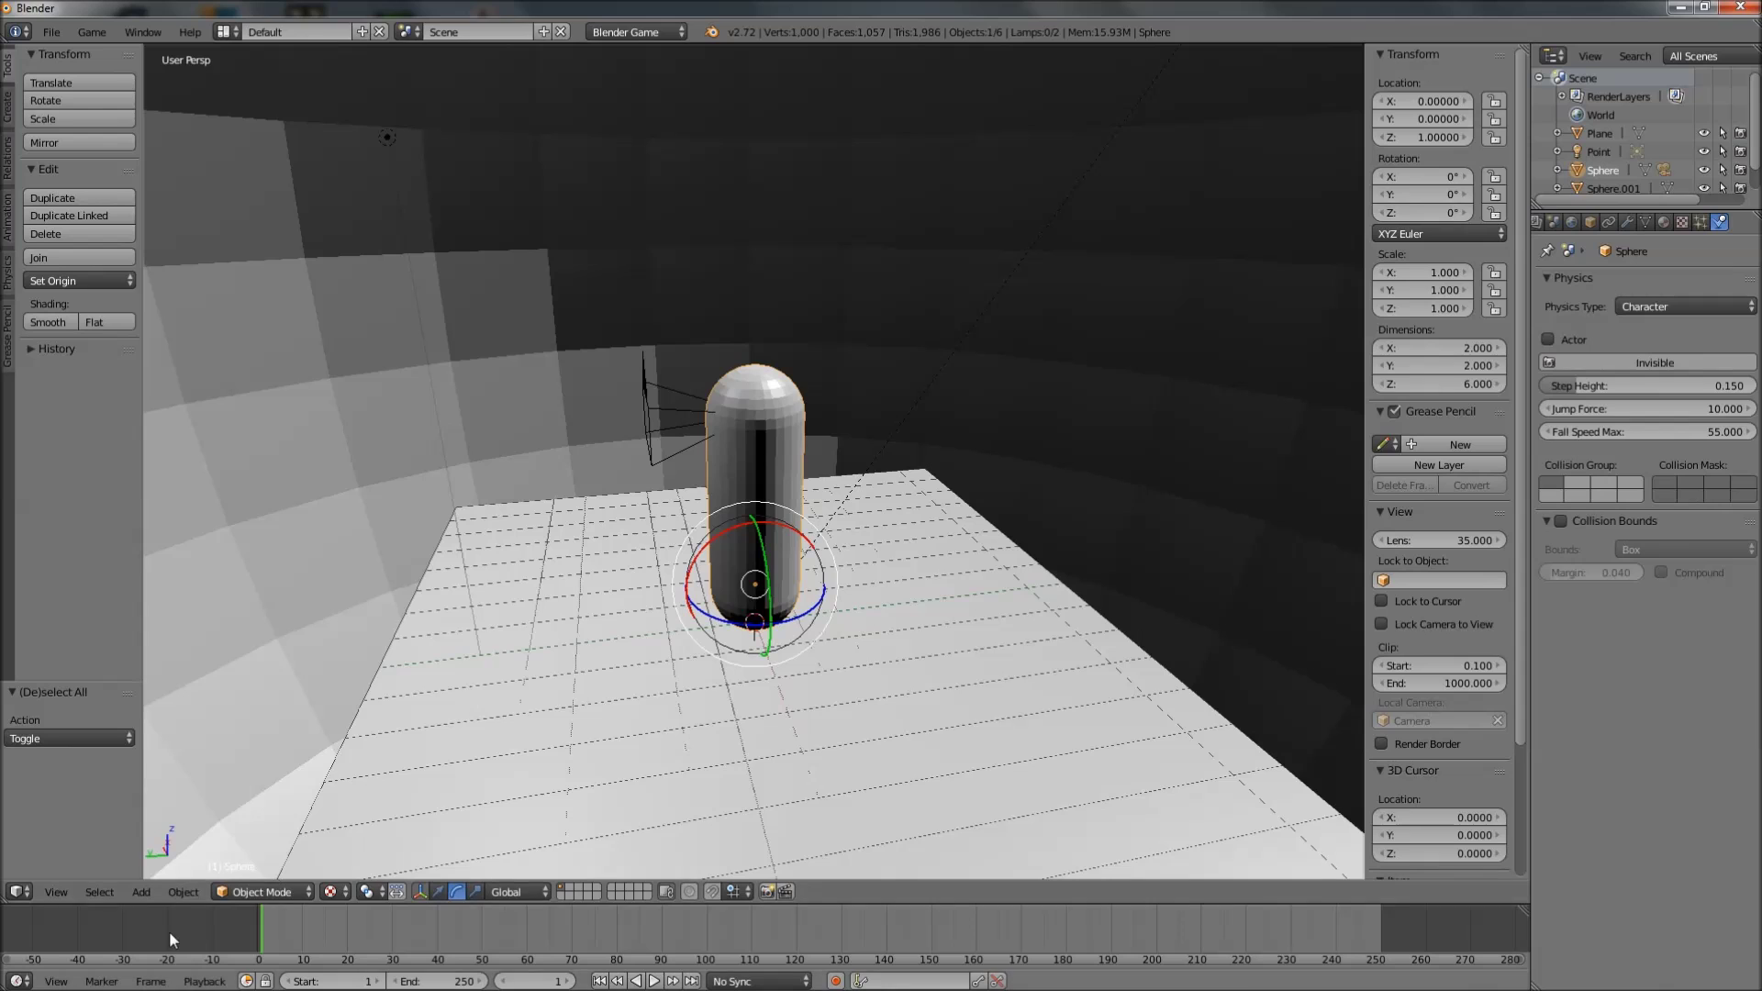
key("Left")
left_click_drag(163, 905, 101, 755)
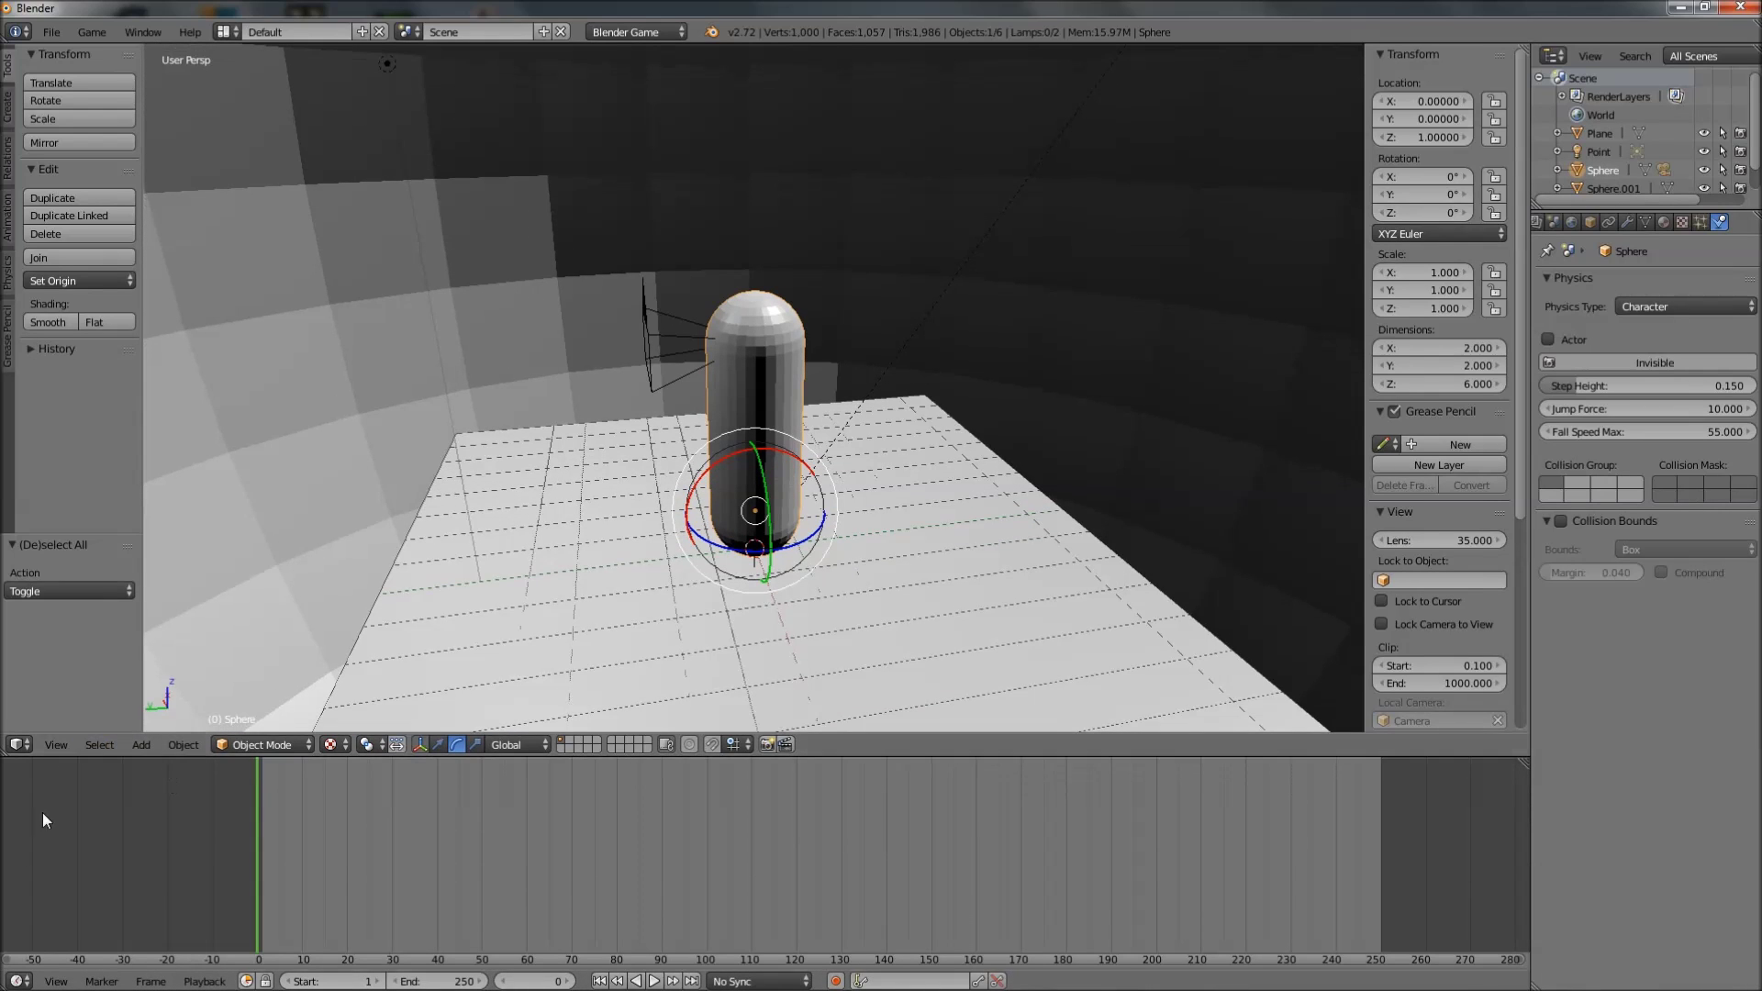
left_click(20, 981)
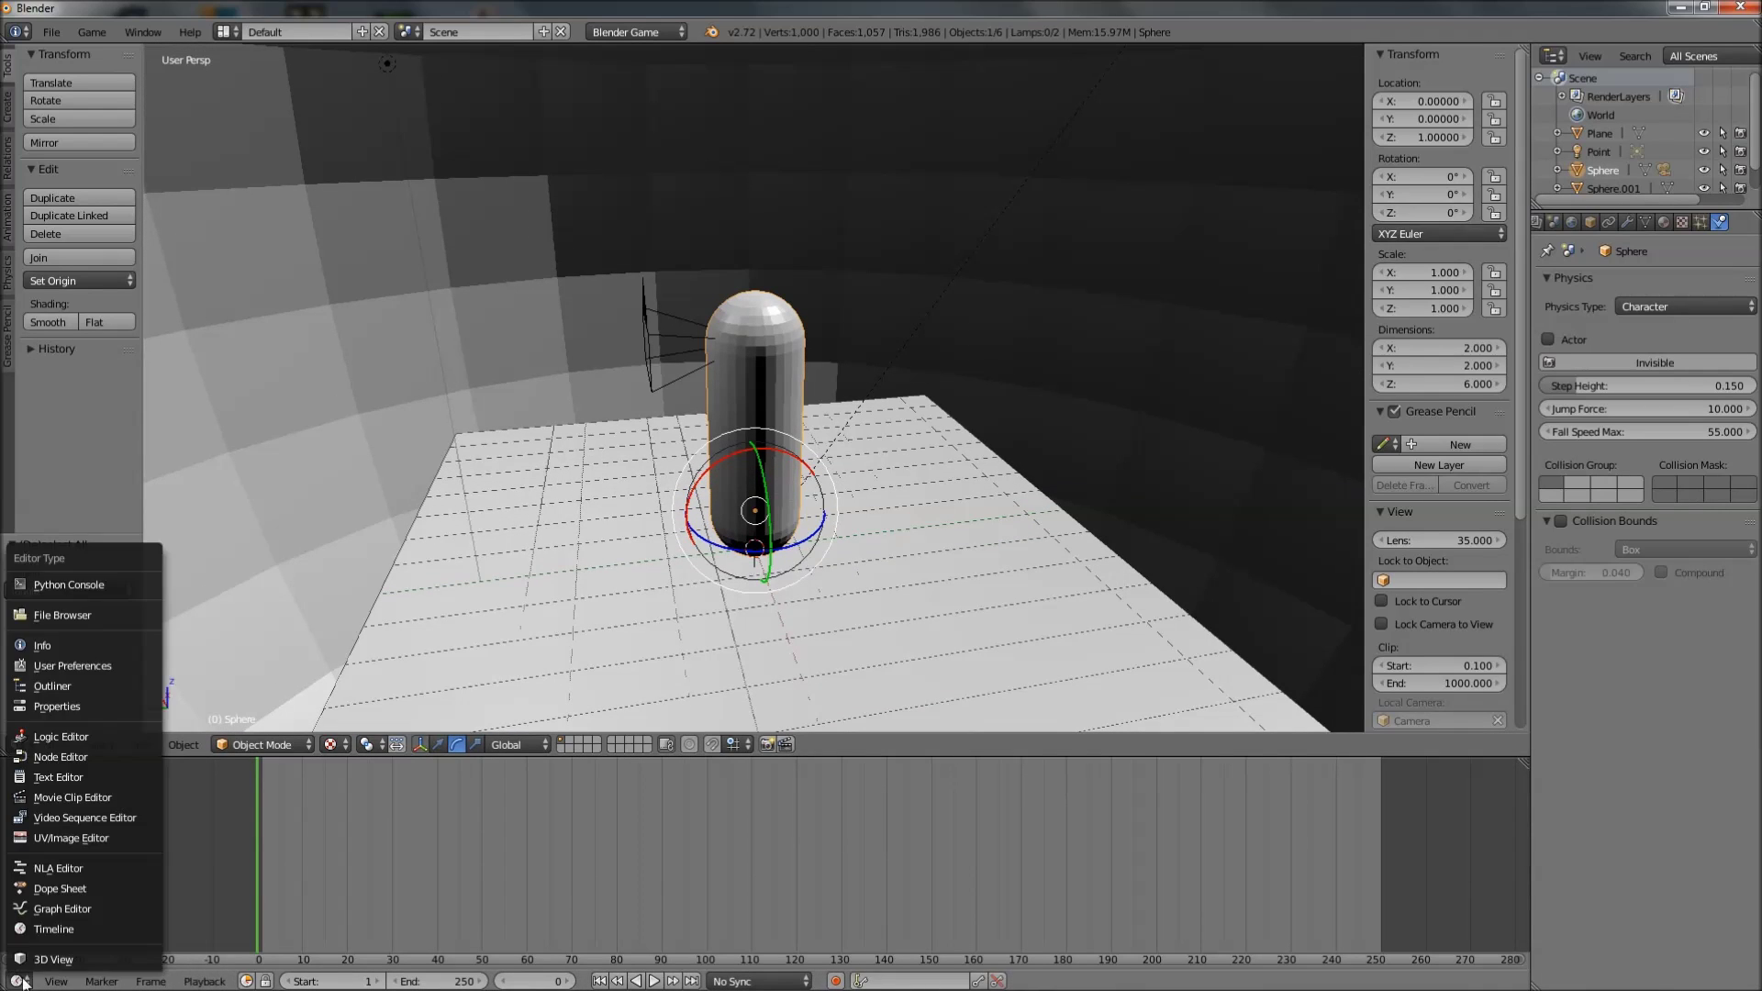
left_click(57, 735)
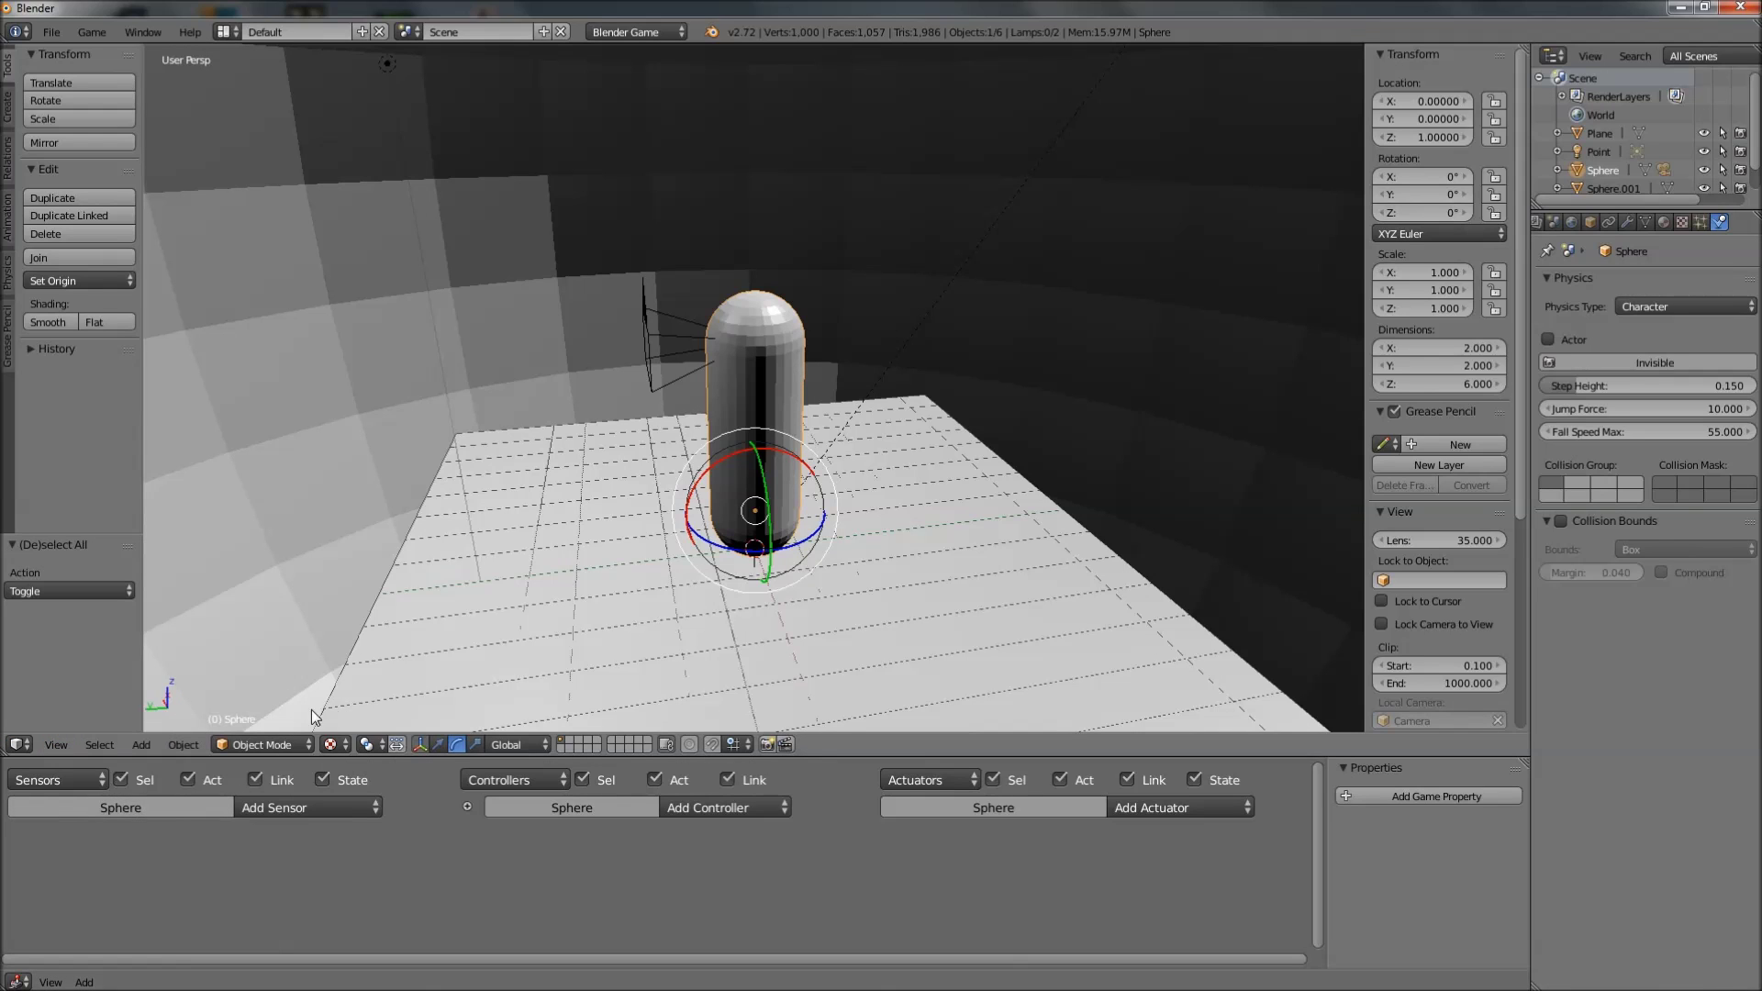
Rename the capsule object as Joueur
scroll(1435, 500, "down", 5)
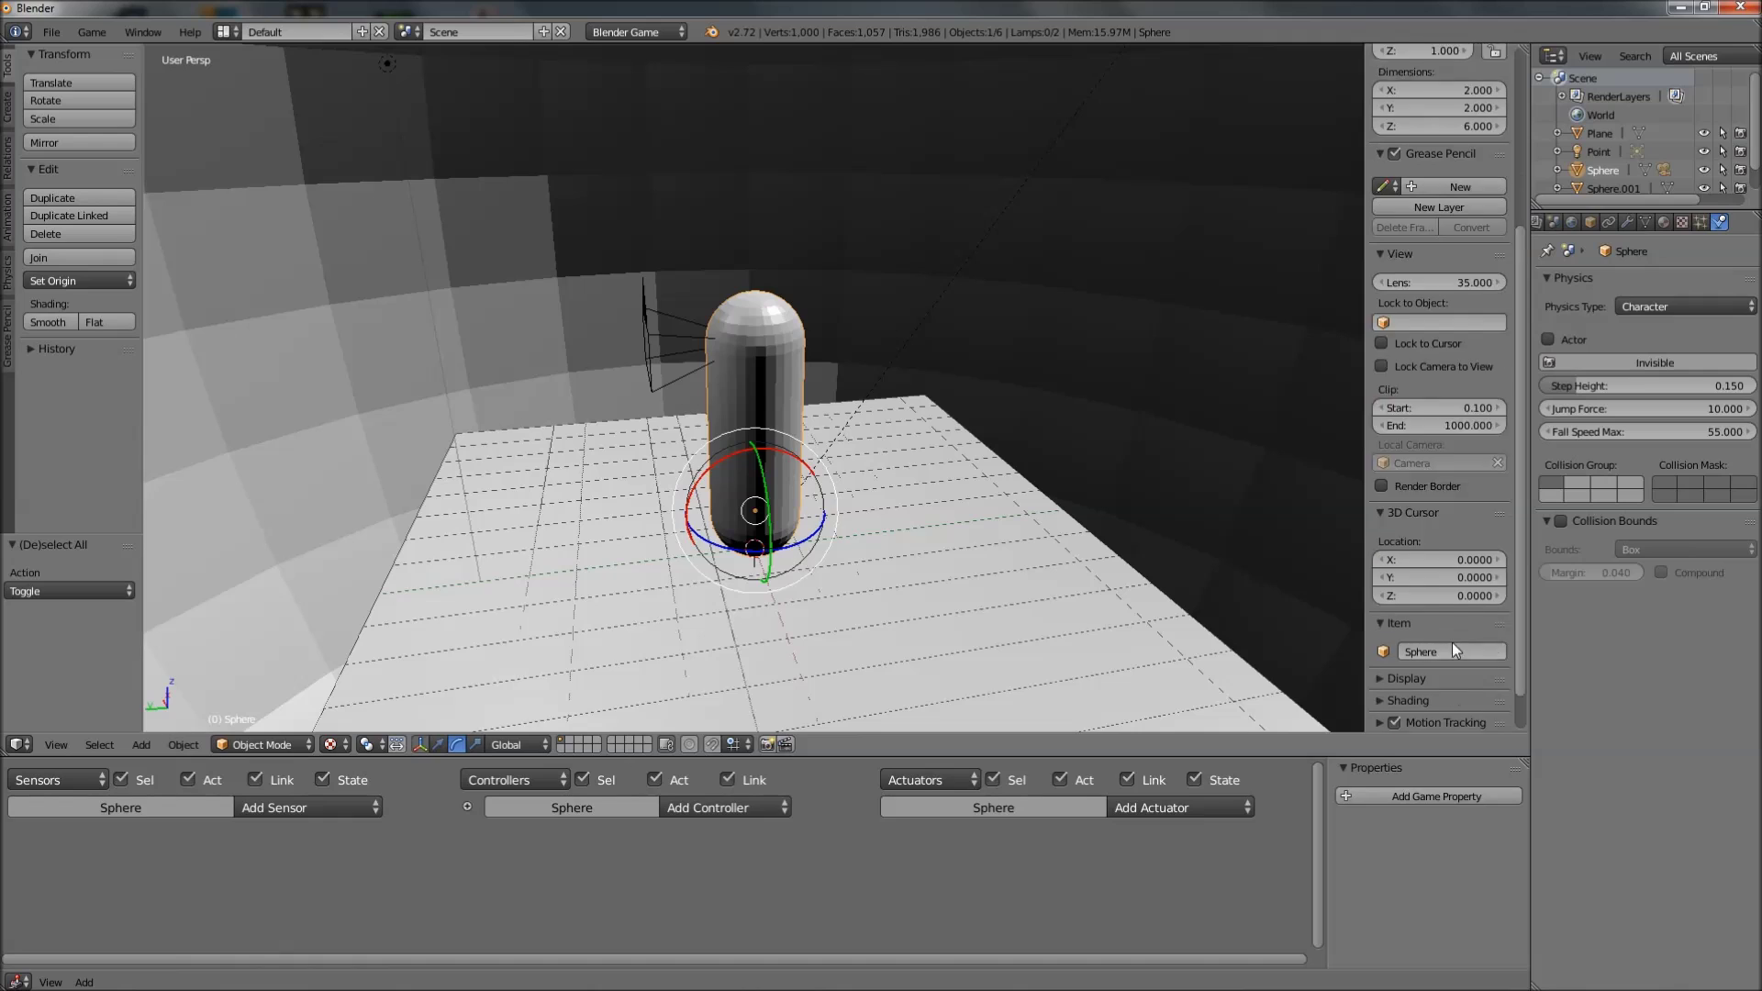
scroll(1451, 642, "down", 1)
left_click(1430, 605)
key("BackSpace")
type("Joueur")
key("Return")
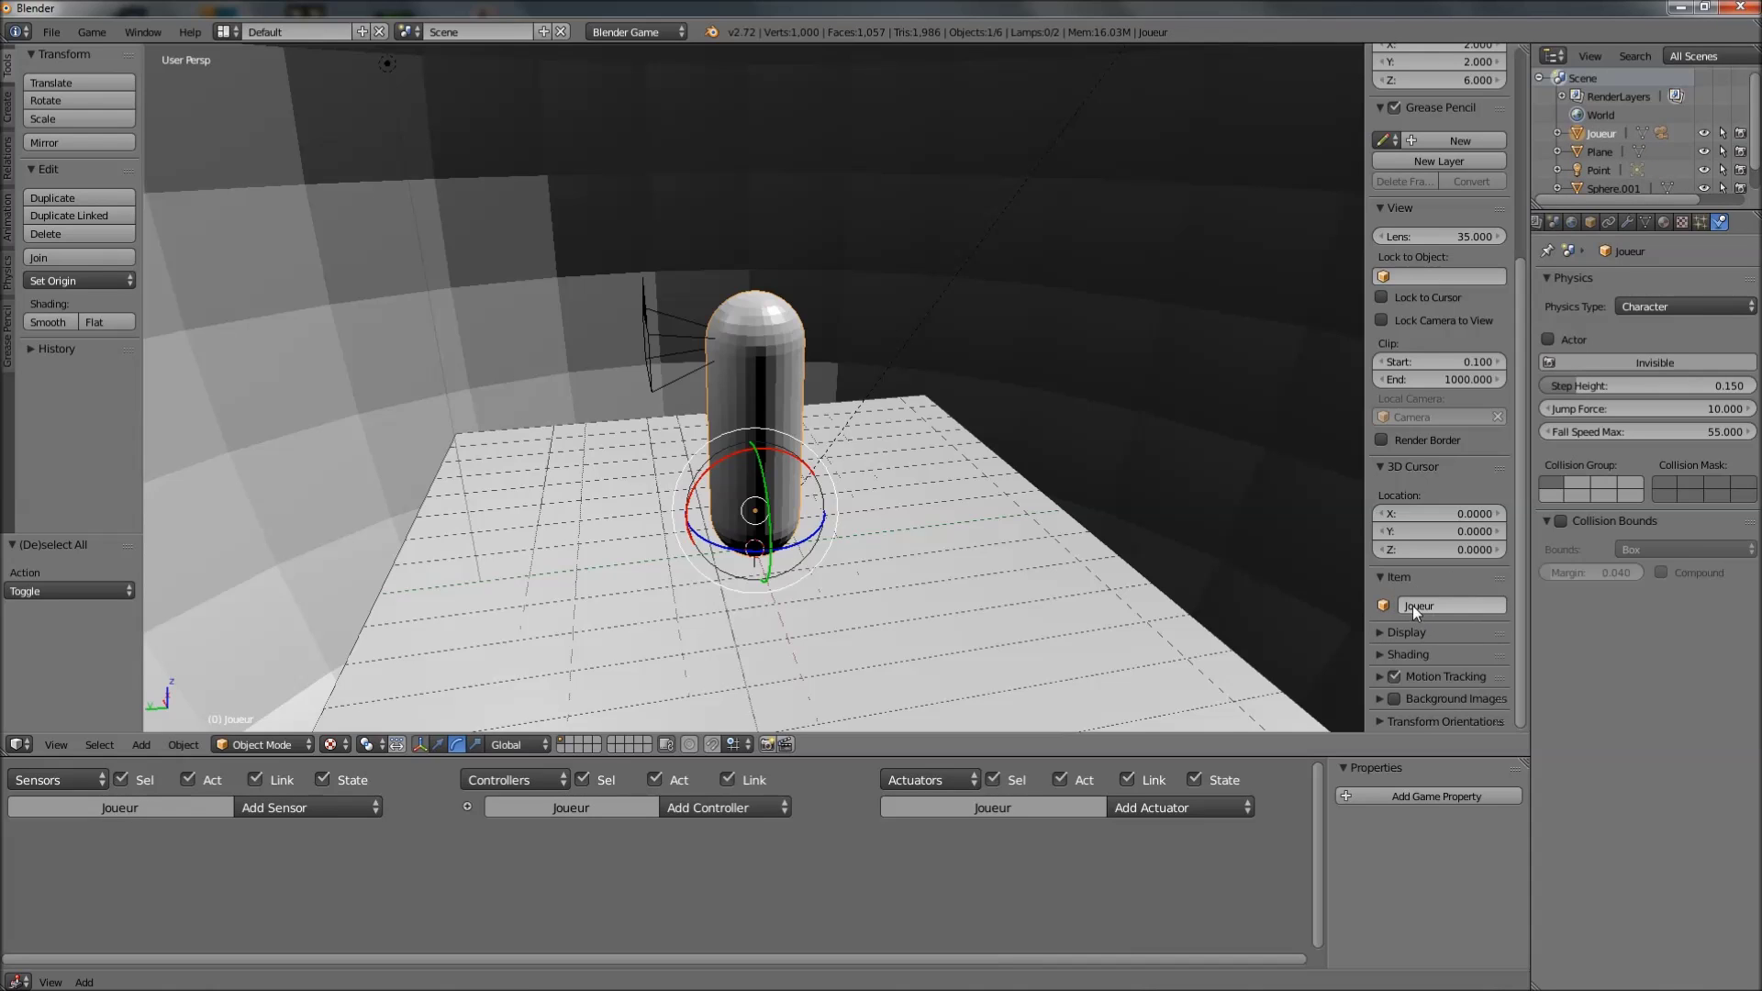
middle_click_drag(602, 444, 621, 509)
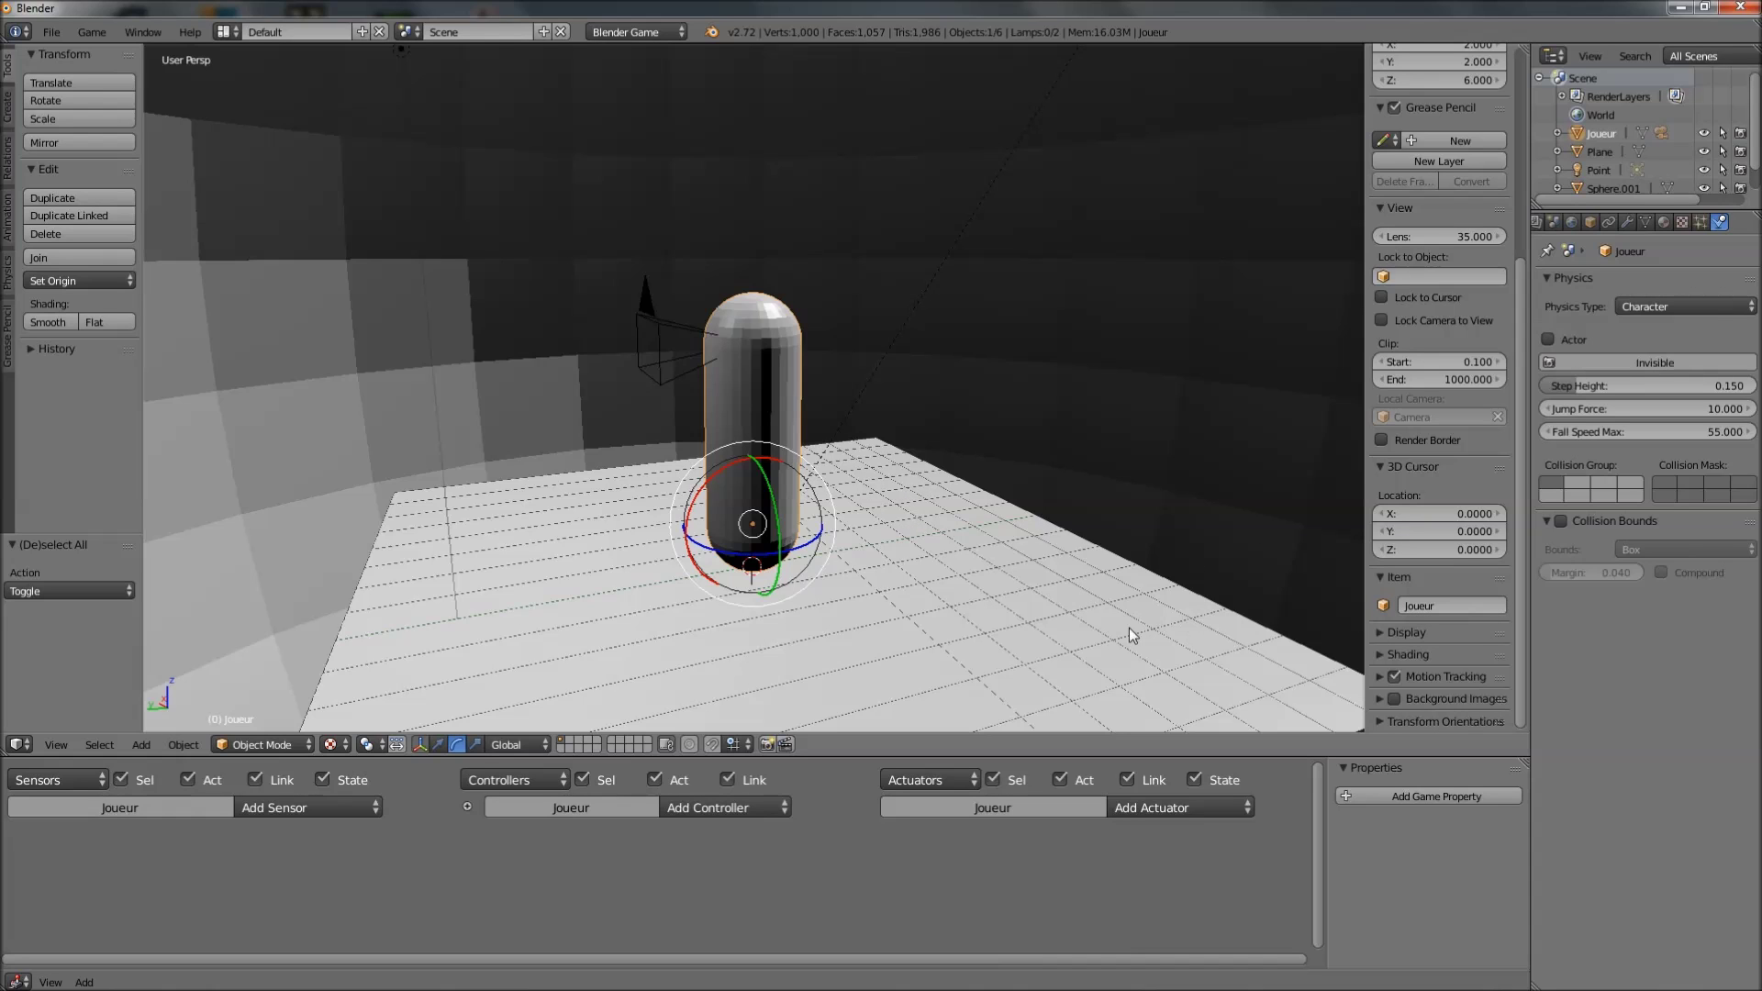
middle_click_drag(757, 600, 802, 570, "shift")
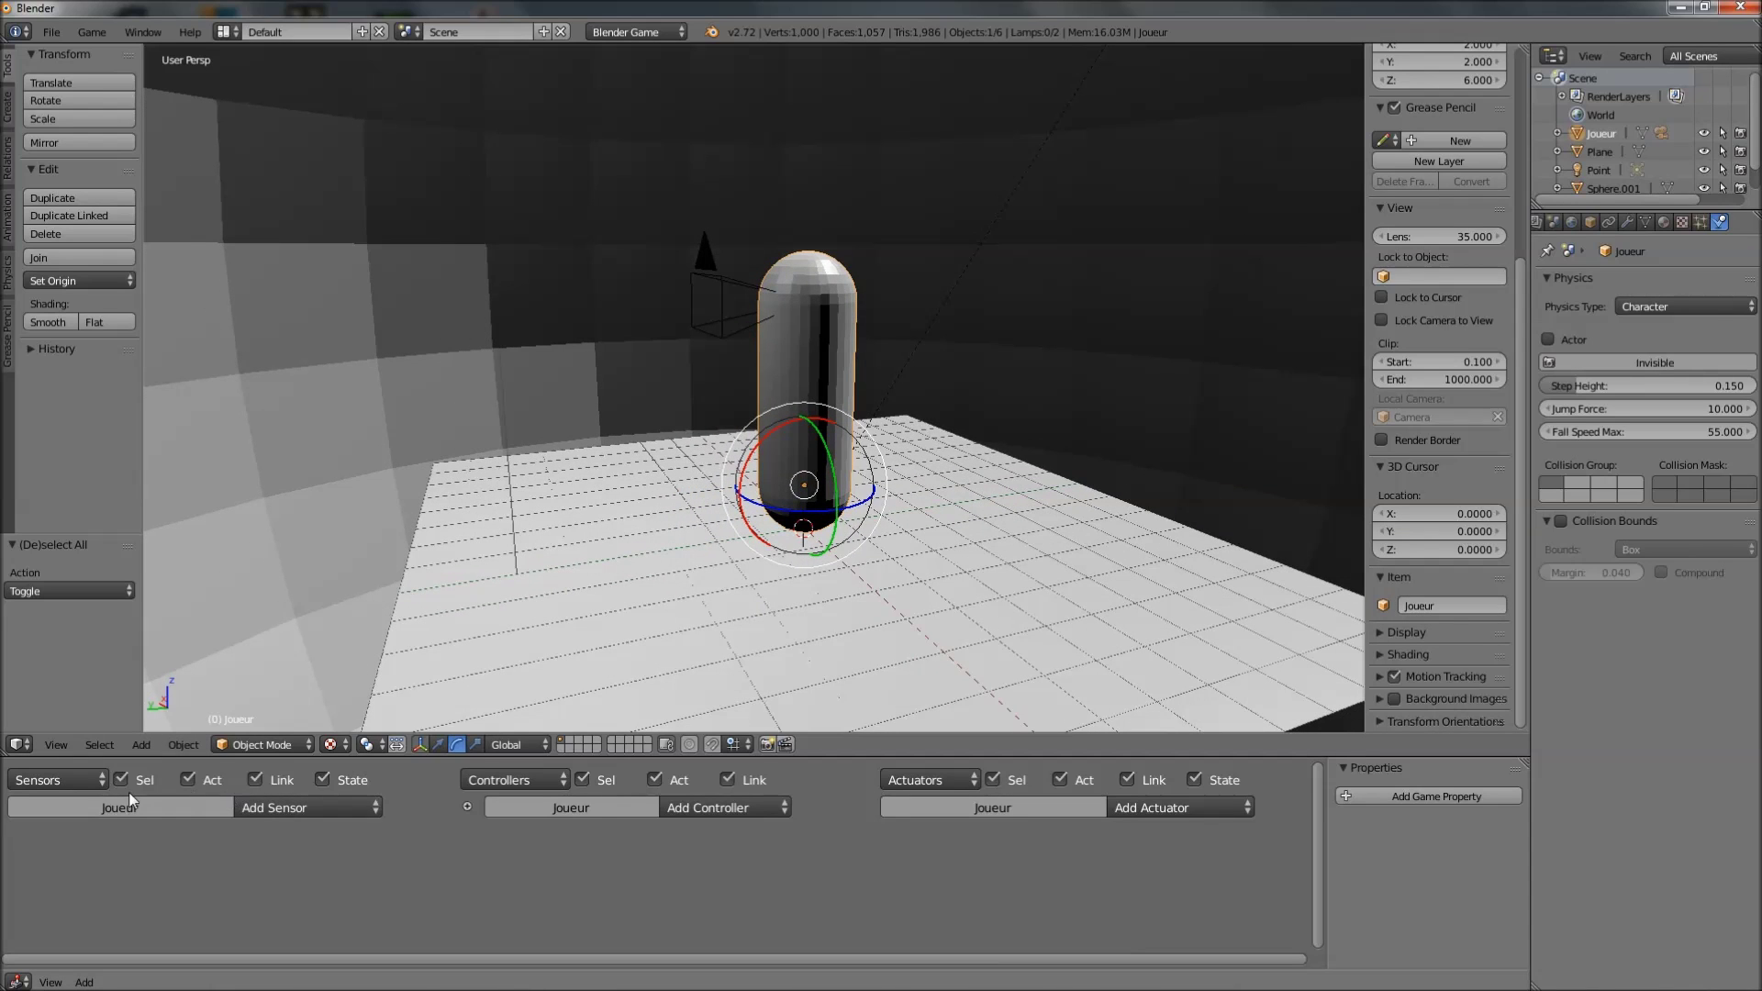
Add a Mouse sensor to Joueur and set its mouse event to Movement
left_click(277, 811)
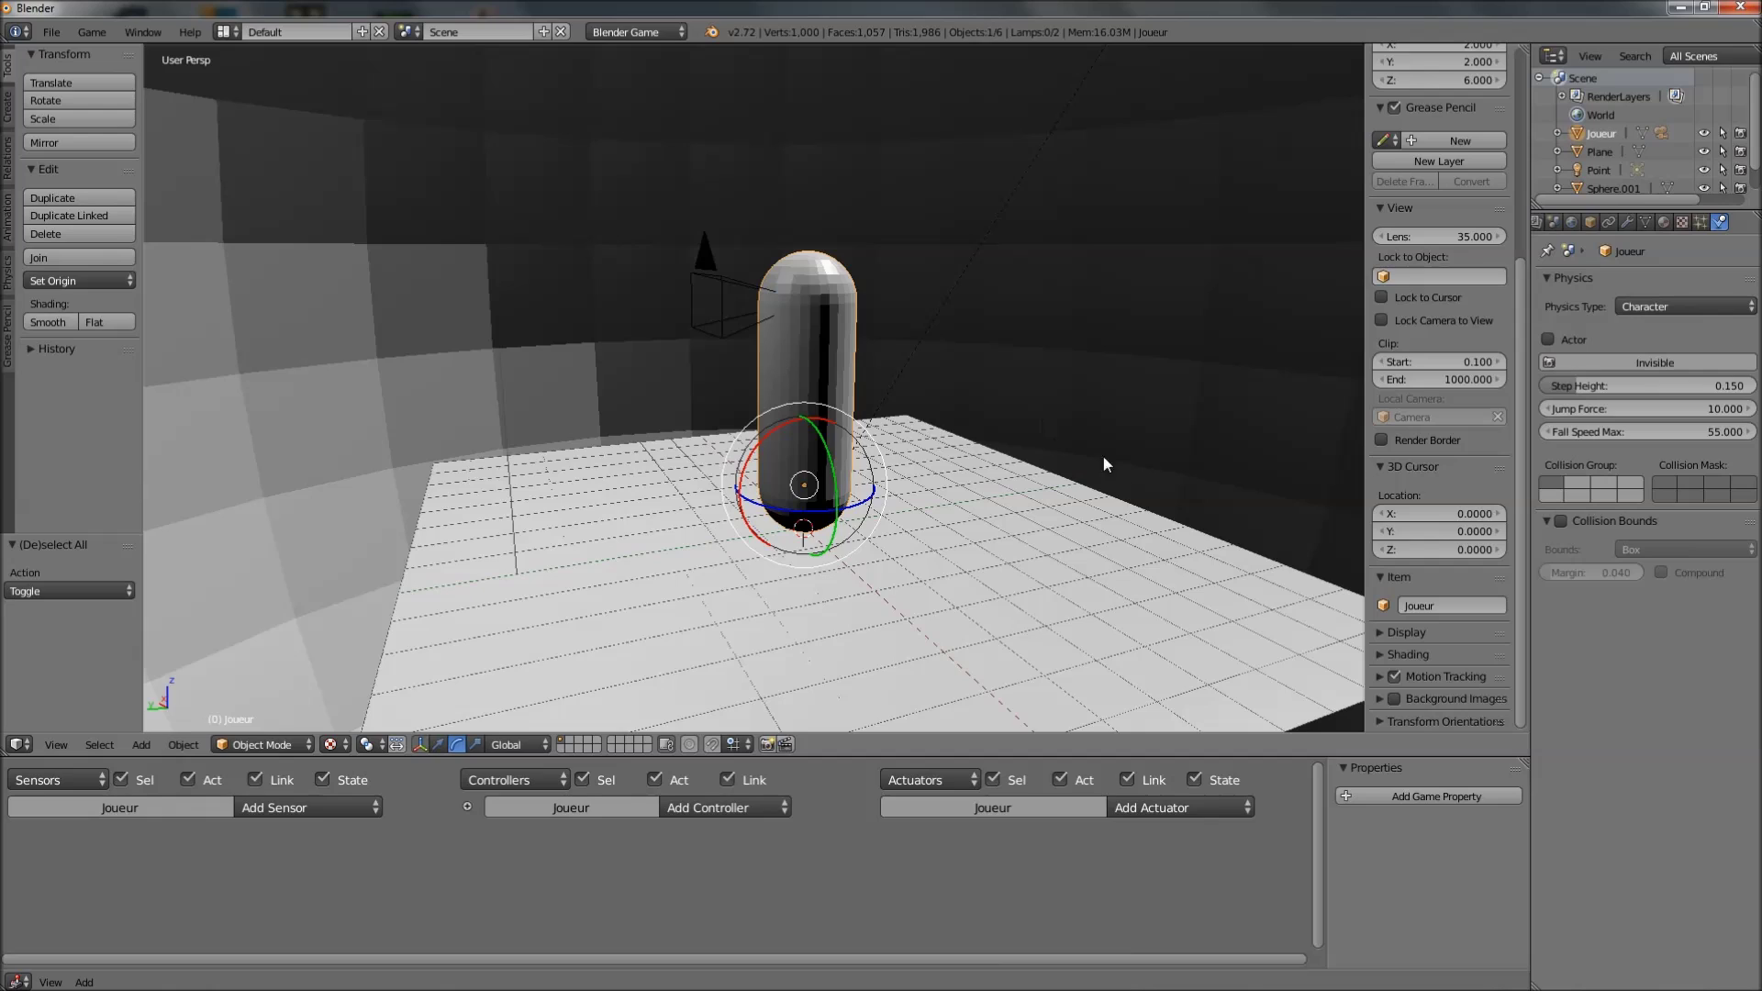
left_click(262, 806)
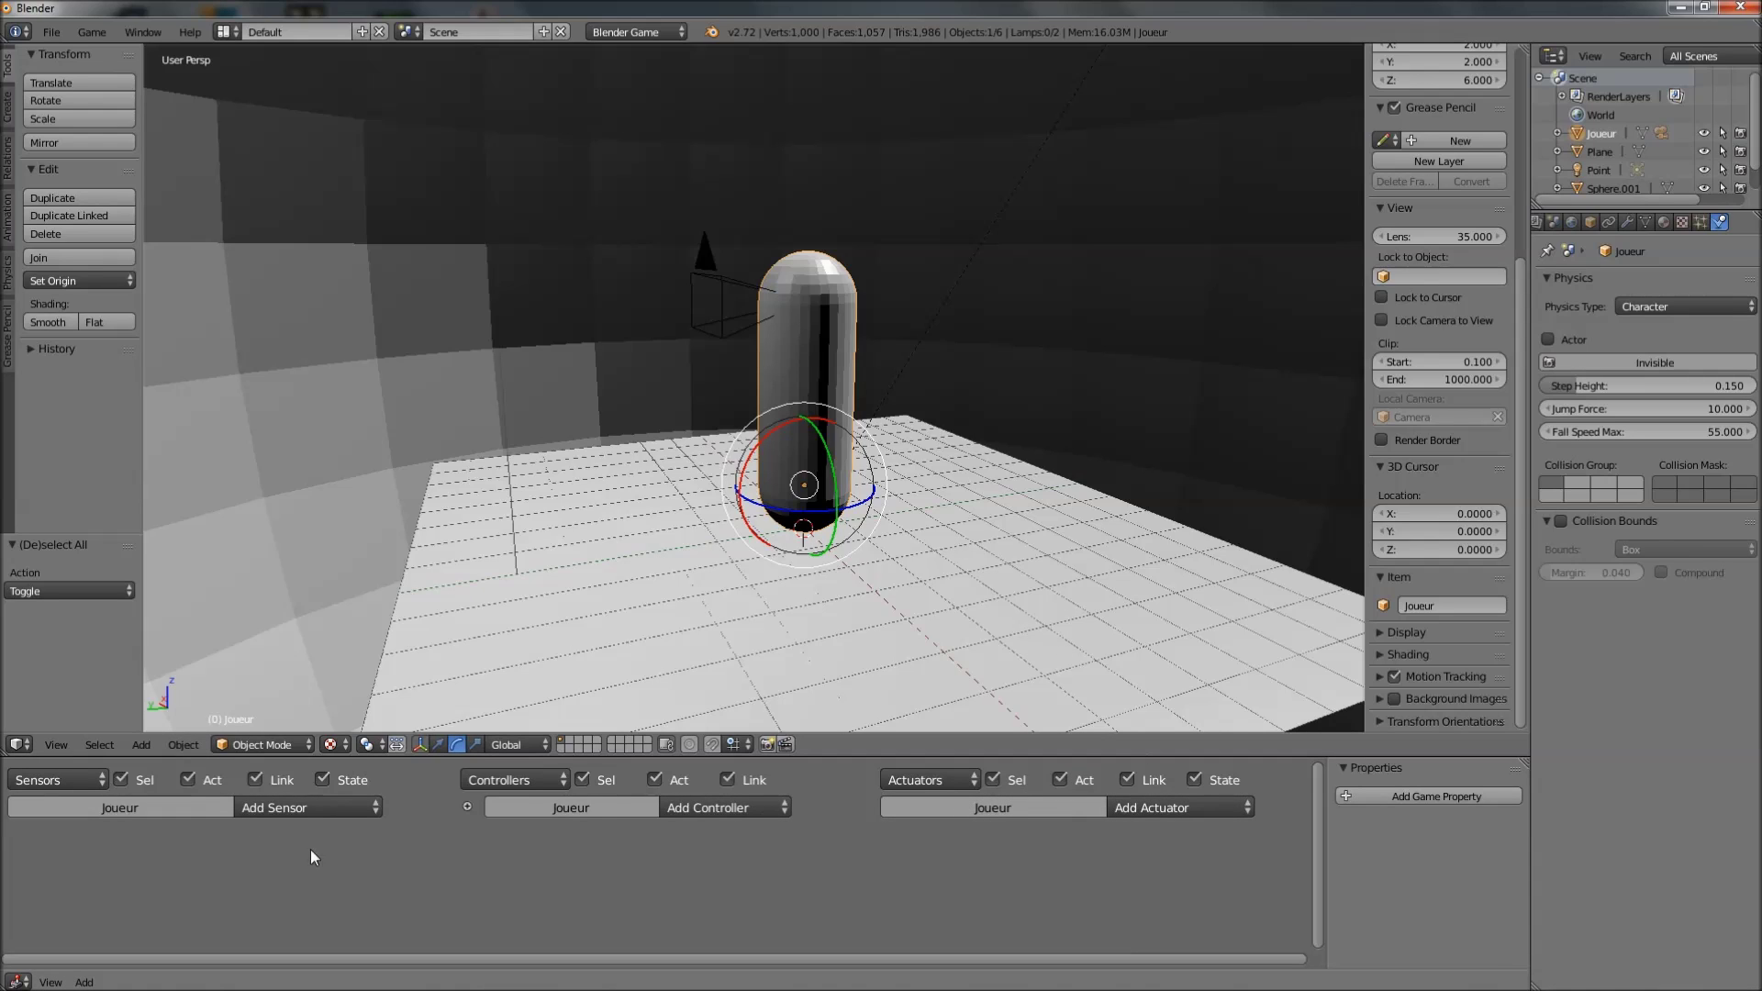
left_click(255, 807)
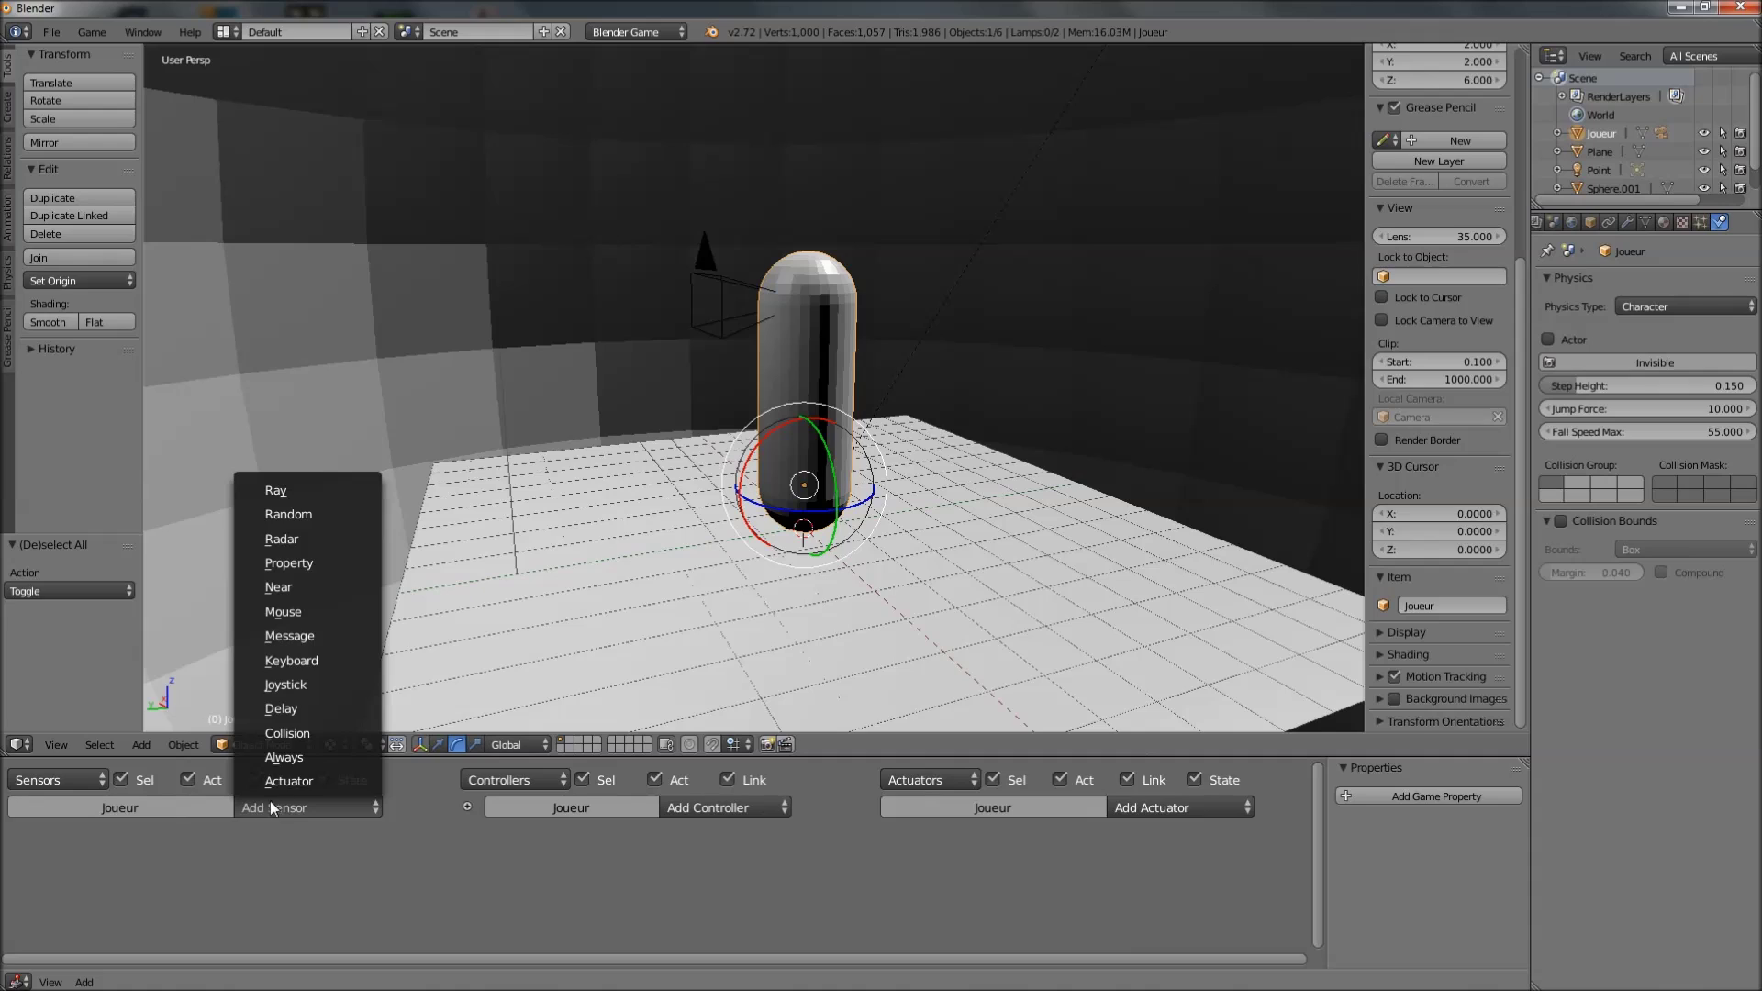
left_click(295, 612)
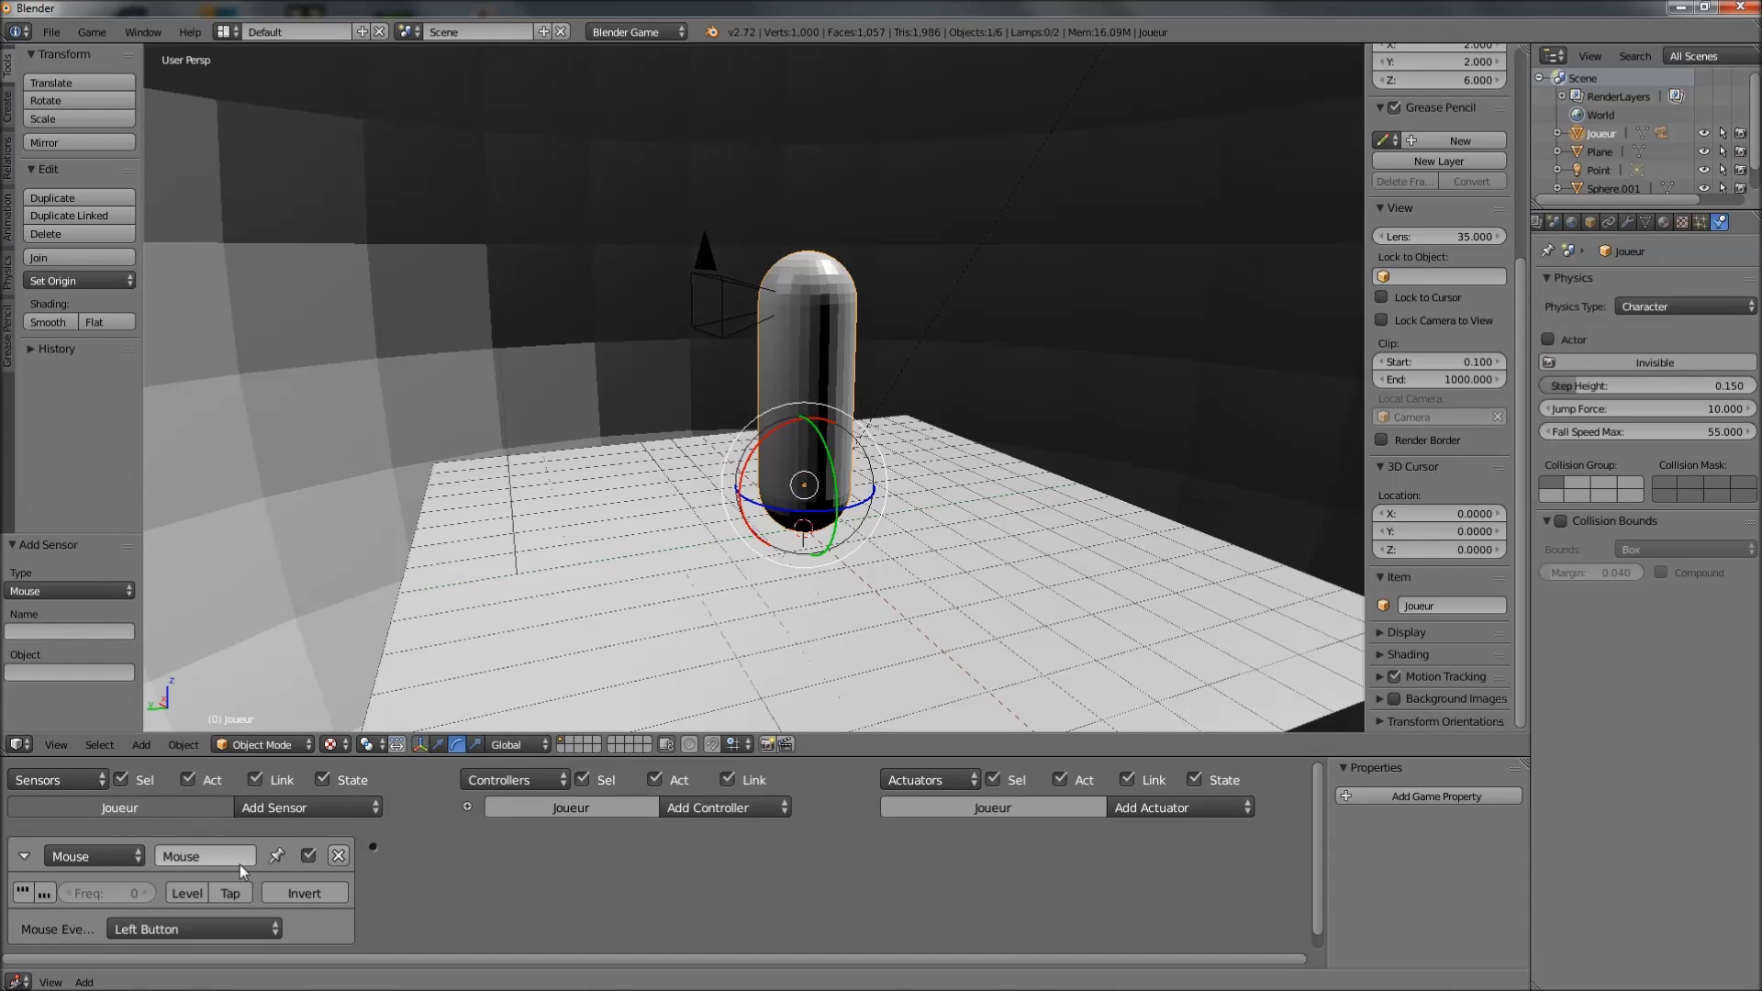
scroll(240, 864, "down", 1)
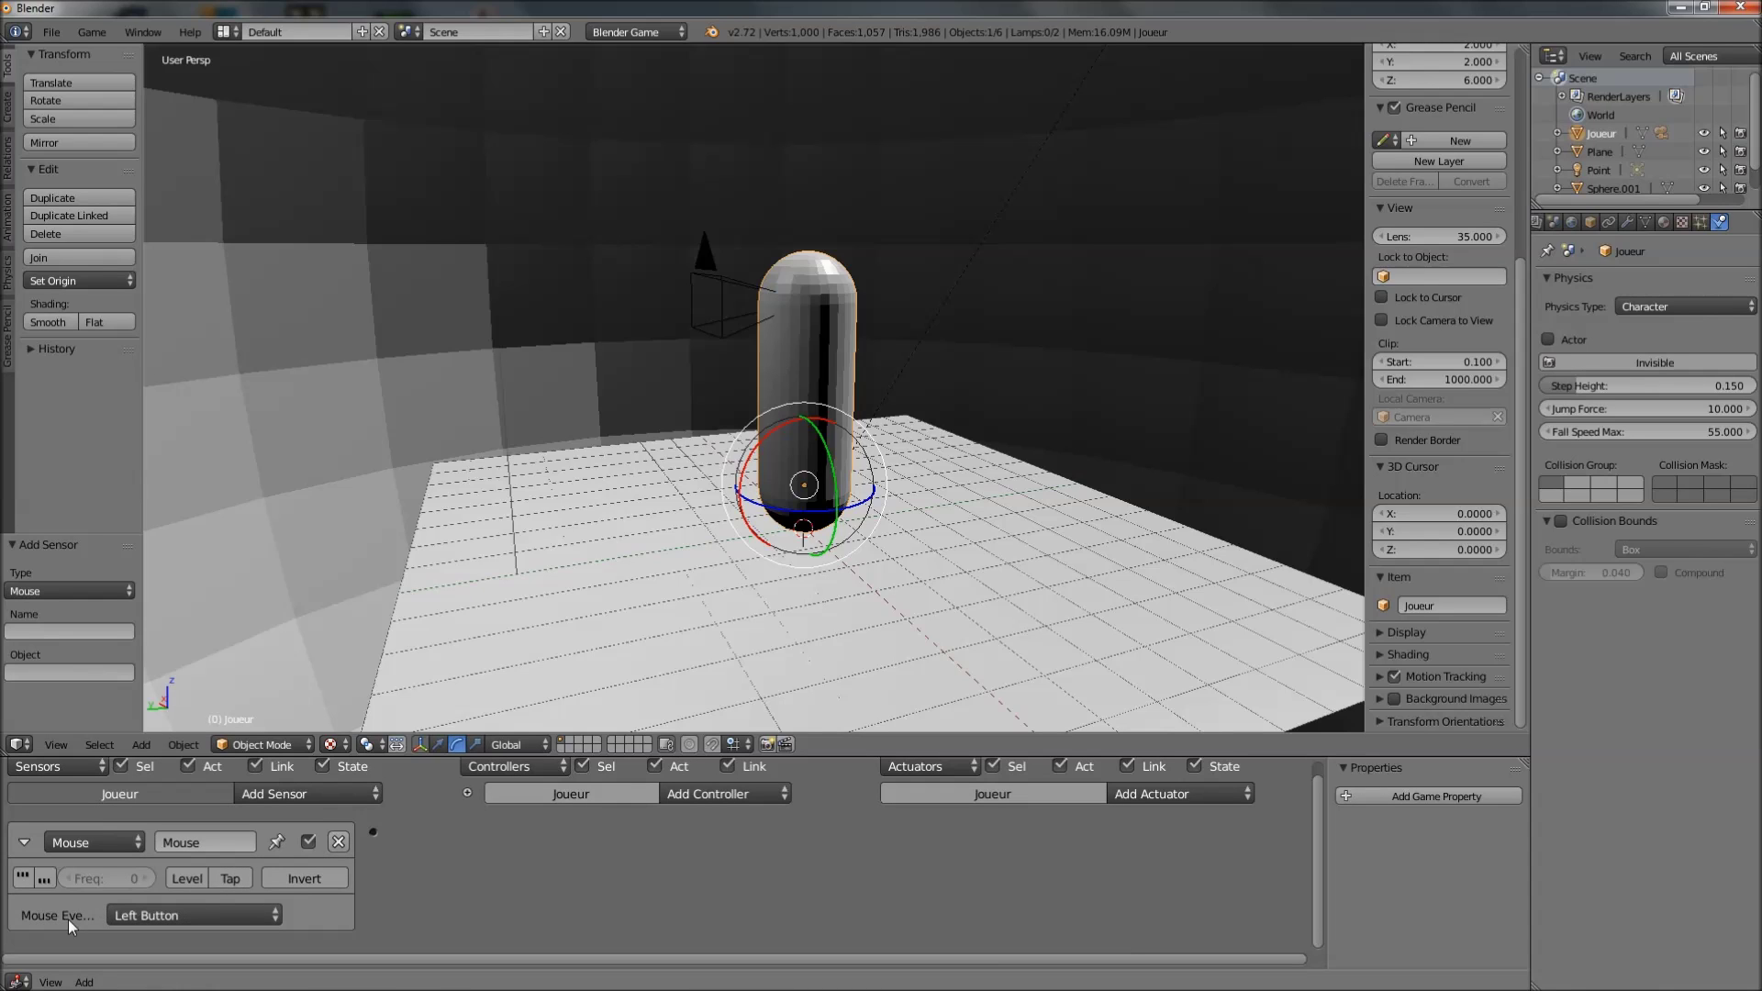
left_click(142, 915)
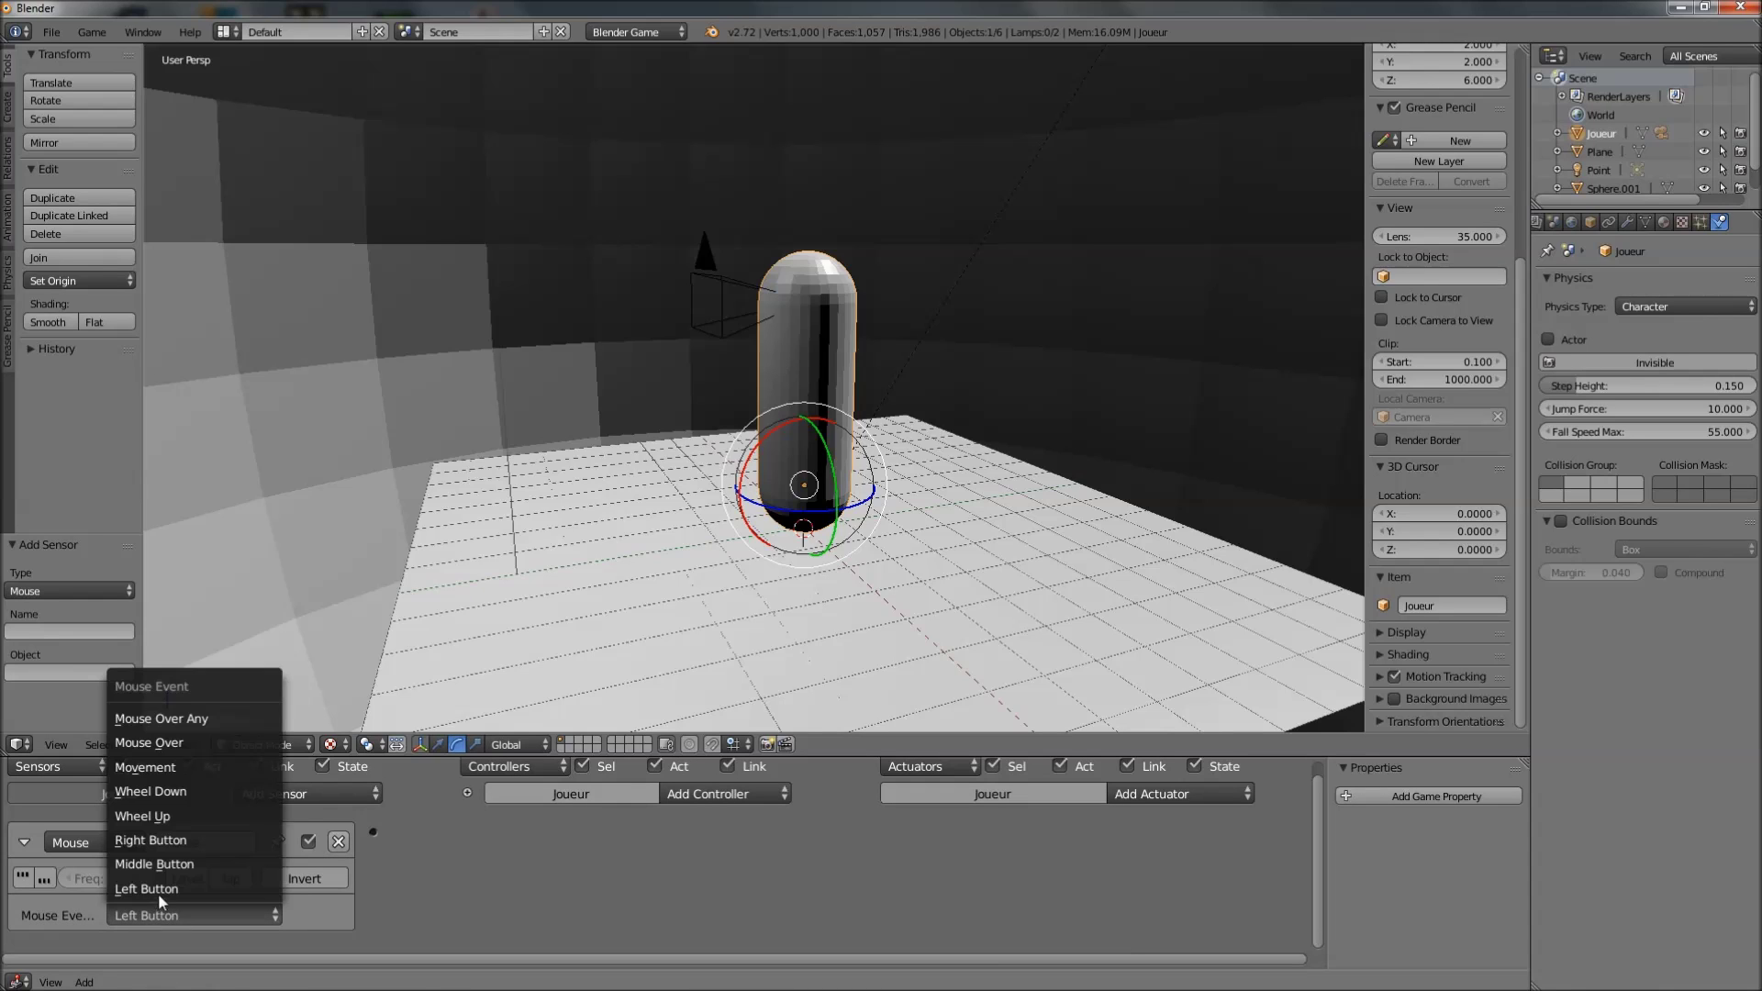
left_click(156, 767)
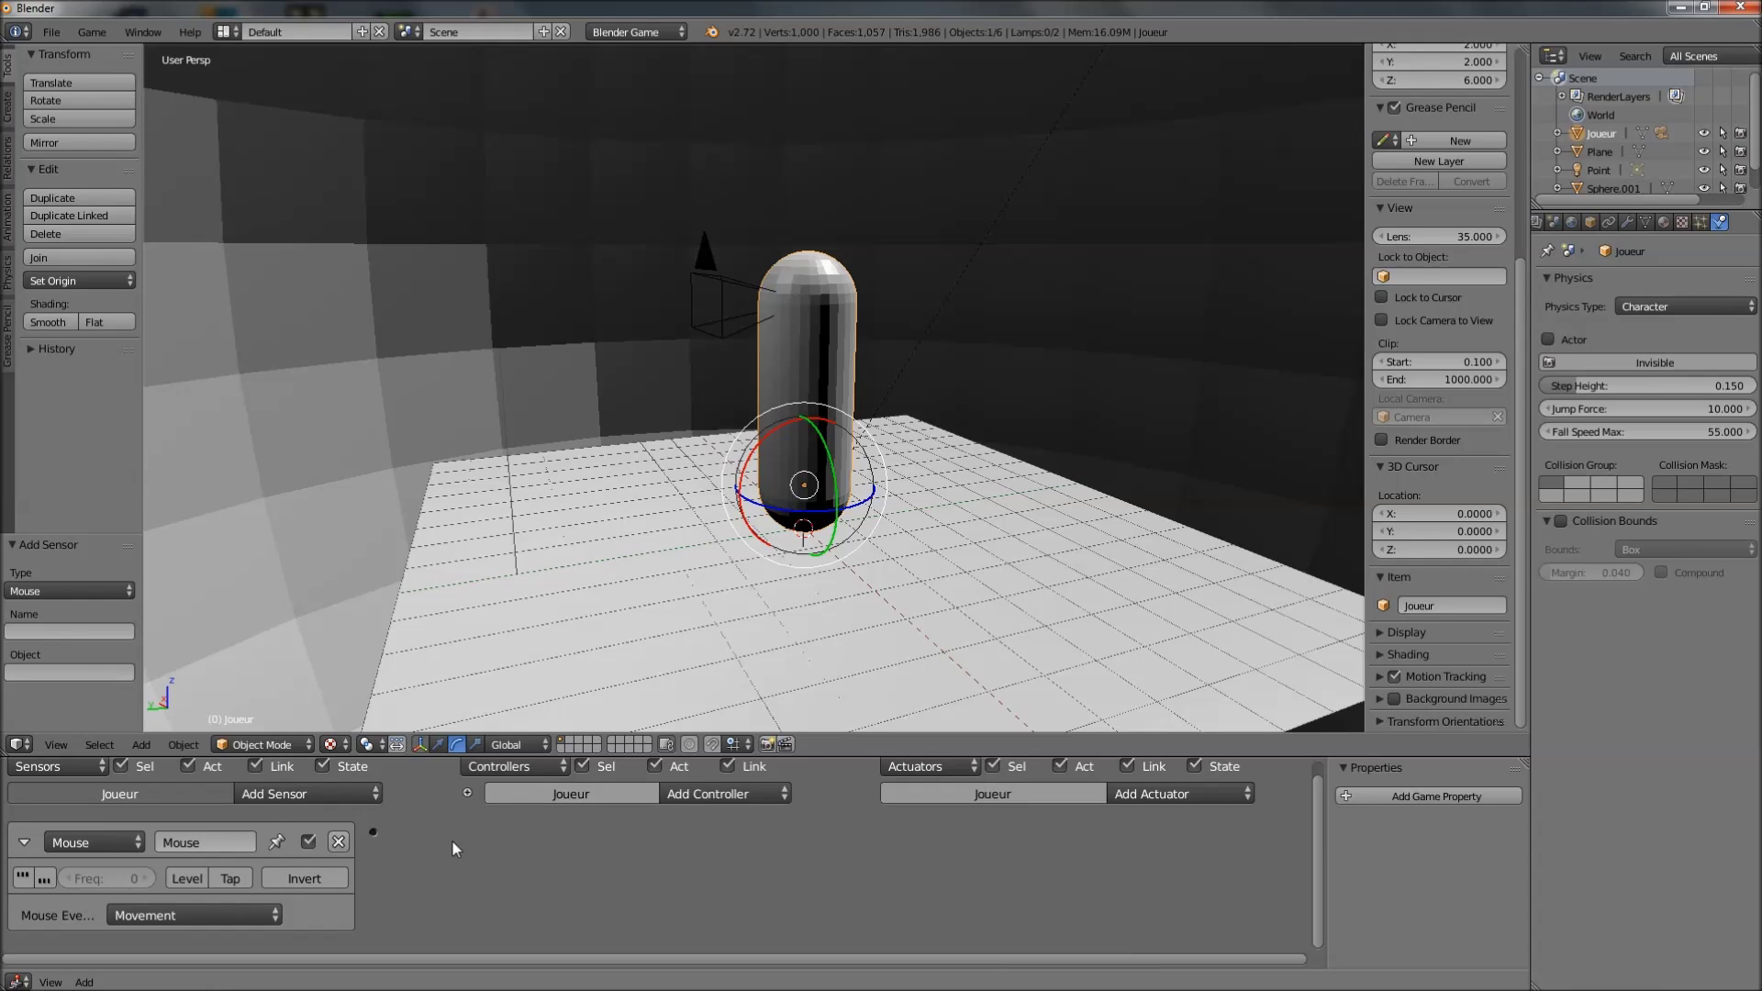
left_click(734, 799)
left_click(702, 769)
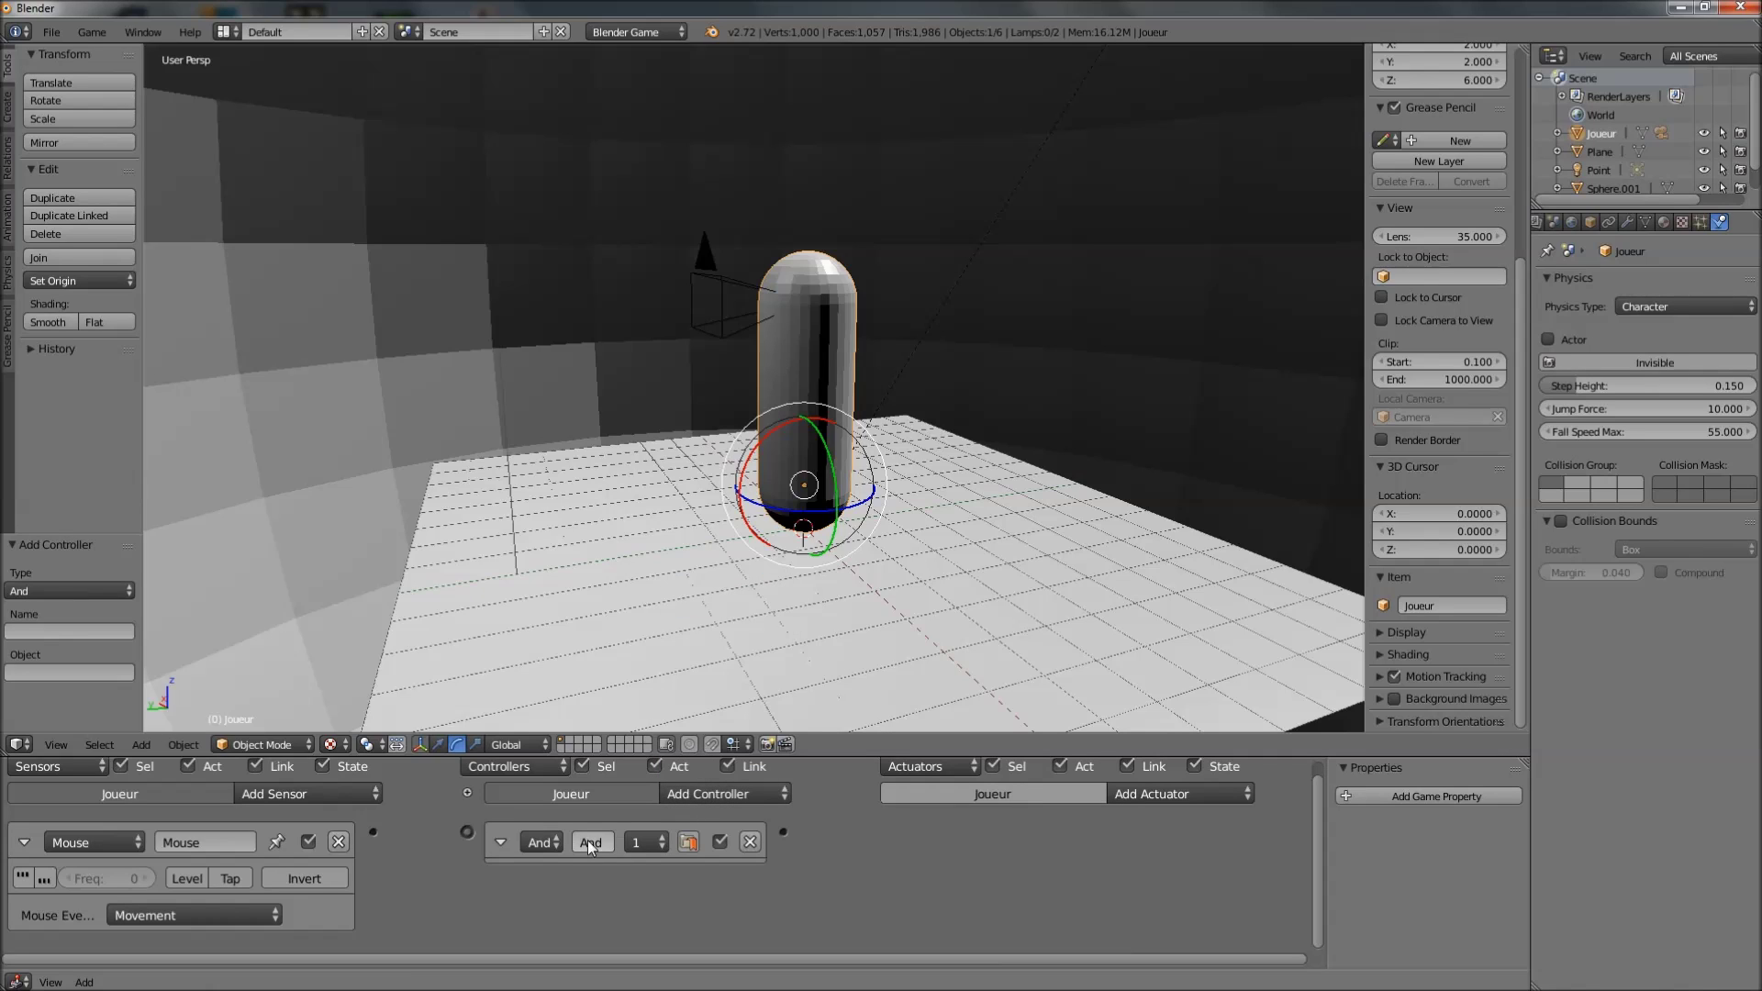
left_click(750, 841)
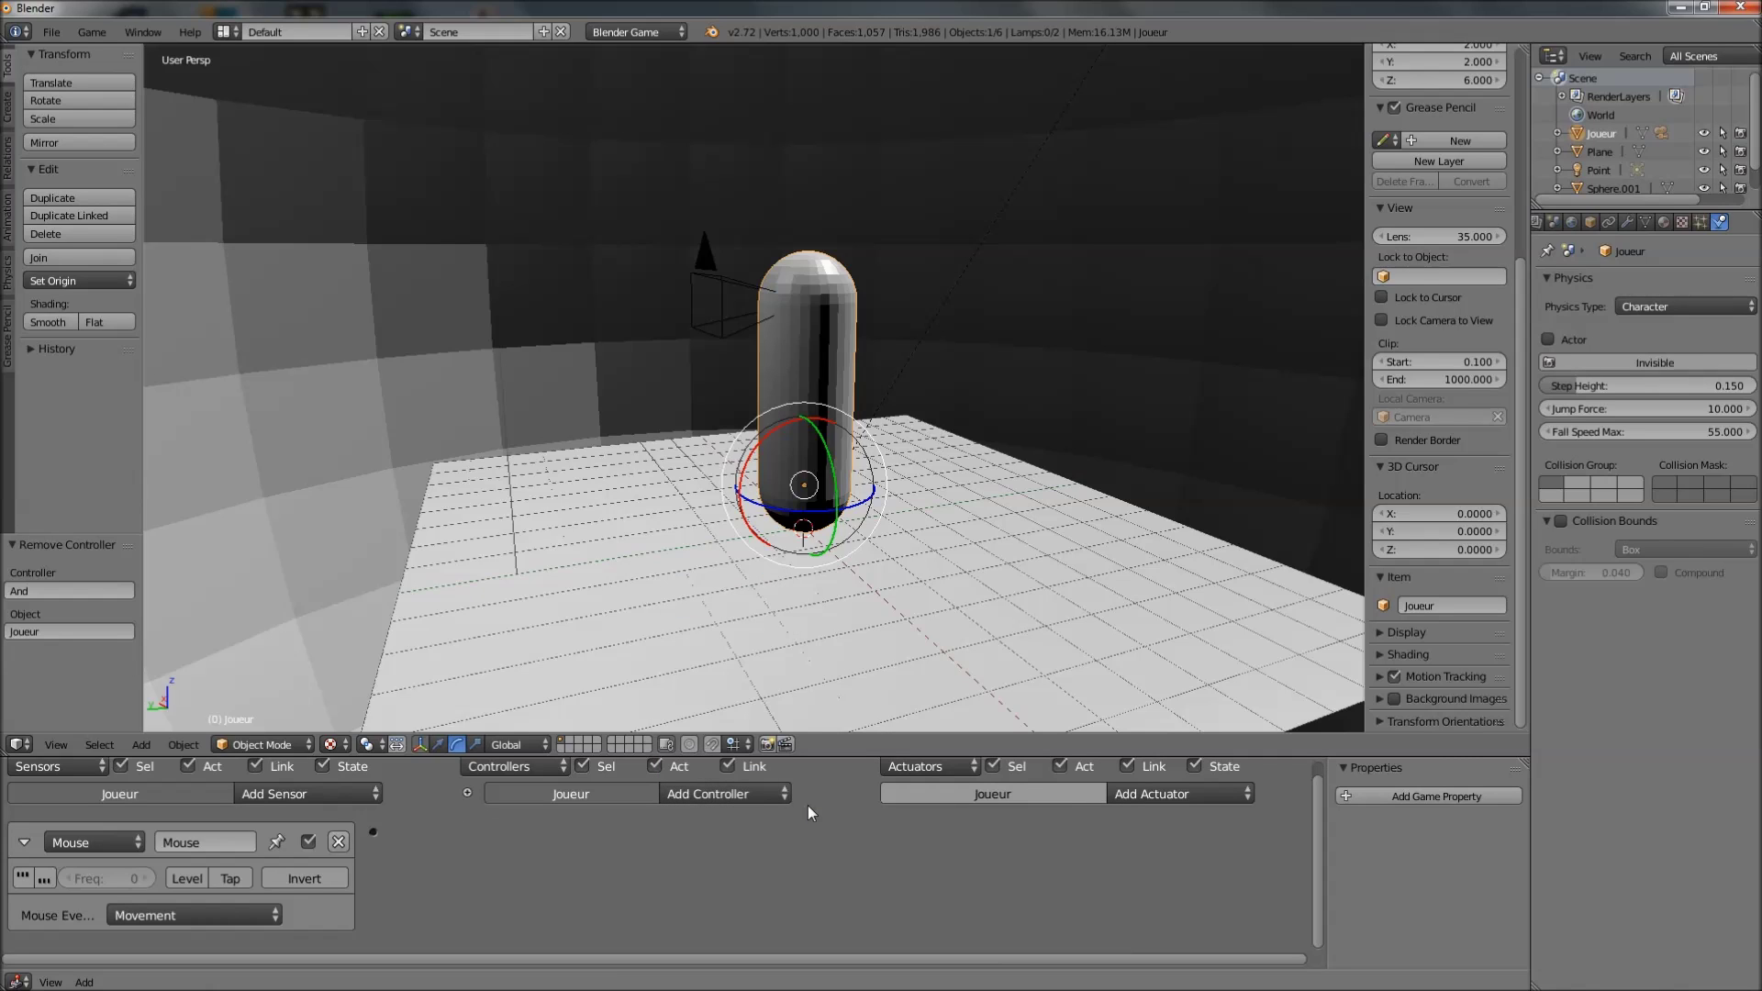
Add a Mouse actuator to Joueur and set its mode to Look
left_click(1138, 797)
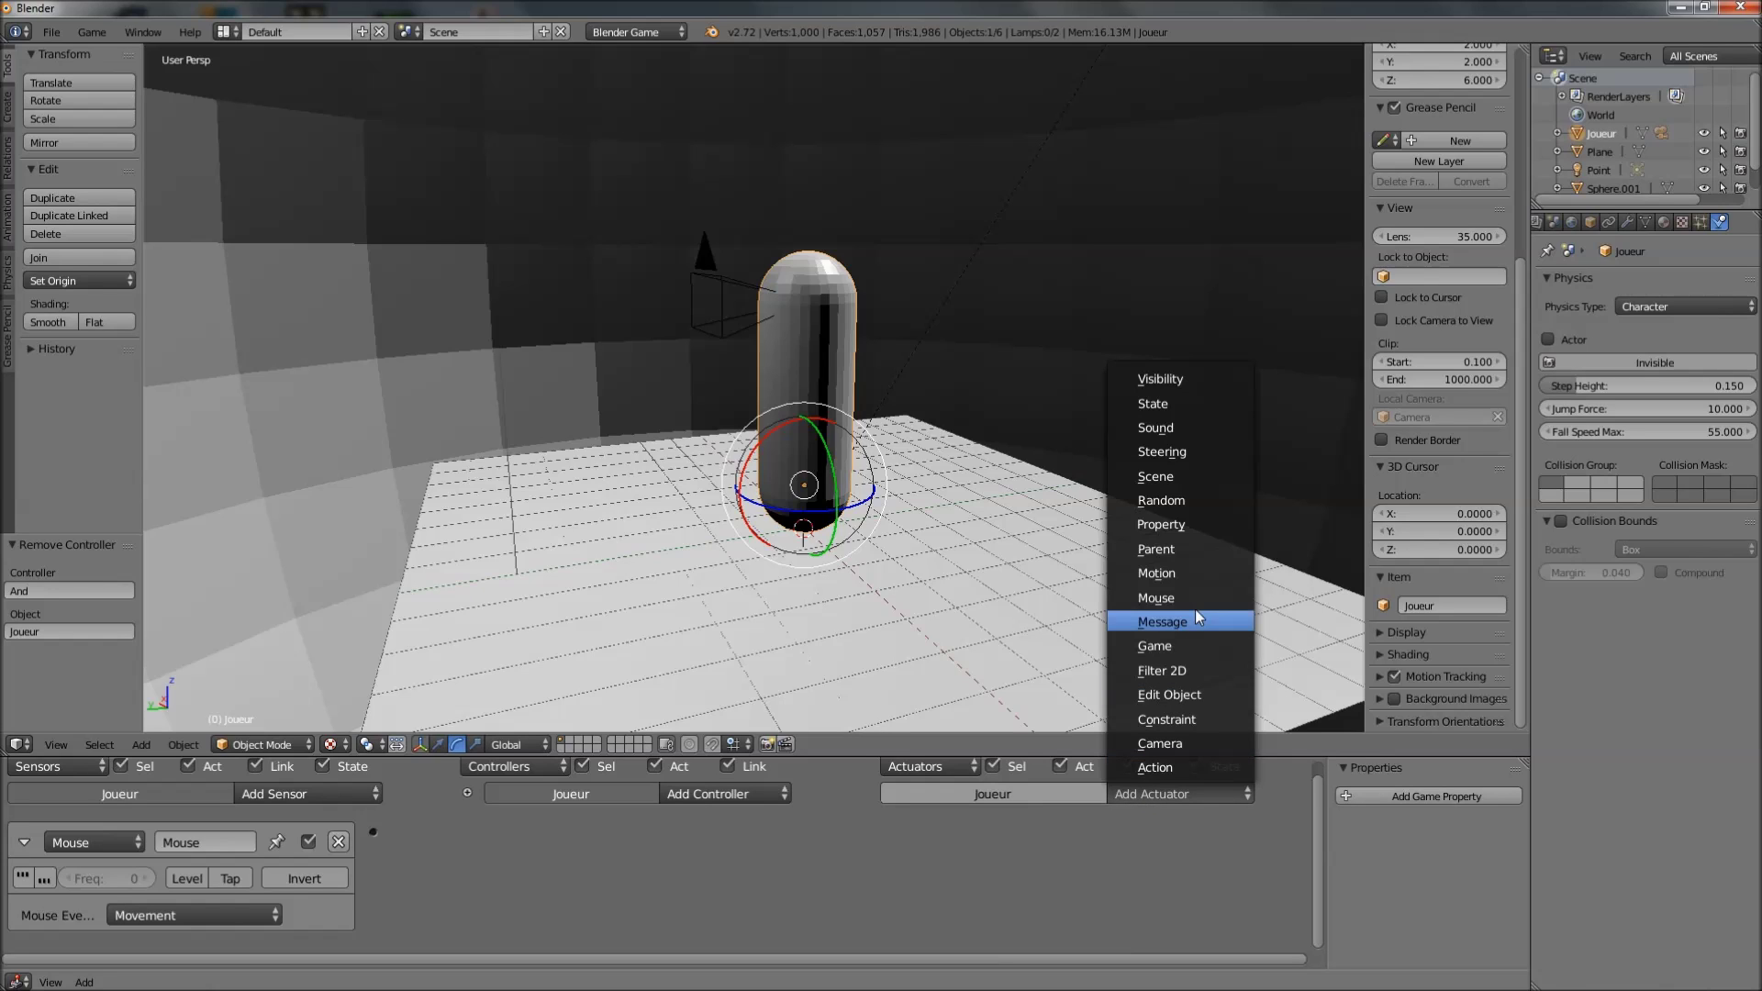
left_click(1174, 596)
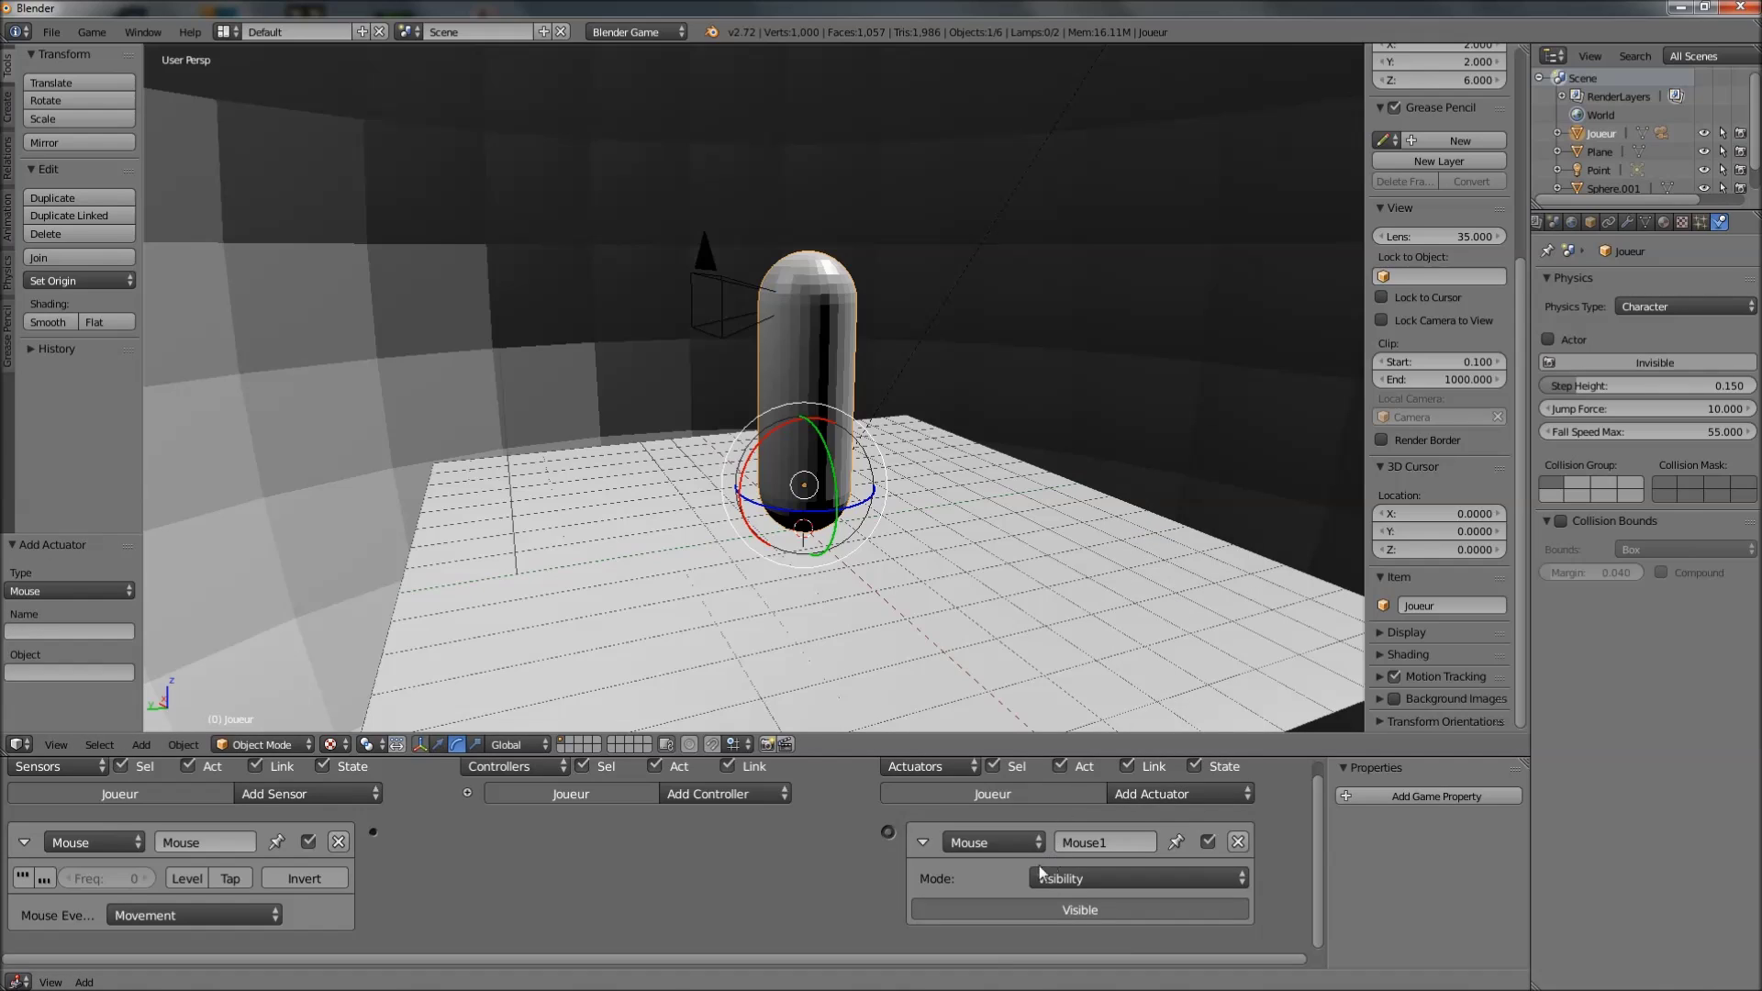
left_click(1077, 872)
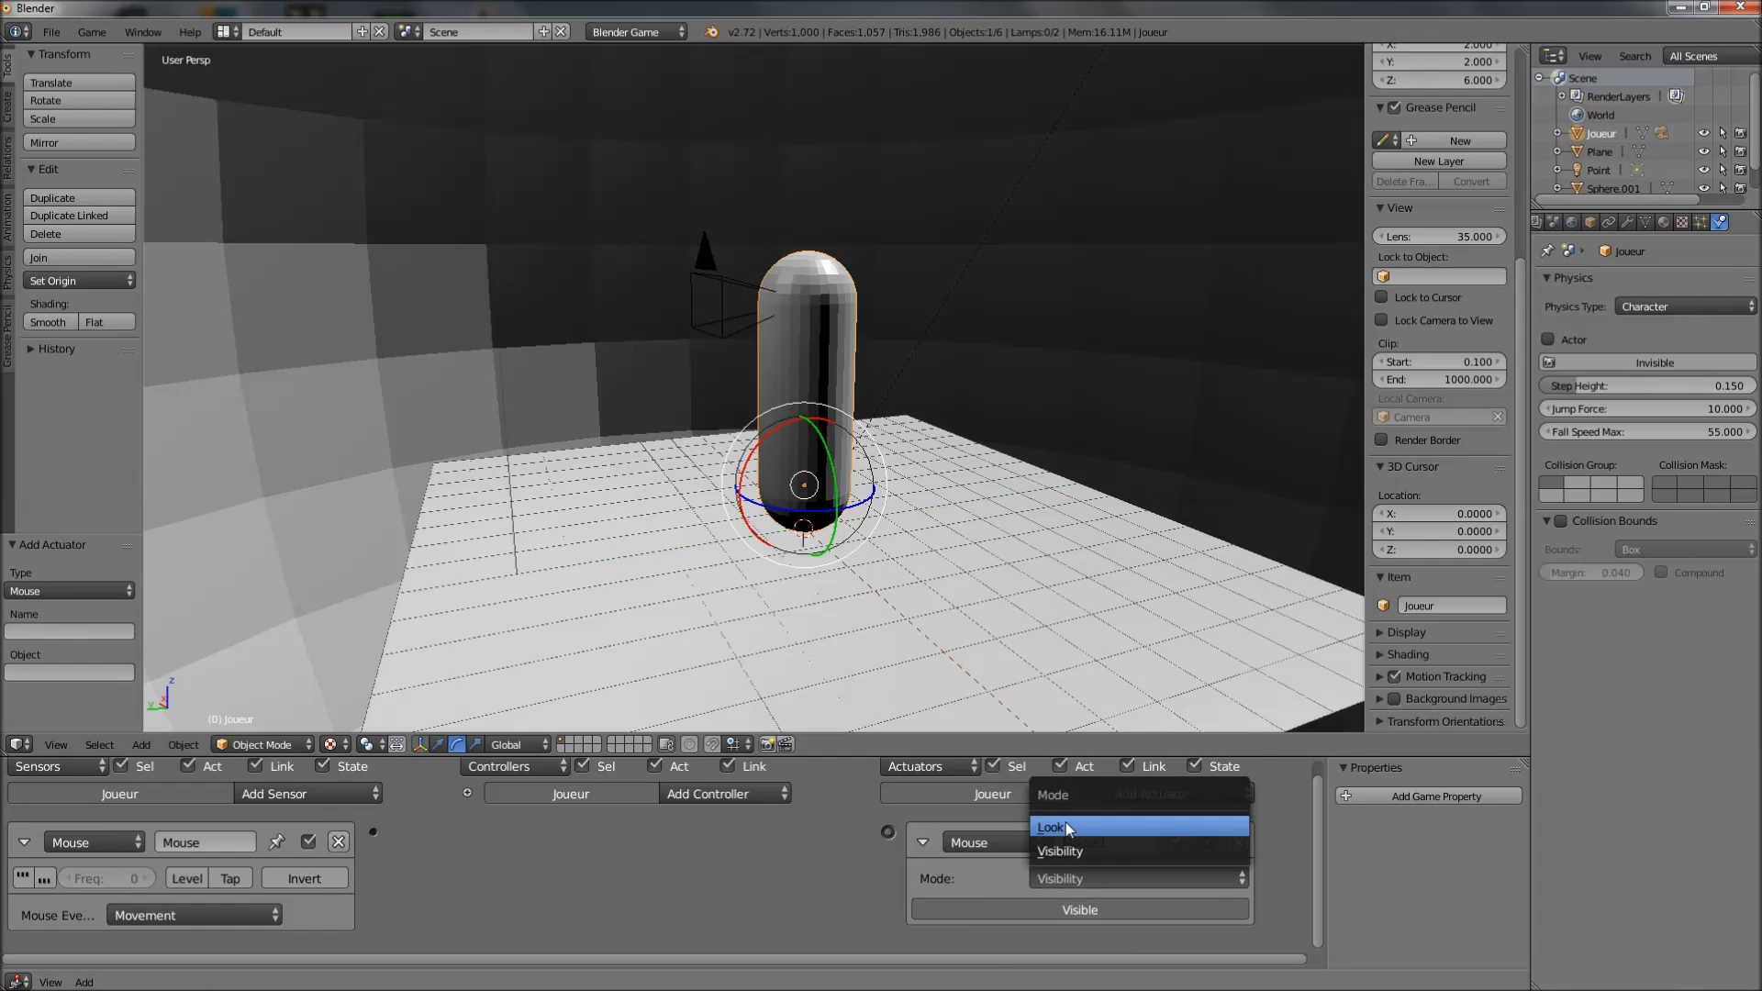
left_click(1065, 824)
scroll(1009, 839, "down", 2)
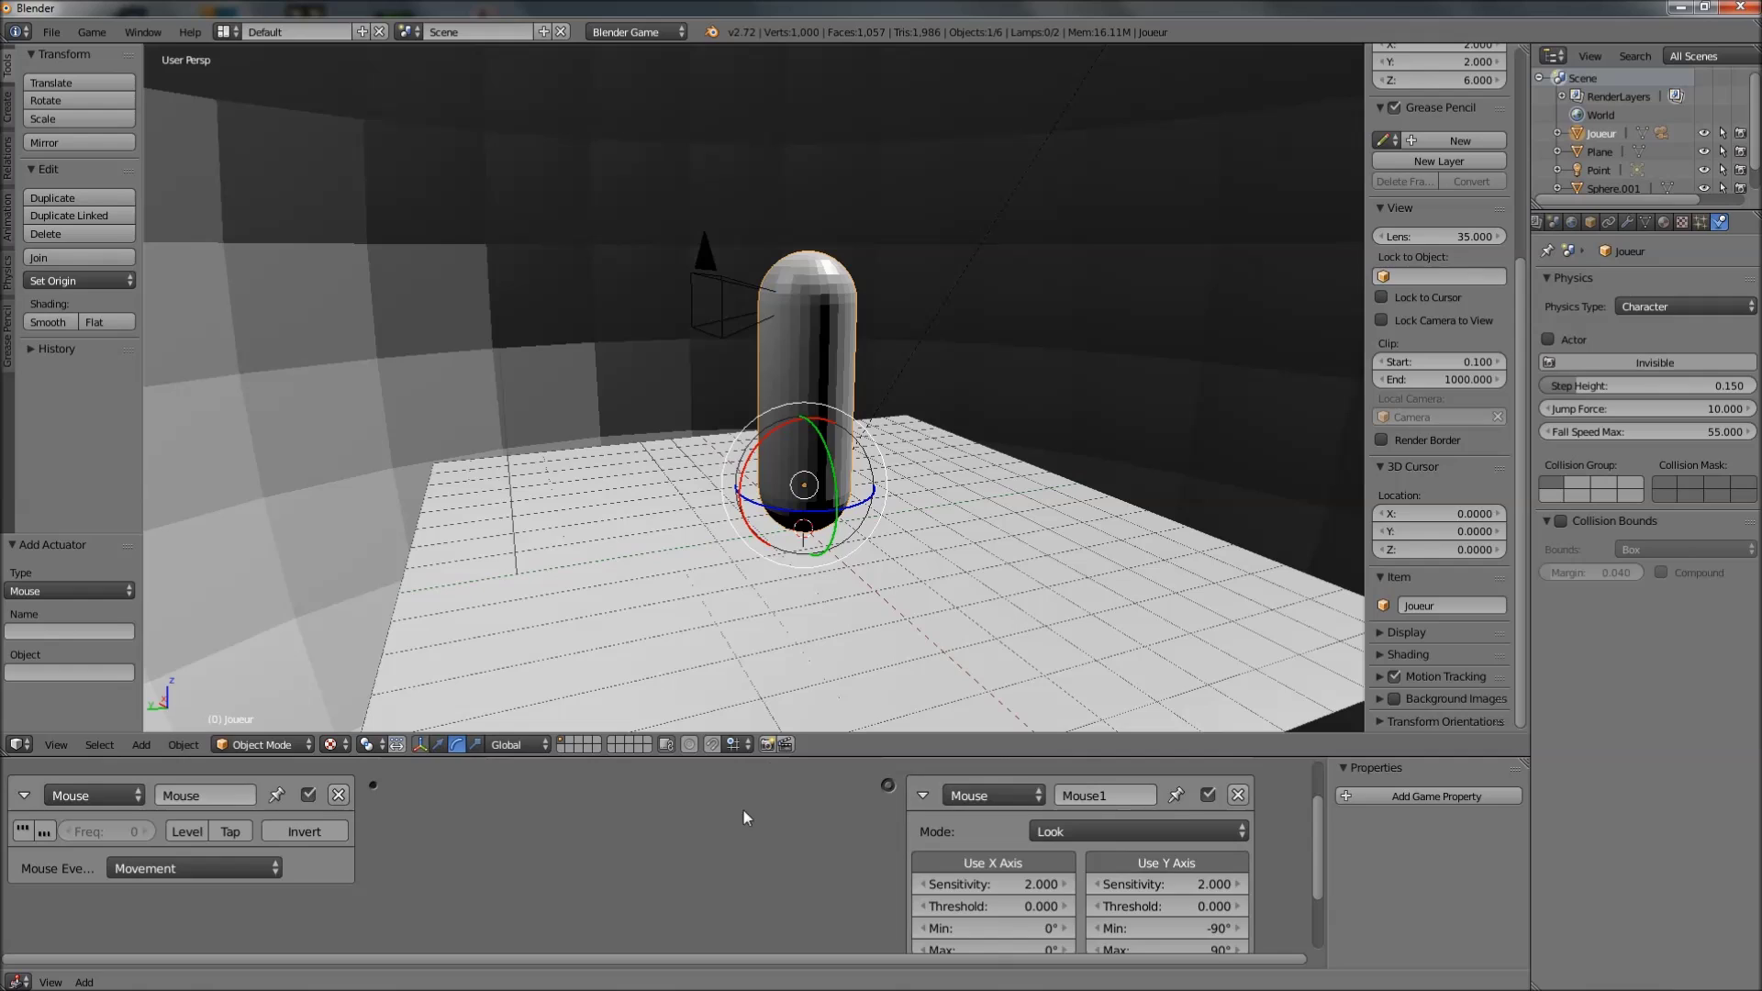
middle_click_drag(741, 832, 744, 853)
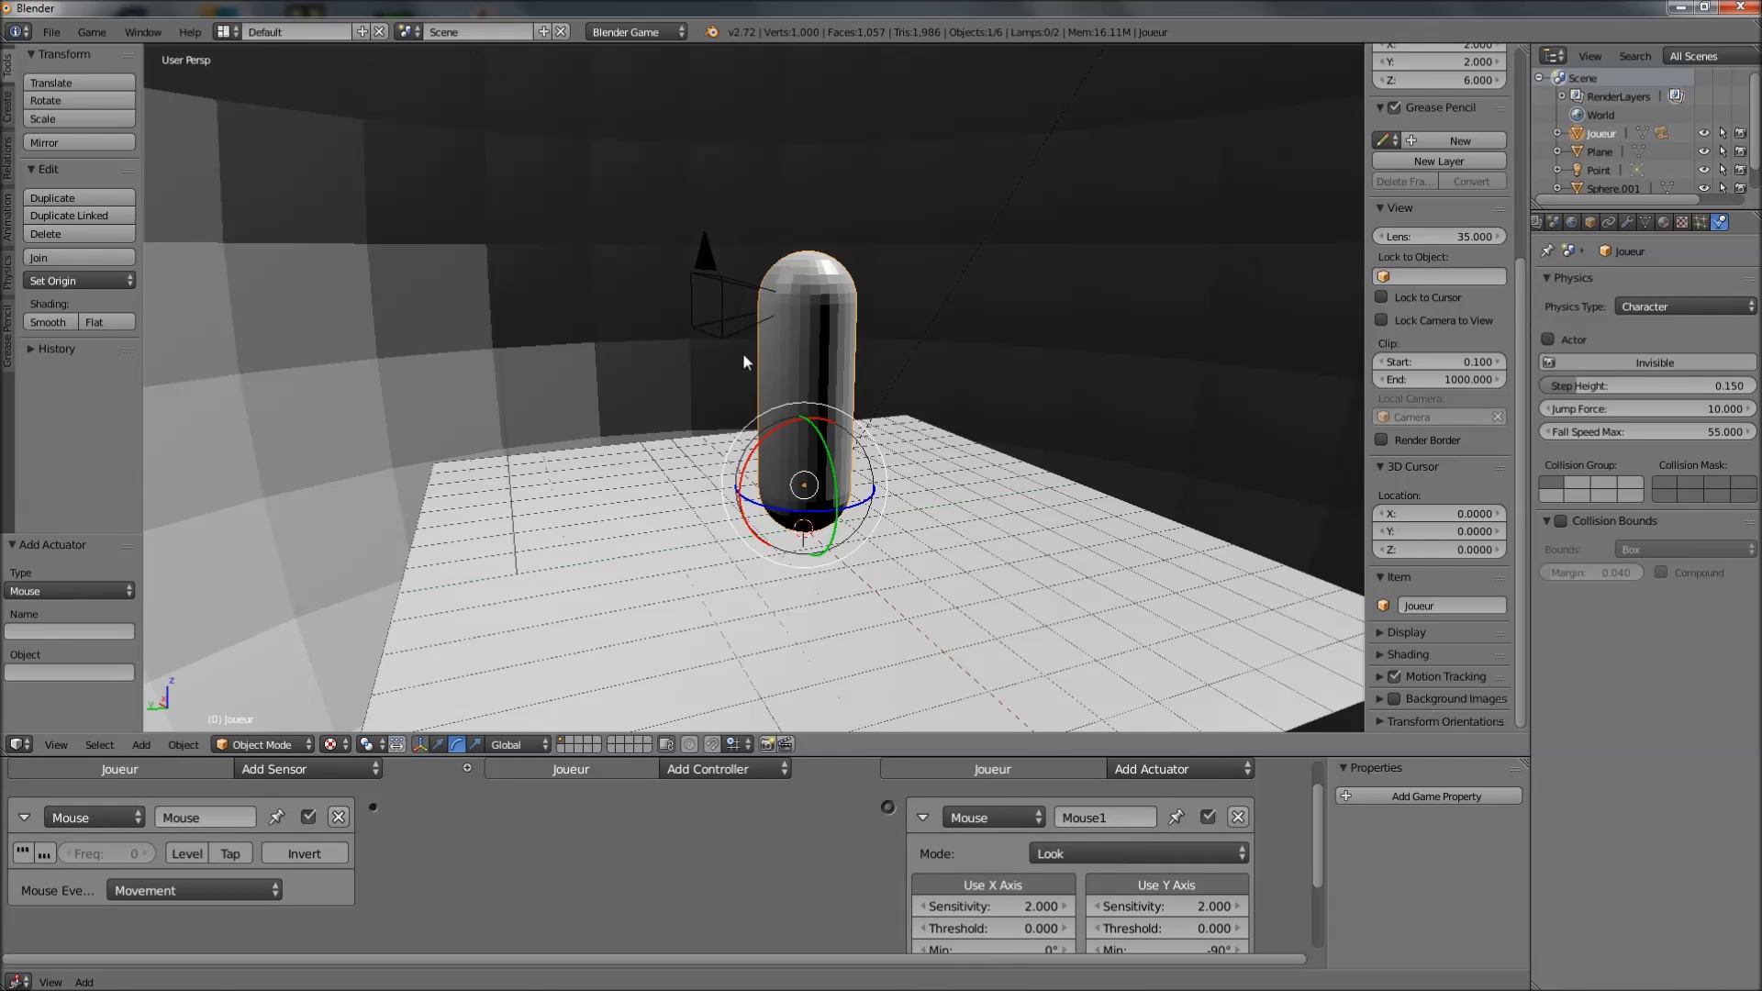
Add the camera to the selection and give it a Mouse actuator in Look mode
right_click(720, 275, "shift")
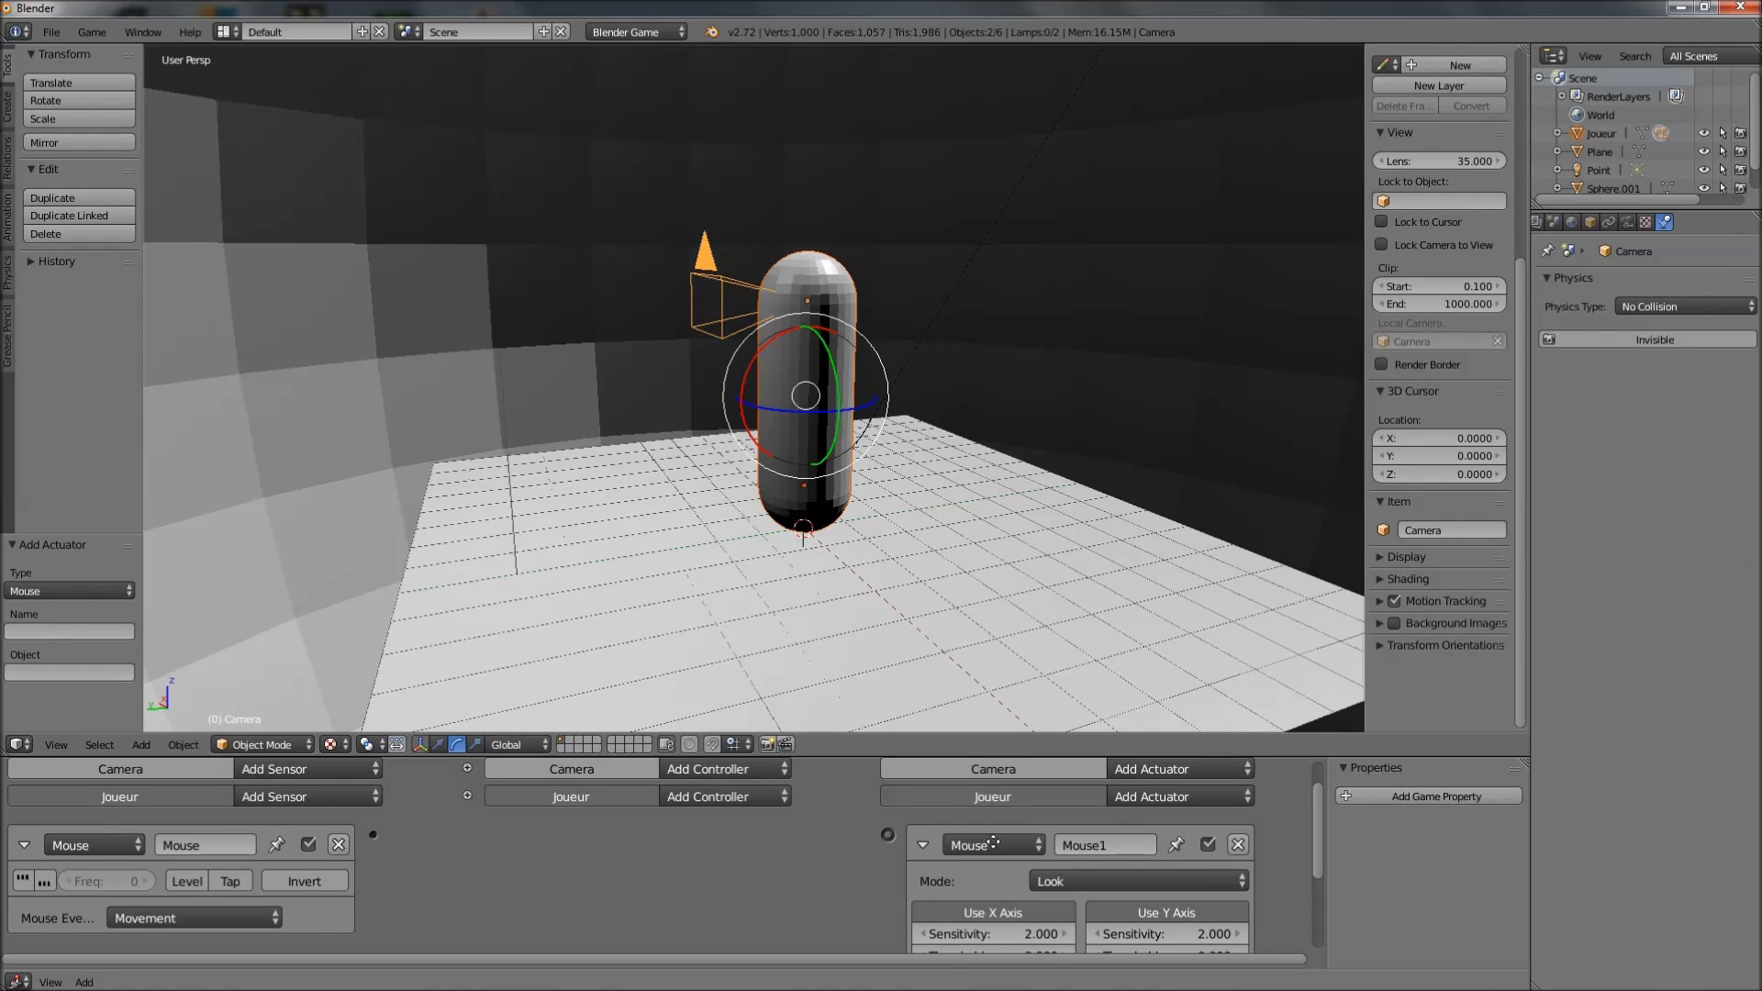
scroll(1022, 832, "up", 2)
left_click(1132, 804)
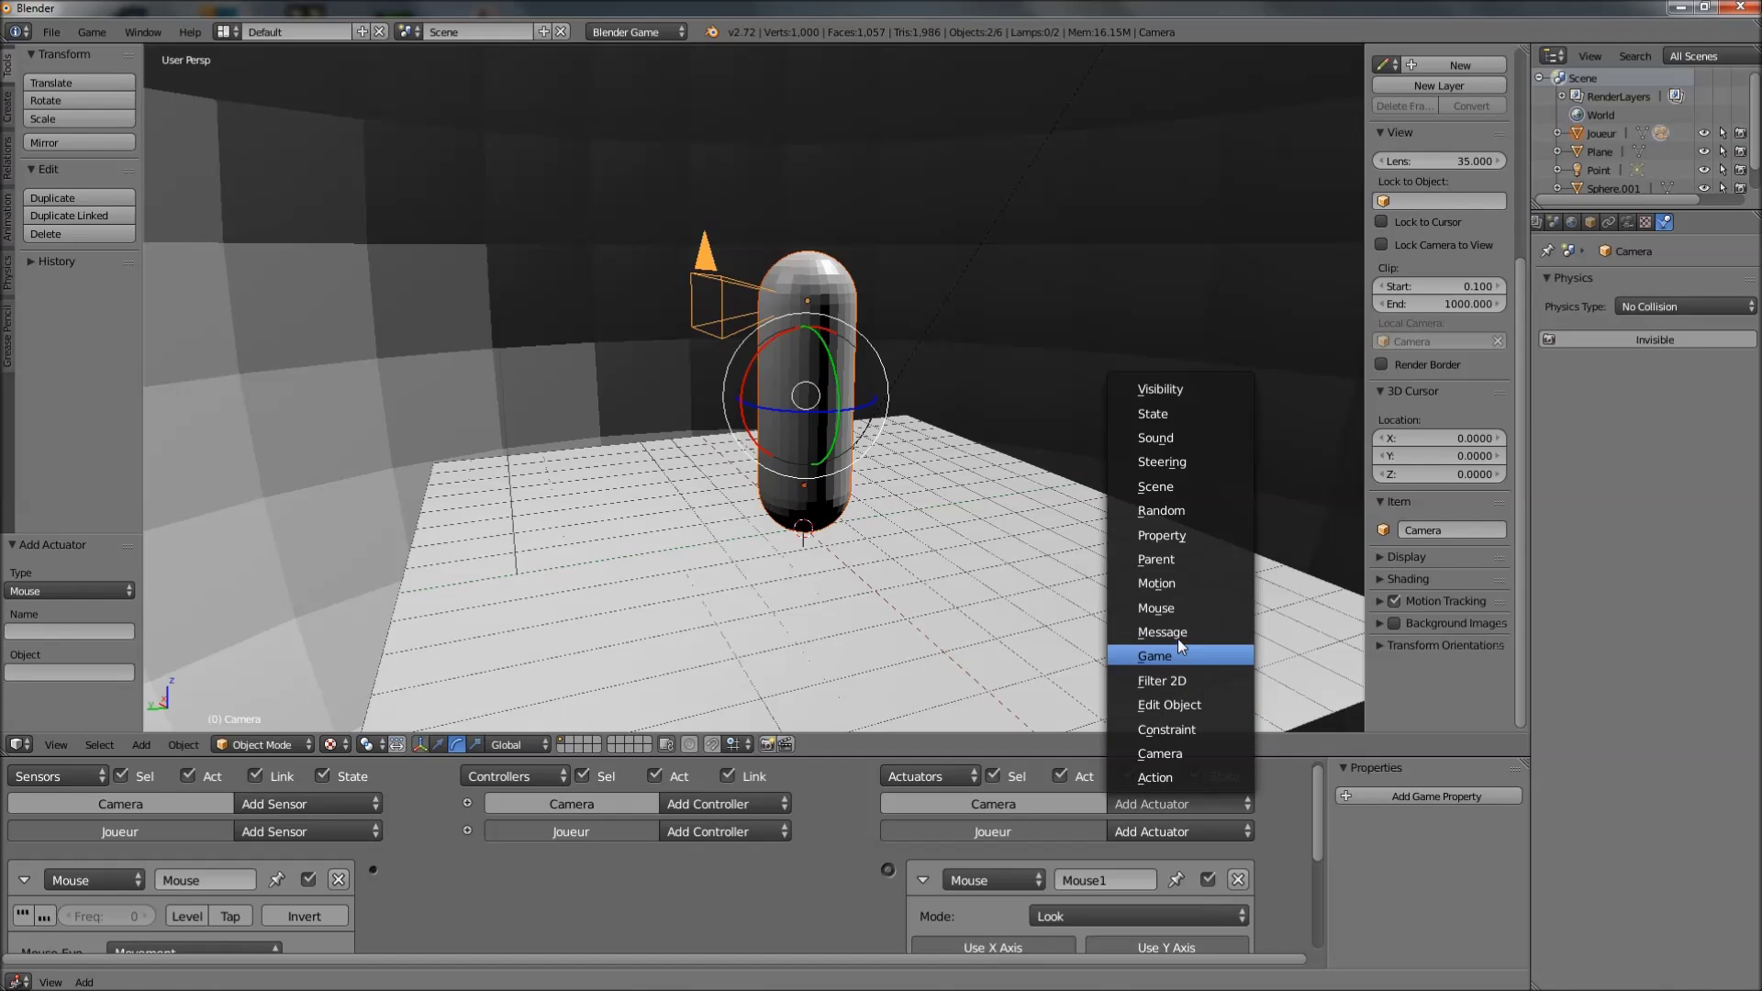
left_click(1167, 612)
scroll(1133, 826, "down", 1)
left_click(1108, 856)
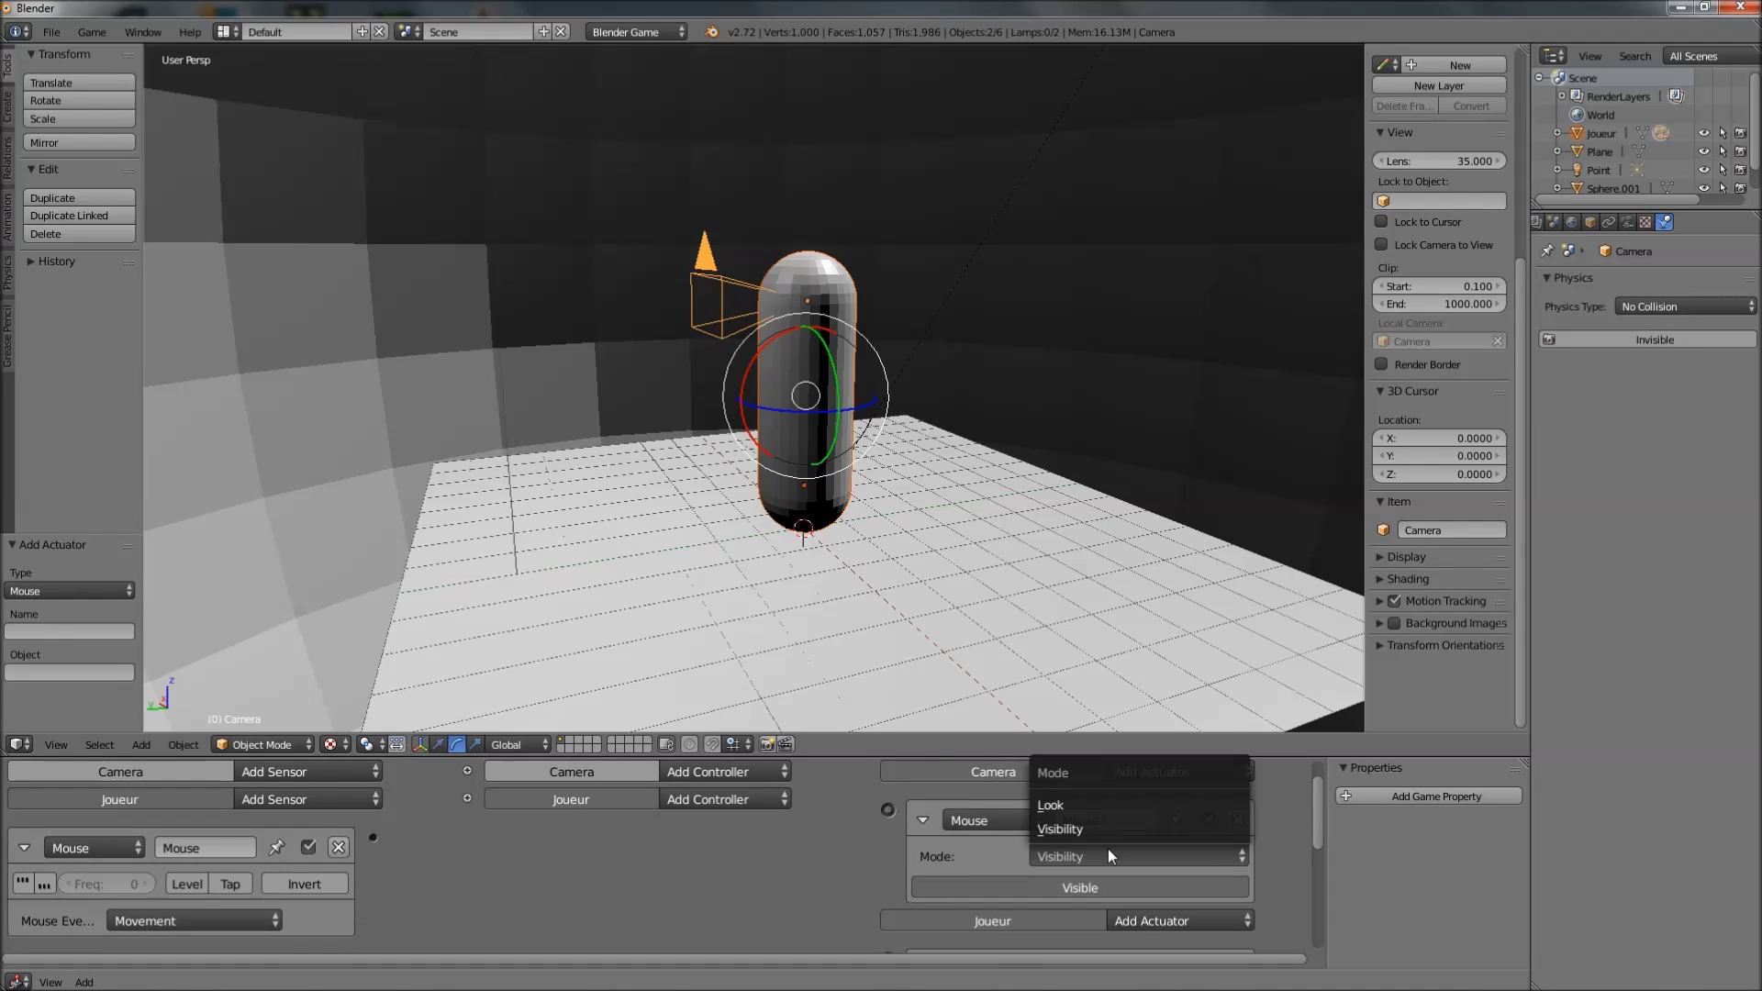
left_click(1081, 805)
Add an And controller to Joueur and link the Mouse sensor through it to the camera's Mouse actuator
scroll(771, 866, "down", 3, "ctrl")
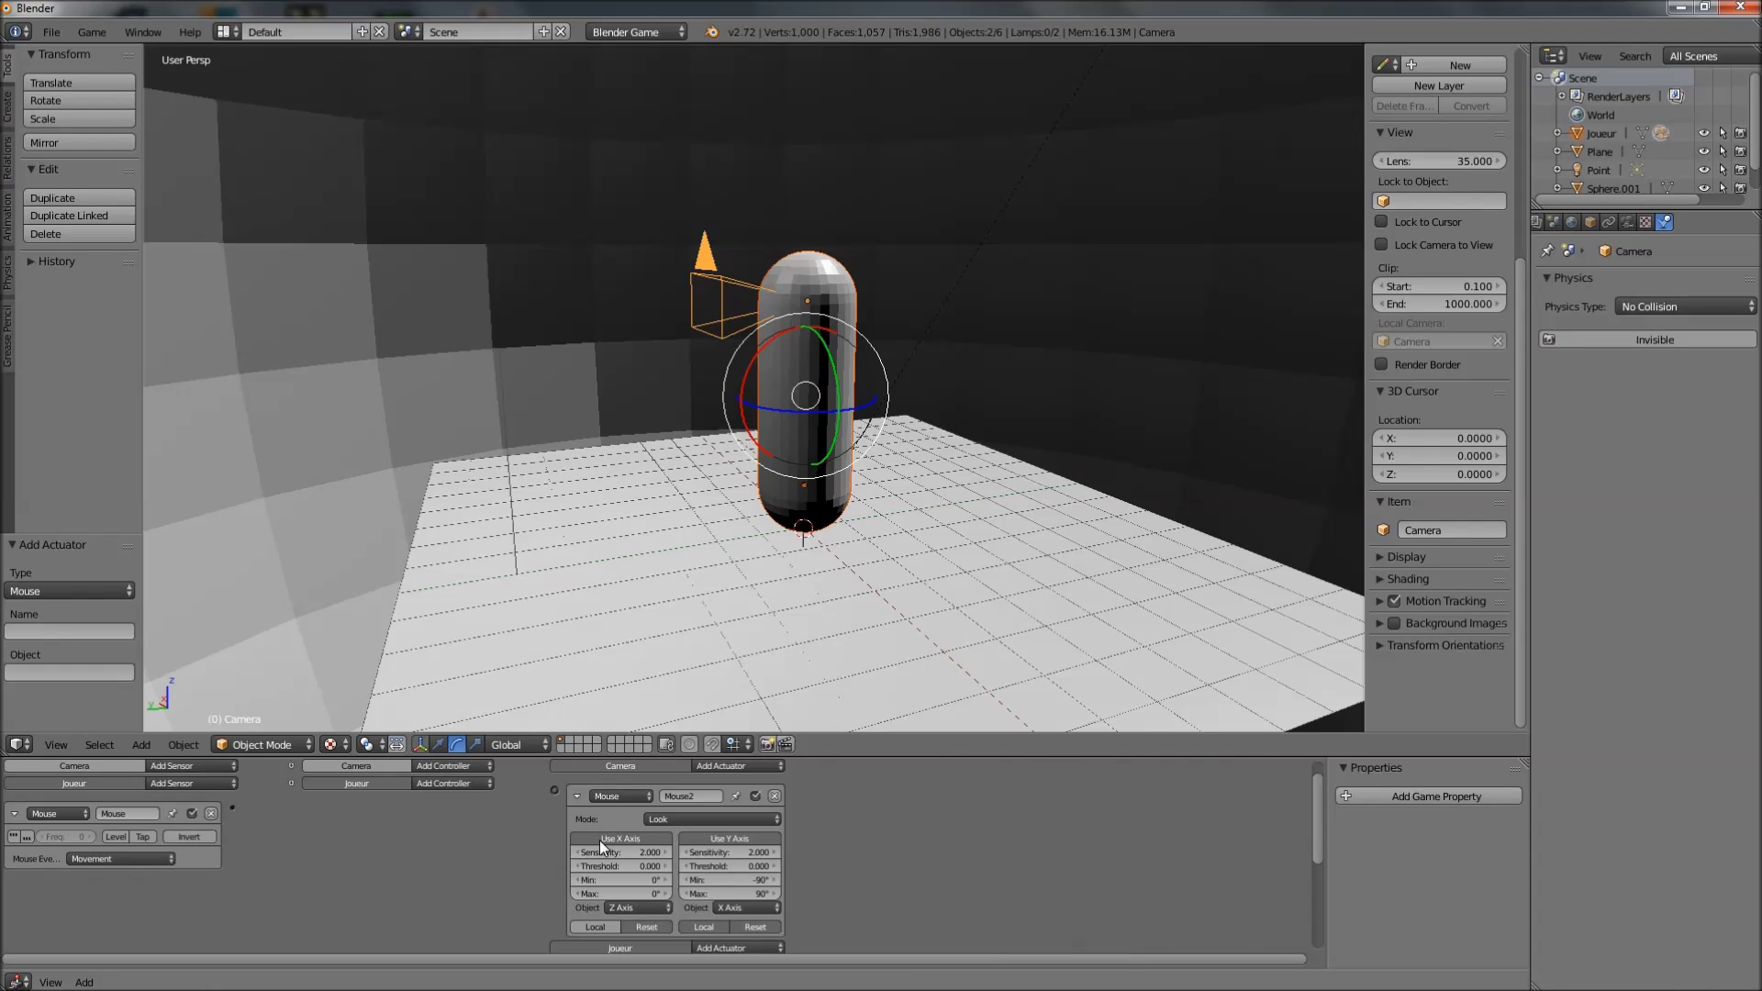
scroll(597, 827, "down", 2)
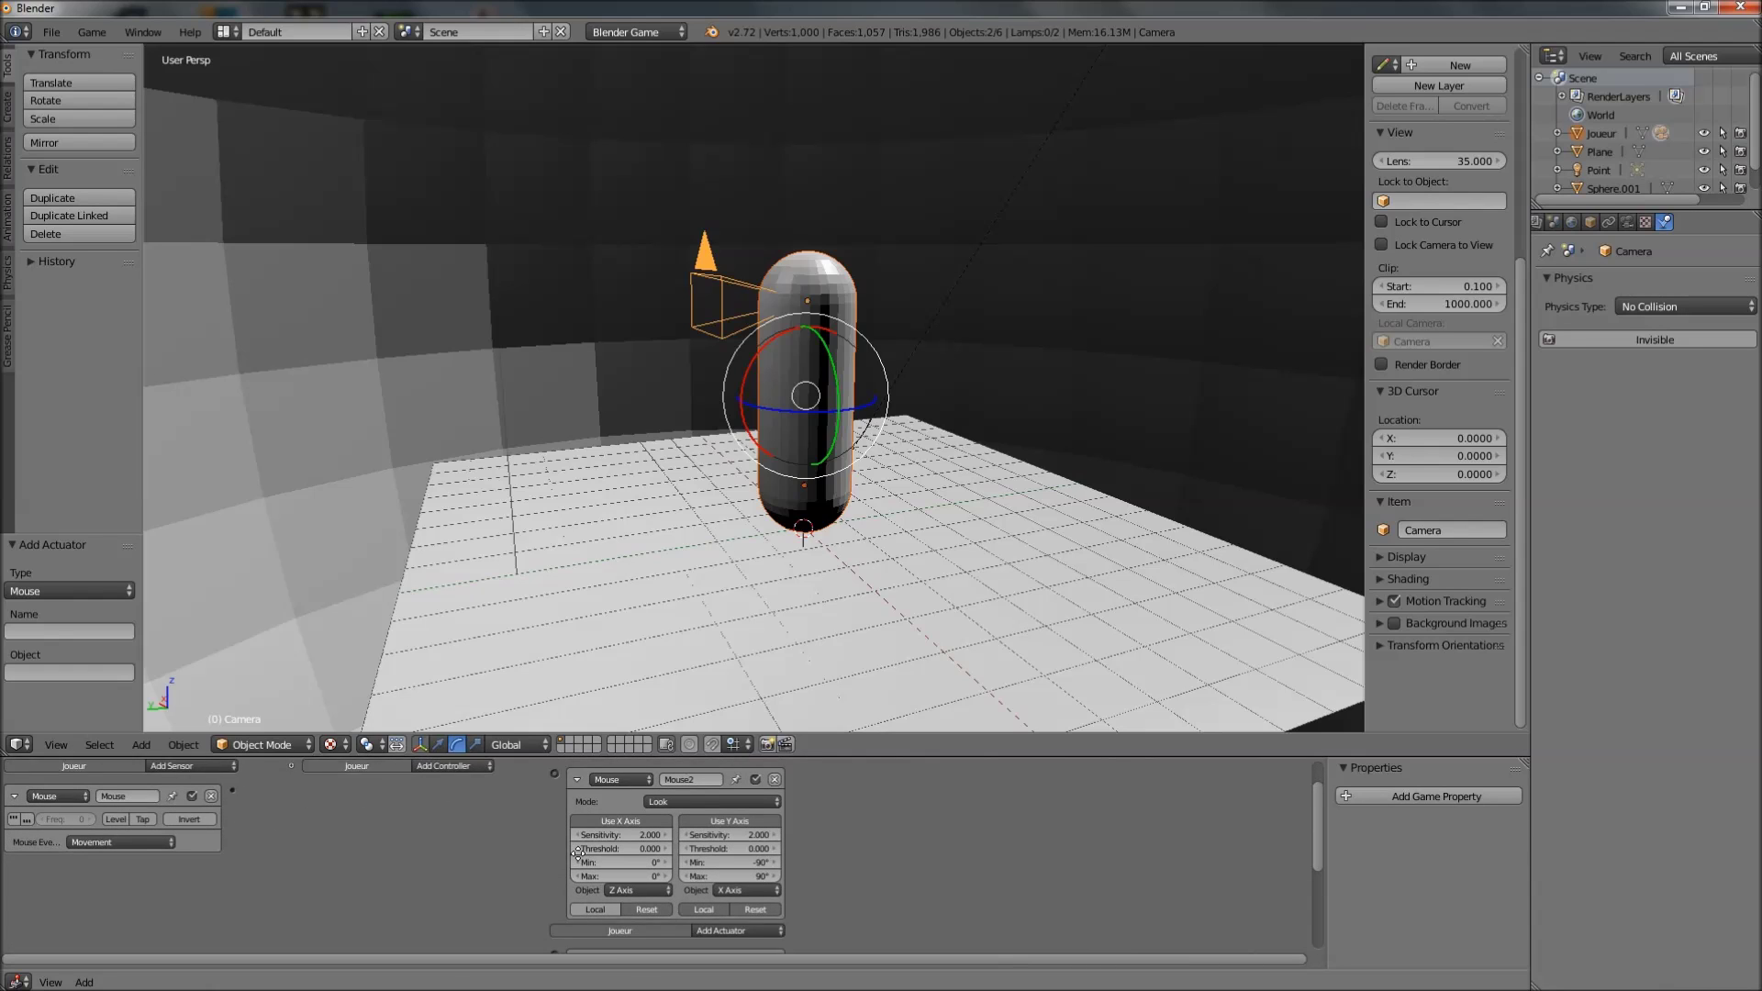
scroll(596, 827, "up", 3)
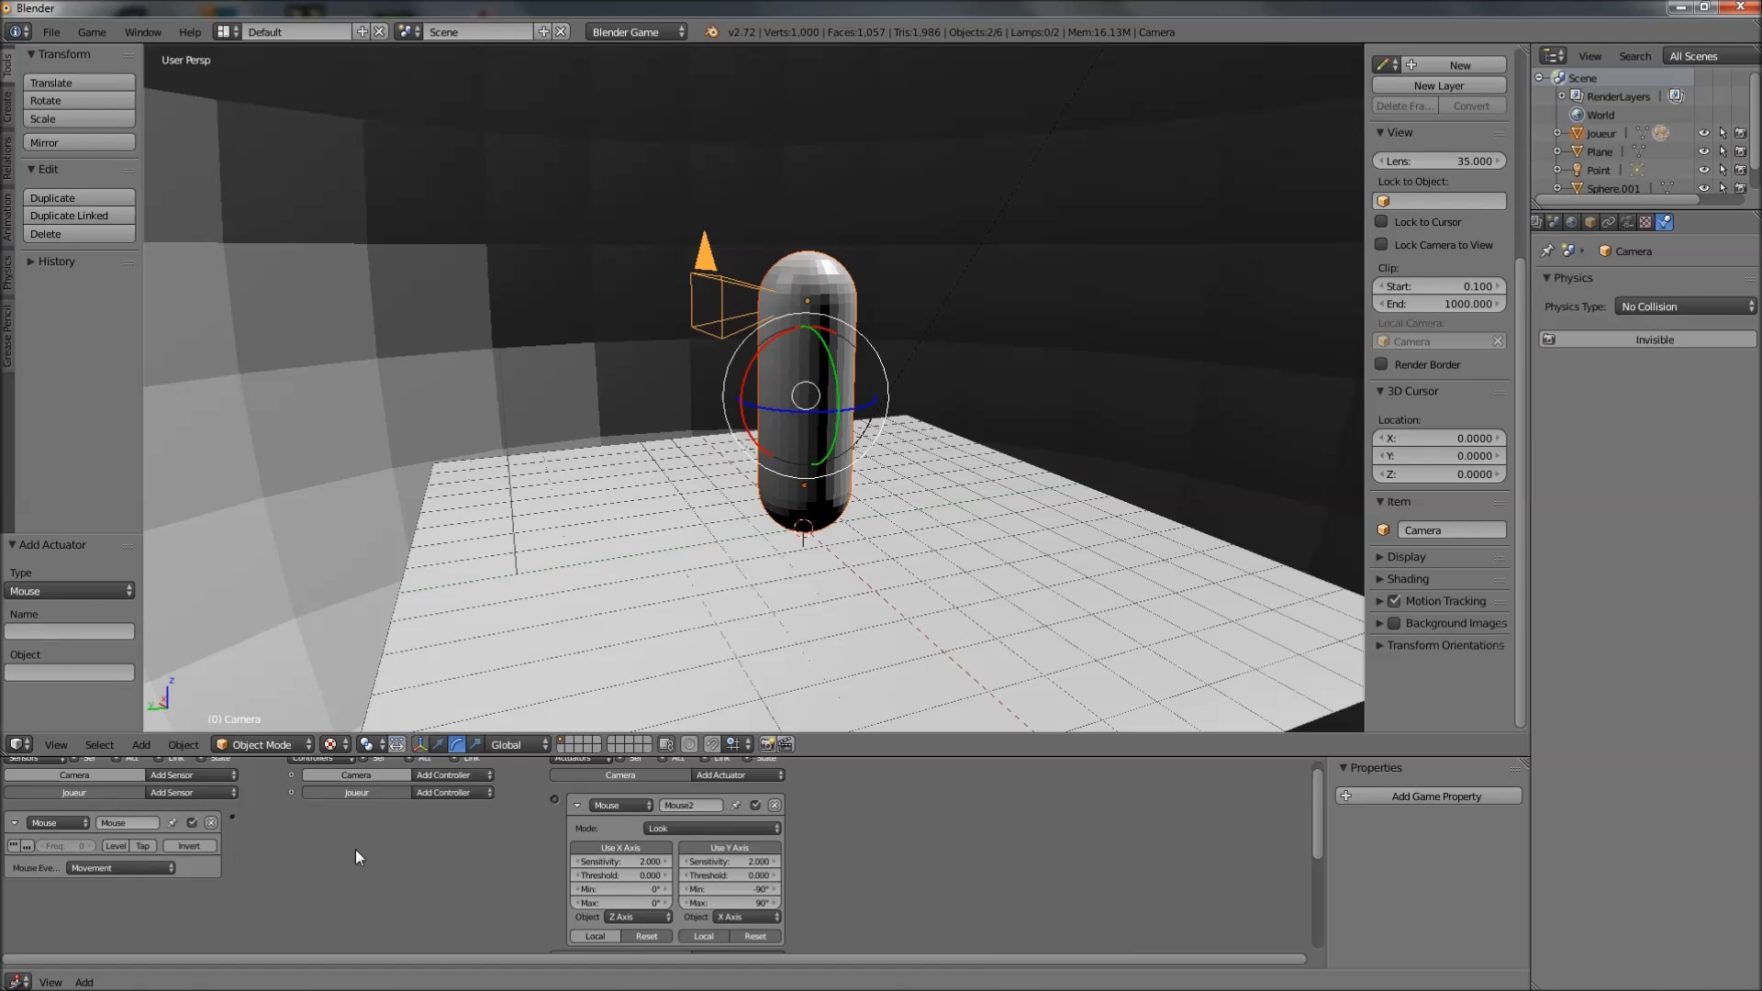
scroll(355, 849, "down", 2)
scroll(448, 800, "up", 2)
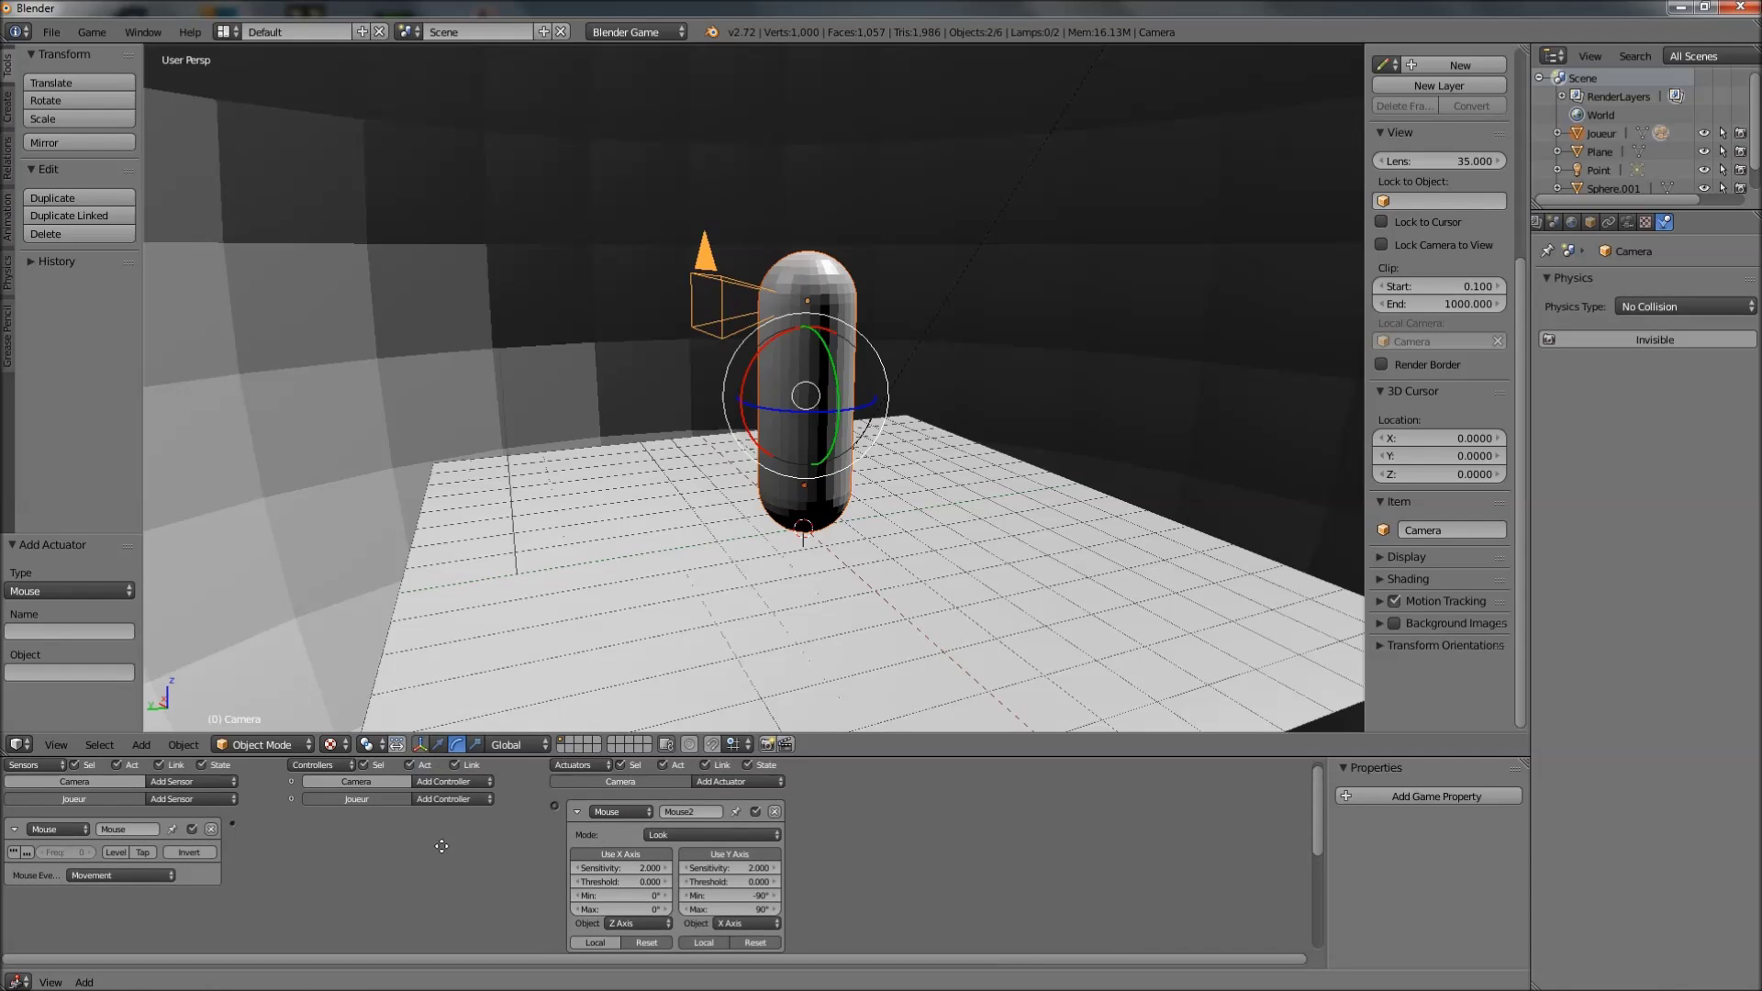
left_click(449, 800)
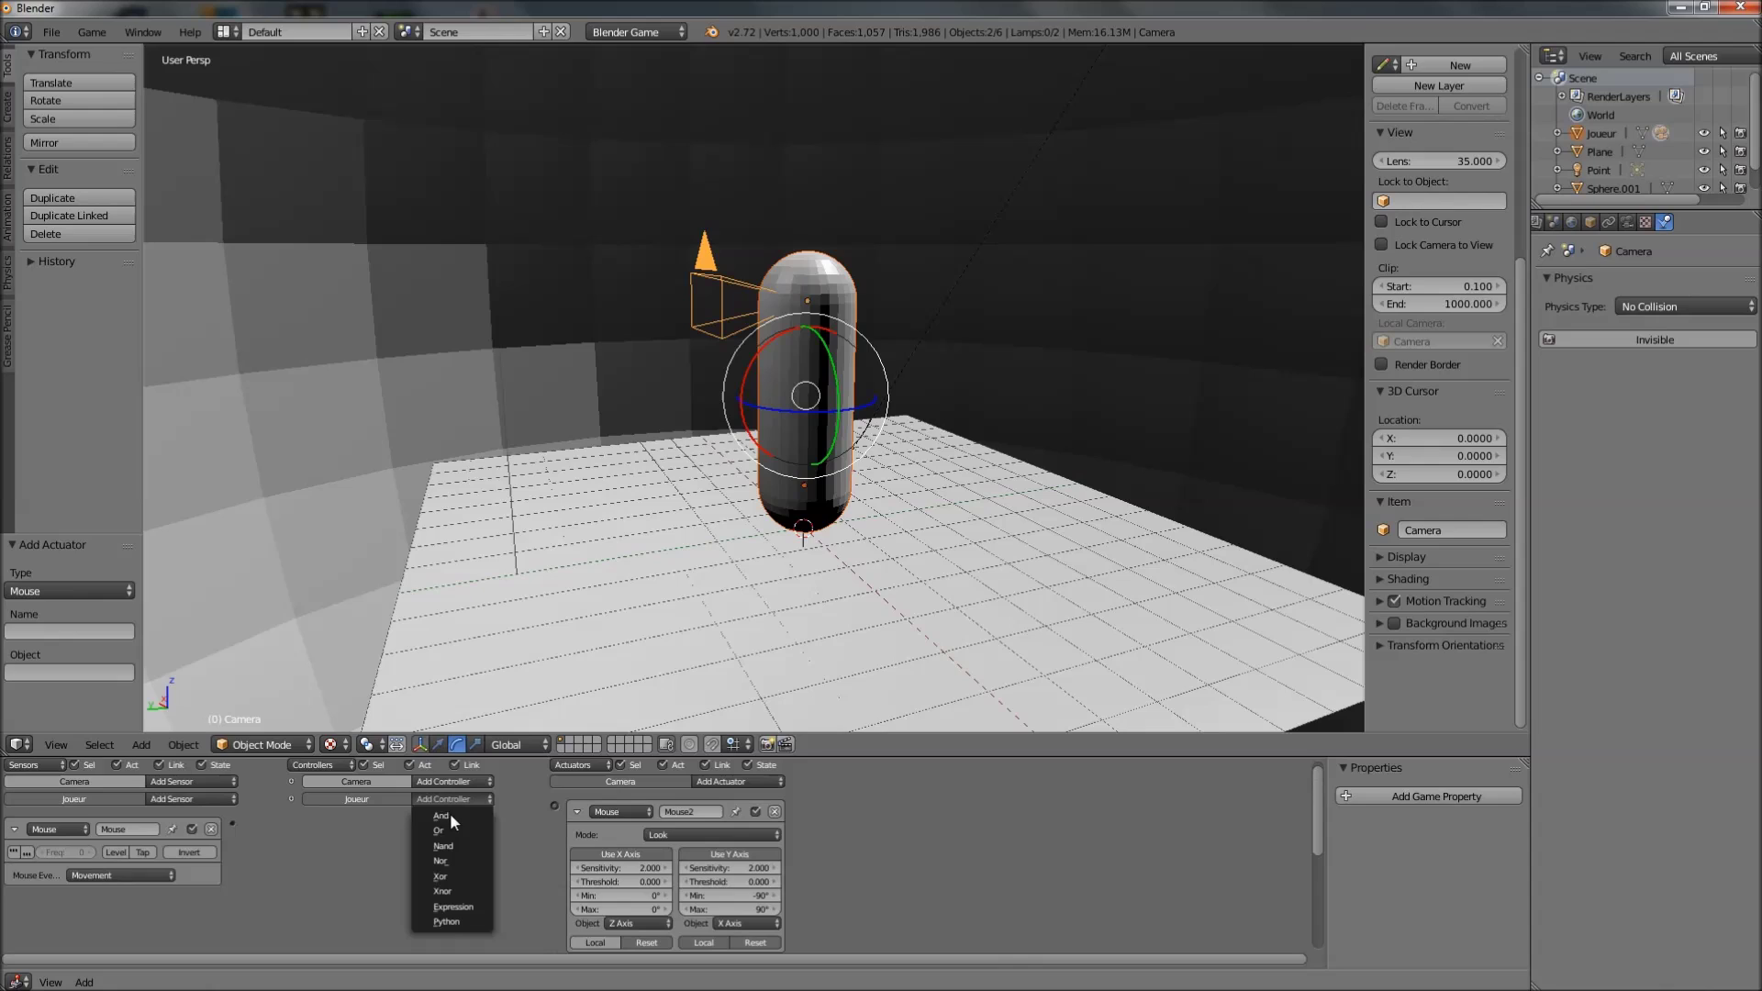
left_click(455, 815)
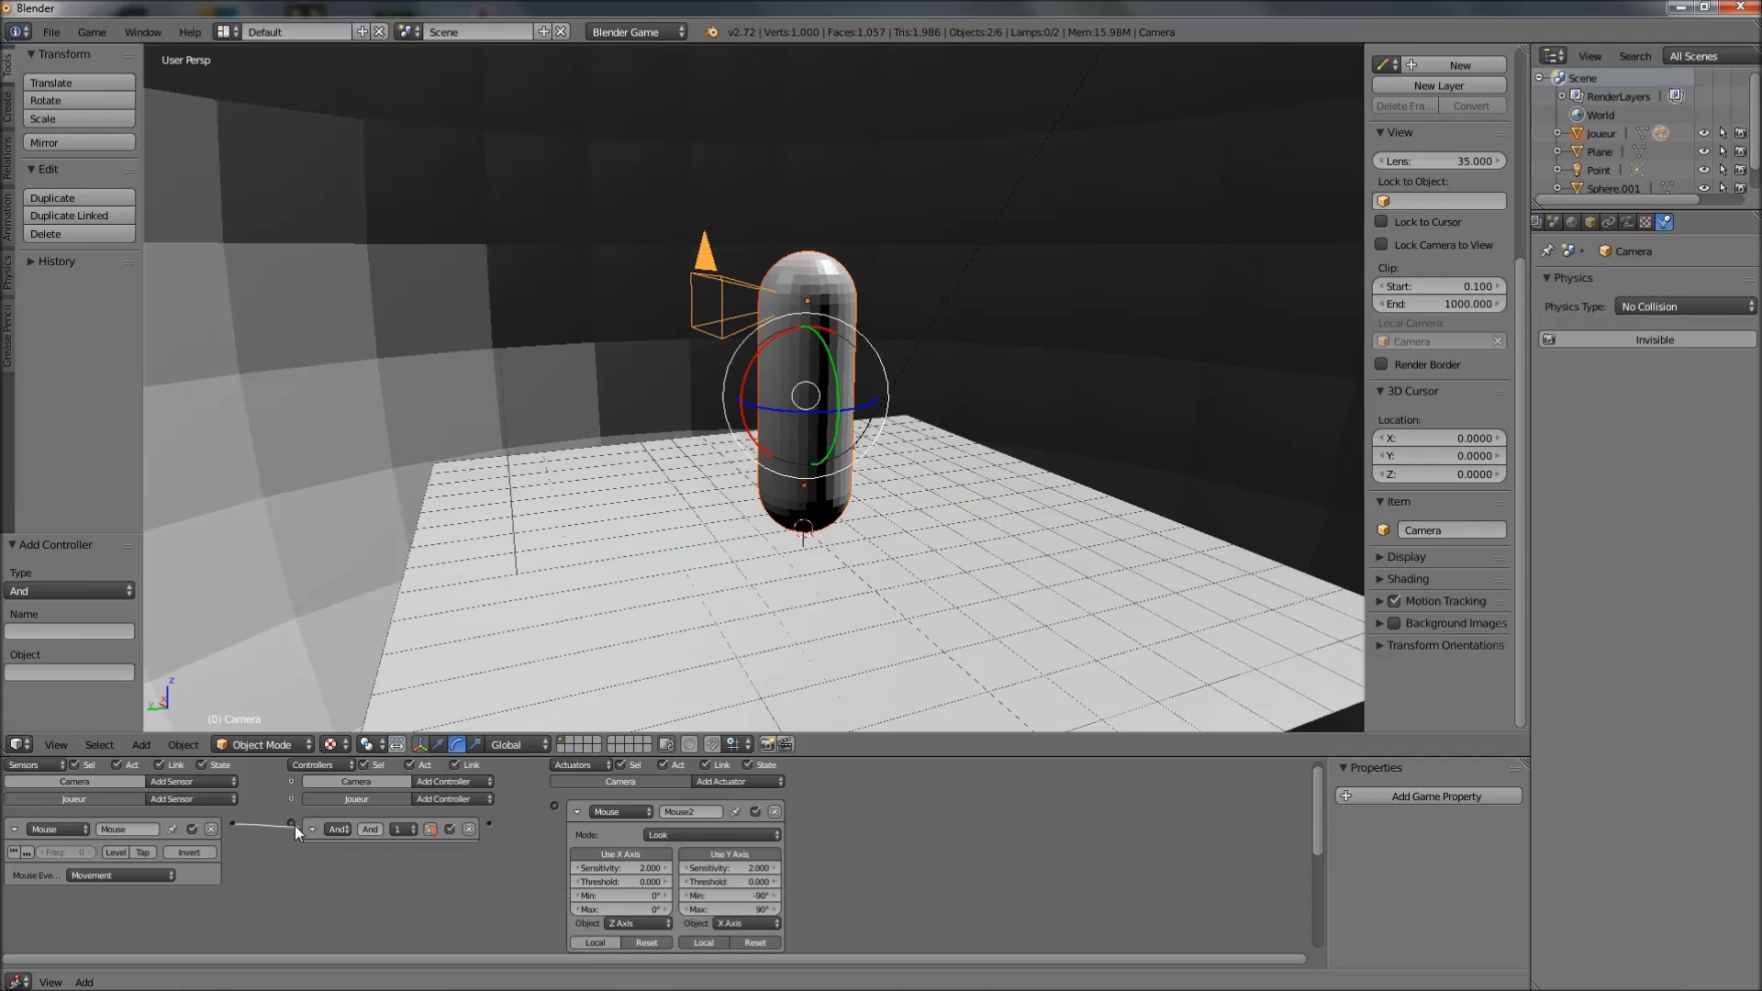
scroll(295, 861, "down", 1)
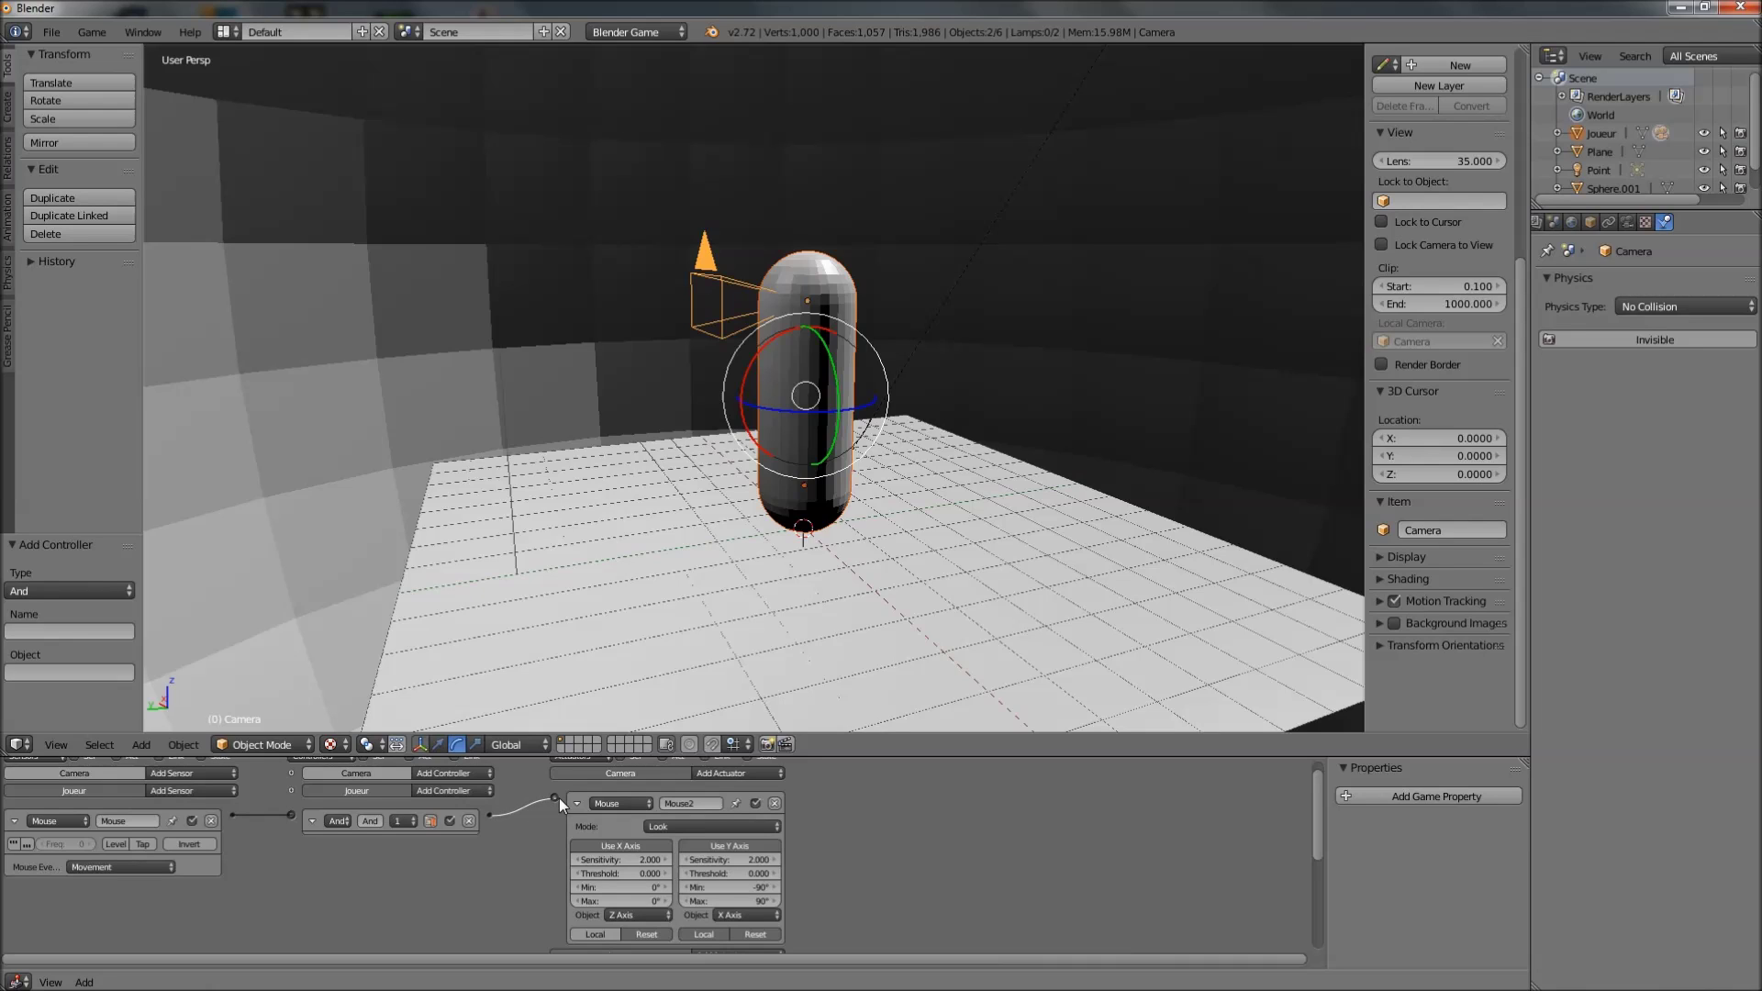
scroll(586, 820, "up", 1)
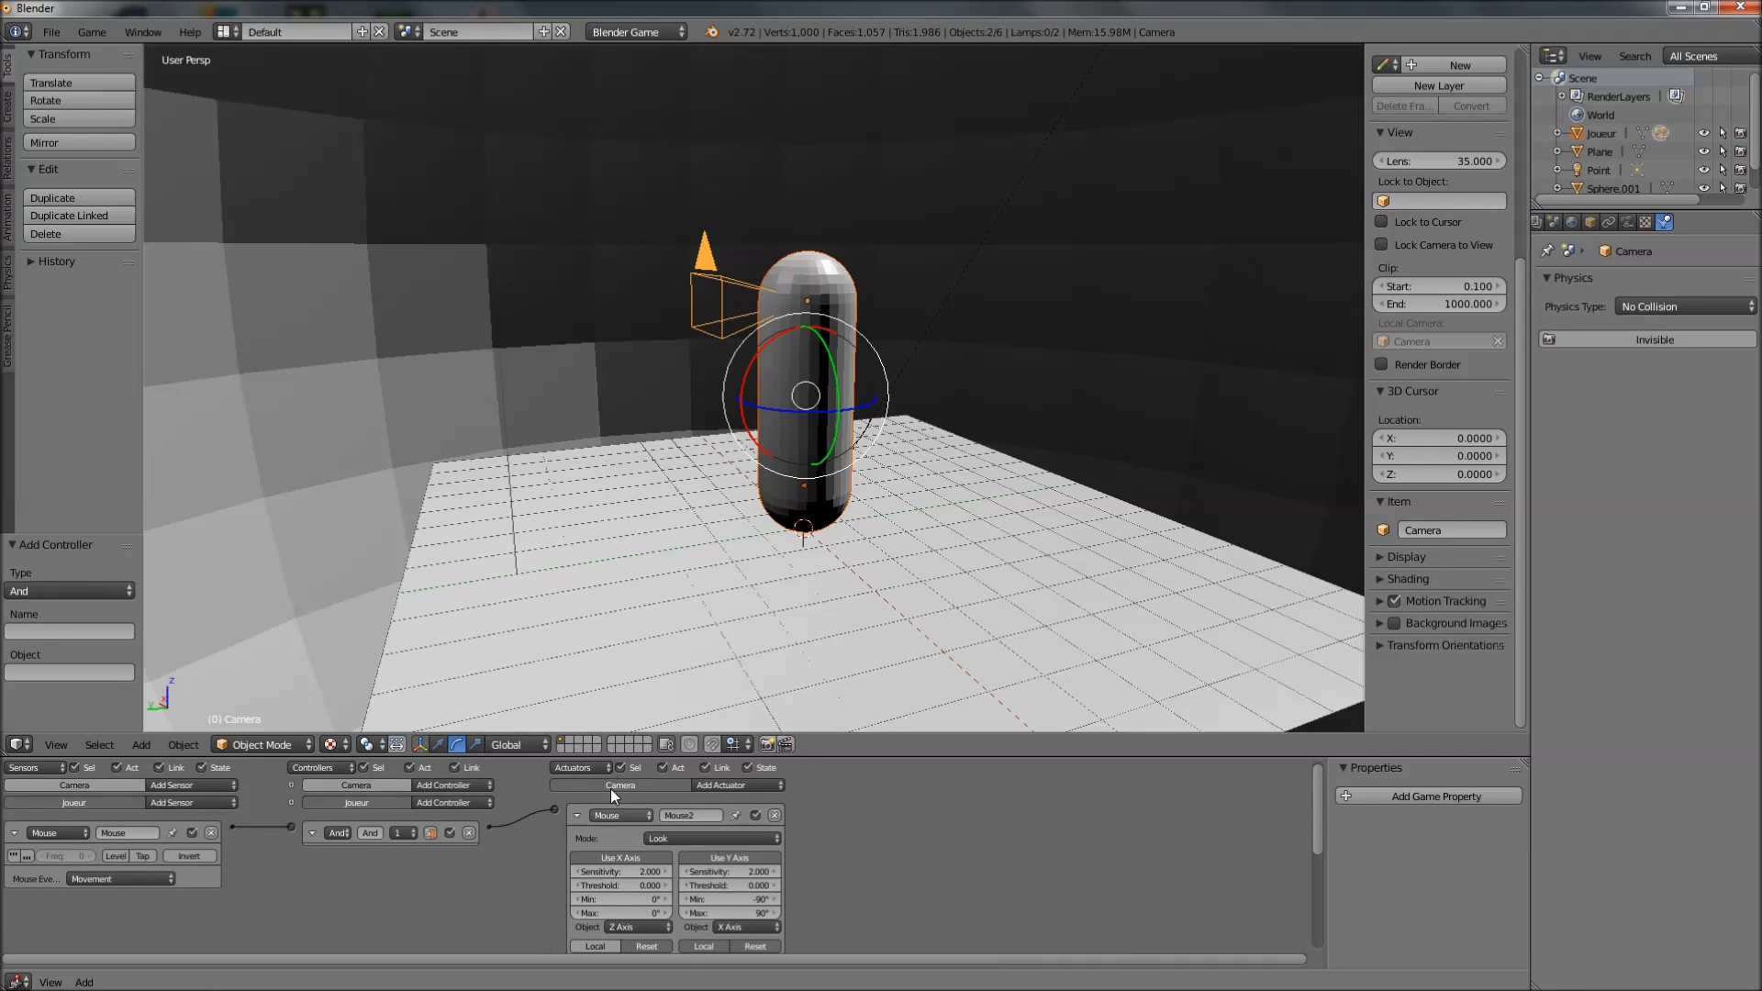
Link the And controller to Joueur's own Mouse actuator as well
scroll(603, 793, "down", 3)
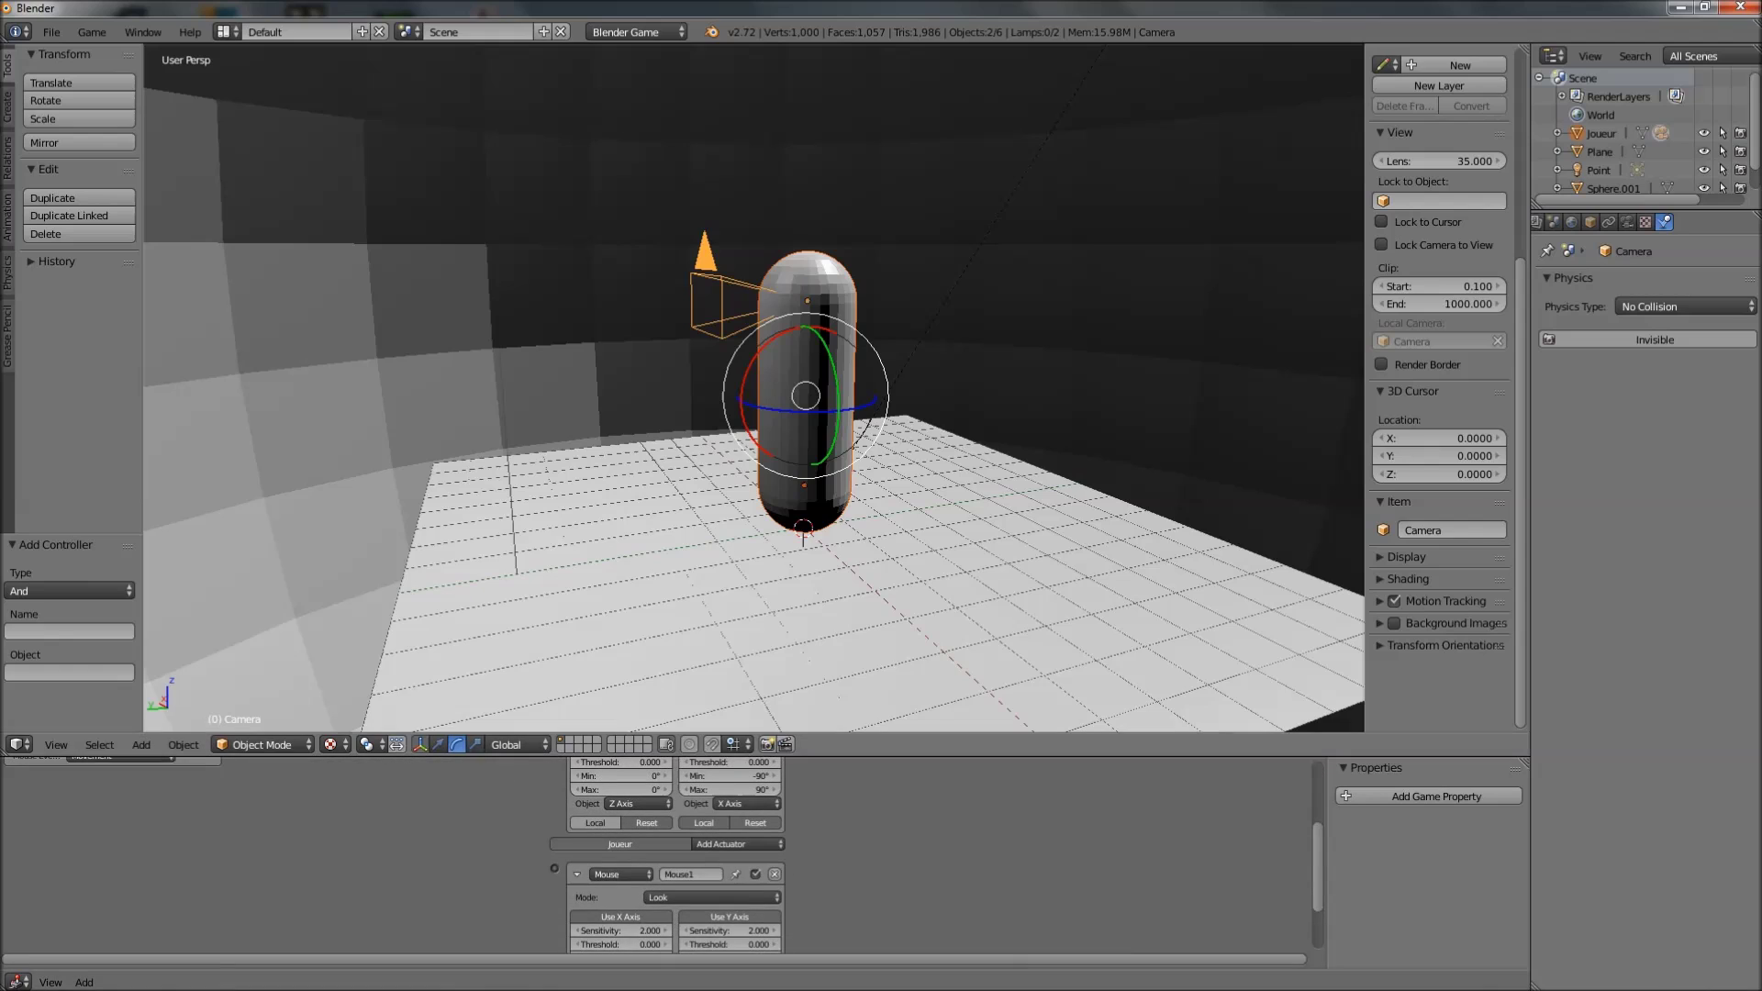
scroll(571, 846, "up", 2)
scroll(576, 879, "down", 2, "ctrl")
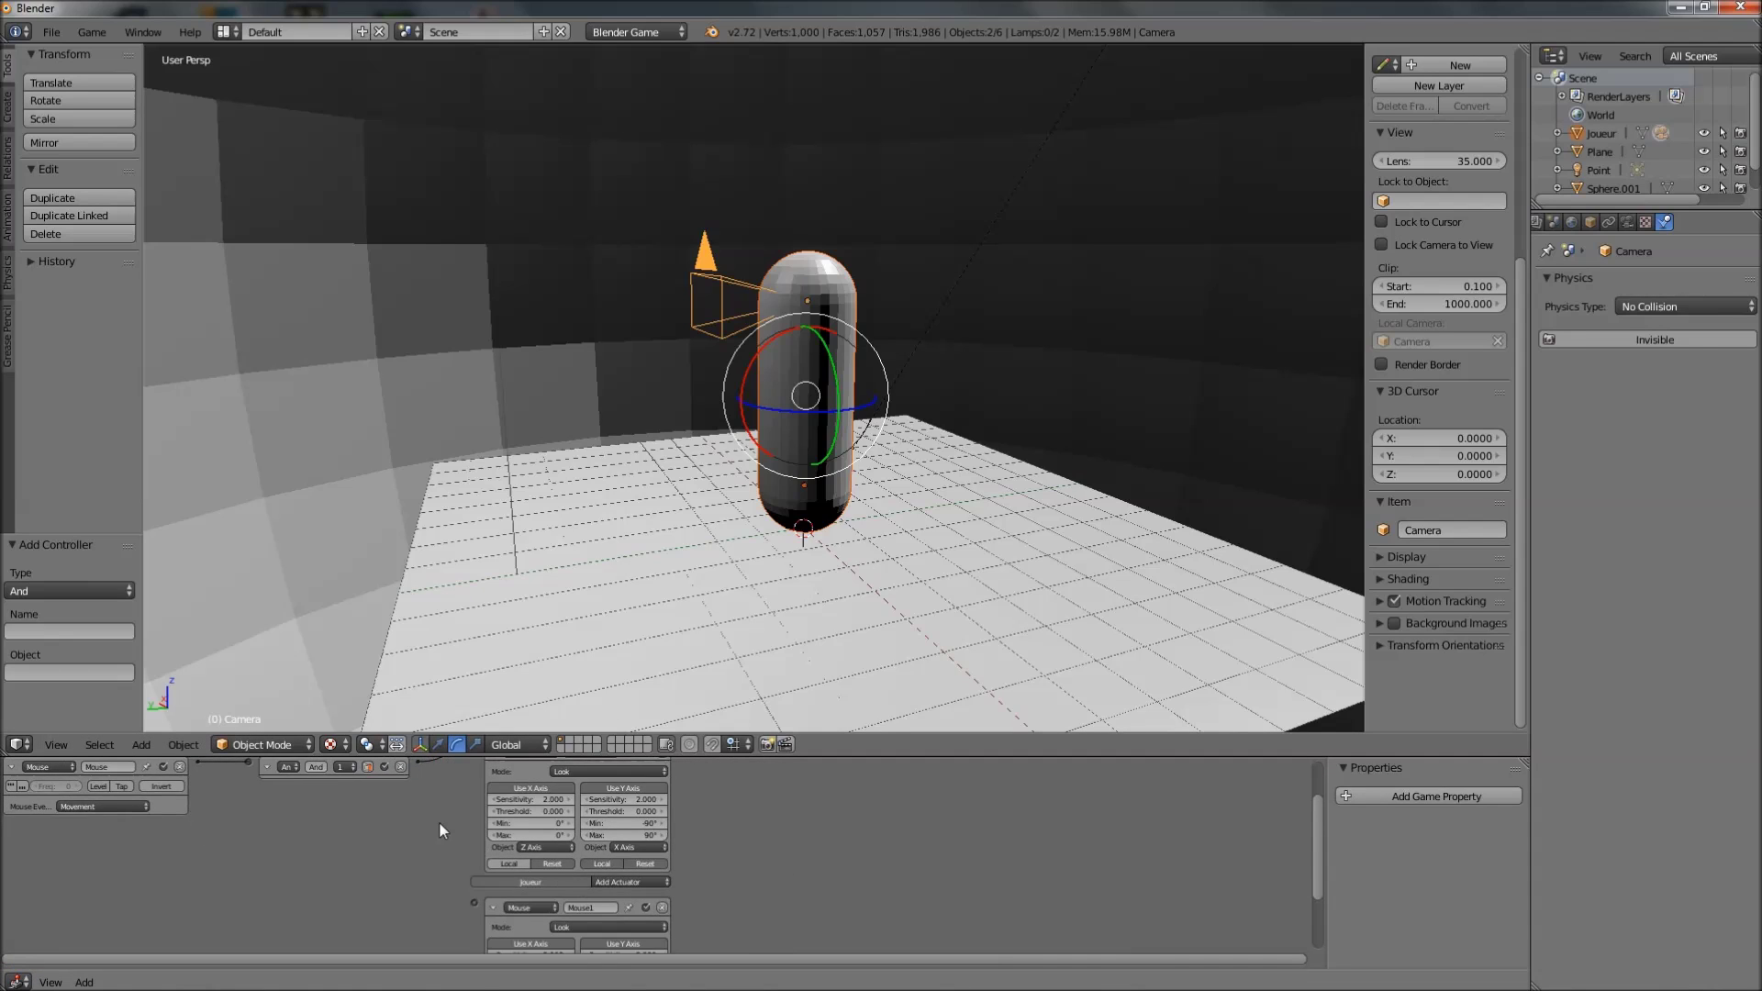
scroll(439, 822, "down", 1, "ctrl")
scroll(401, 789, "down", 1, "ctrl")
left_click_drag(385, 769, 438, 901)
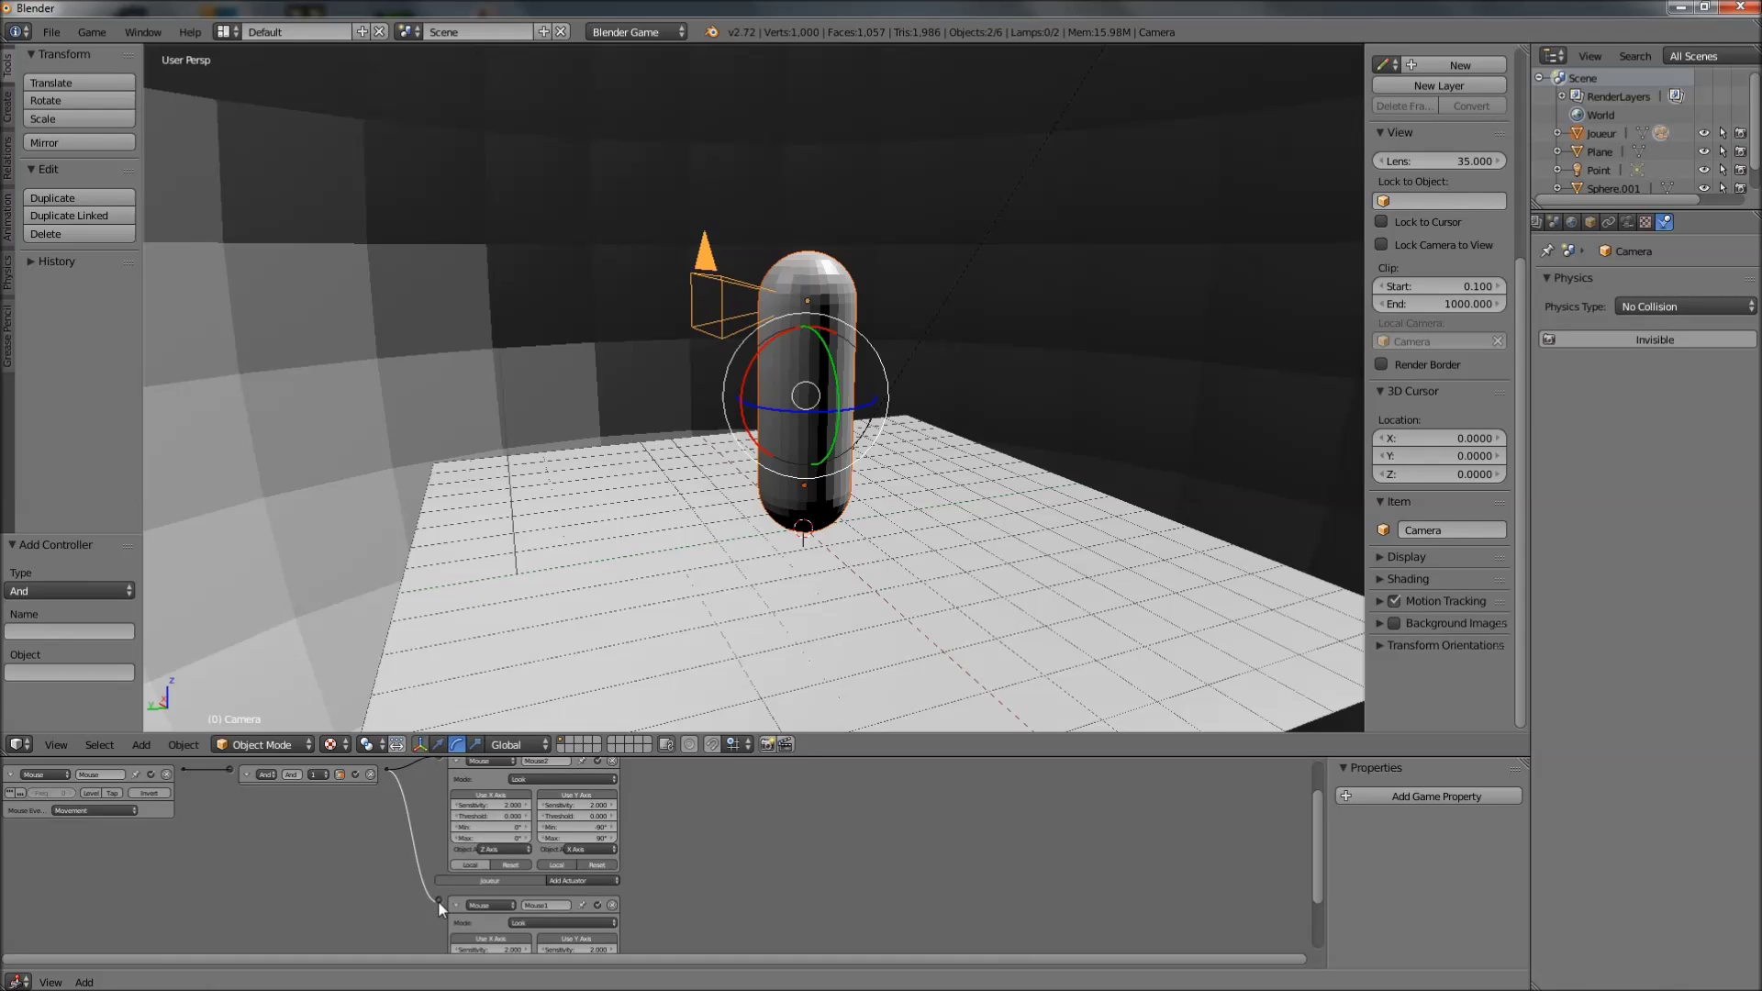
middle_click_drag(307, 820, 395, 852)
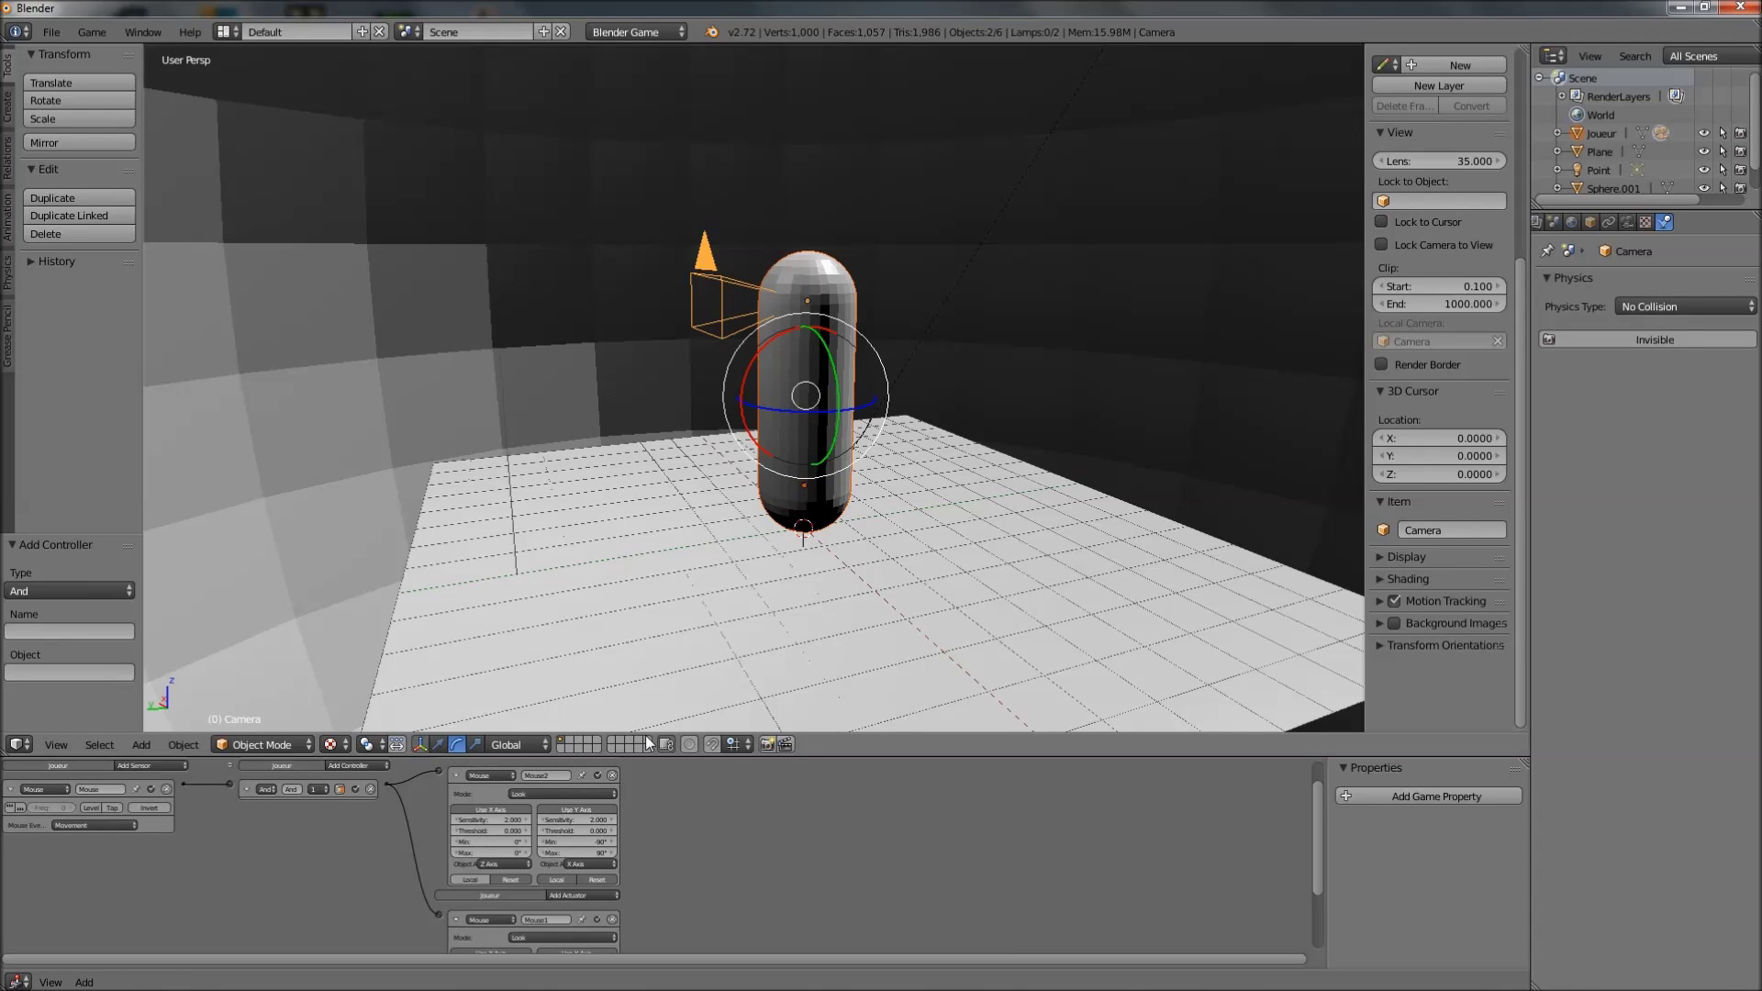
Deselect everything and run the game preview to test the mouse-look logic, then end it
key("a")
middle_click_drag(627, 407, 739, 444)
key("p")
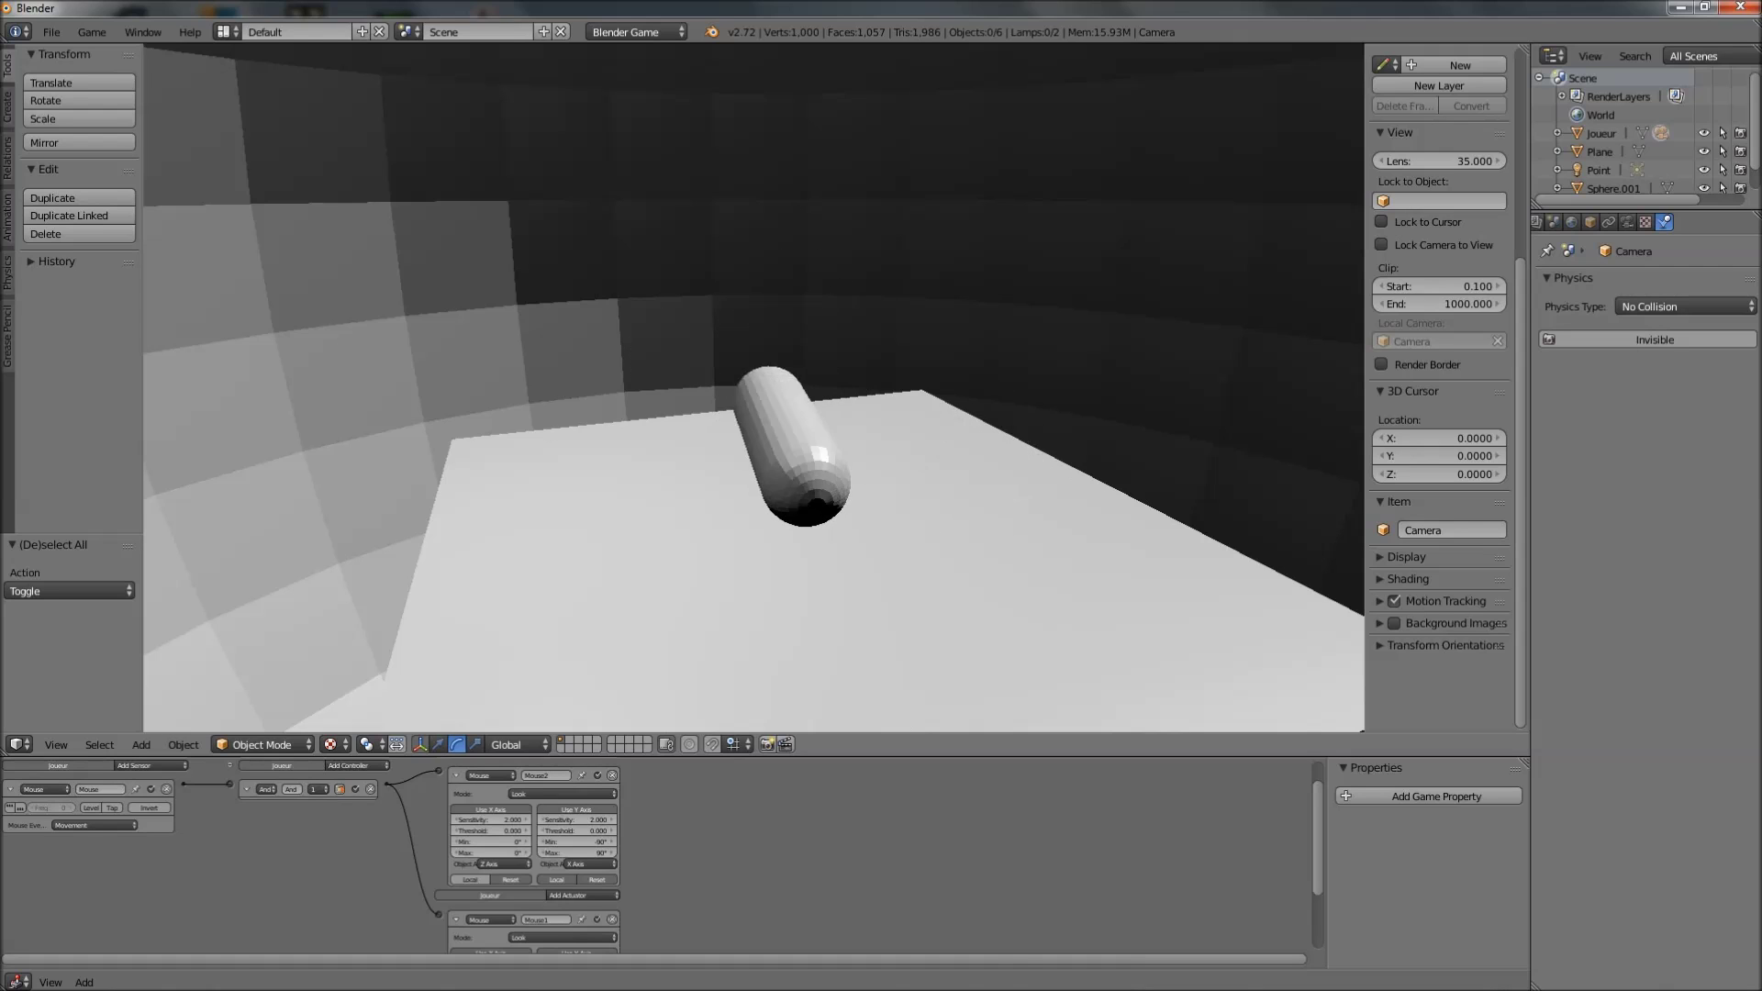
key("Escape")
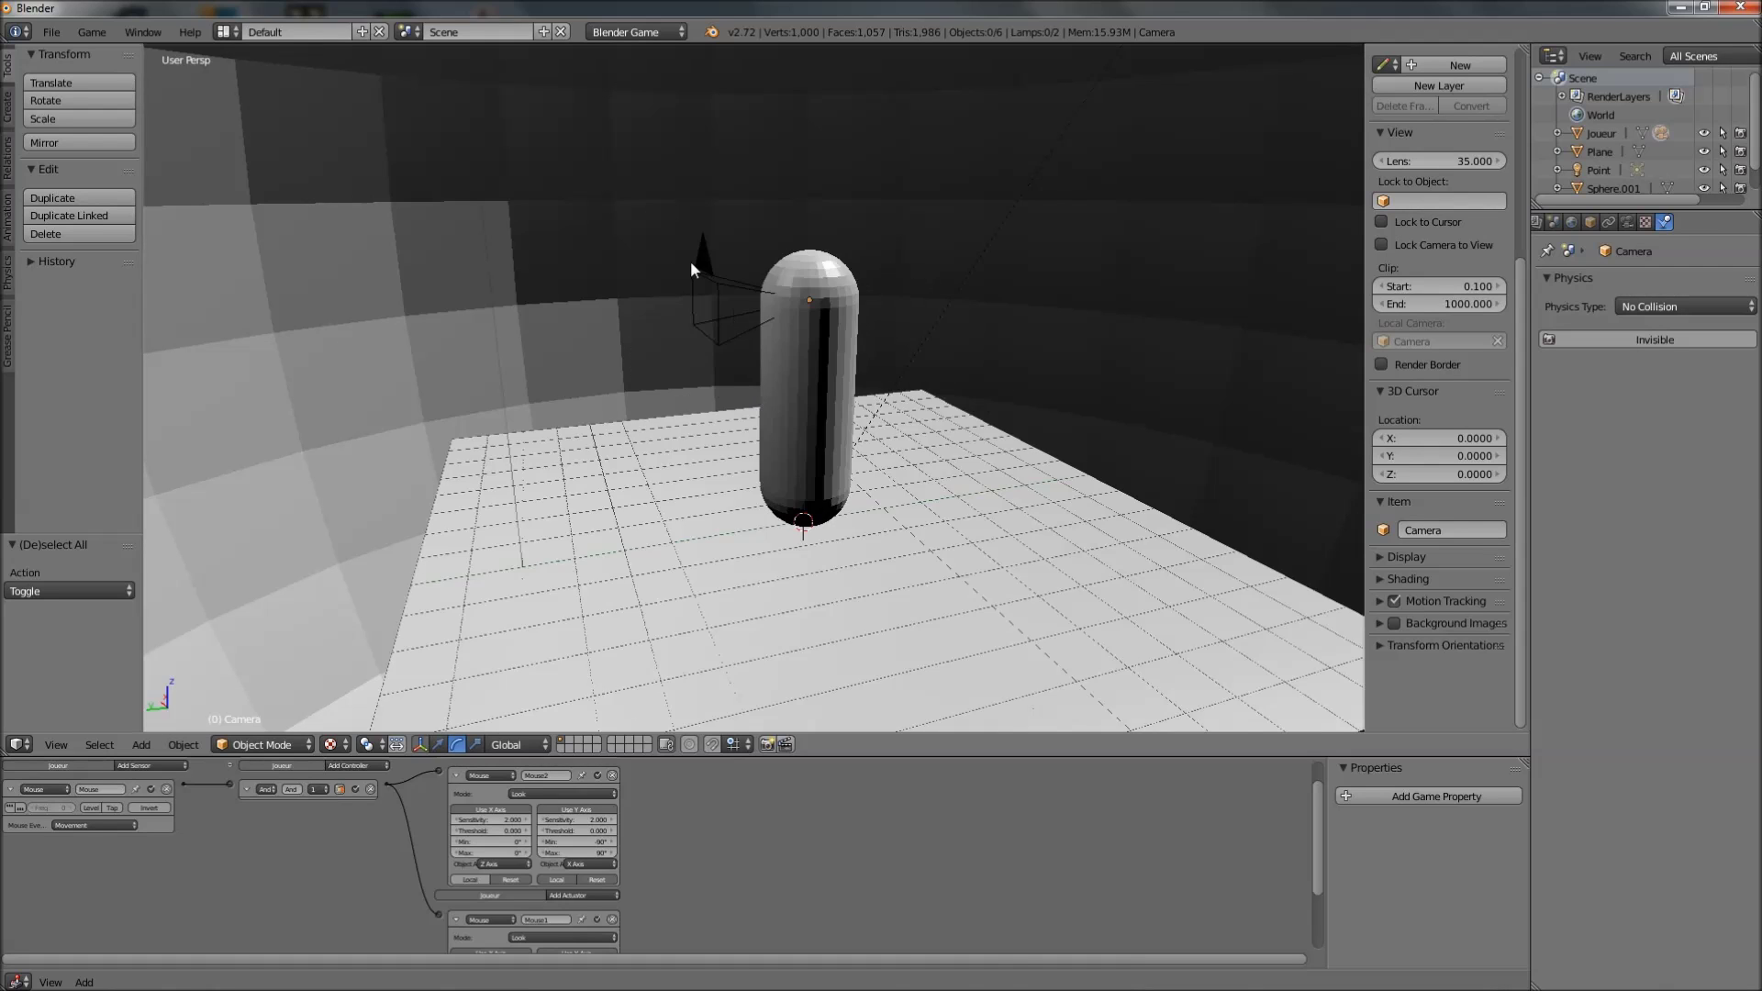
Add a cone mesh and raise it 6 units along Z to the top of the capsule
right_click(717, 283)
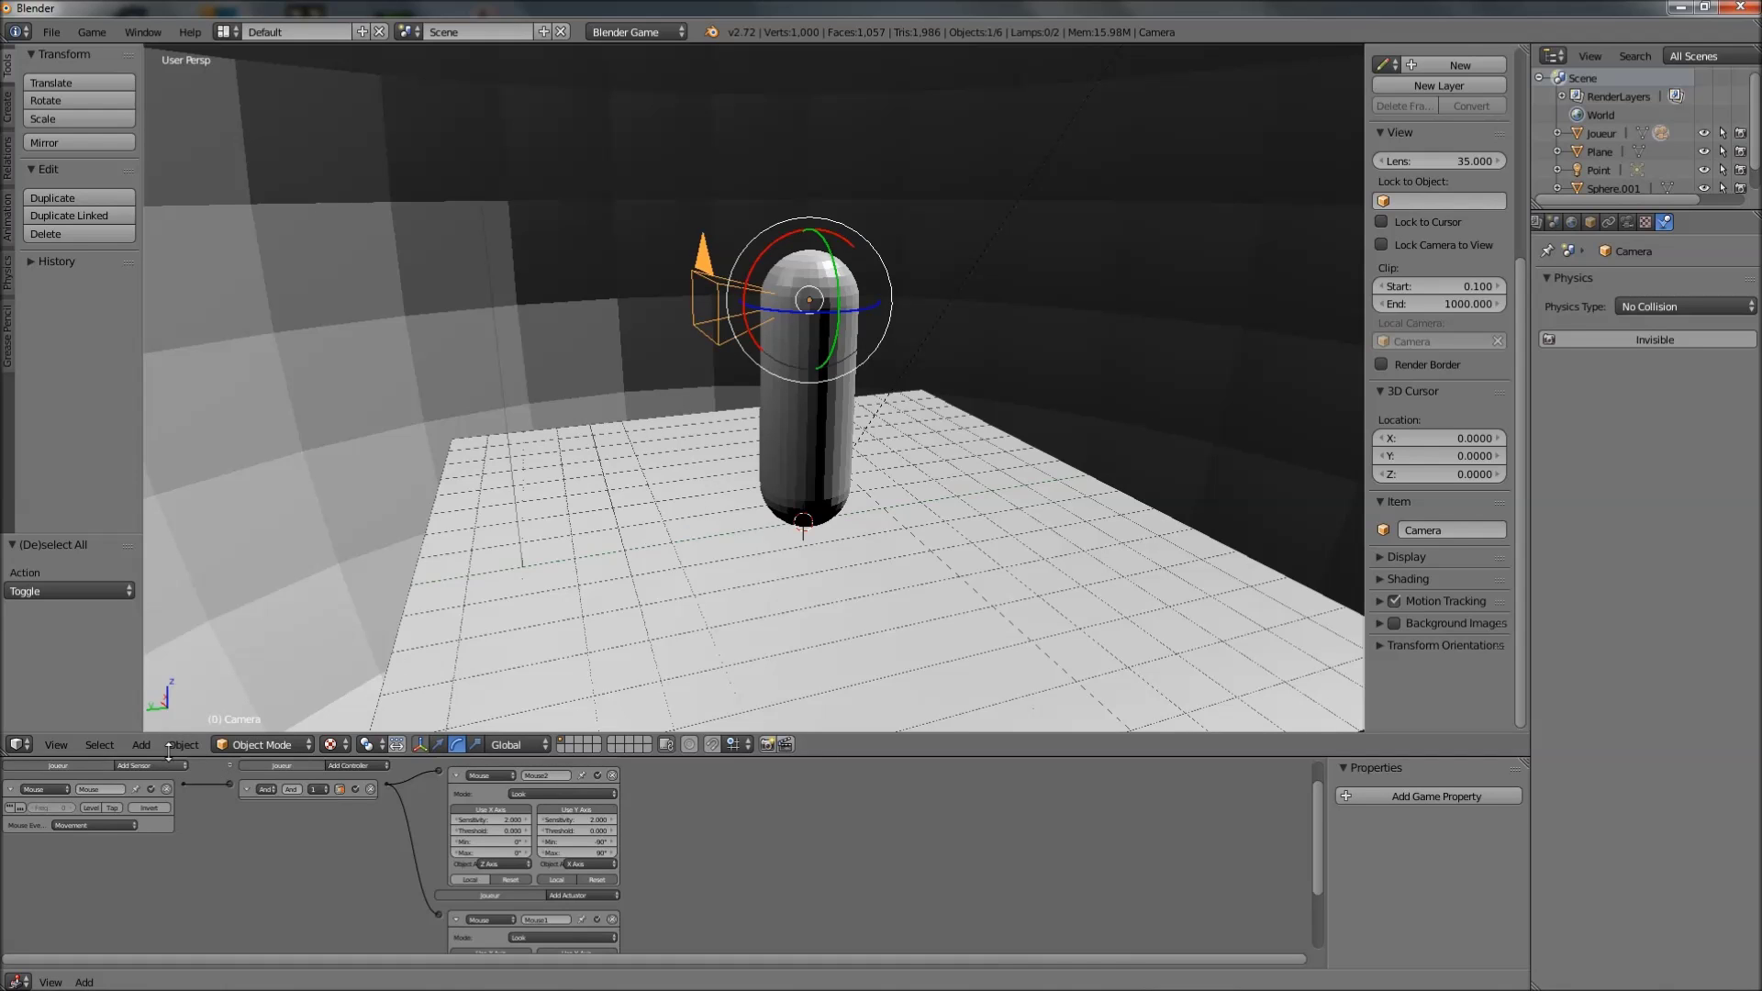
middle_click_drag(729, 472, 409, 610)
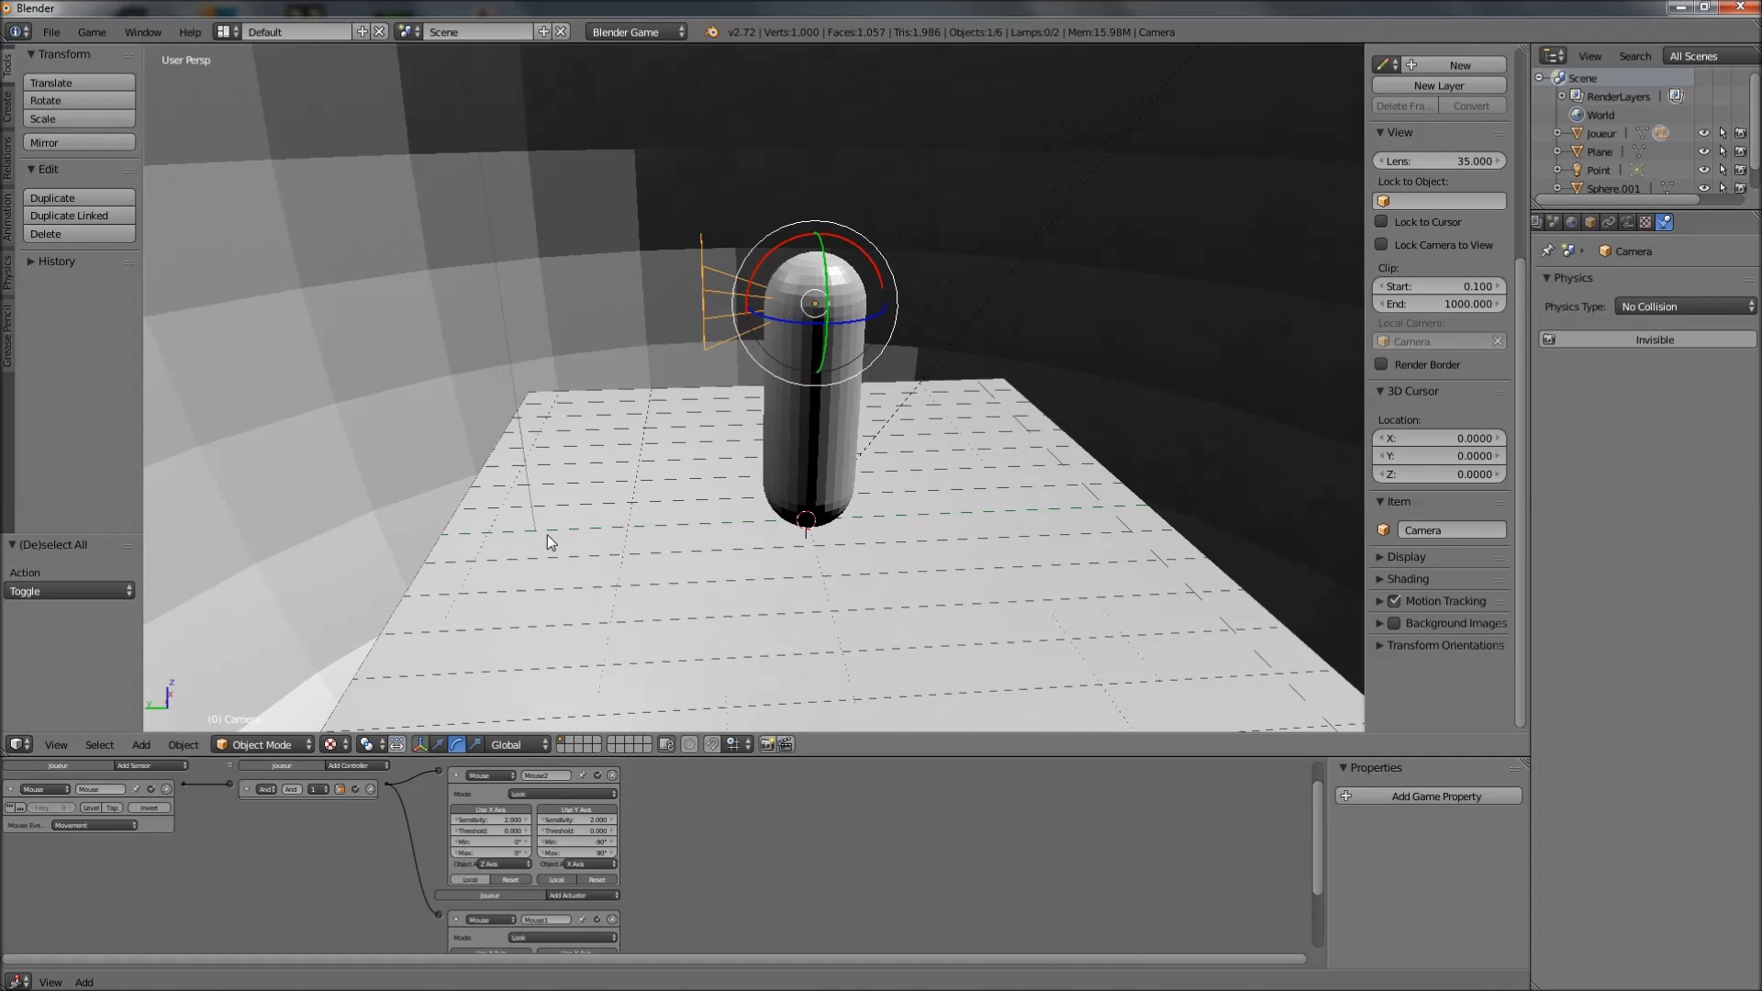
middle_click_drag(547, 534, 224, 707)
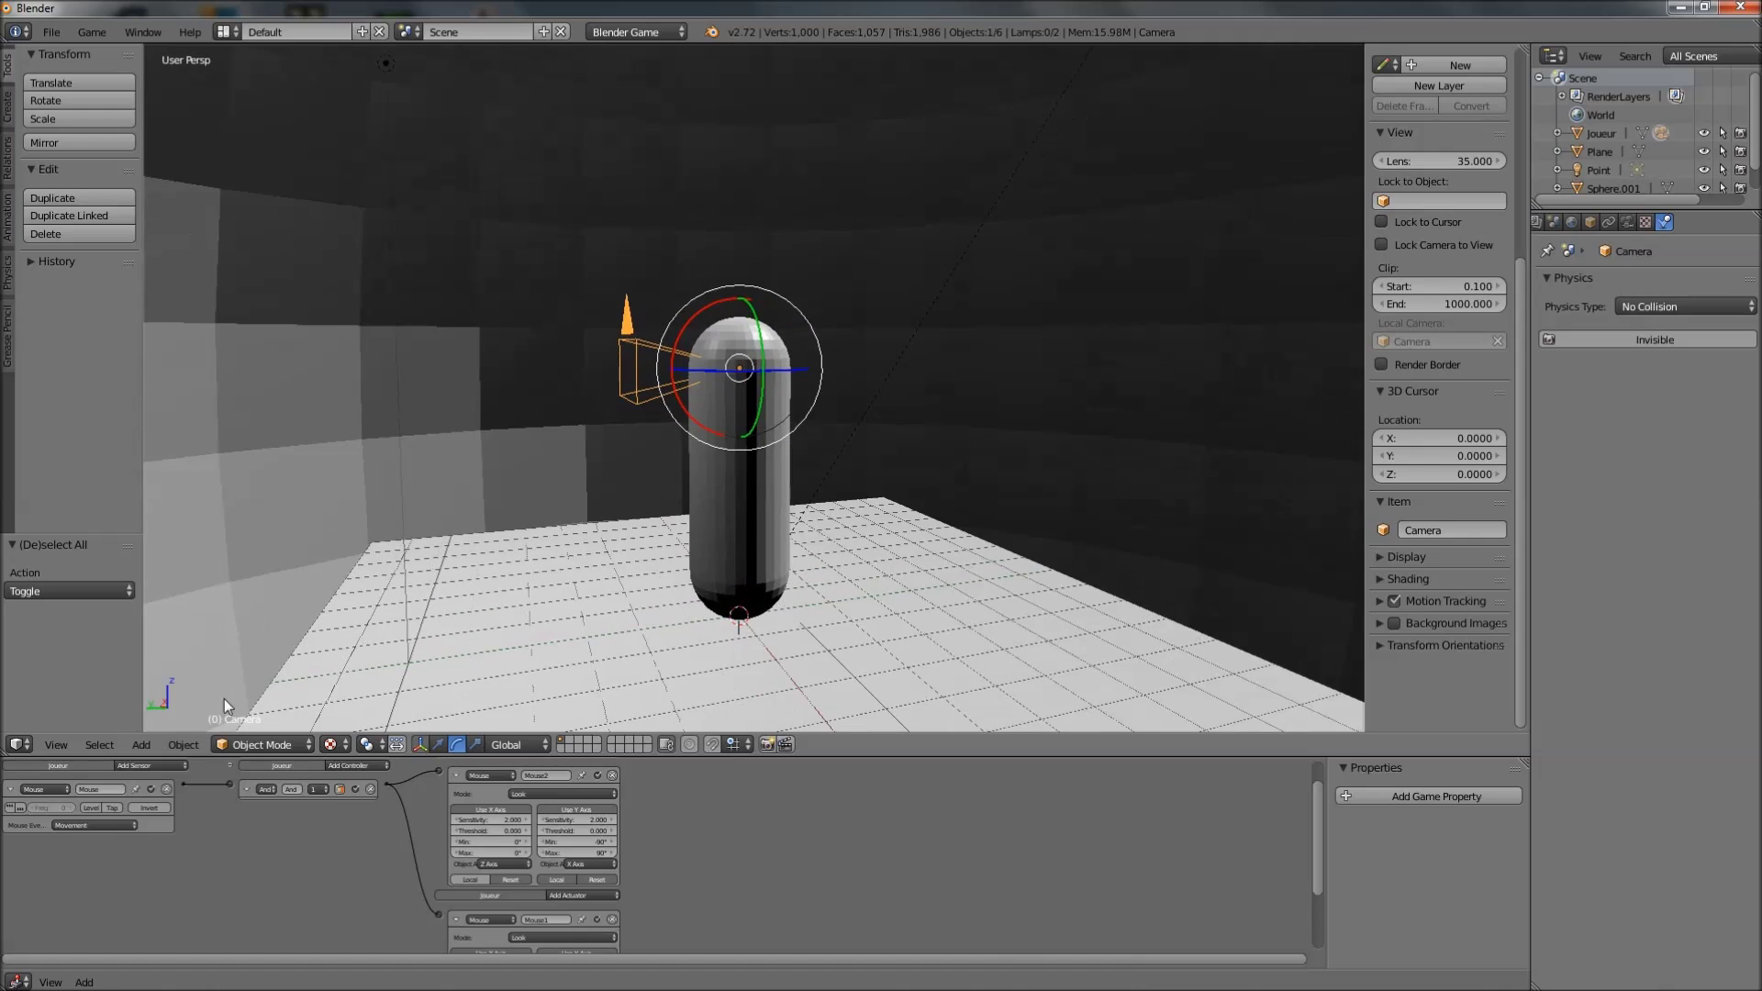
left_click(141, 745)
mouse_move(161, 725)
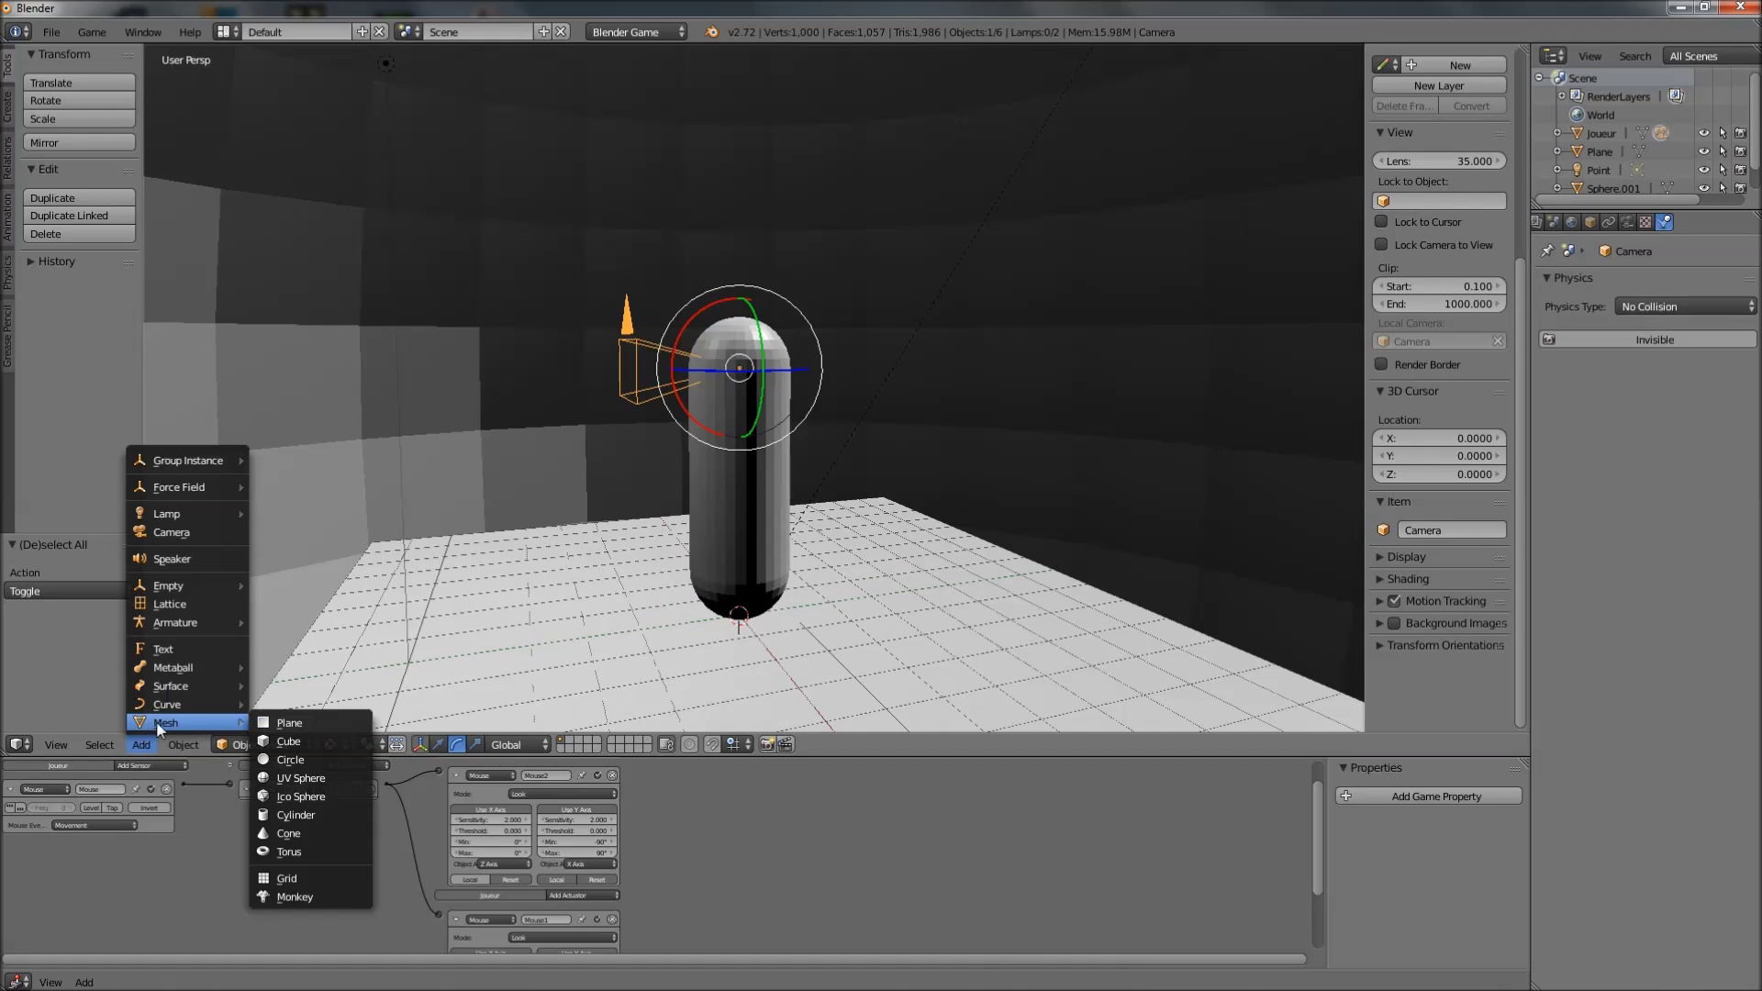
left_click(301, 827)
key("g")
key("z")
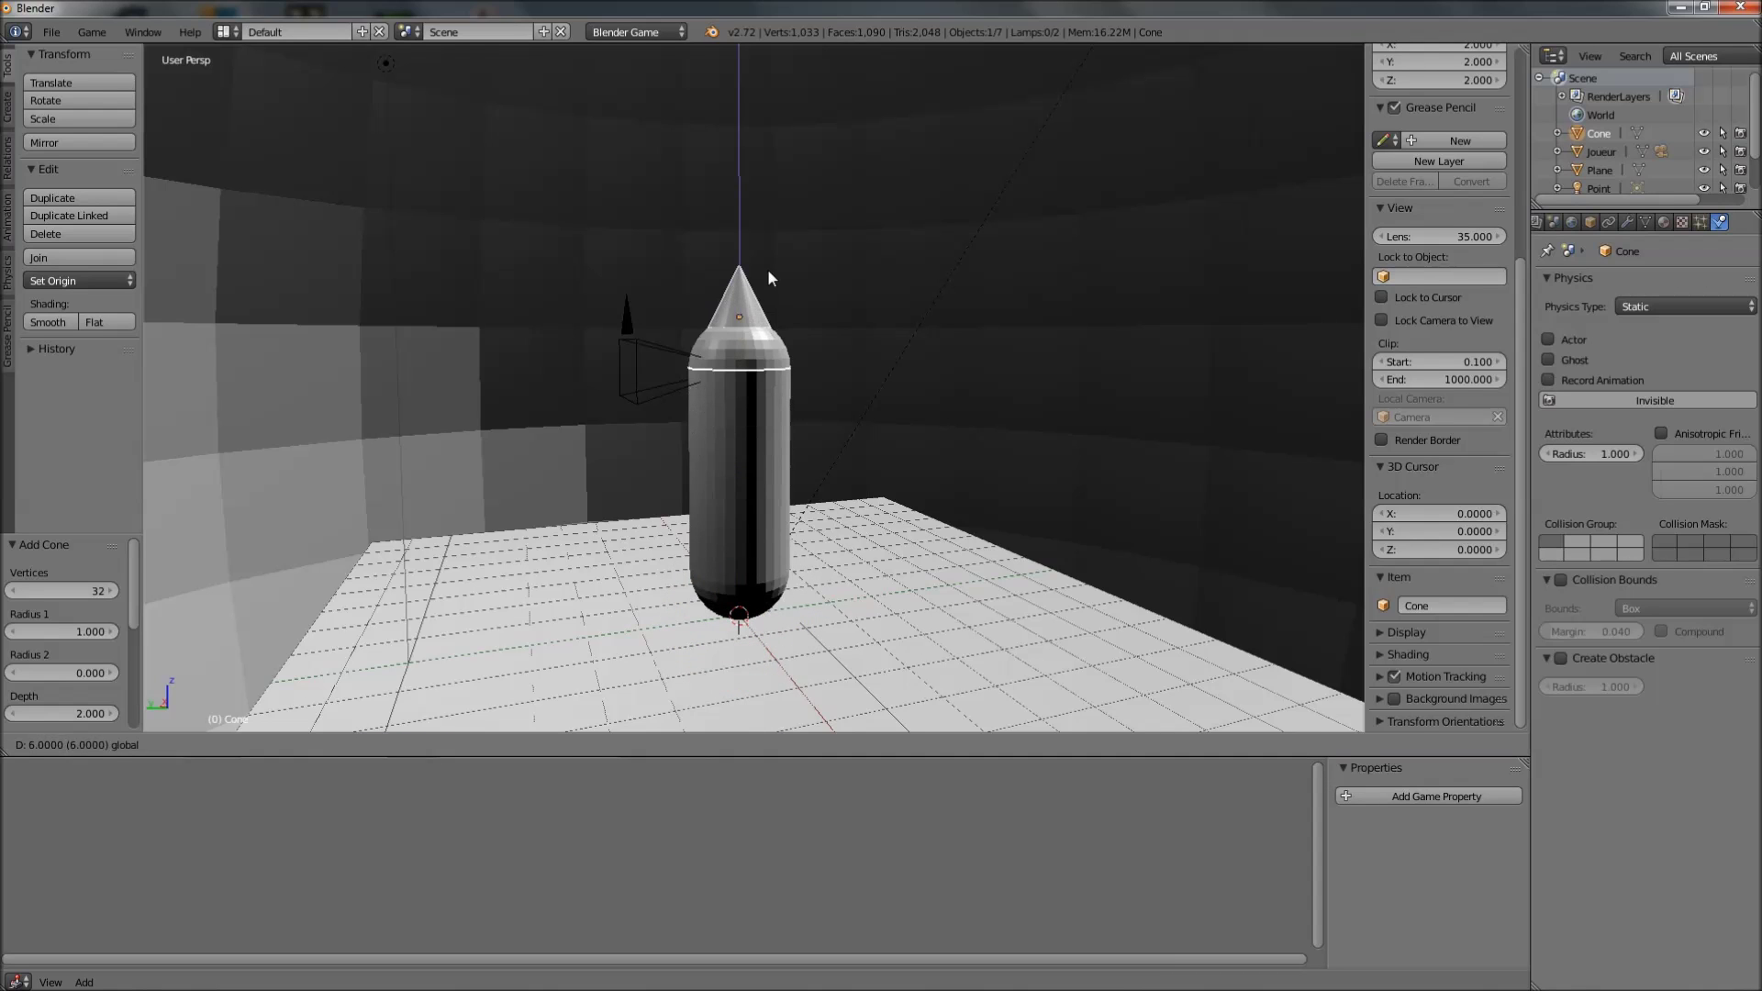
left_click(767, 268)
Rotate the cone -90° about the X axis and lower it 1 unit along Z
left_click(457, 744)
middle_click_drag(643, 569, 699, 431)
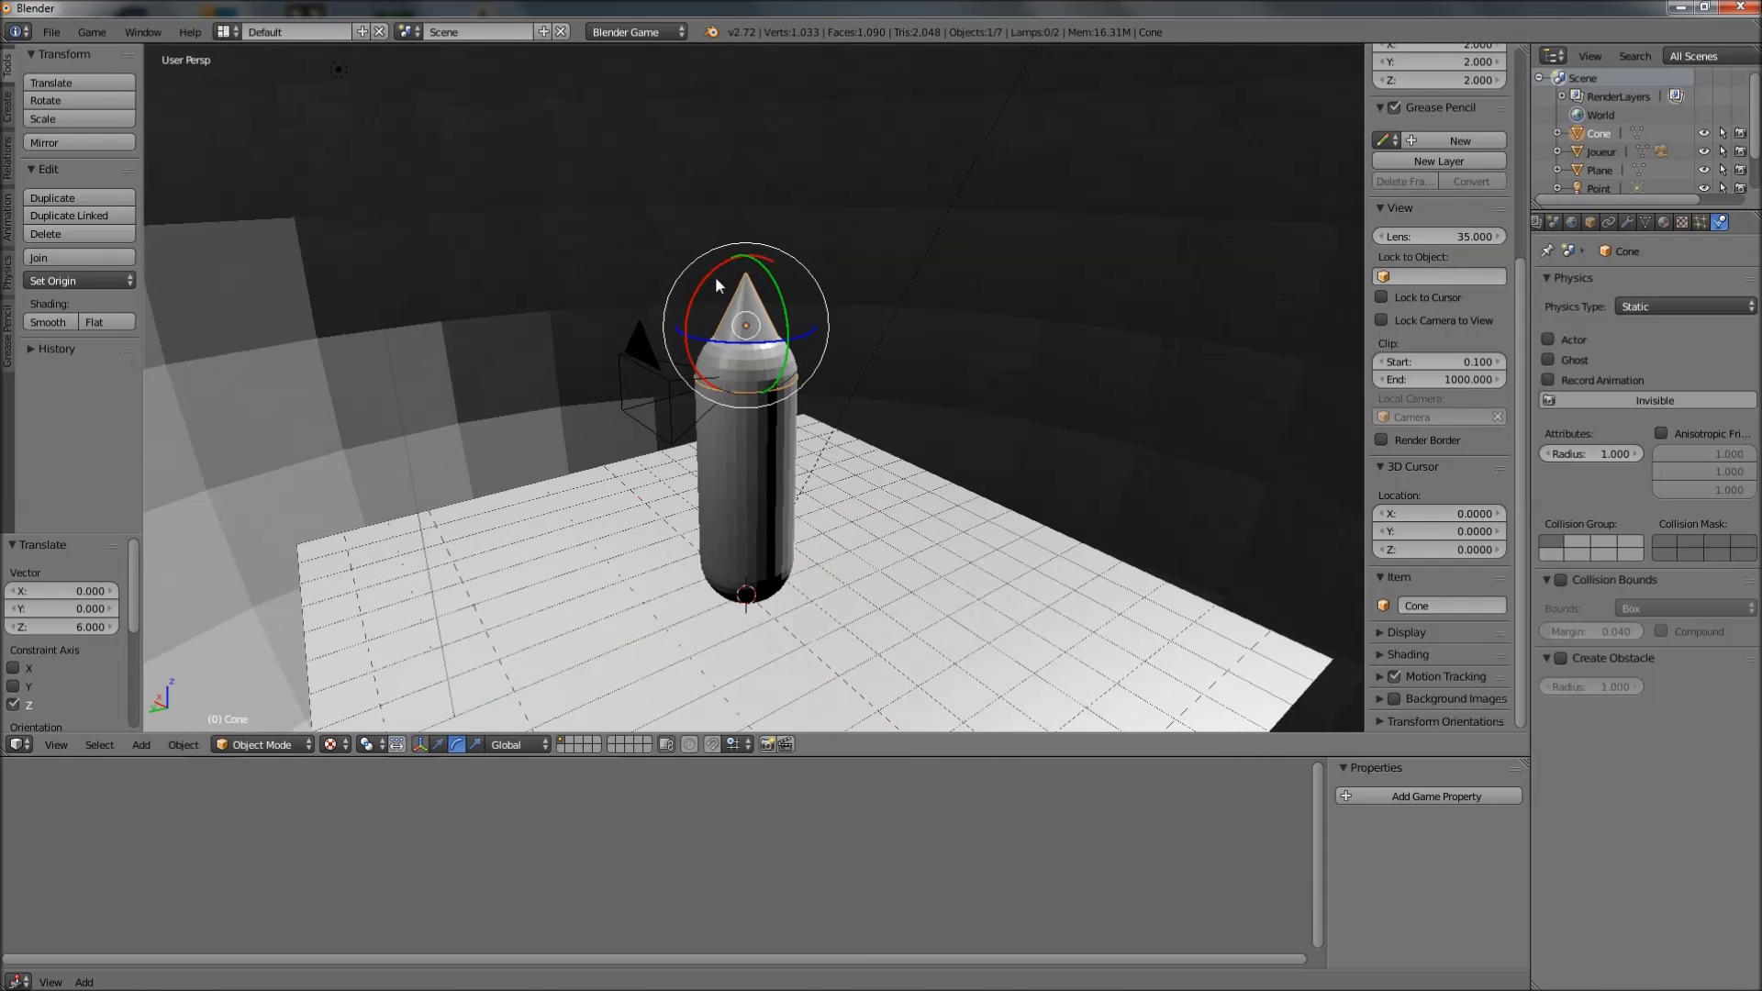
left_click_drag(703, 275, 633, 427)
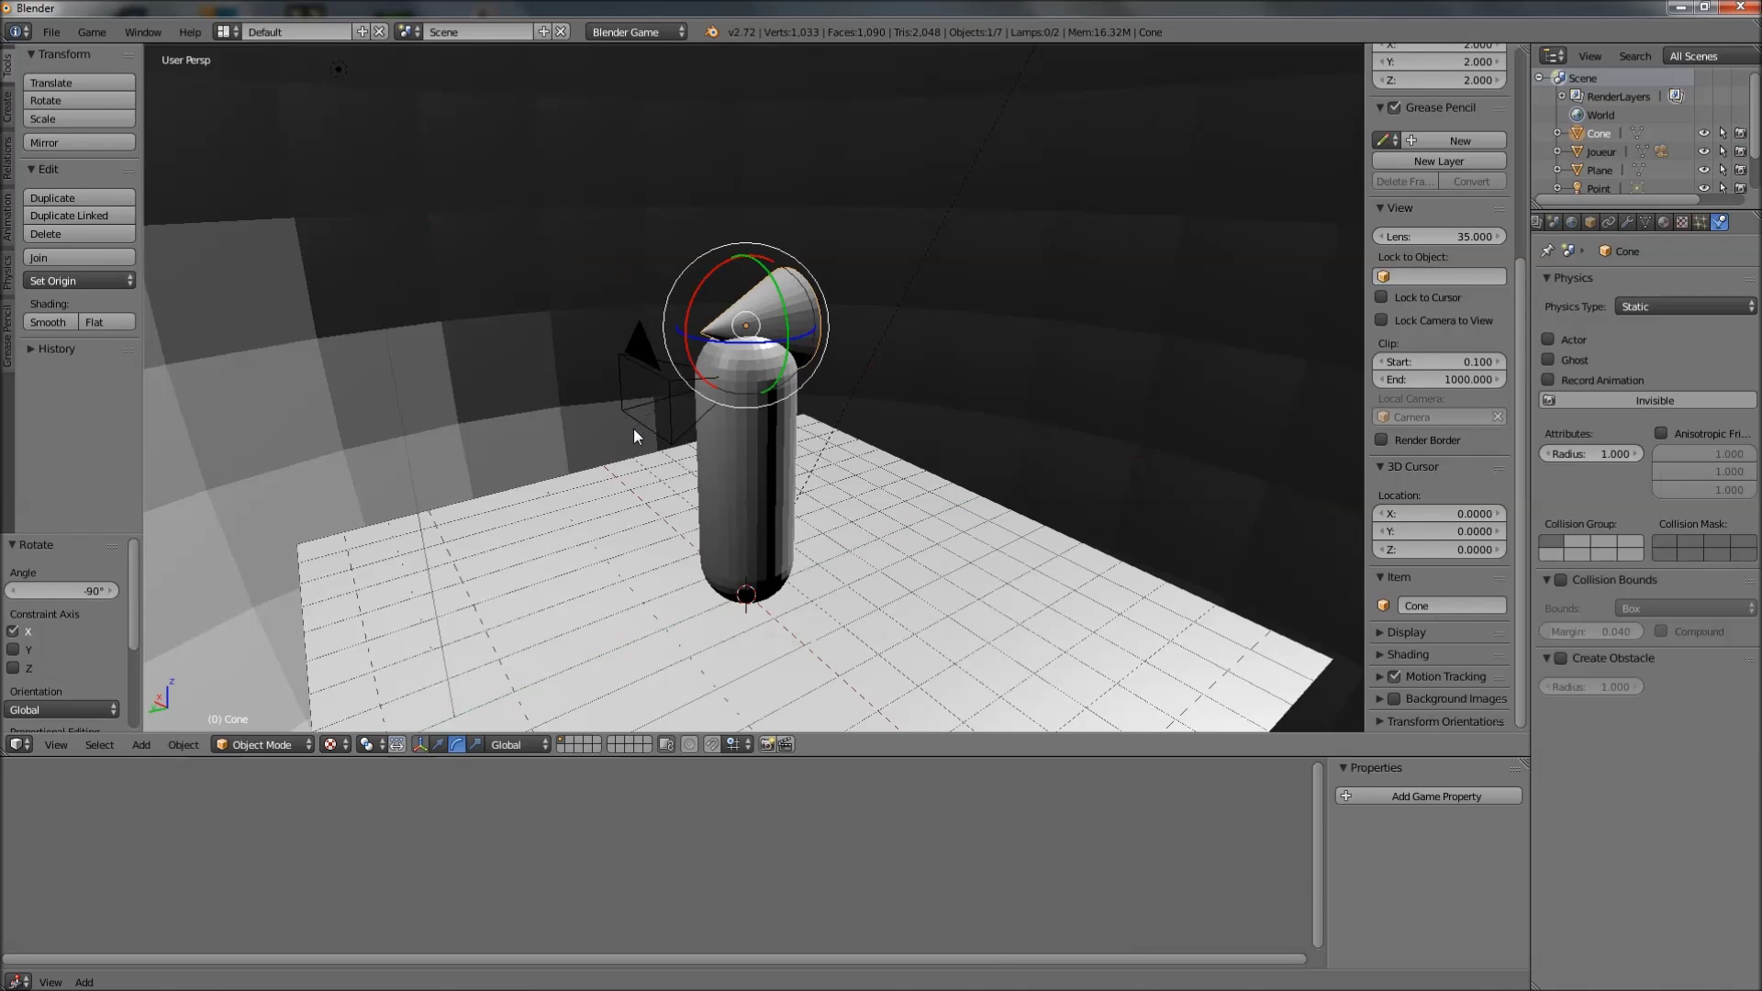
left_click(438, 744)
middle_click_drag(603, 613, 679, 356)
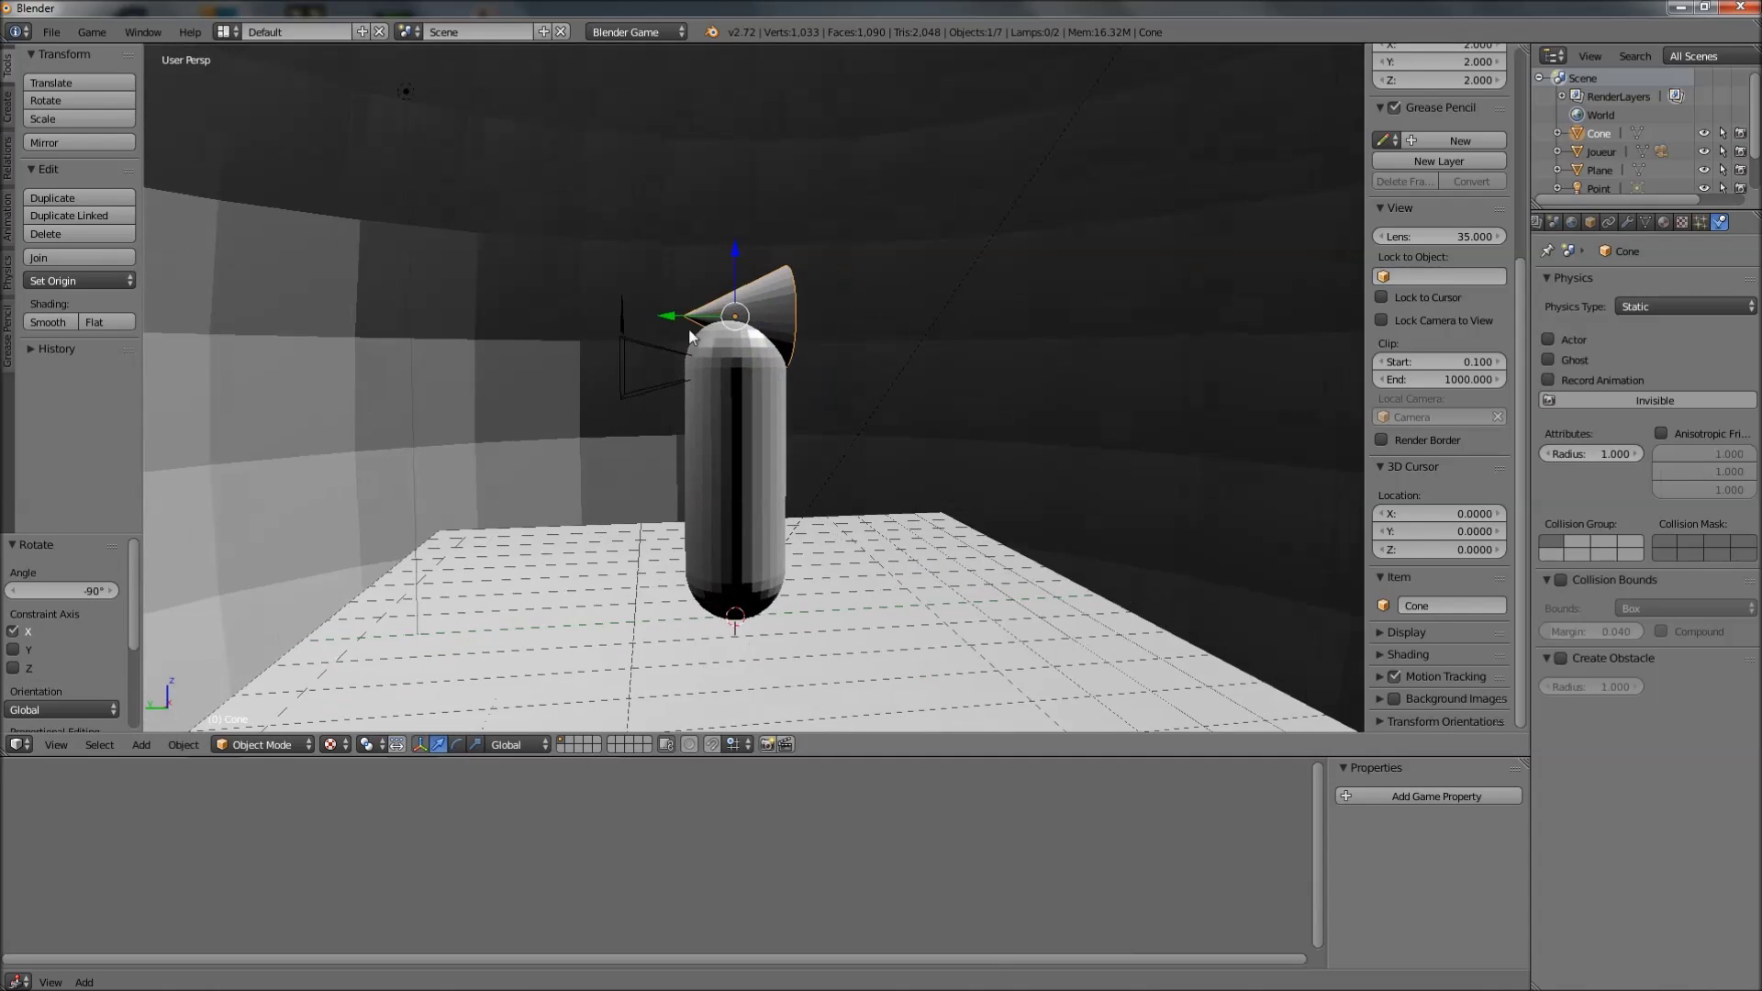
left_click_drag(664, 317, 667, 316)
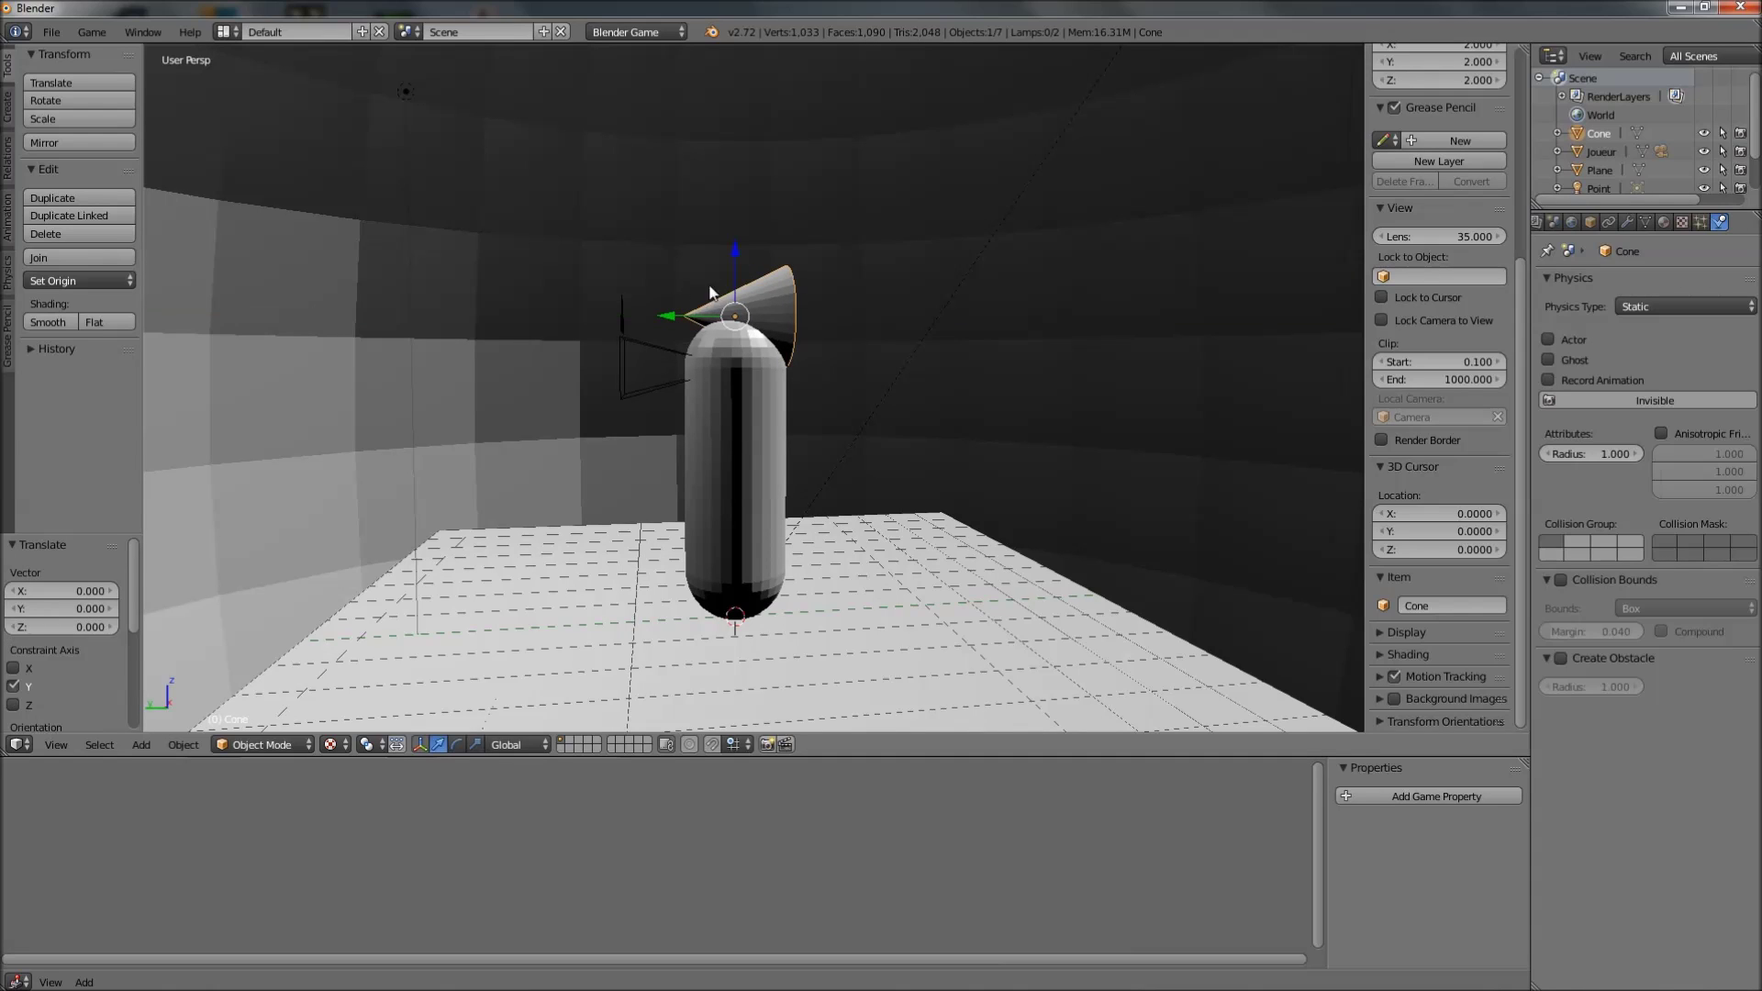
left_click_drag(742, 265, 742, 316)
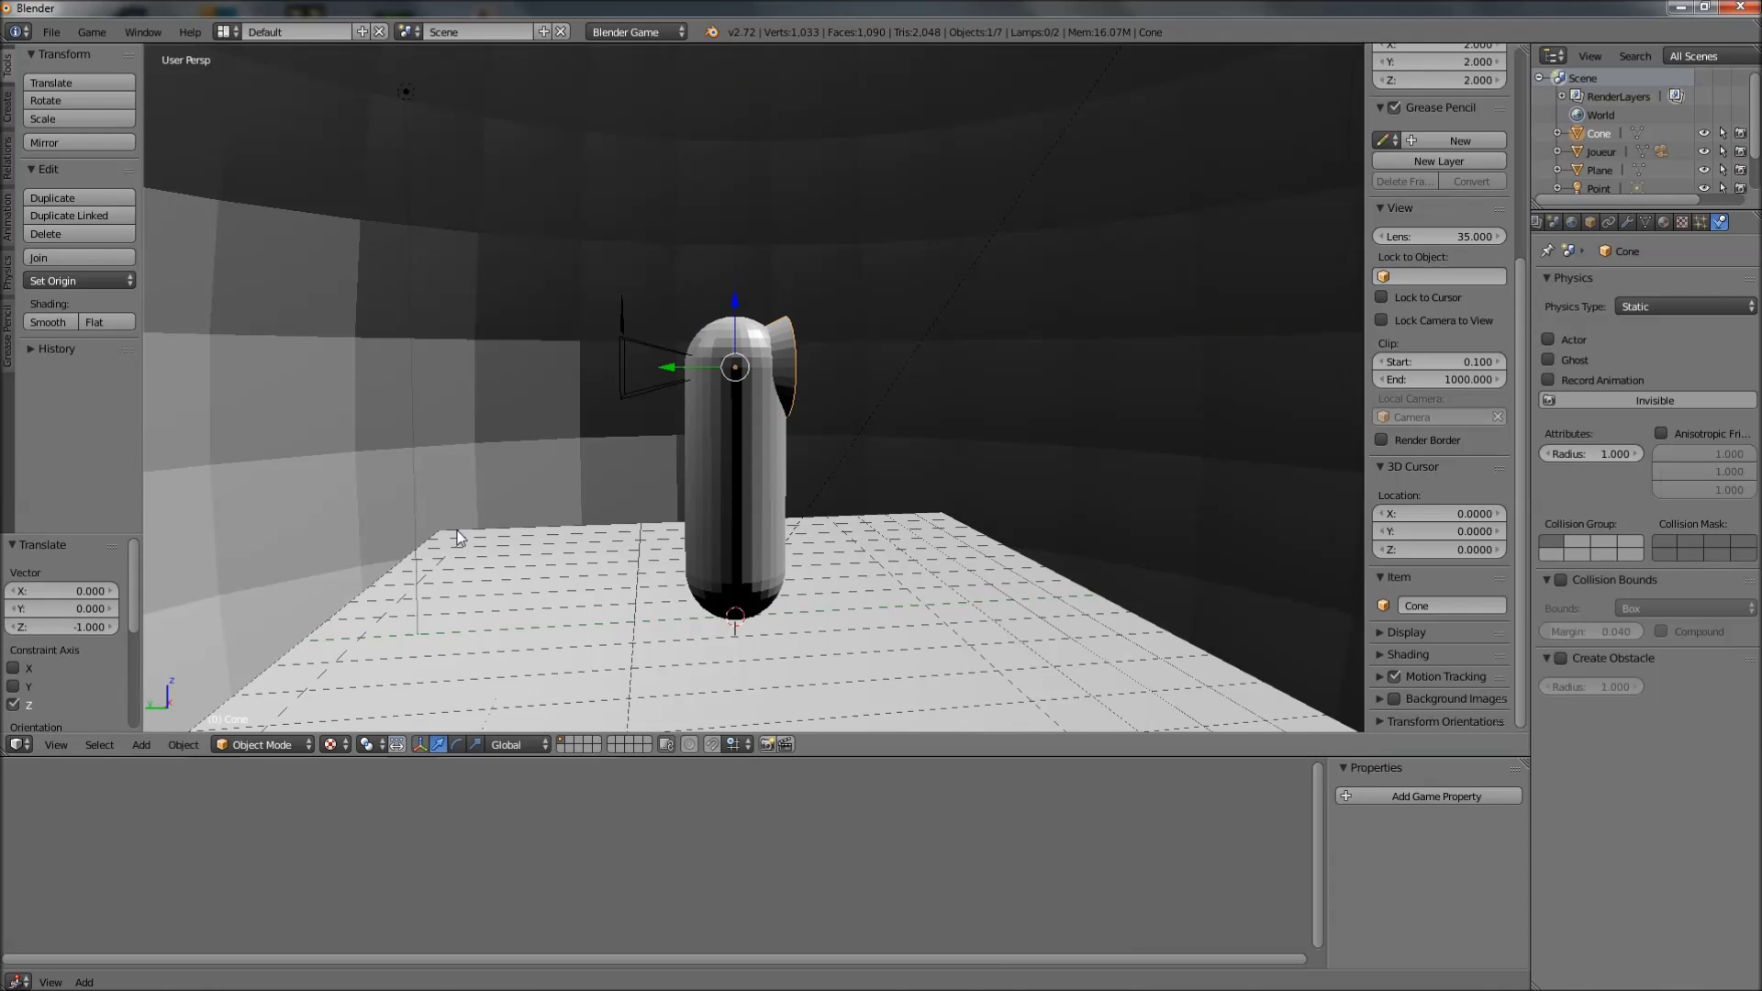
In Edit Mode, move the cone's whole mesh 1 unit along Y so it sticks out of the capsule's front, and return to Object Mode
left_click(268, 750)
left_click(257, 706)
key("a")
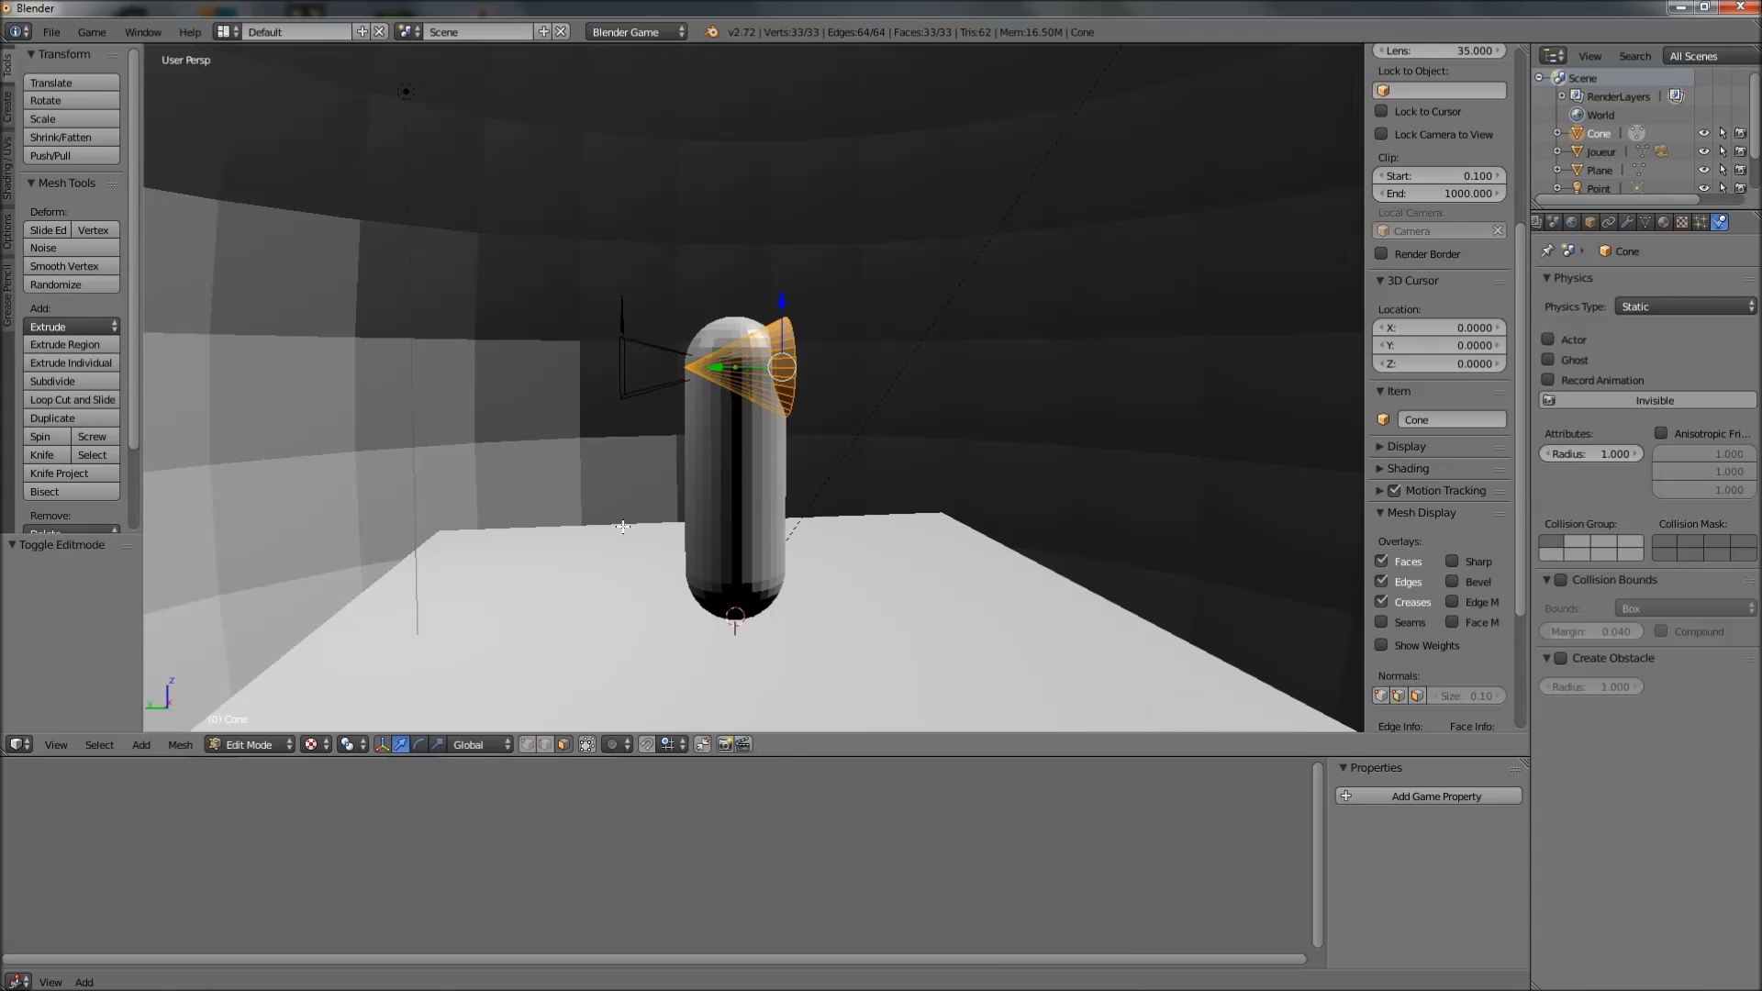
middle_click_drag(714, 461, 727, 385)
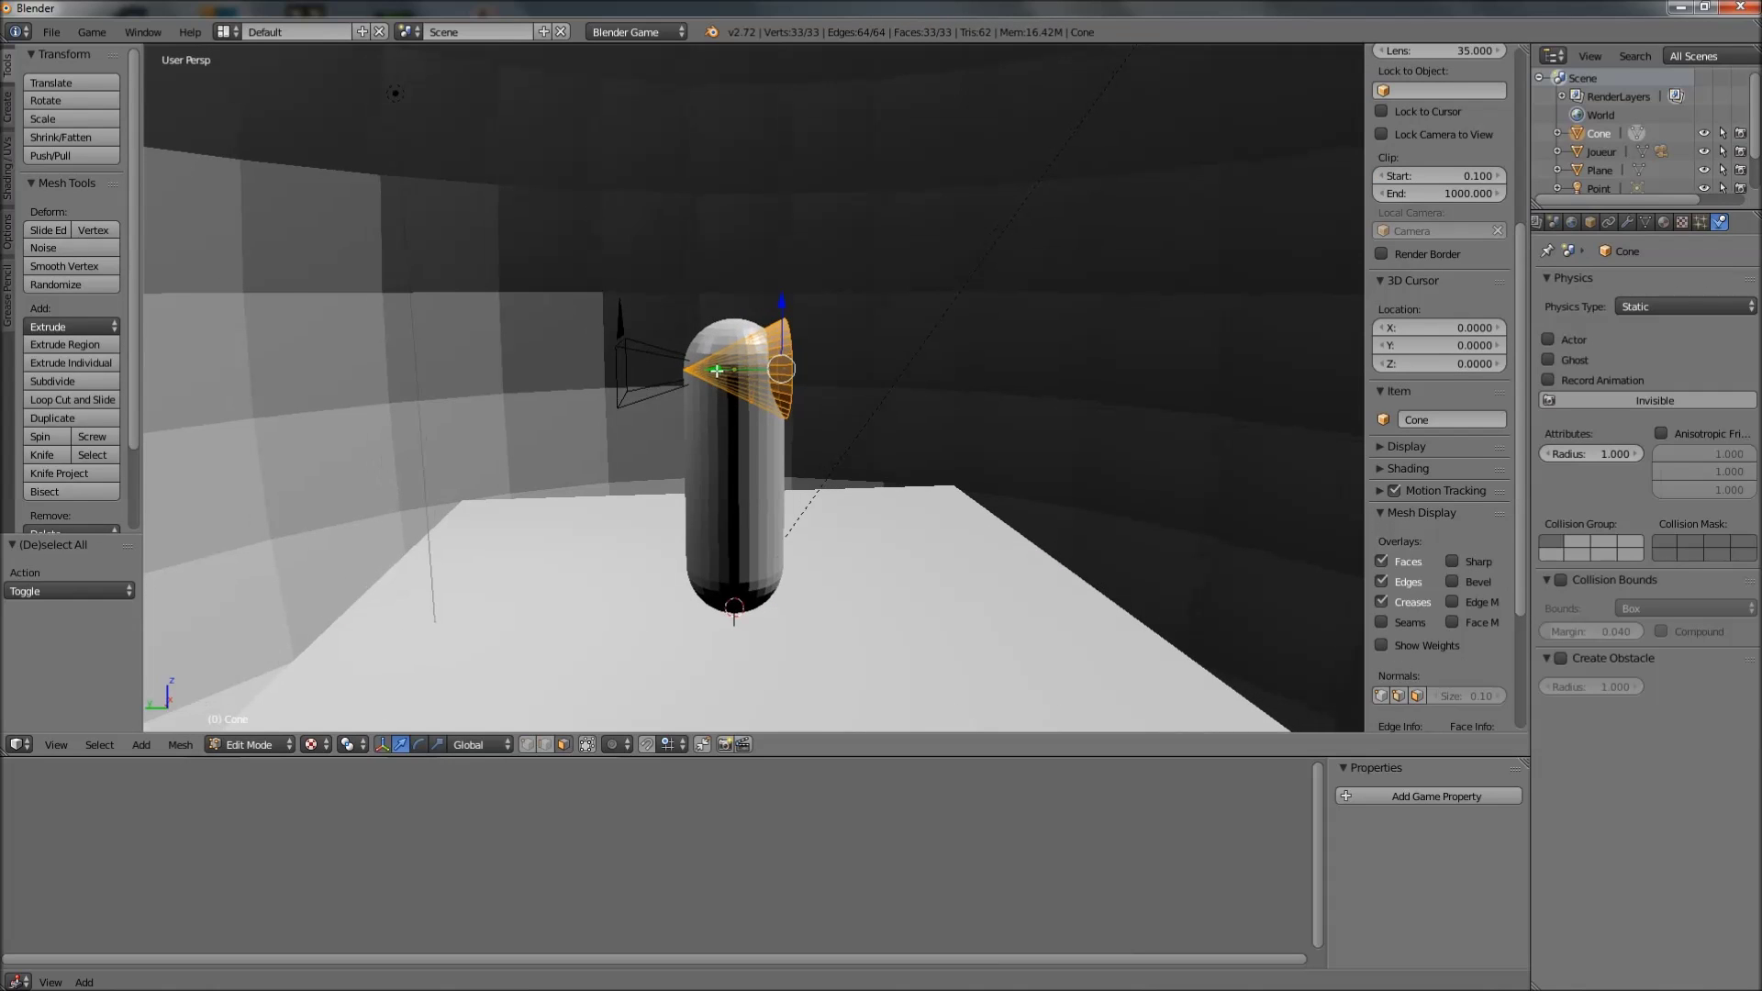
key("g")
key("y")
key("1")
key("Return")
mouse_move(749, 364)
middle_mouse_down()
mouse_move(698, 349)
mouse_move(757, 360)
mouse_move(725, 369)
middle_mouse_up()
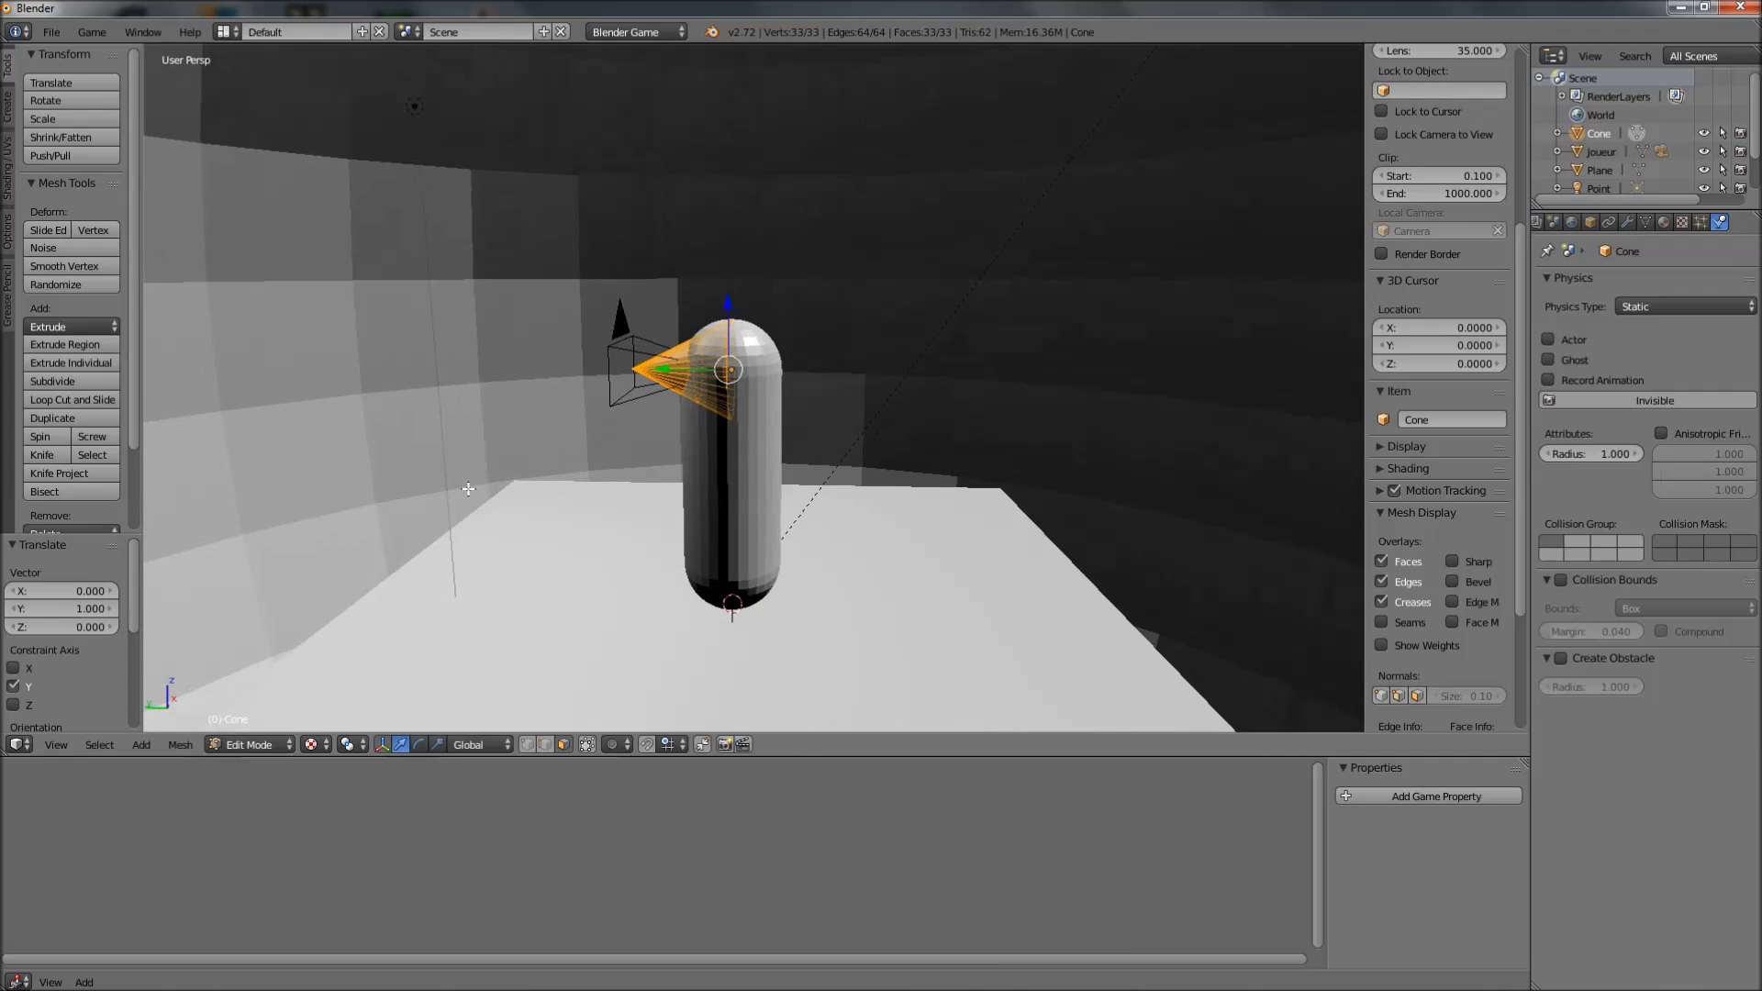
left_click(235, 746)
left_click(257, 722)
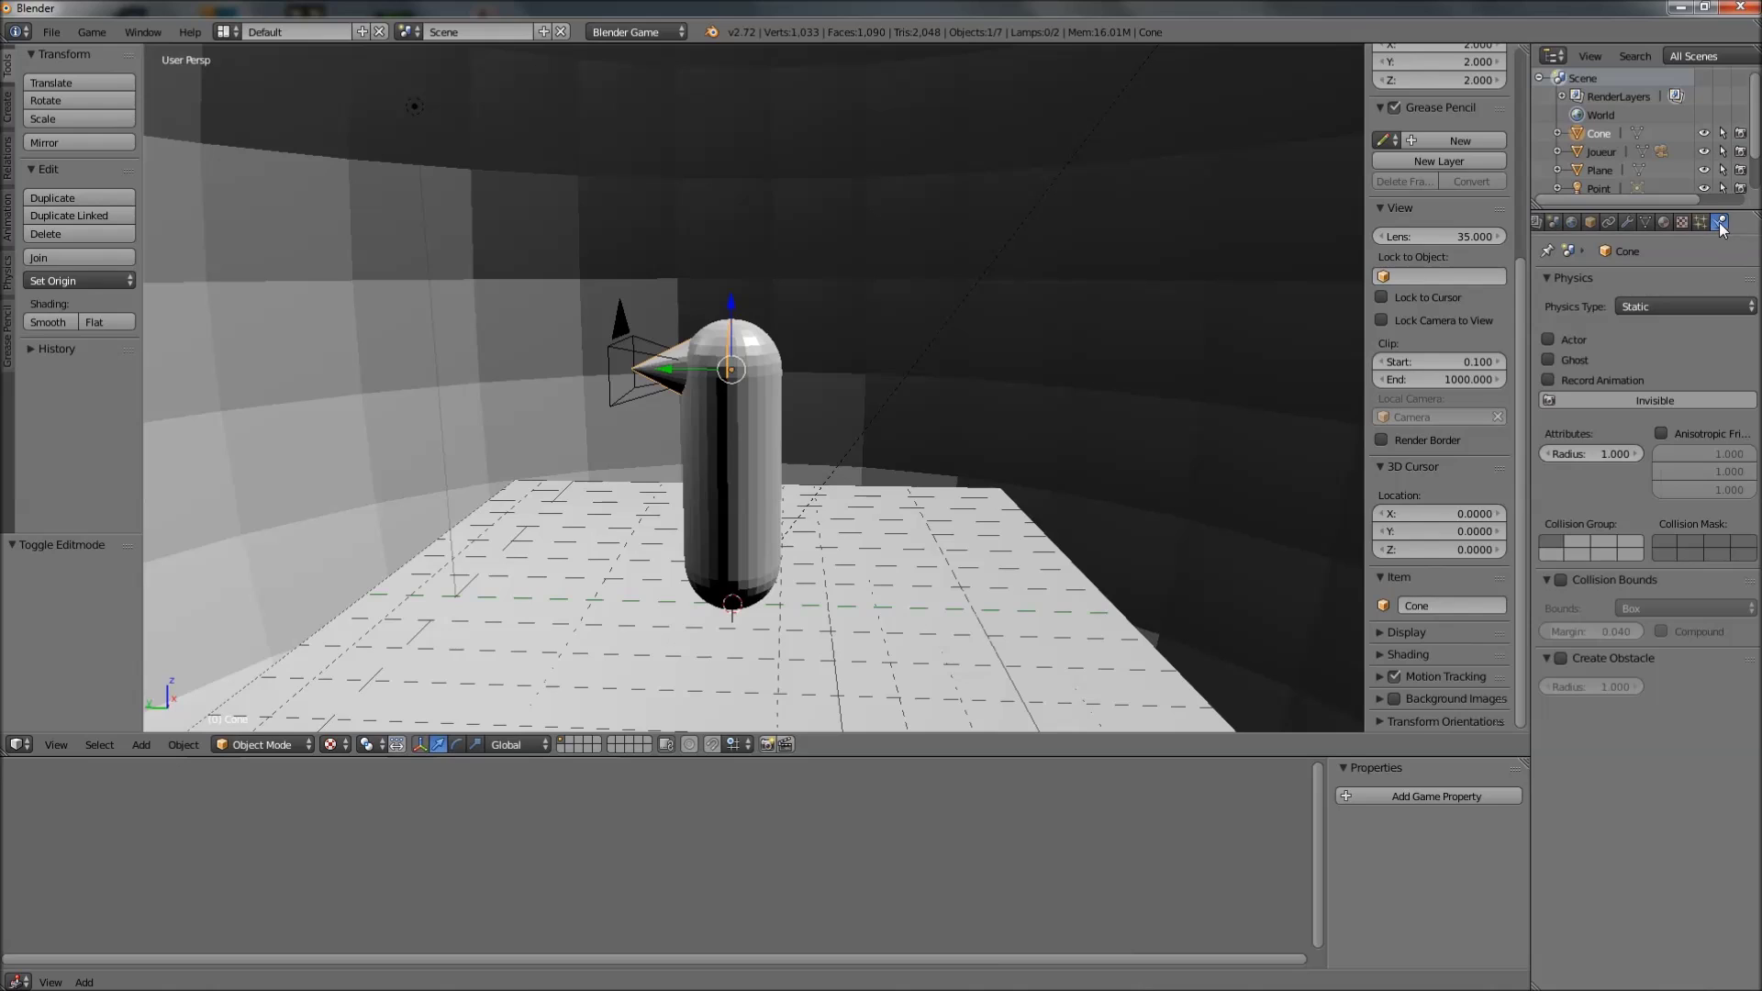
Set the cone's physics type to No Collision
left_click(1659, 308)
left_click(1652, 310)
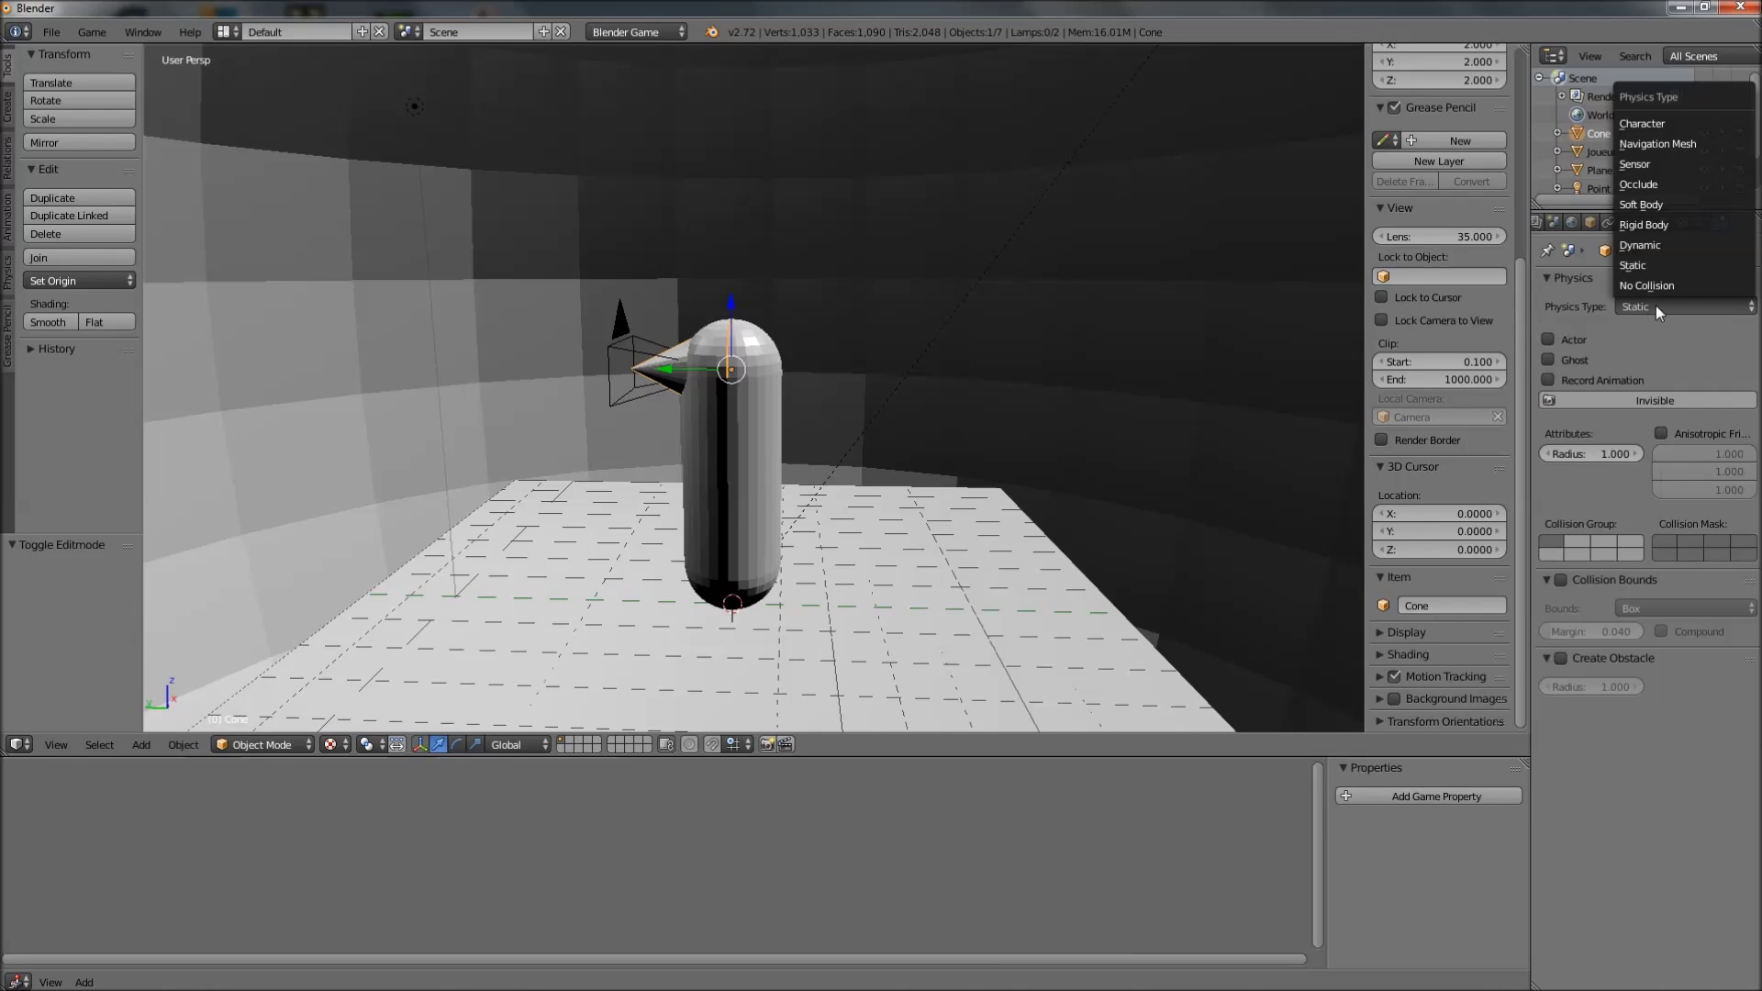
left_click(1650, 287)
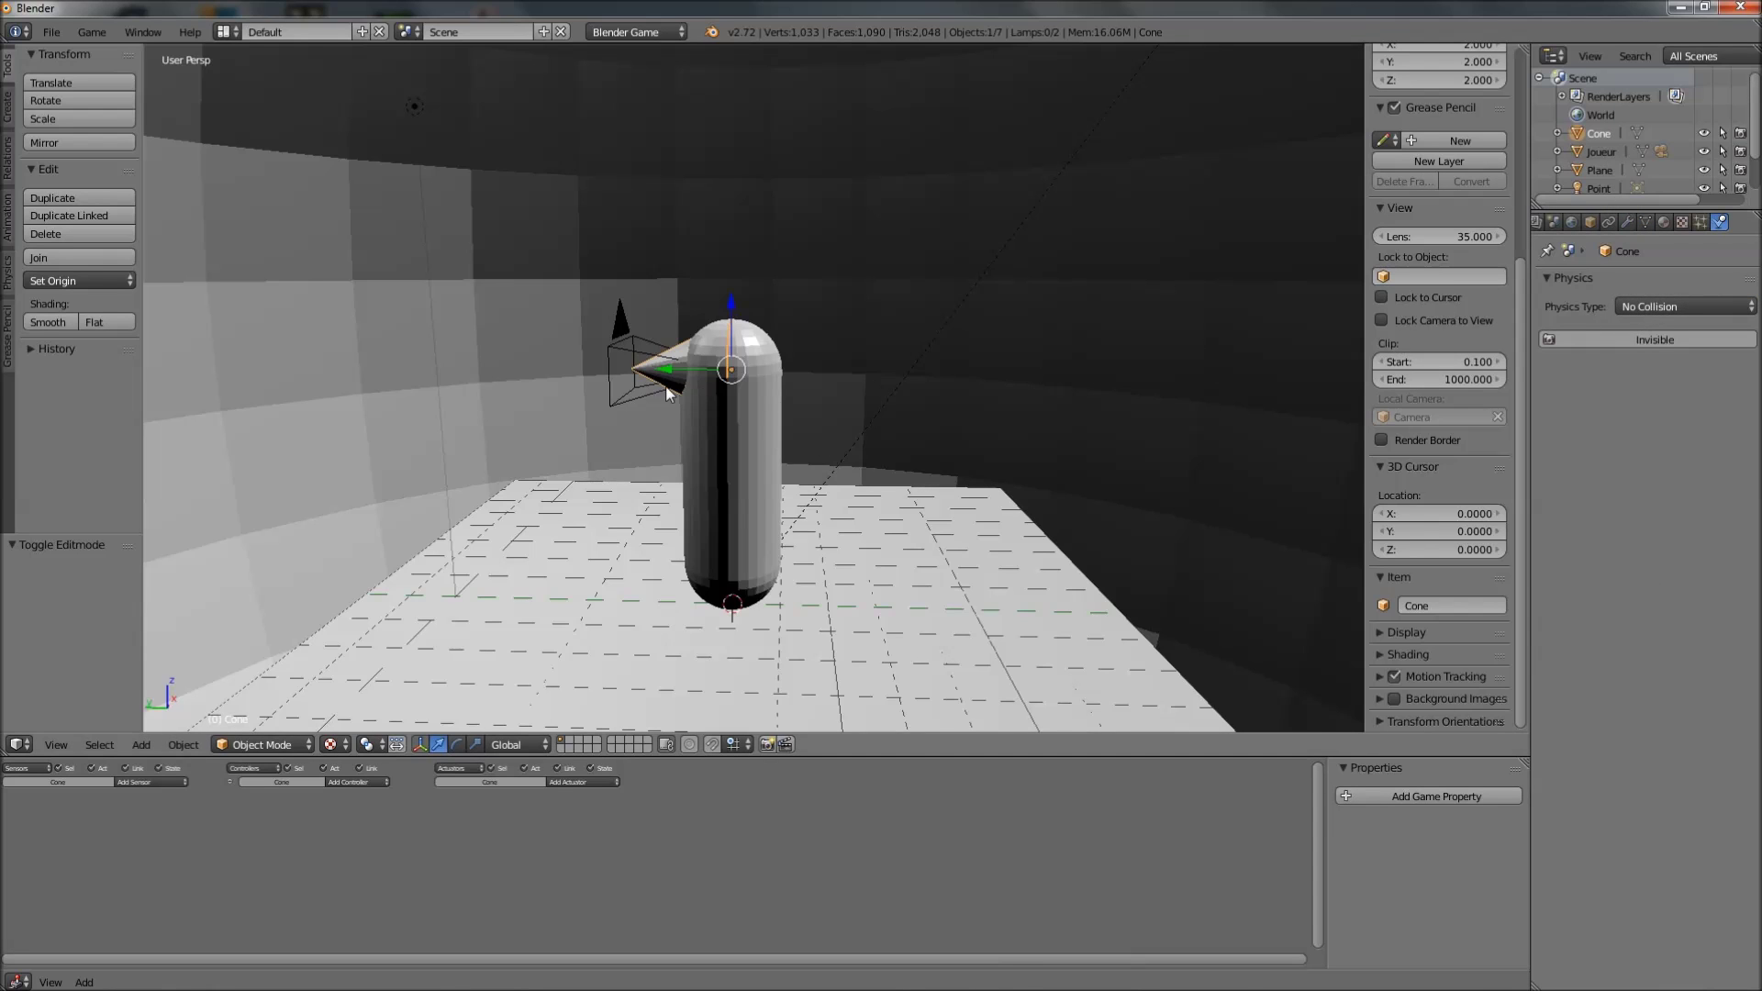
middle_click_drag(667, 395, 729, 389)
key("g")
key("z")
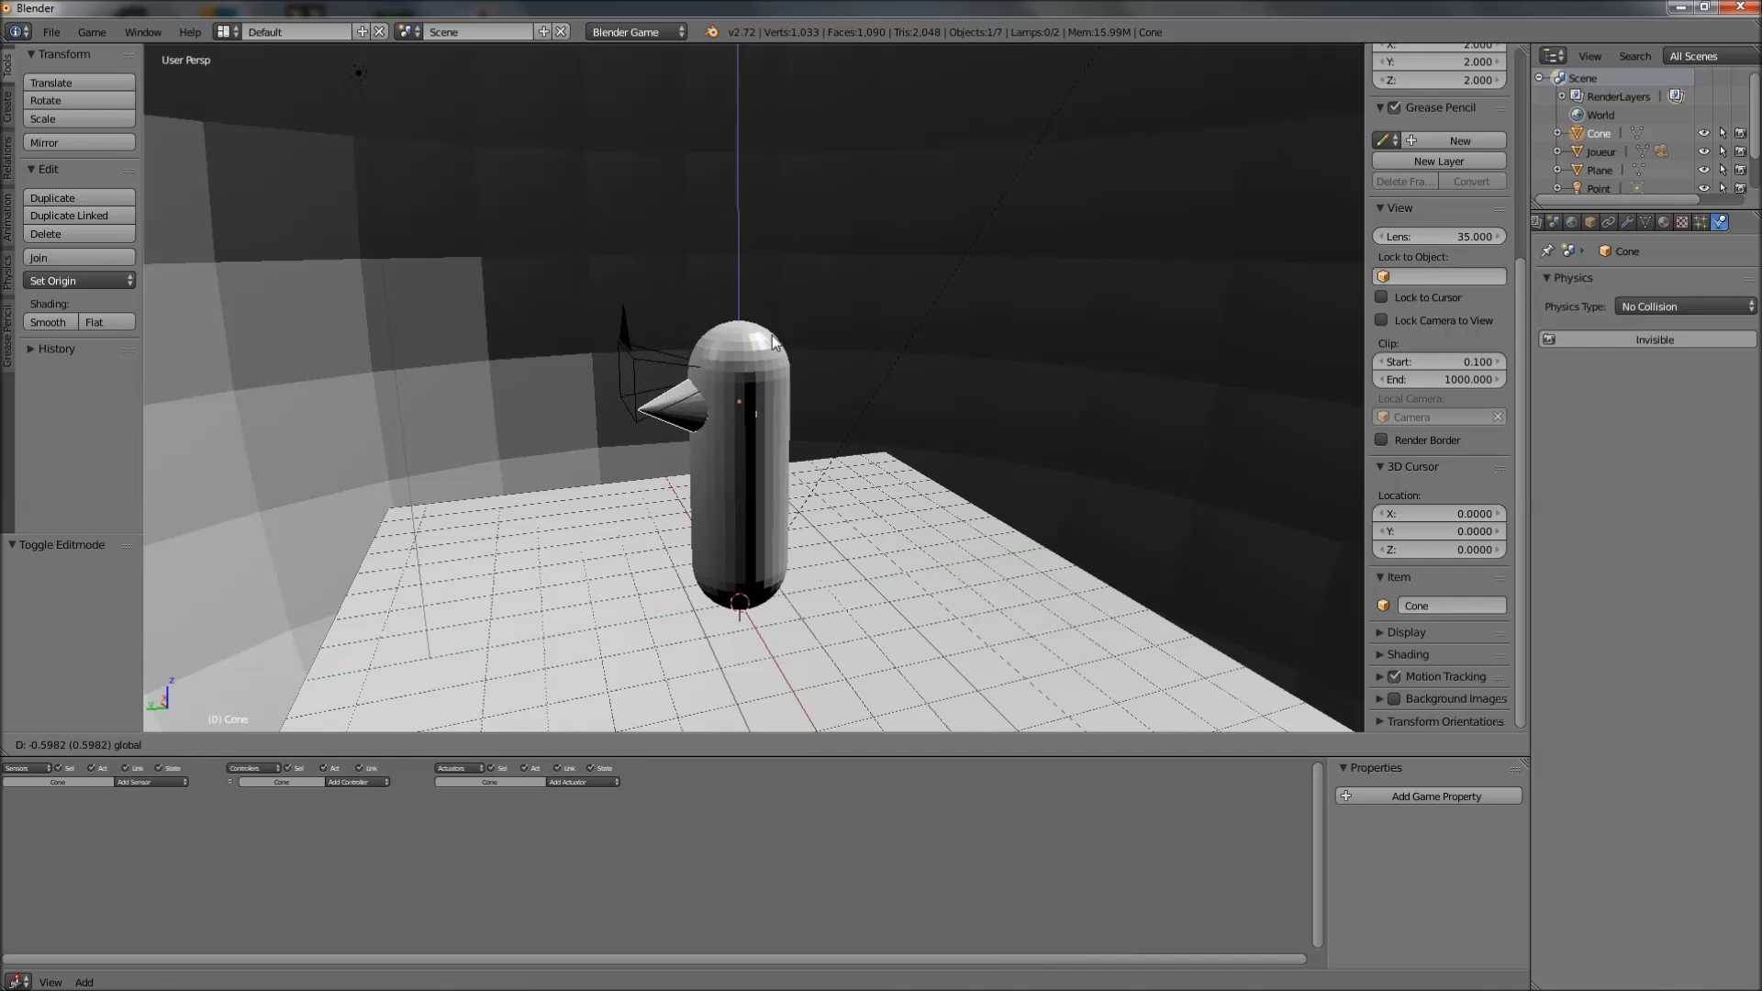
left_click(773, 313)
middle_click_drag(813, 416, 647, 372)
scroll(652, 389, "up", 2)
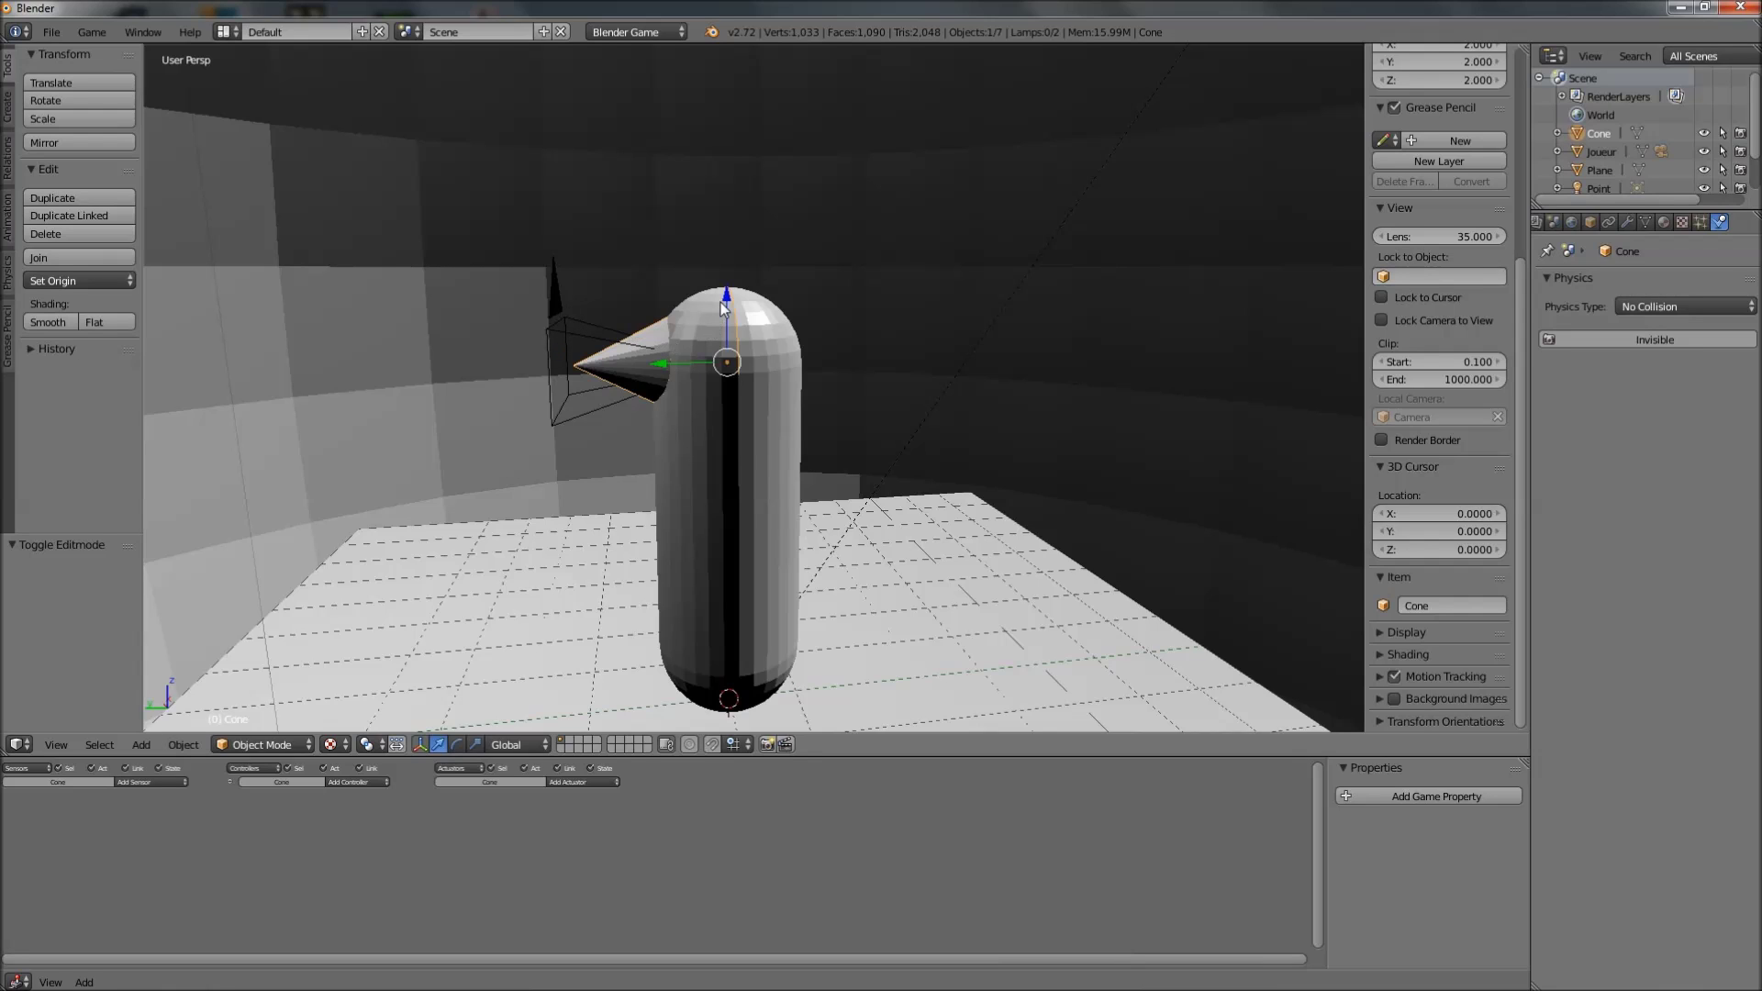
Select the cone and the camera, and parent the cone to the camera with Object (Keep Transform)
middle_click_drag(598, 371, 512, 395)
mouse_move(574, 343)
middle_mouse_down()
mouse_move(624, 349)
mouse_move(590, 332)
middle_mouse_up()
right_click(589, 332)
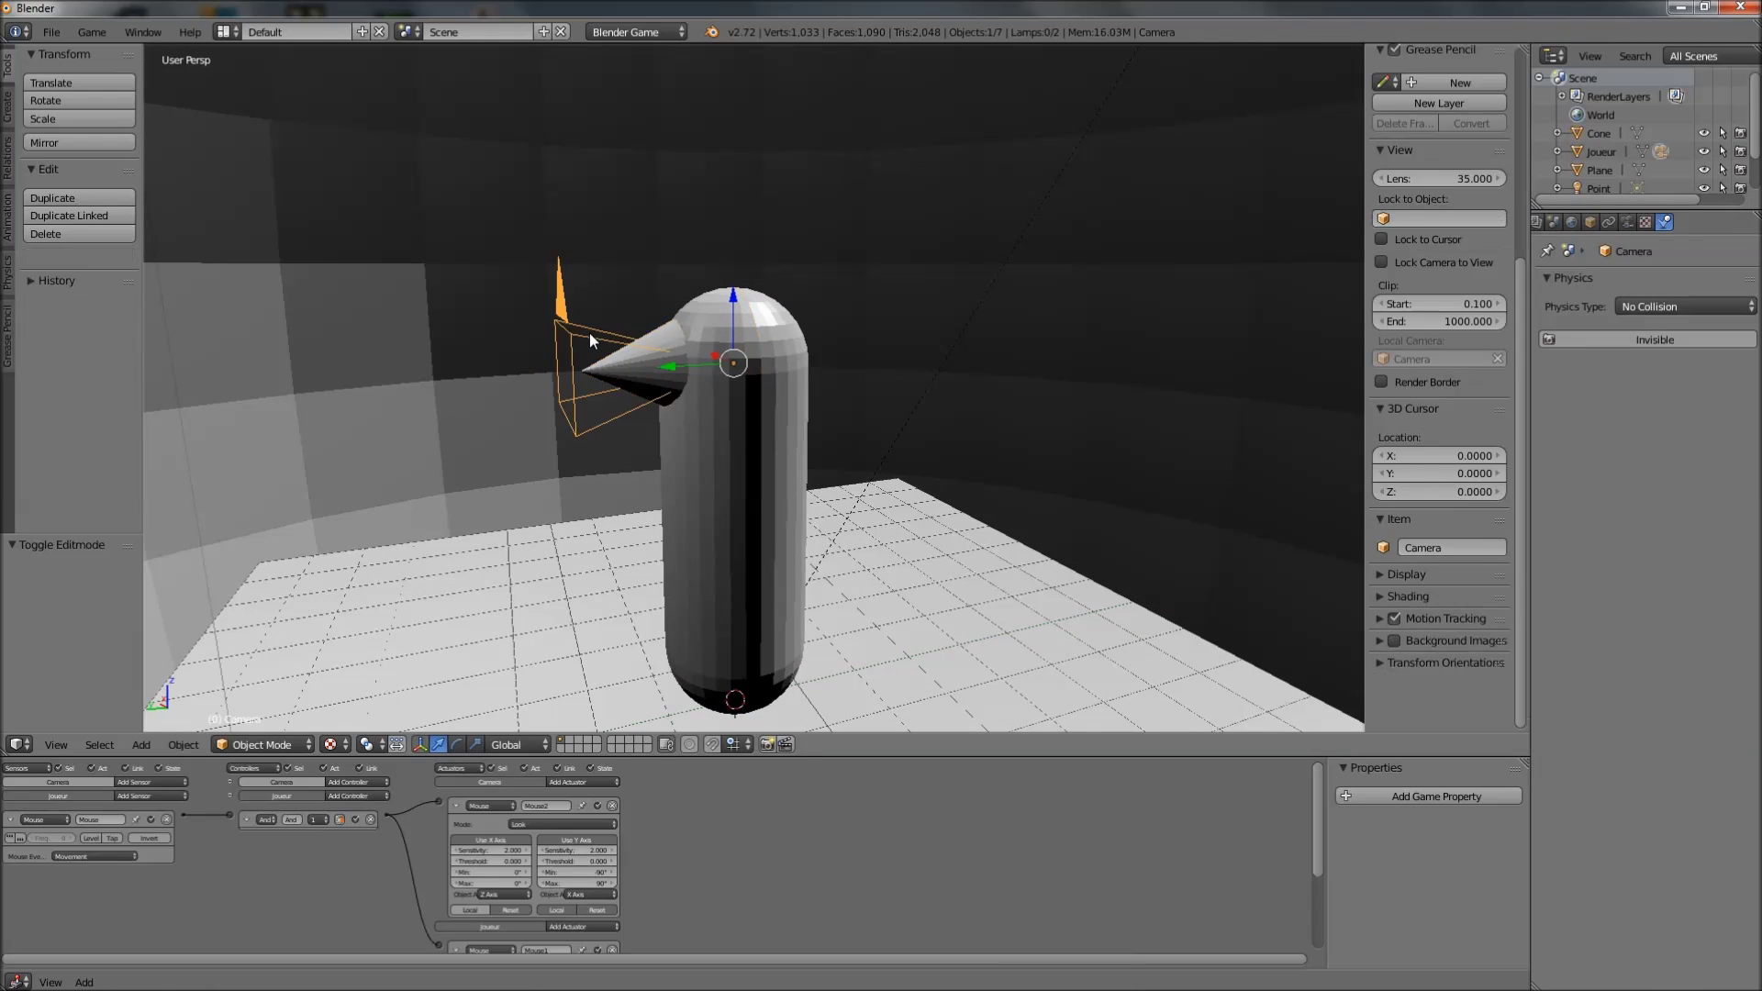
right_click(668, 334)
middle_click_drag(680, 347, 592, 323)
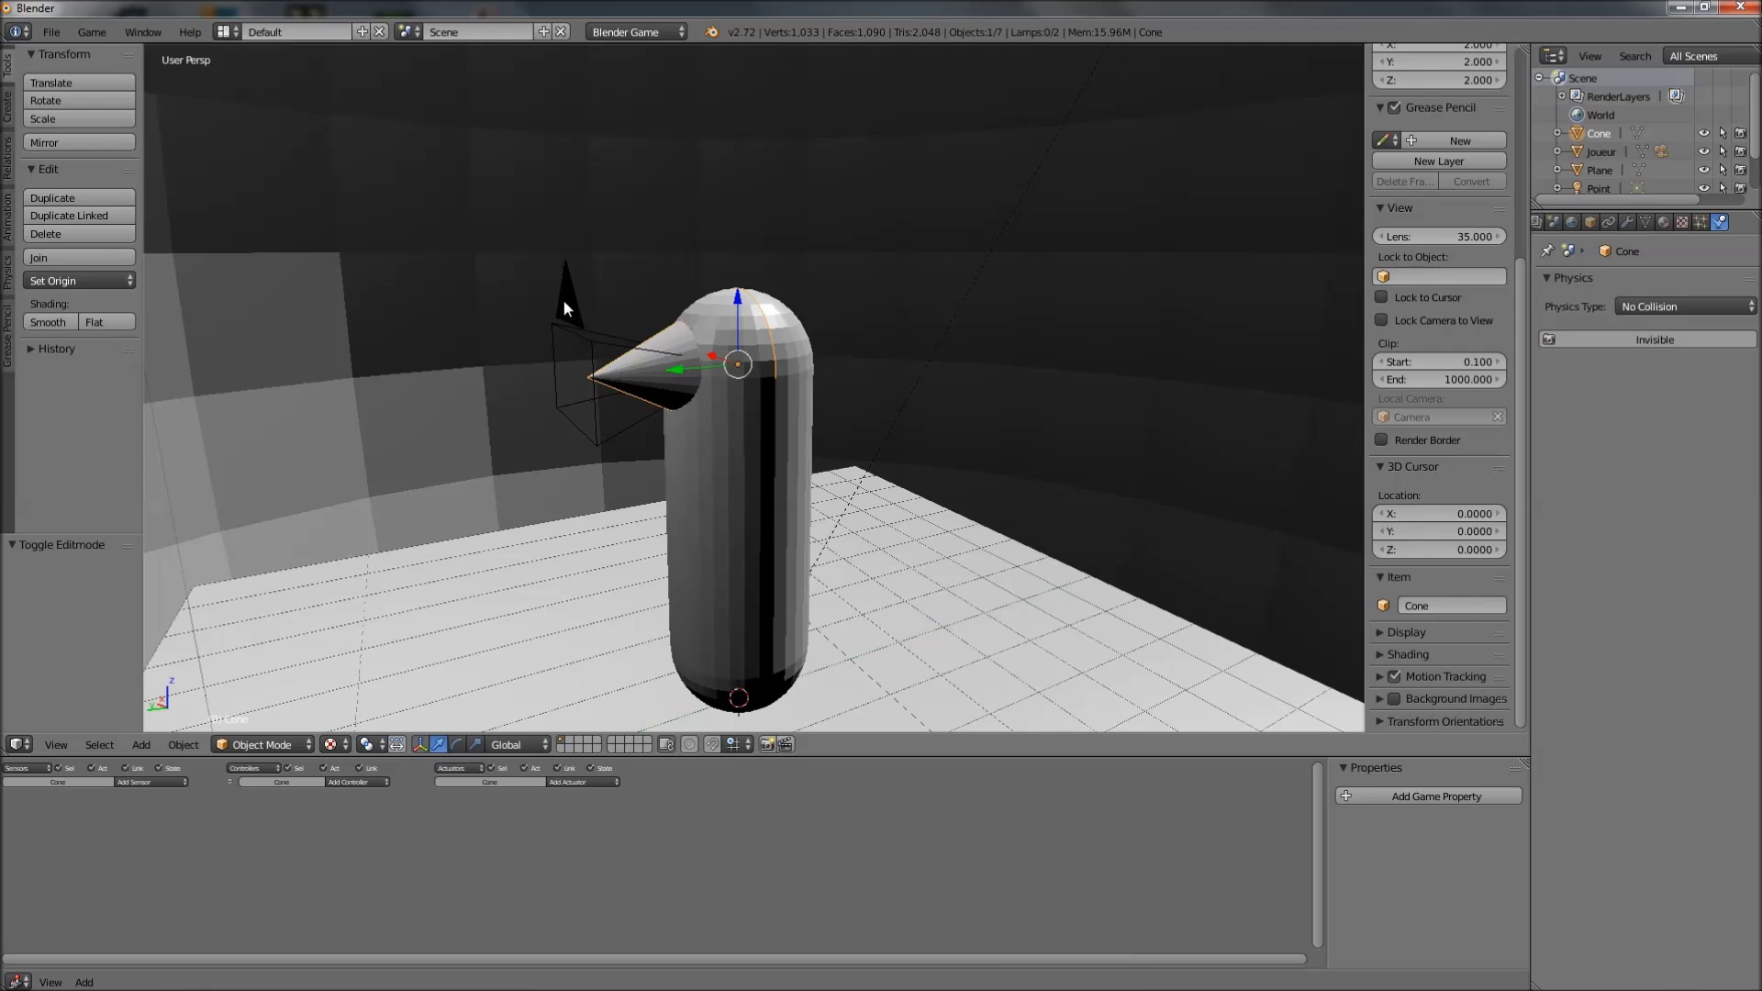
right_click(565, 305)
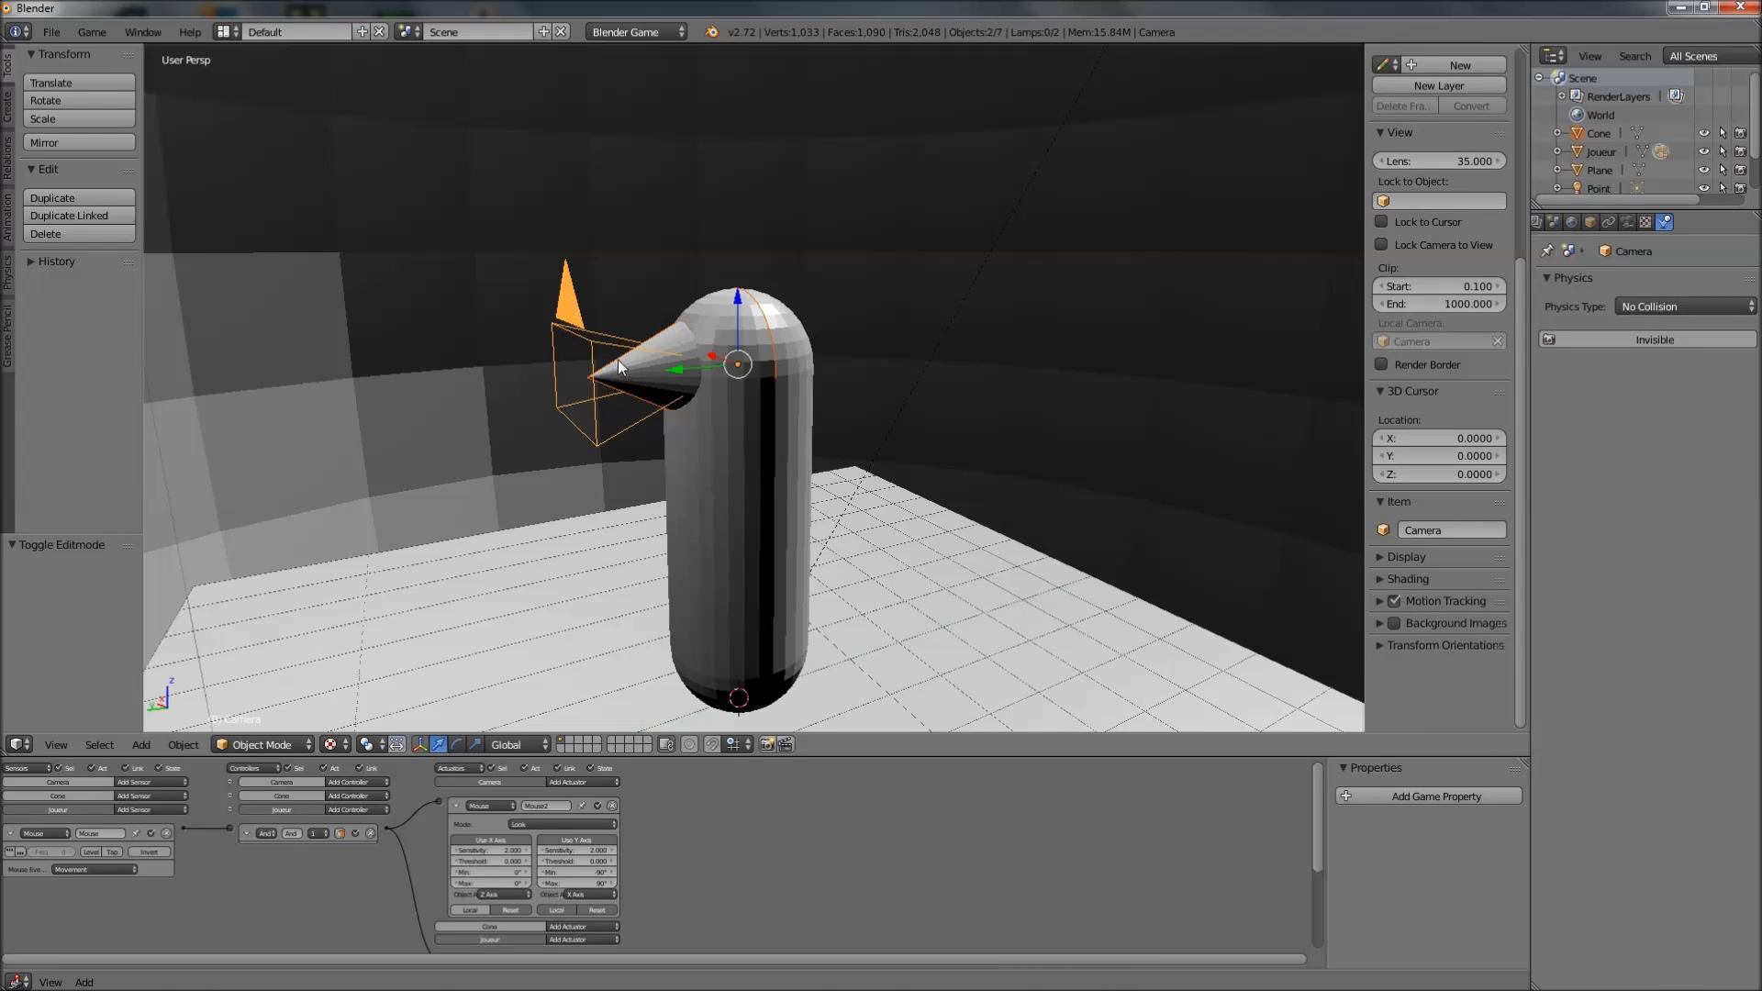
key("ctrl+p")
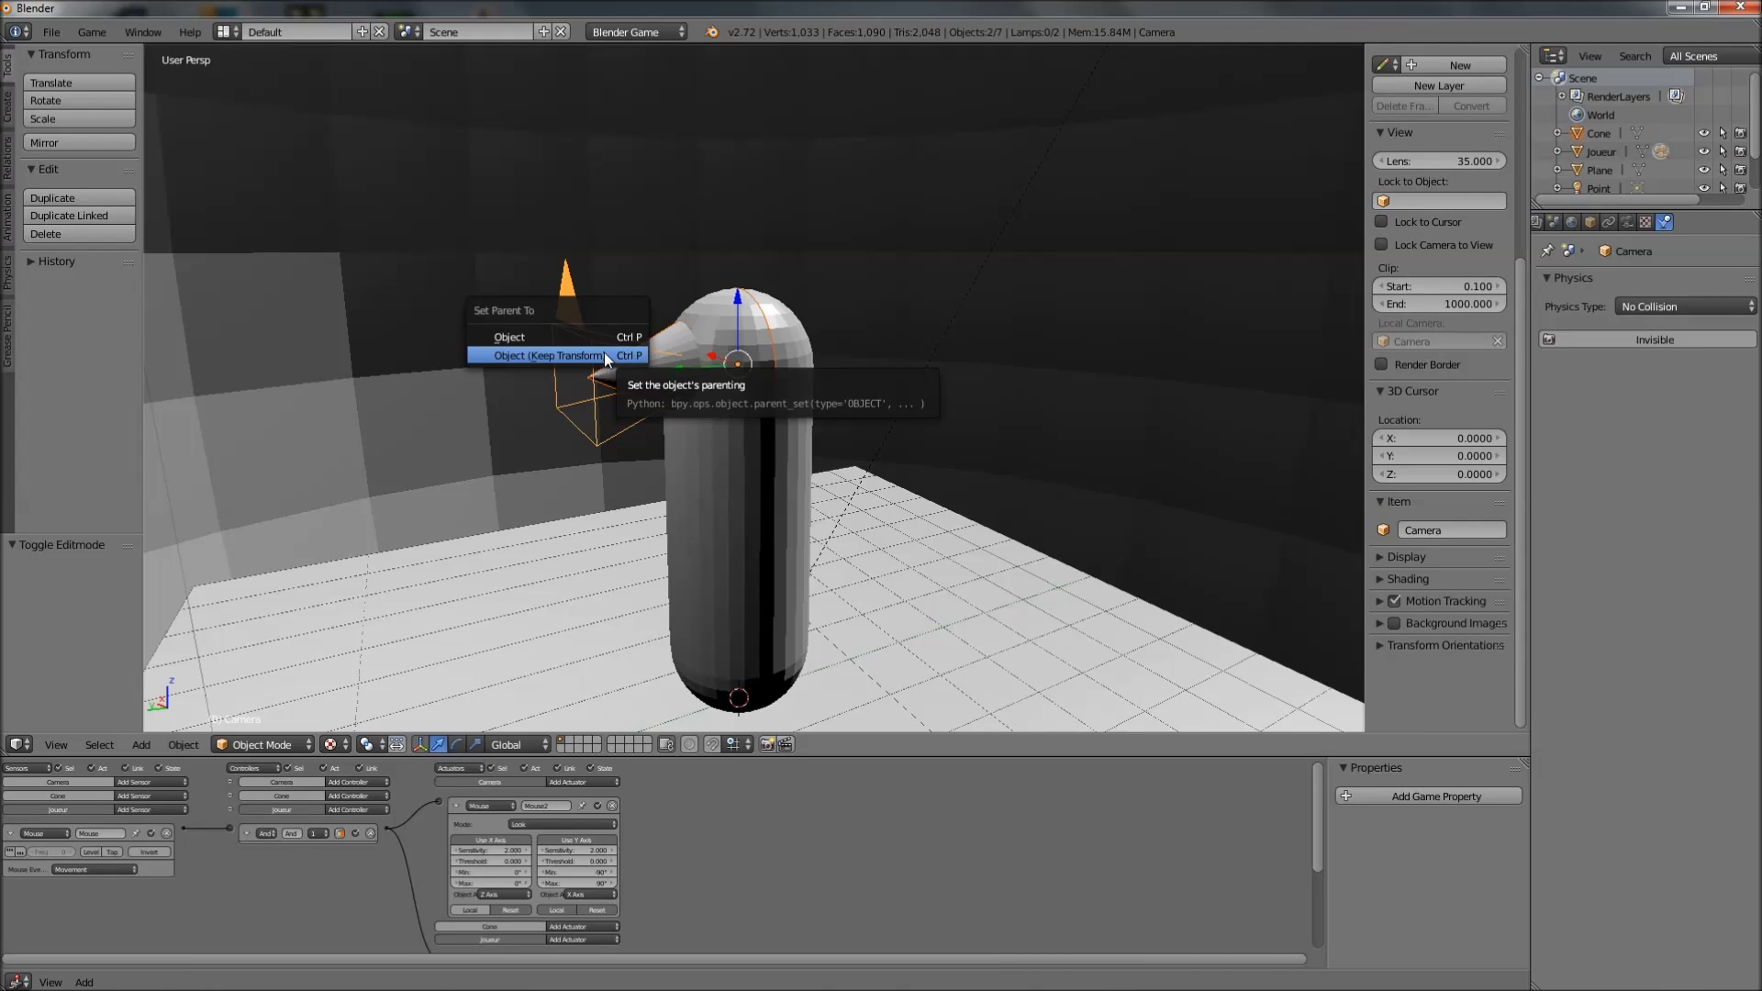
left_click(601, 357)
key("a")
right_click(749, 295)
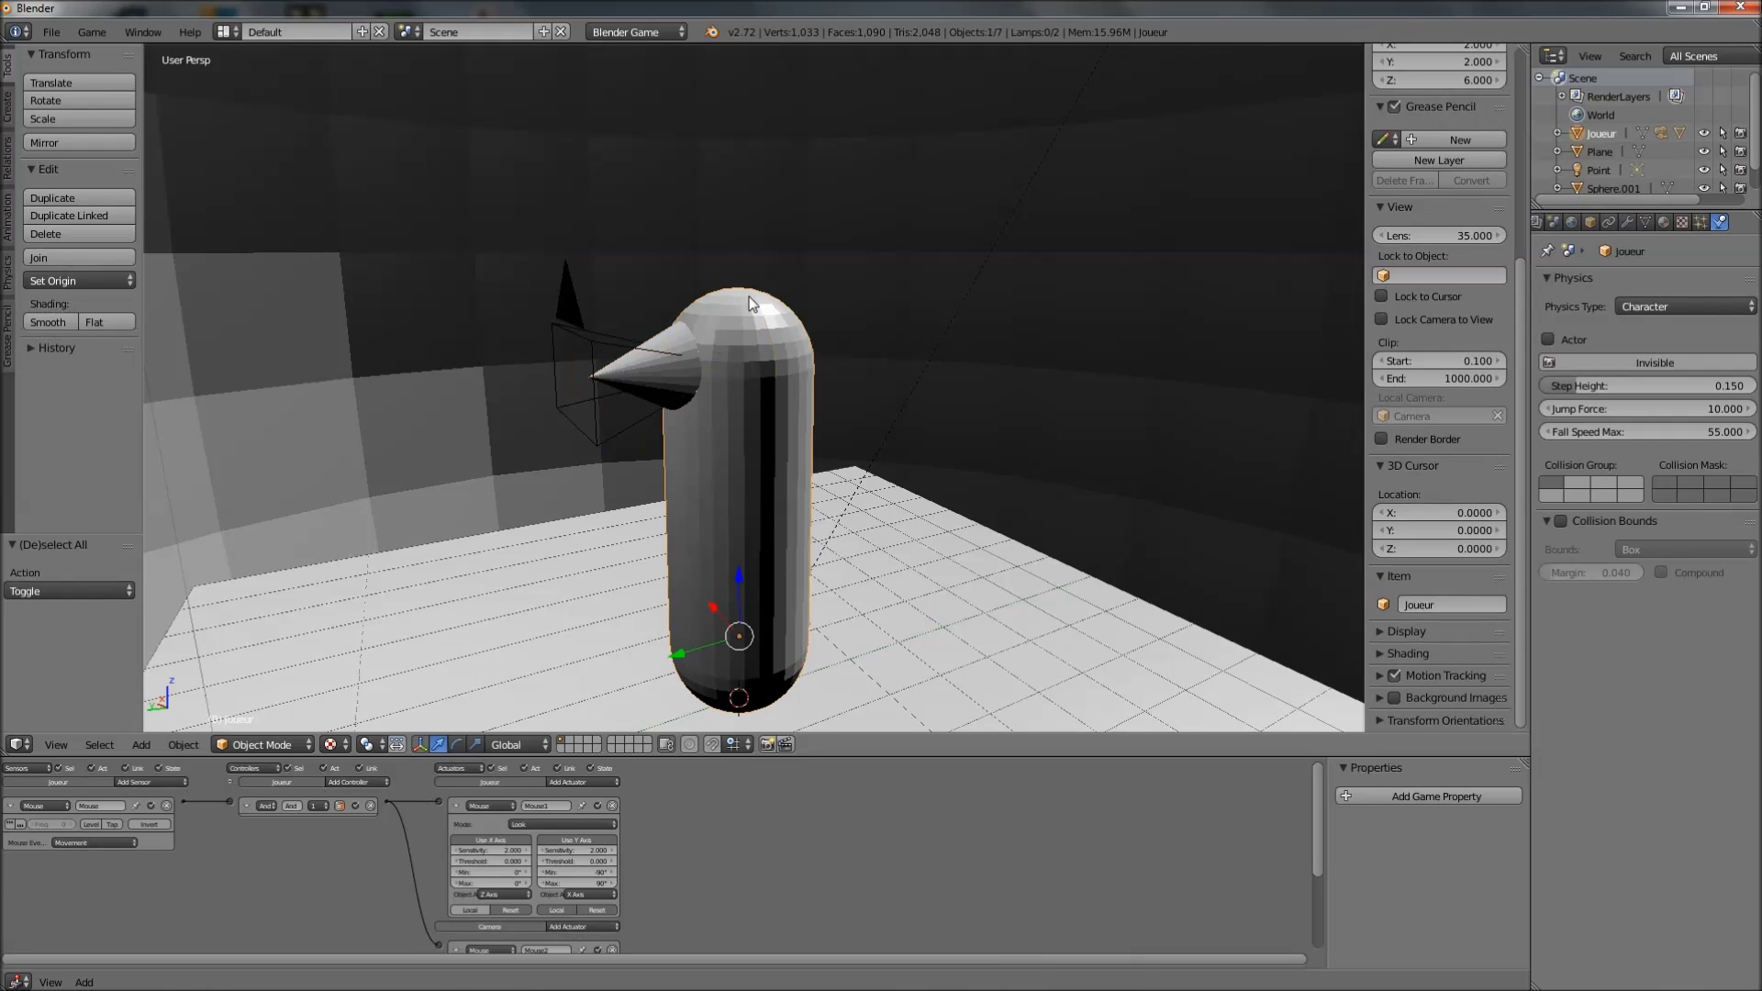
right_click(573, 311, "shift")
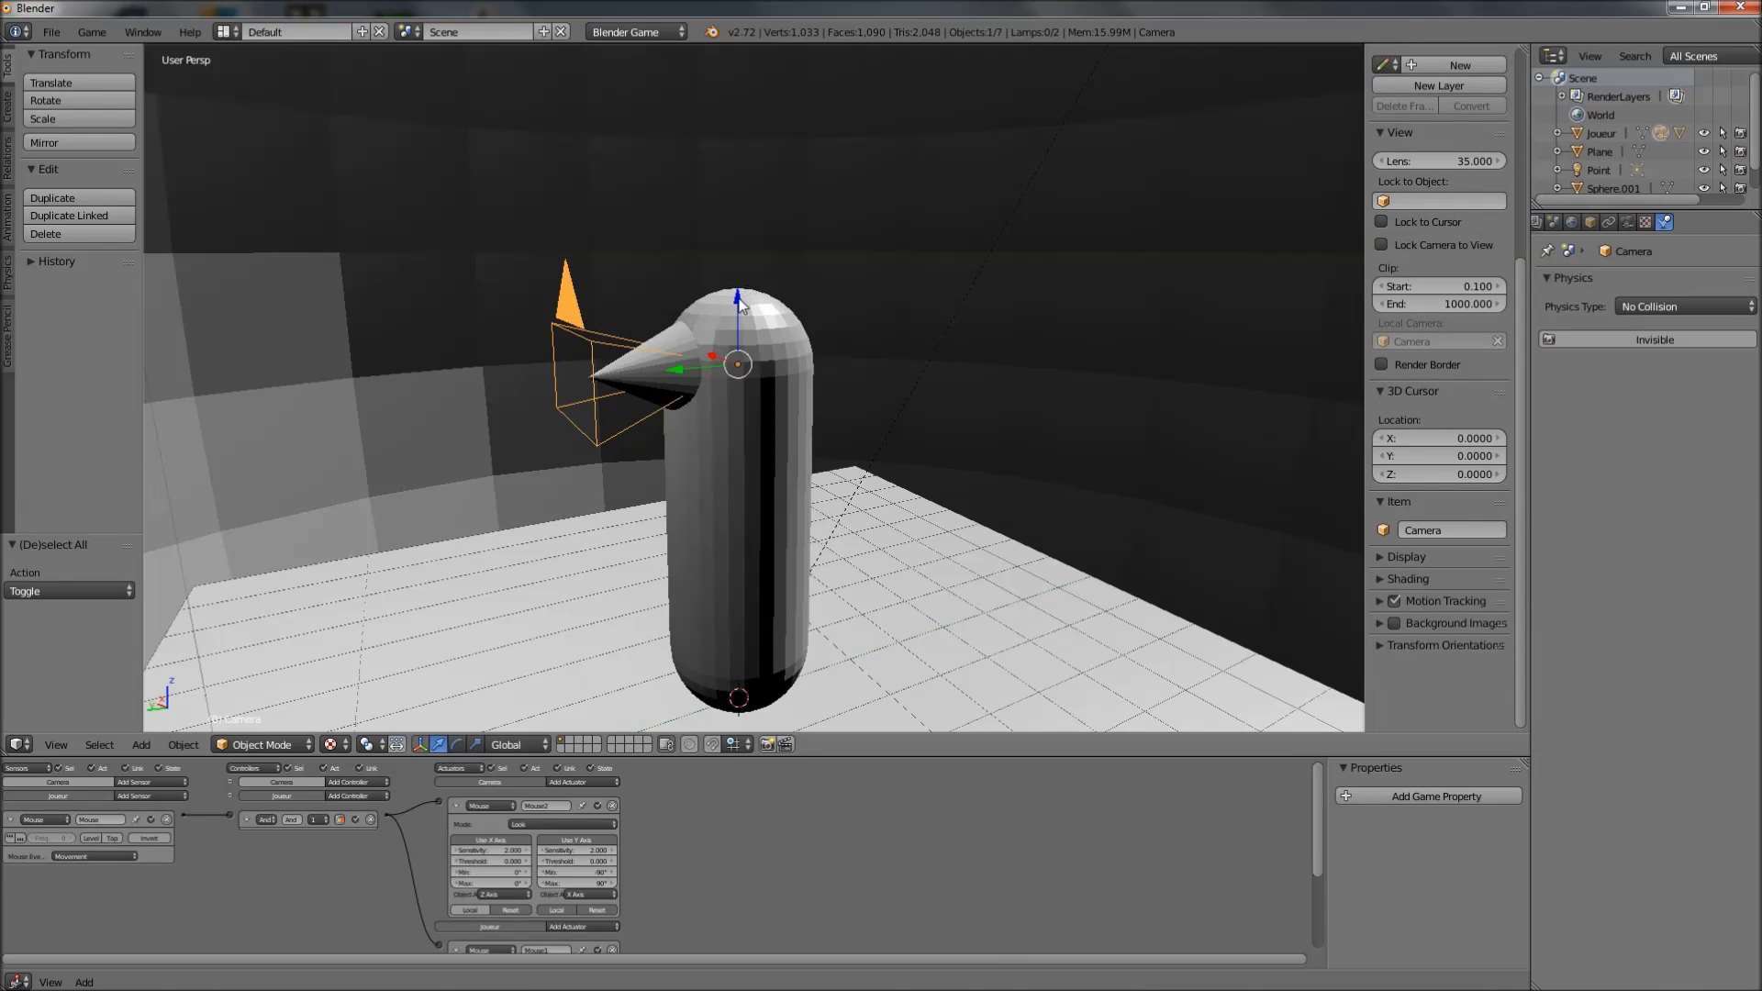
key("g")
key("z")
left_click(732, 283)
Deselect everything and run the game preview to examine how the capsule and cone react to the mouse, then end it
key("a")
middle_click_drag(784, 371, 718, 412)
key("p")
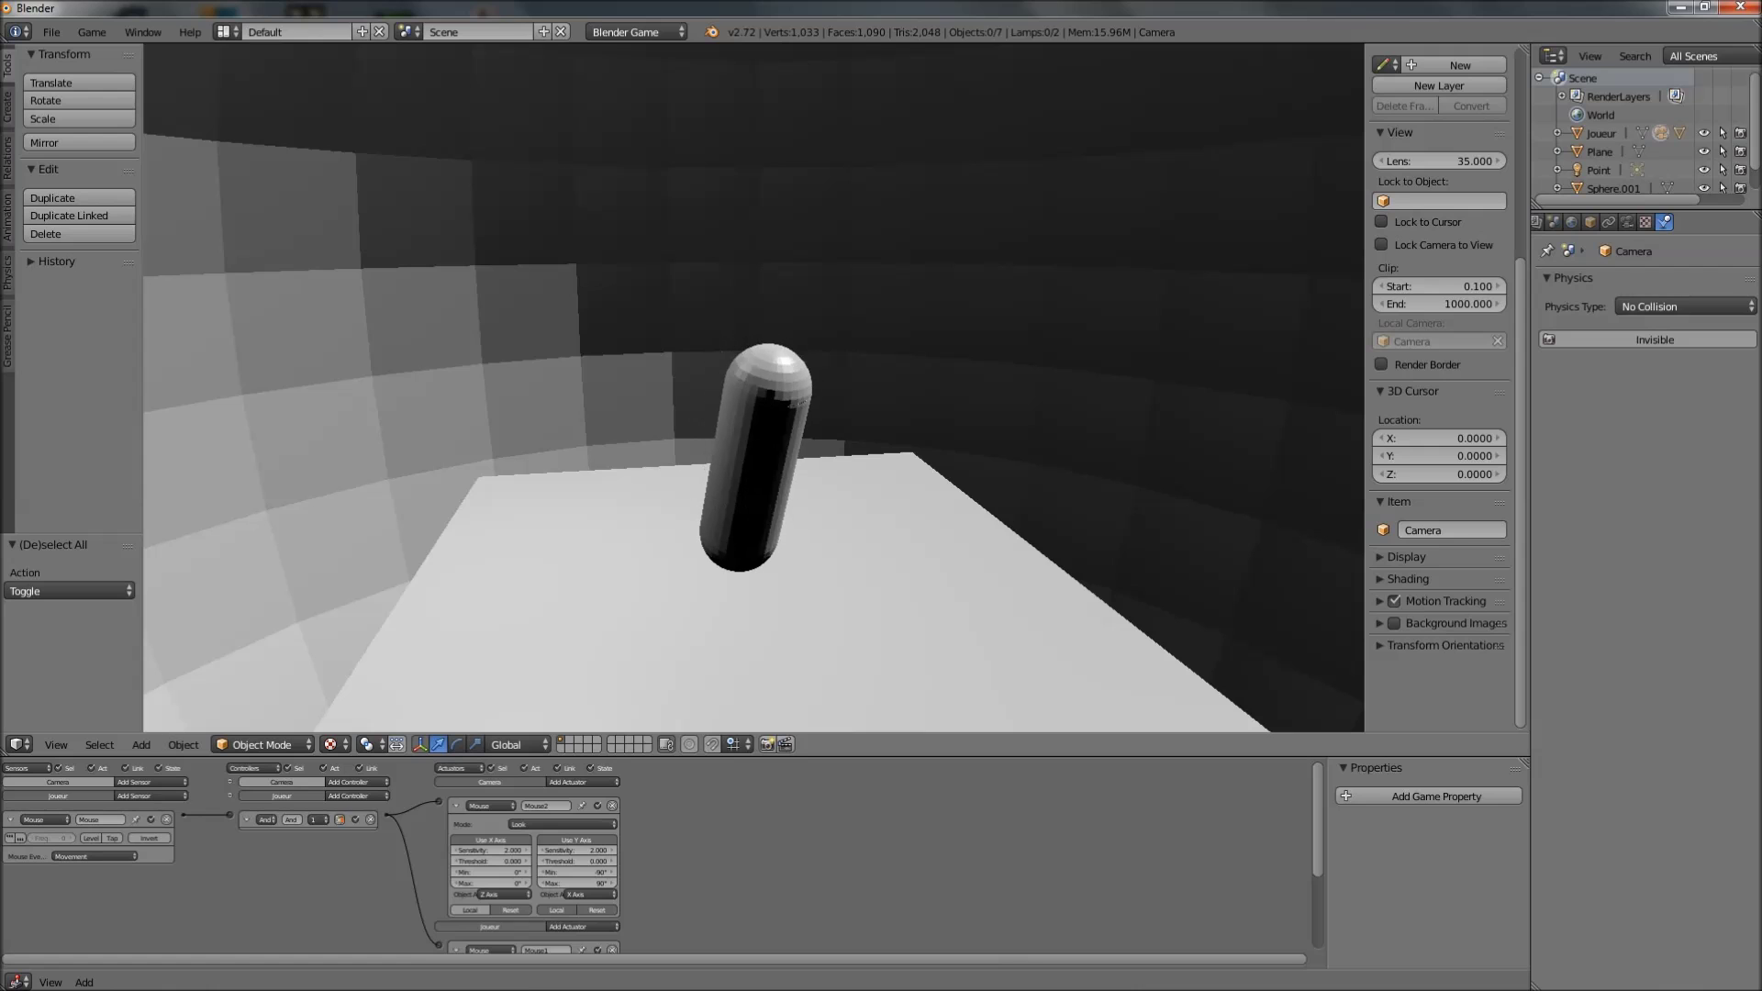
key("Escape")
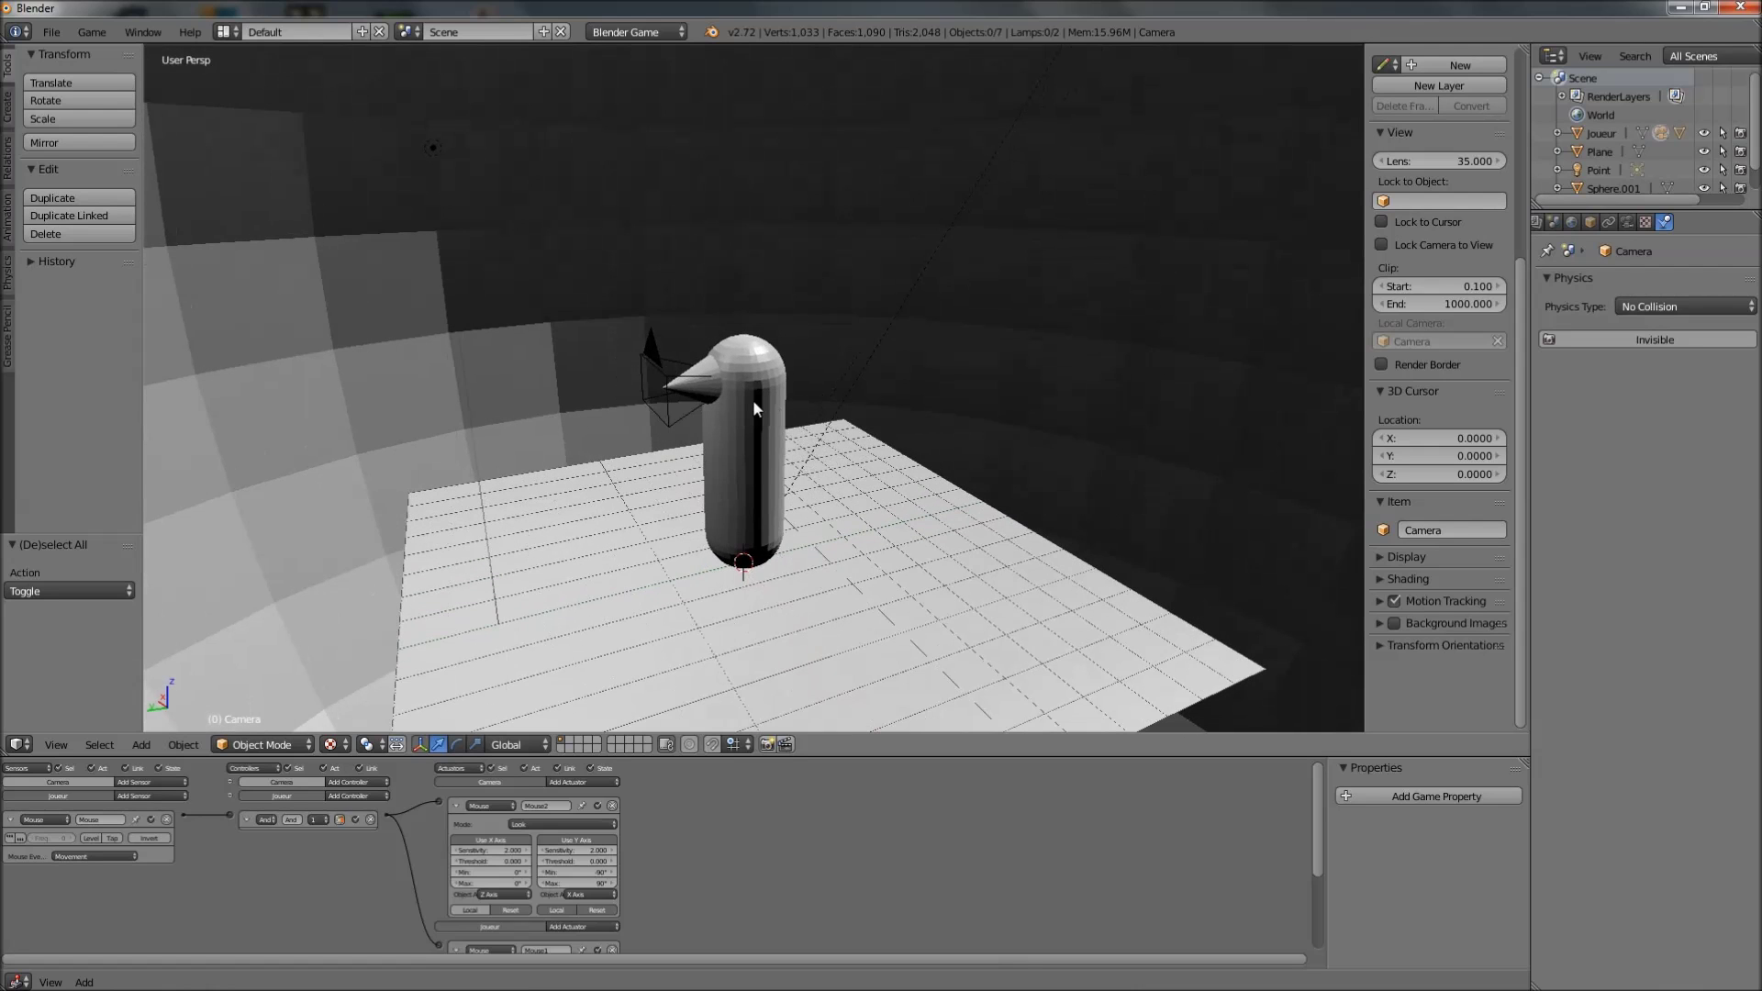
Turn off Use Y Axis on Joueur's Mouse1 actuator and test its rotation in the game preview
right_click(735, 443)
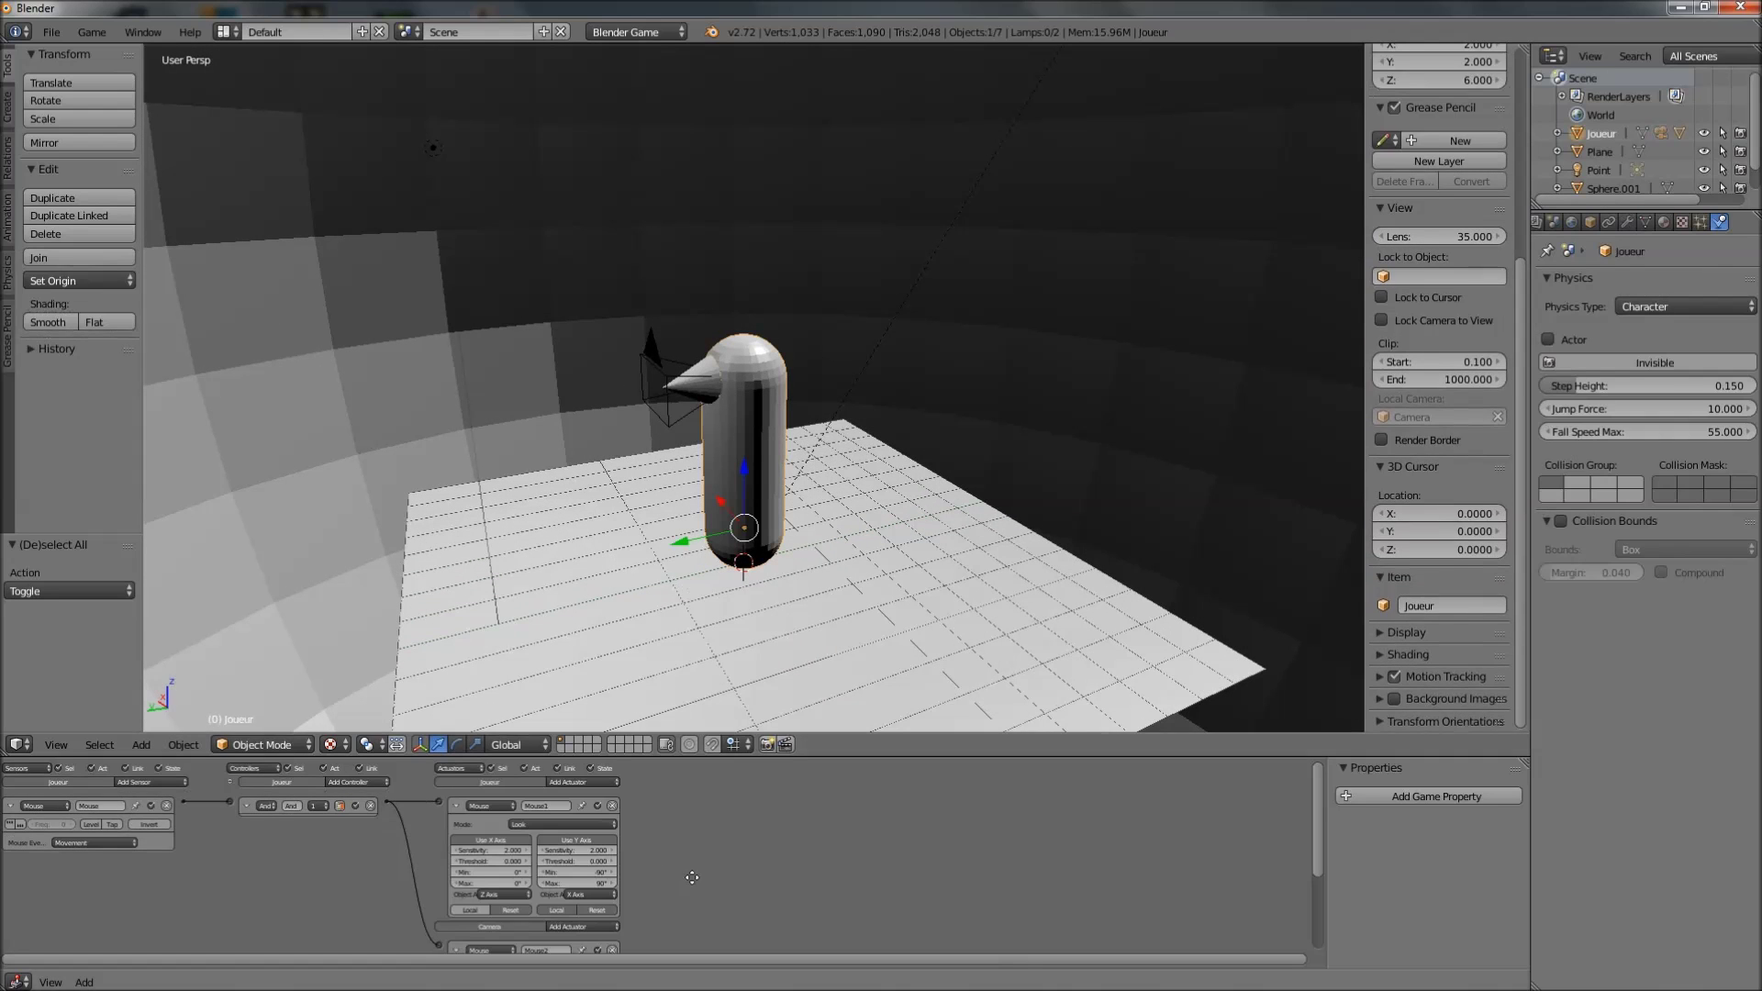
scroll(758, 851, "up", 3)
scroll(825, 864, "up", 2)
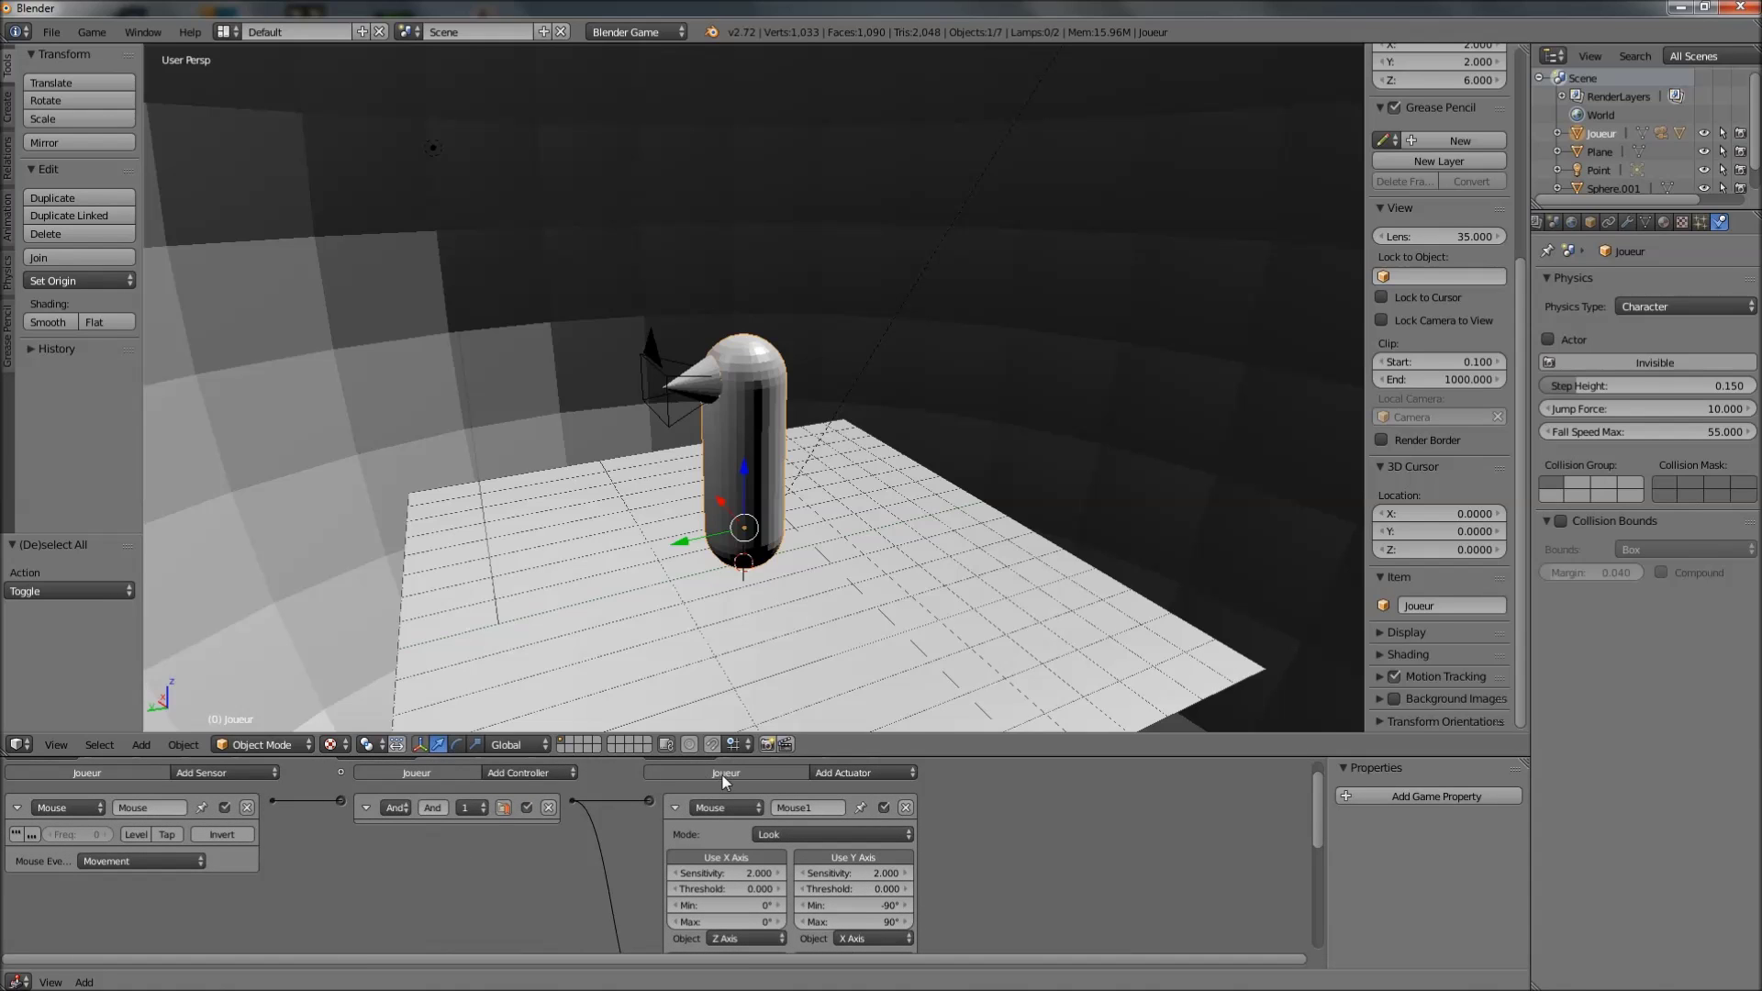
middle_click_drag(739, 830, 873, 795)
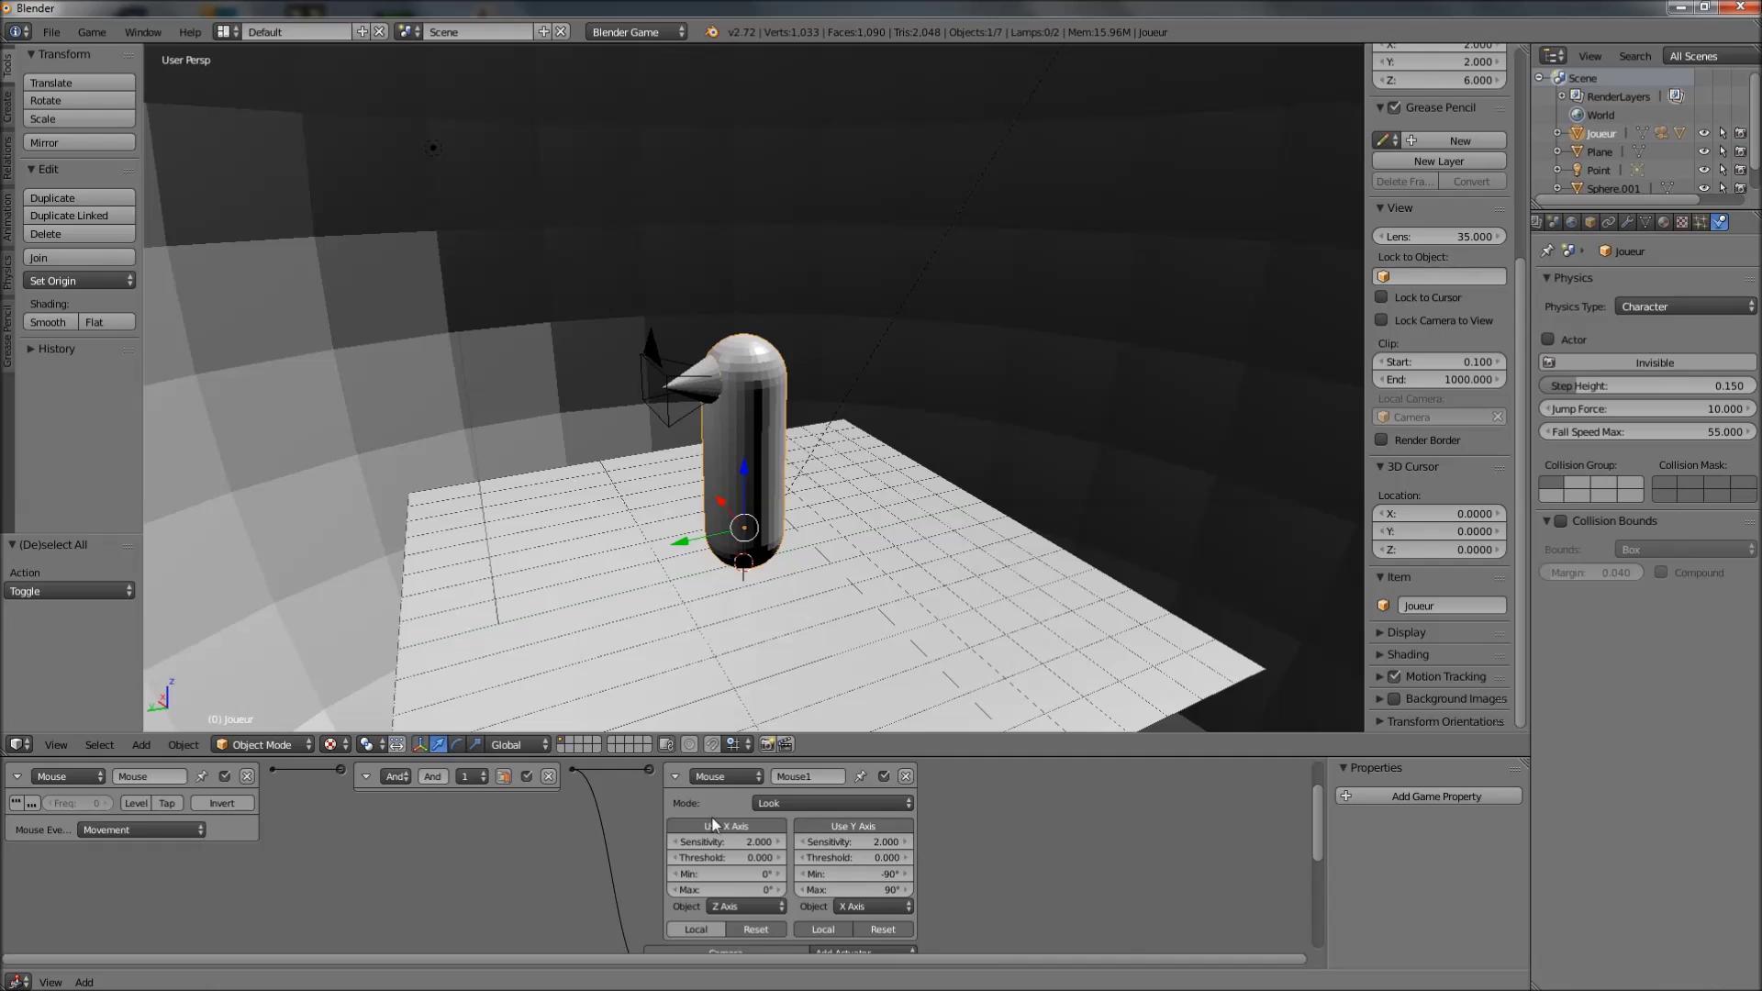
left_click(839, 828)
key("p")
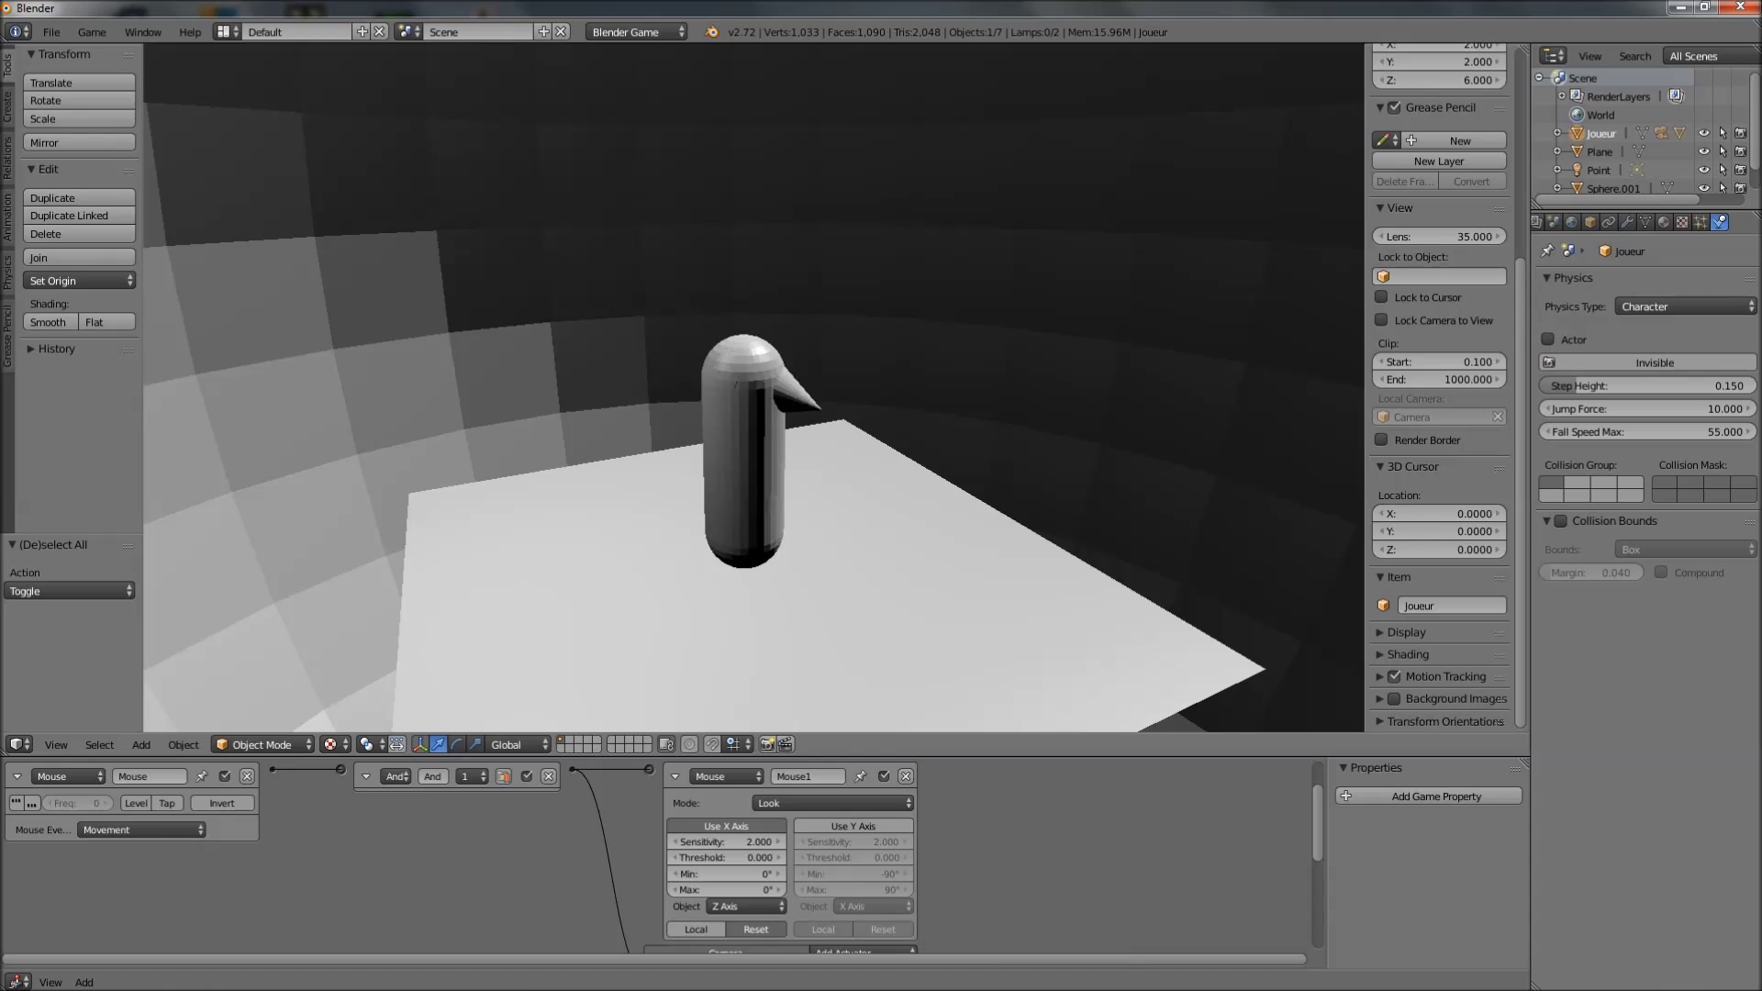
key("Escape")
Turn off Use X Axis on the camera's Mouse2 actuator, leaving Use Y Axis on
scroll(970, 939, "down", 2)
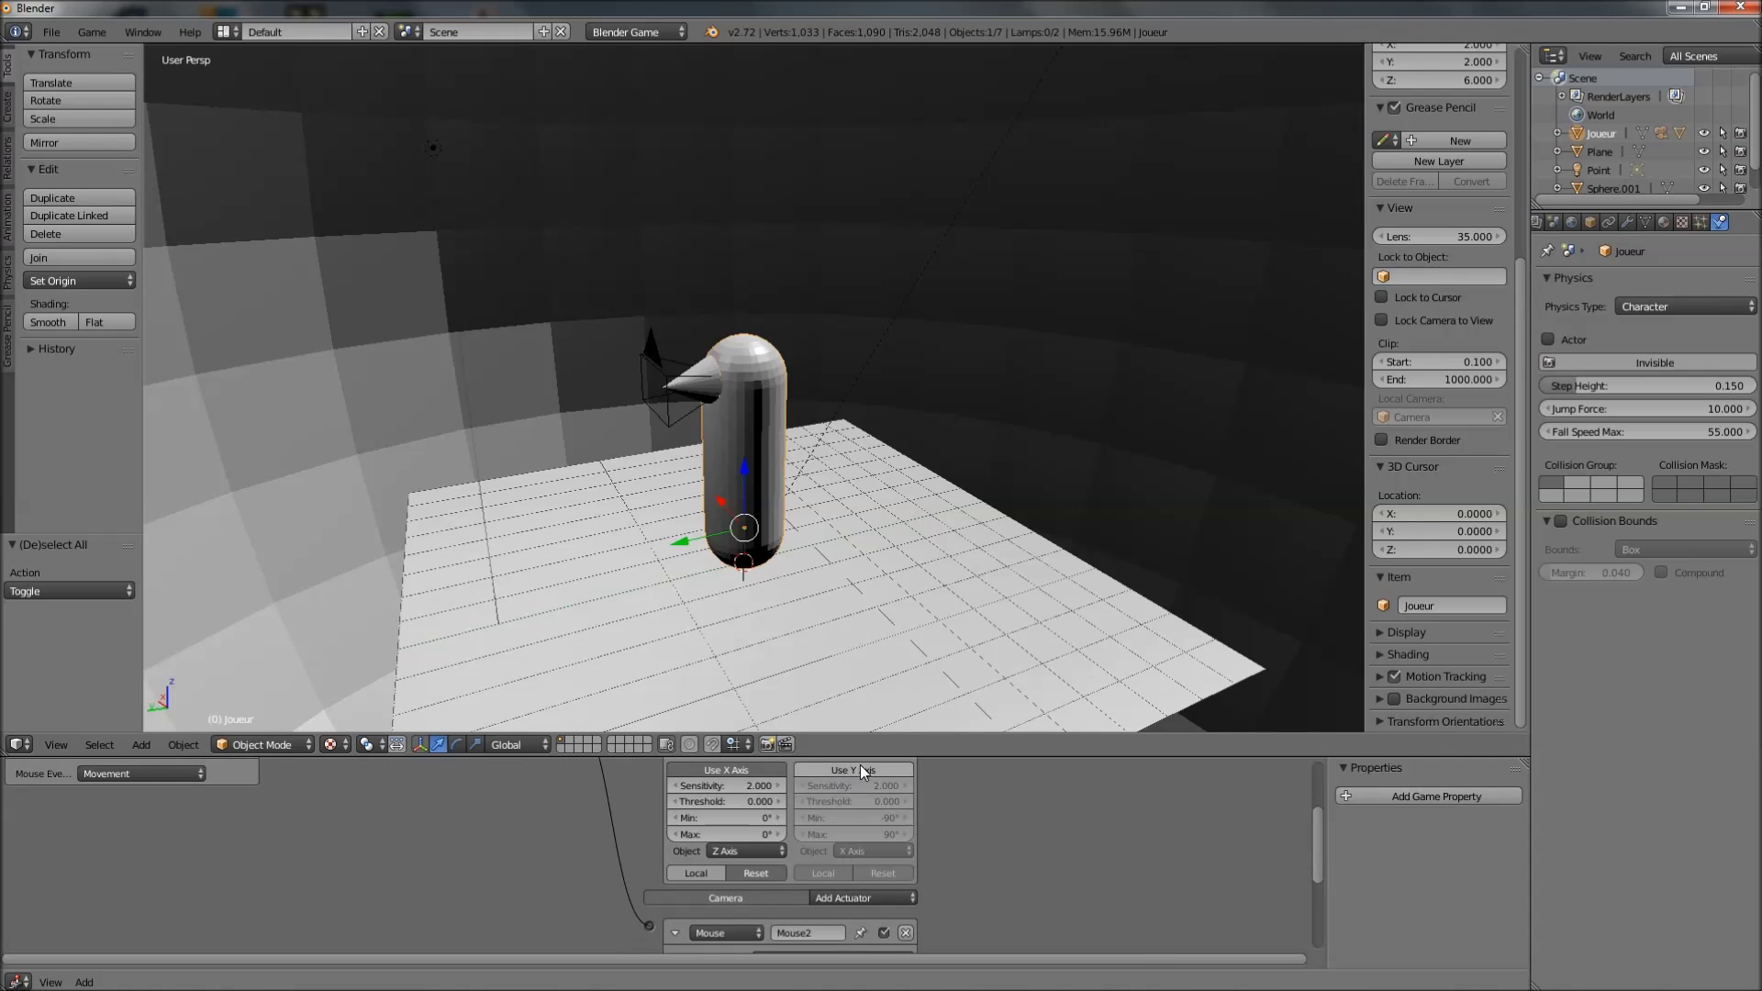
scroll(932, 818, "down", 4)
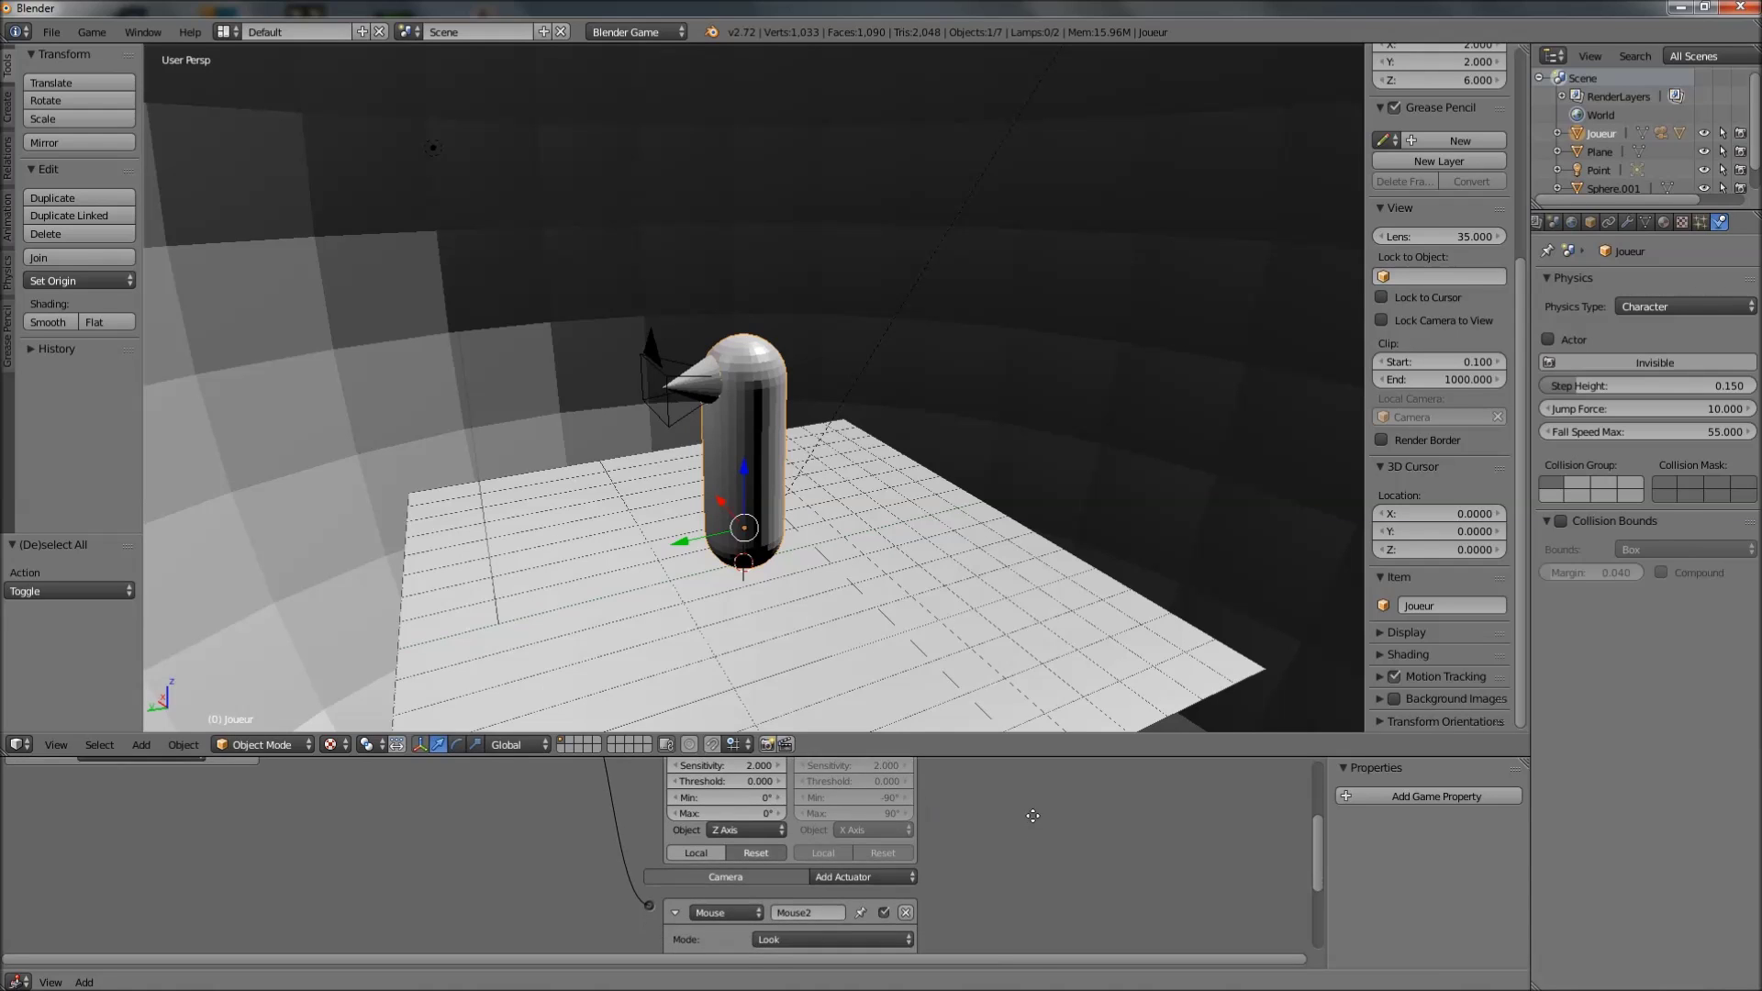
left_click(738, 884)
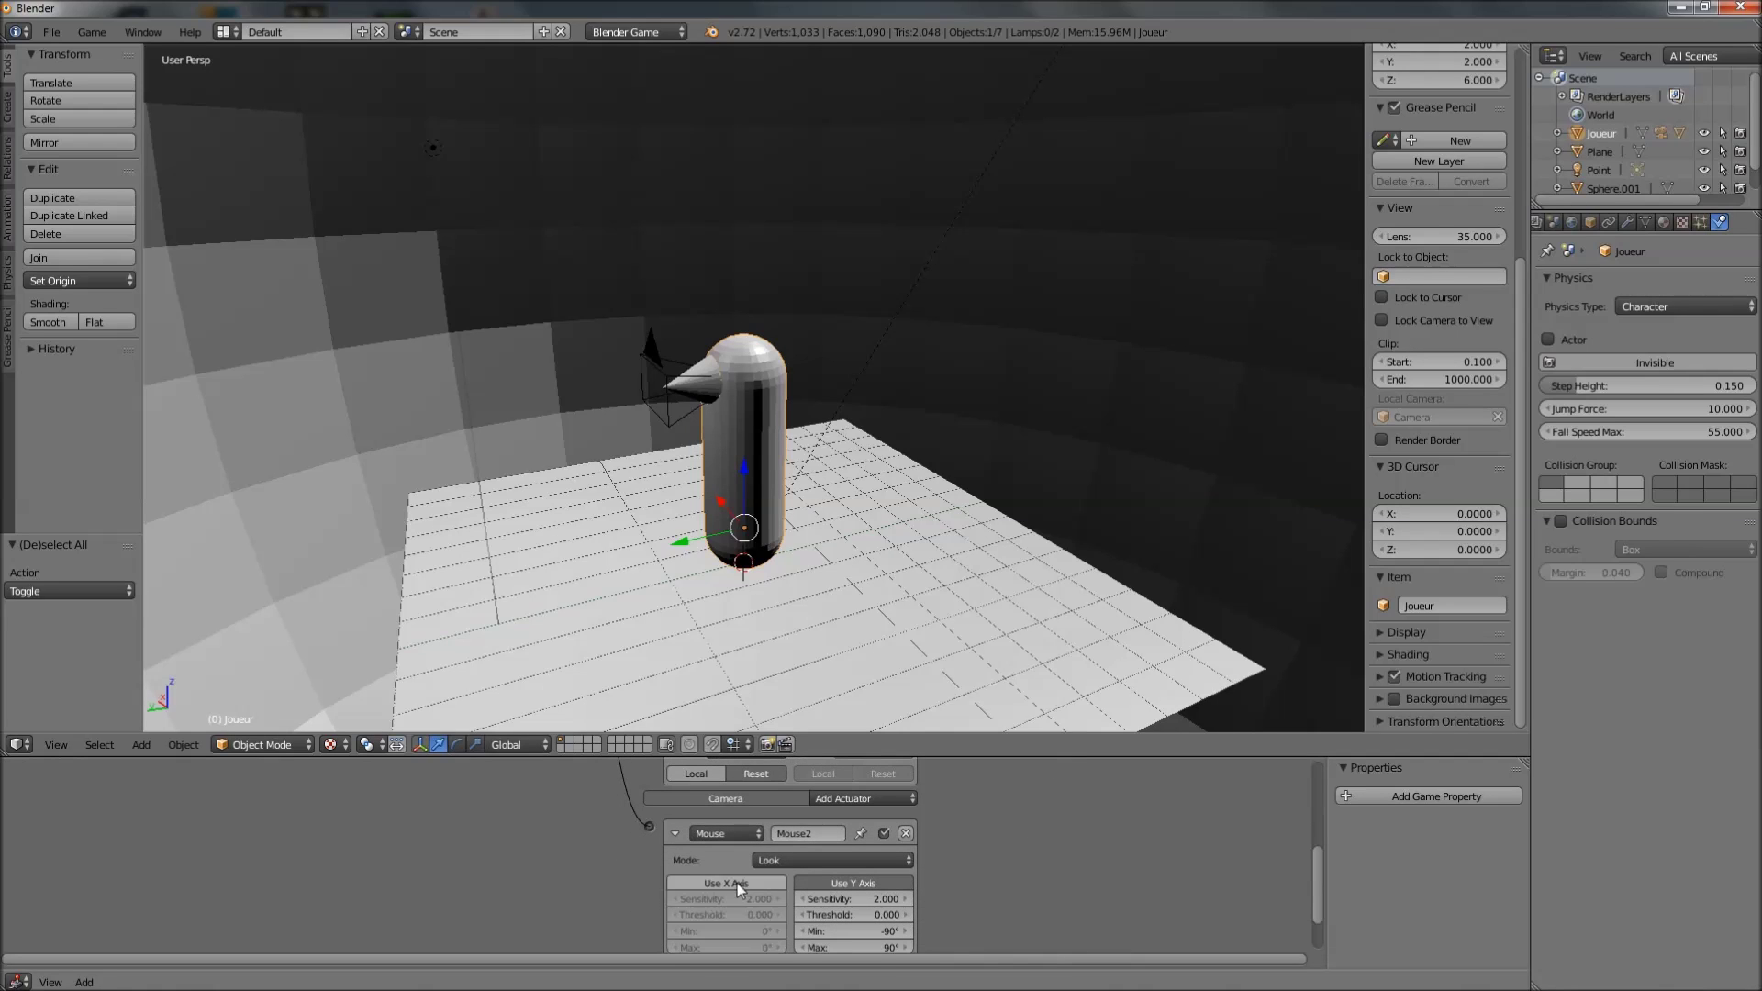
scroll(1054, 828, "up", 4)
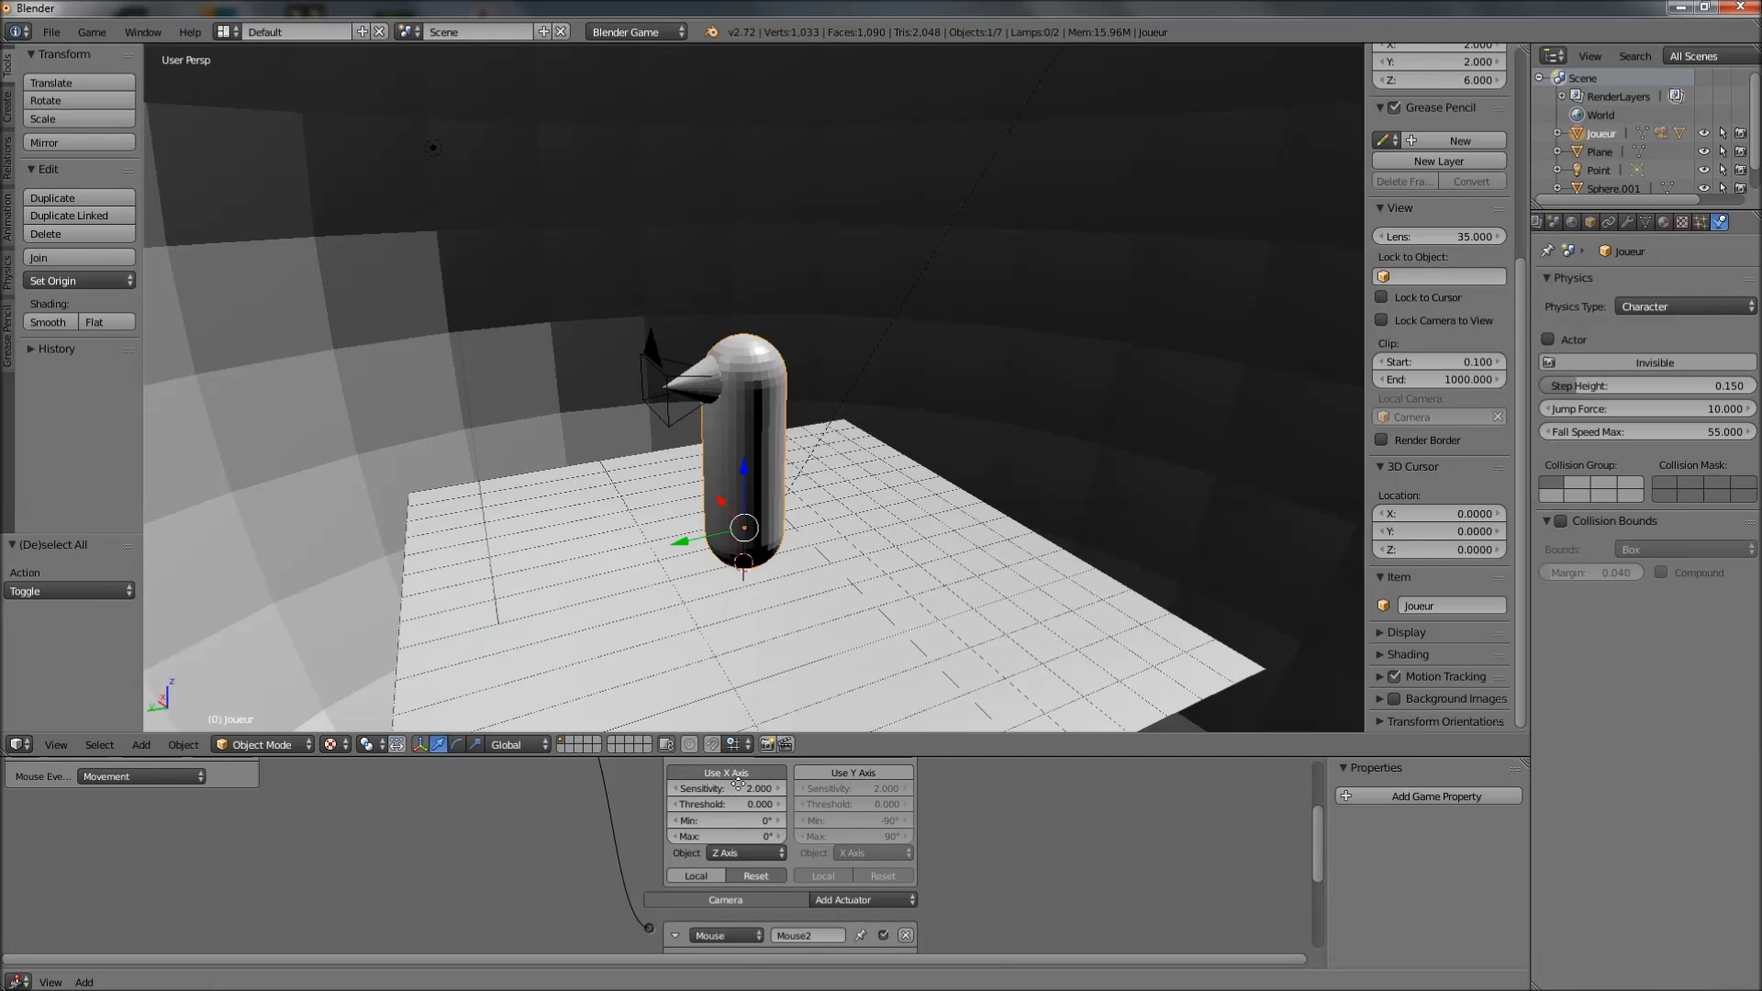
scroll(733, 826, "down", 4)
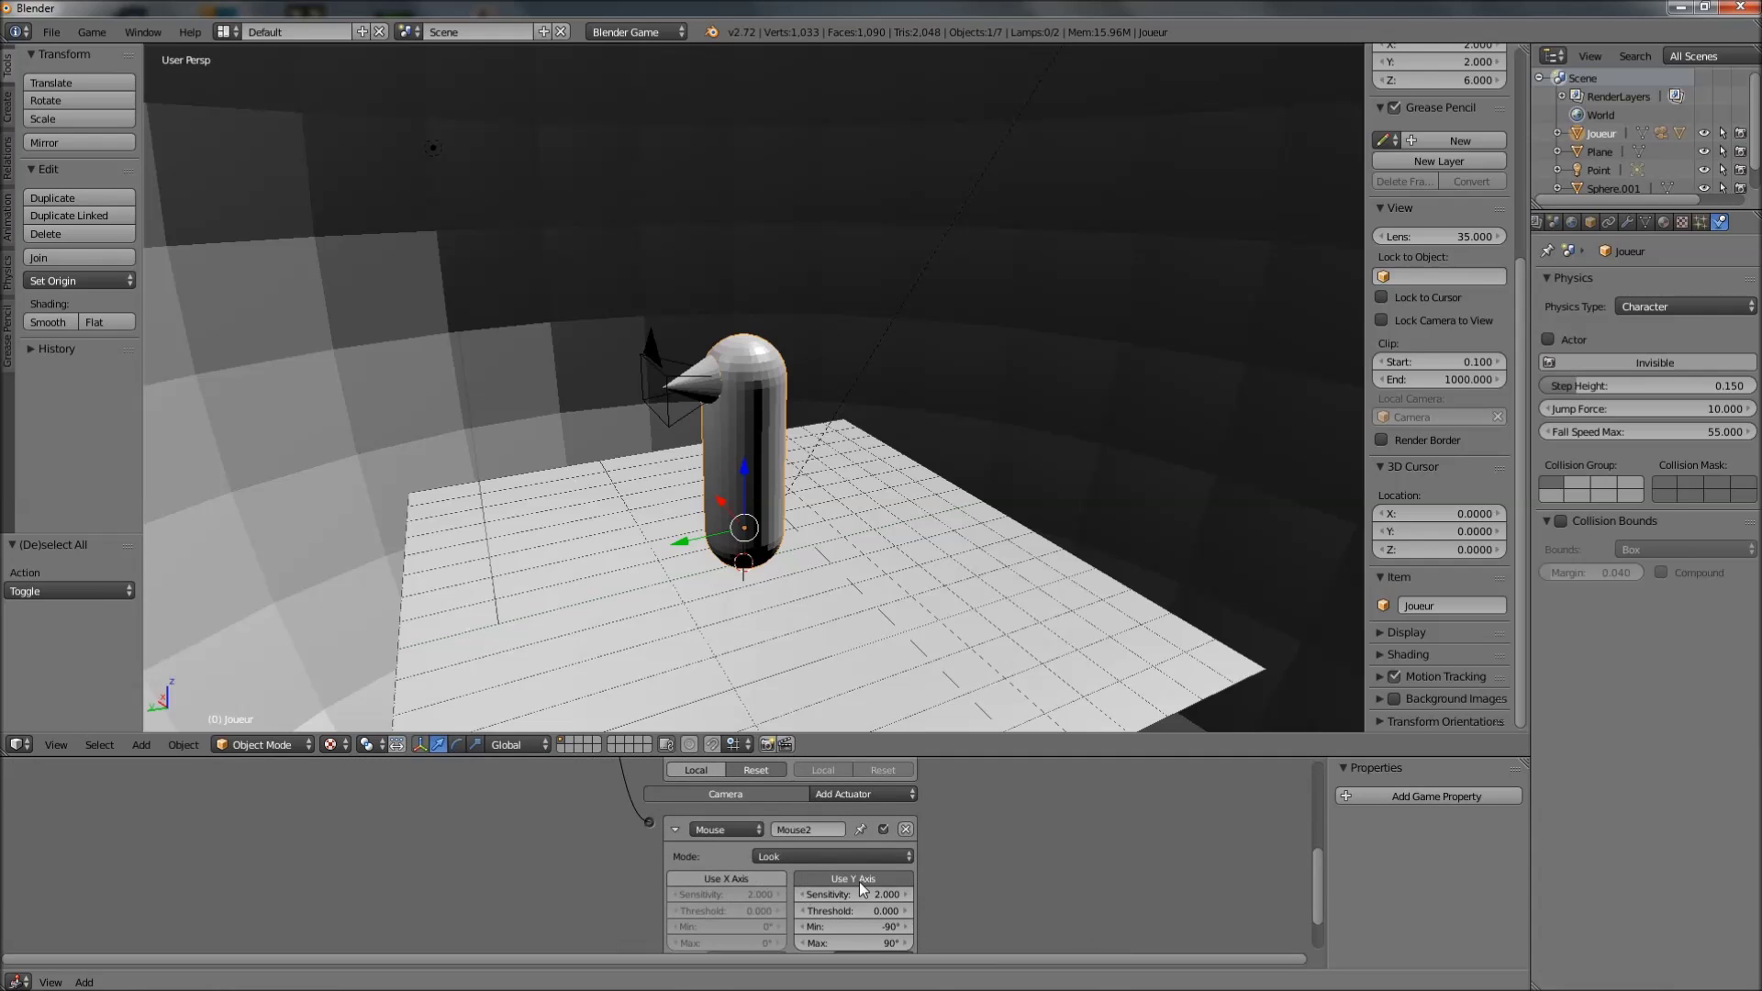
Run the game preview twice to examine the capsule's horizontal rotation and the cone's vertical tilt under mouse movement
scroll(831, 929, "down", 1)
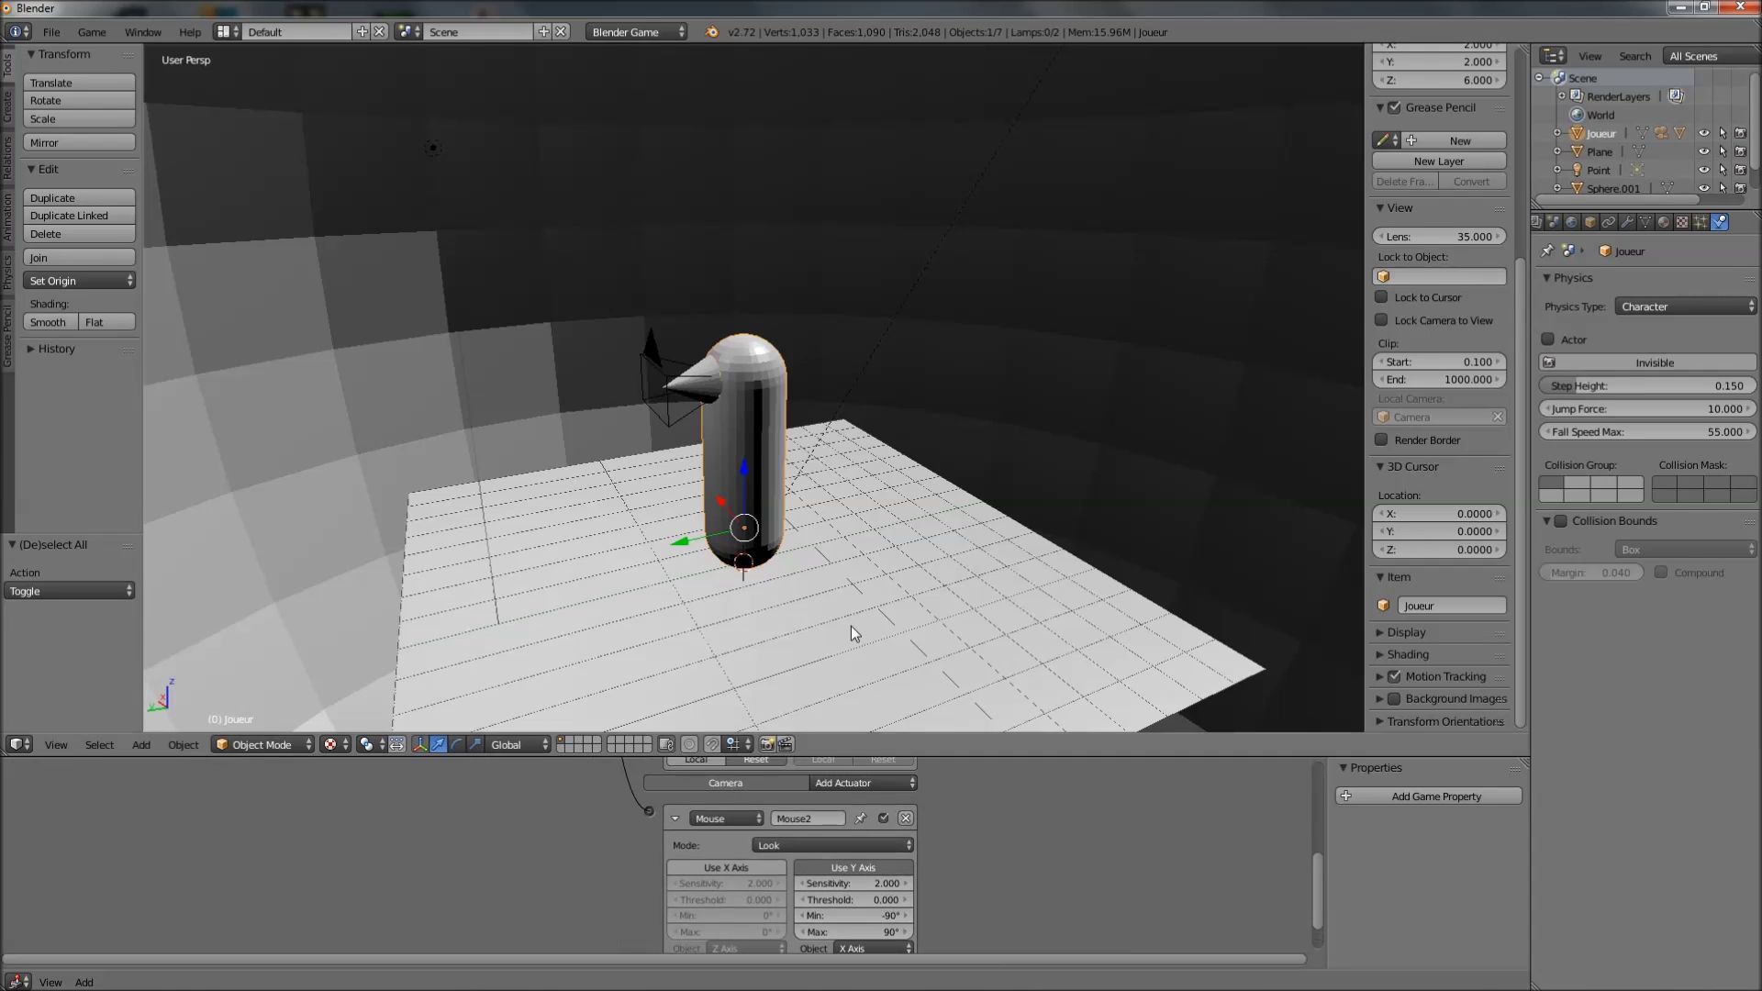
key("p")
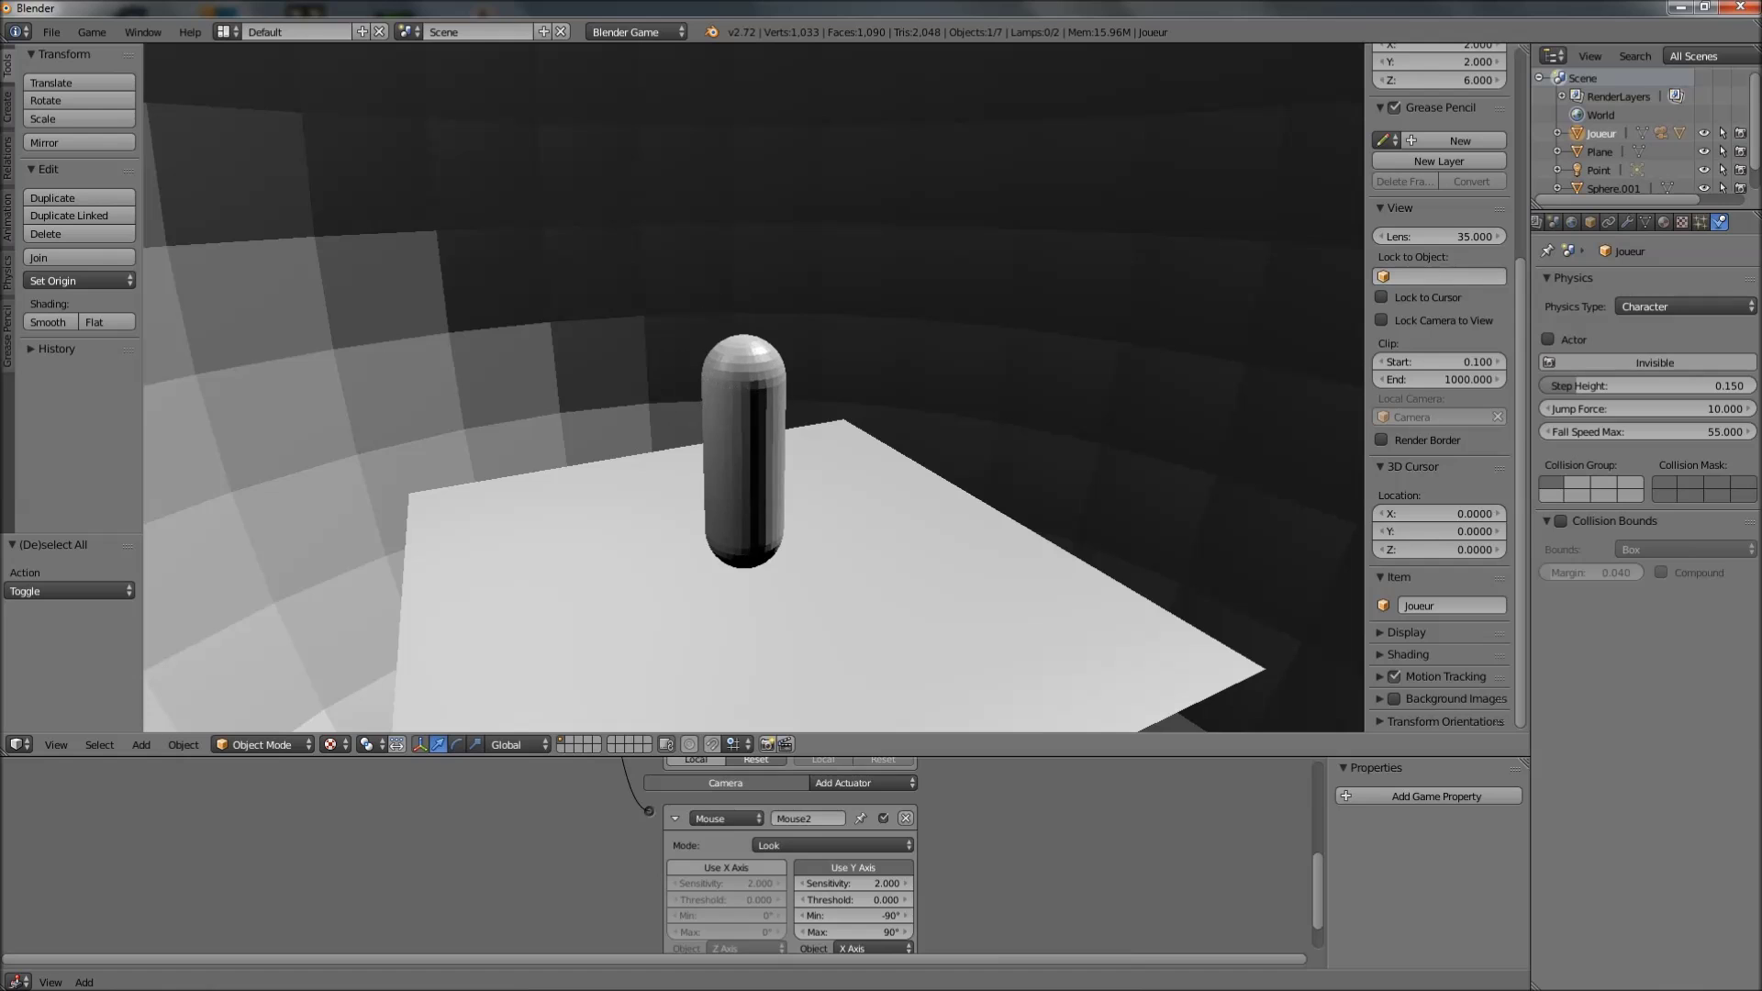
key("Escape")
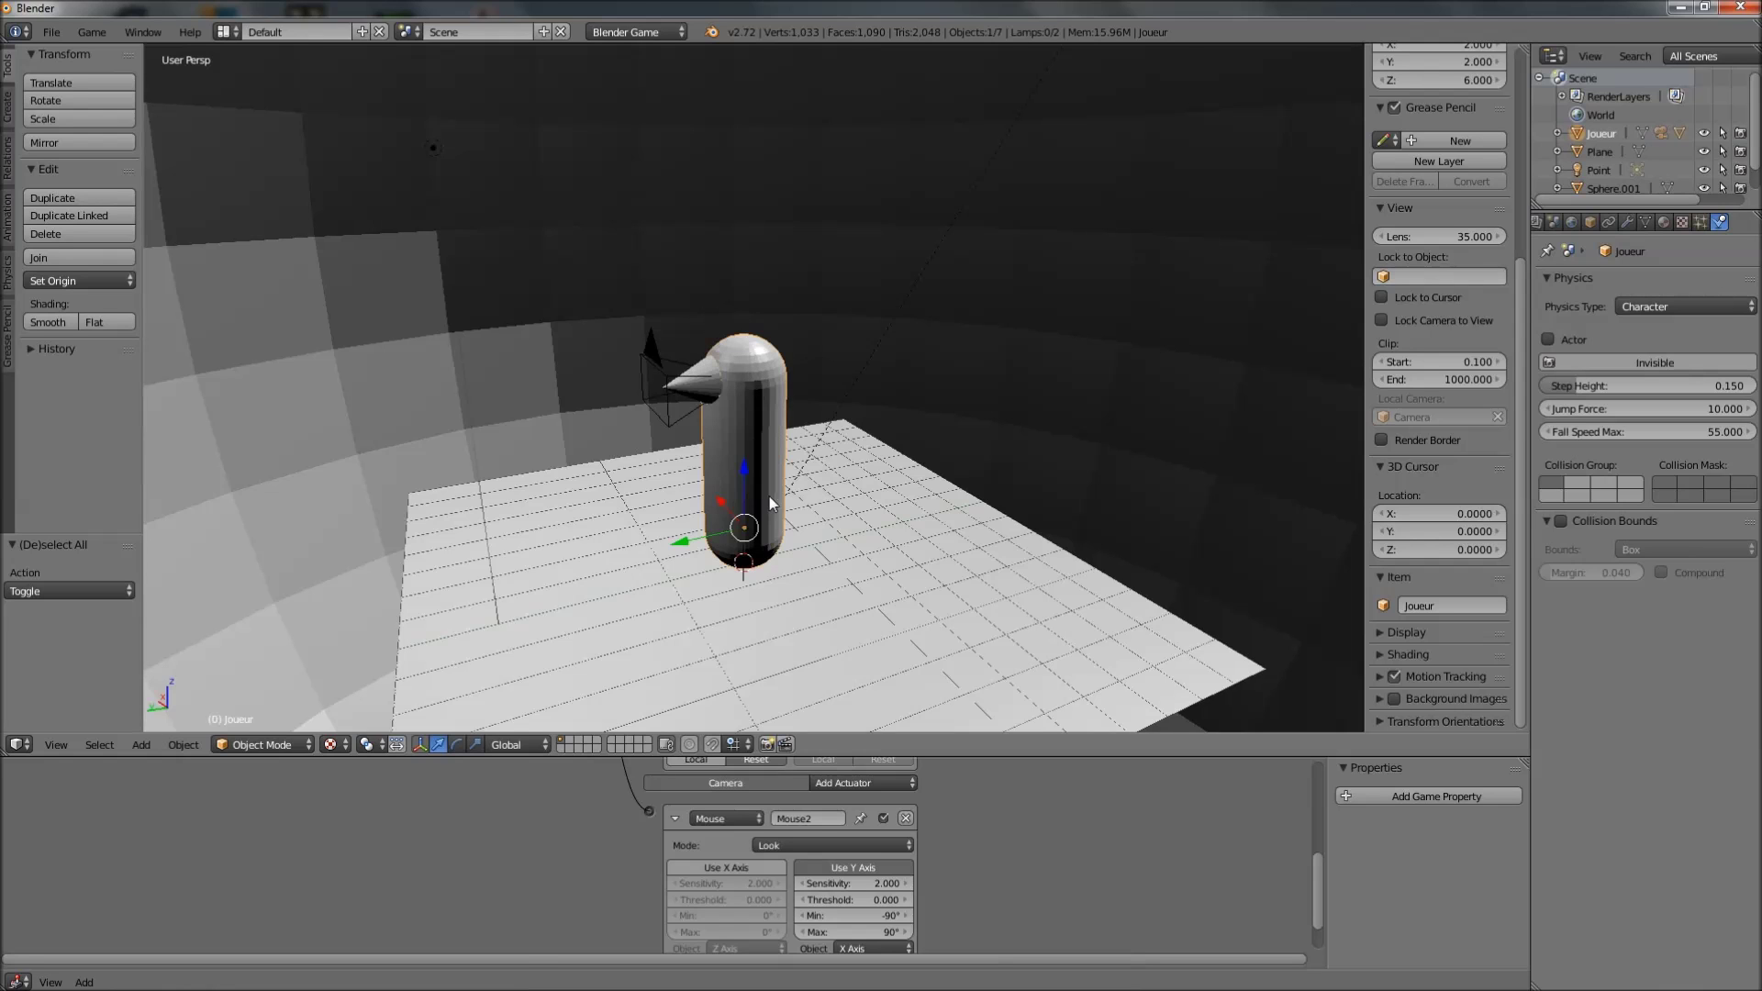
scroll(978, 894, "down", 2)
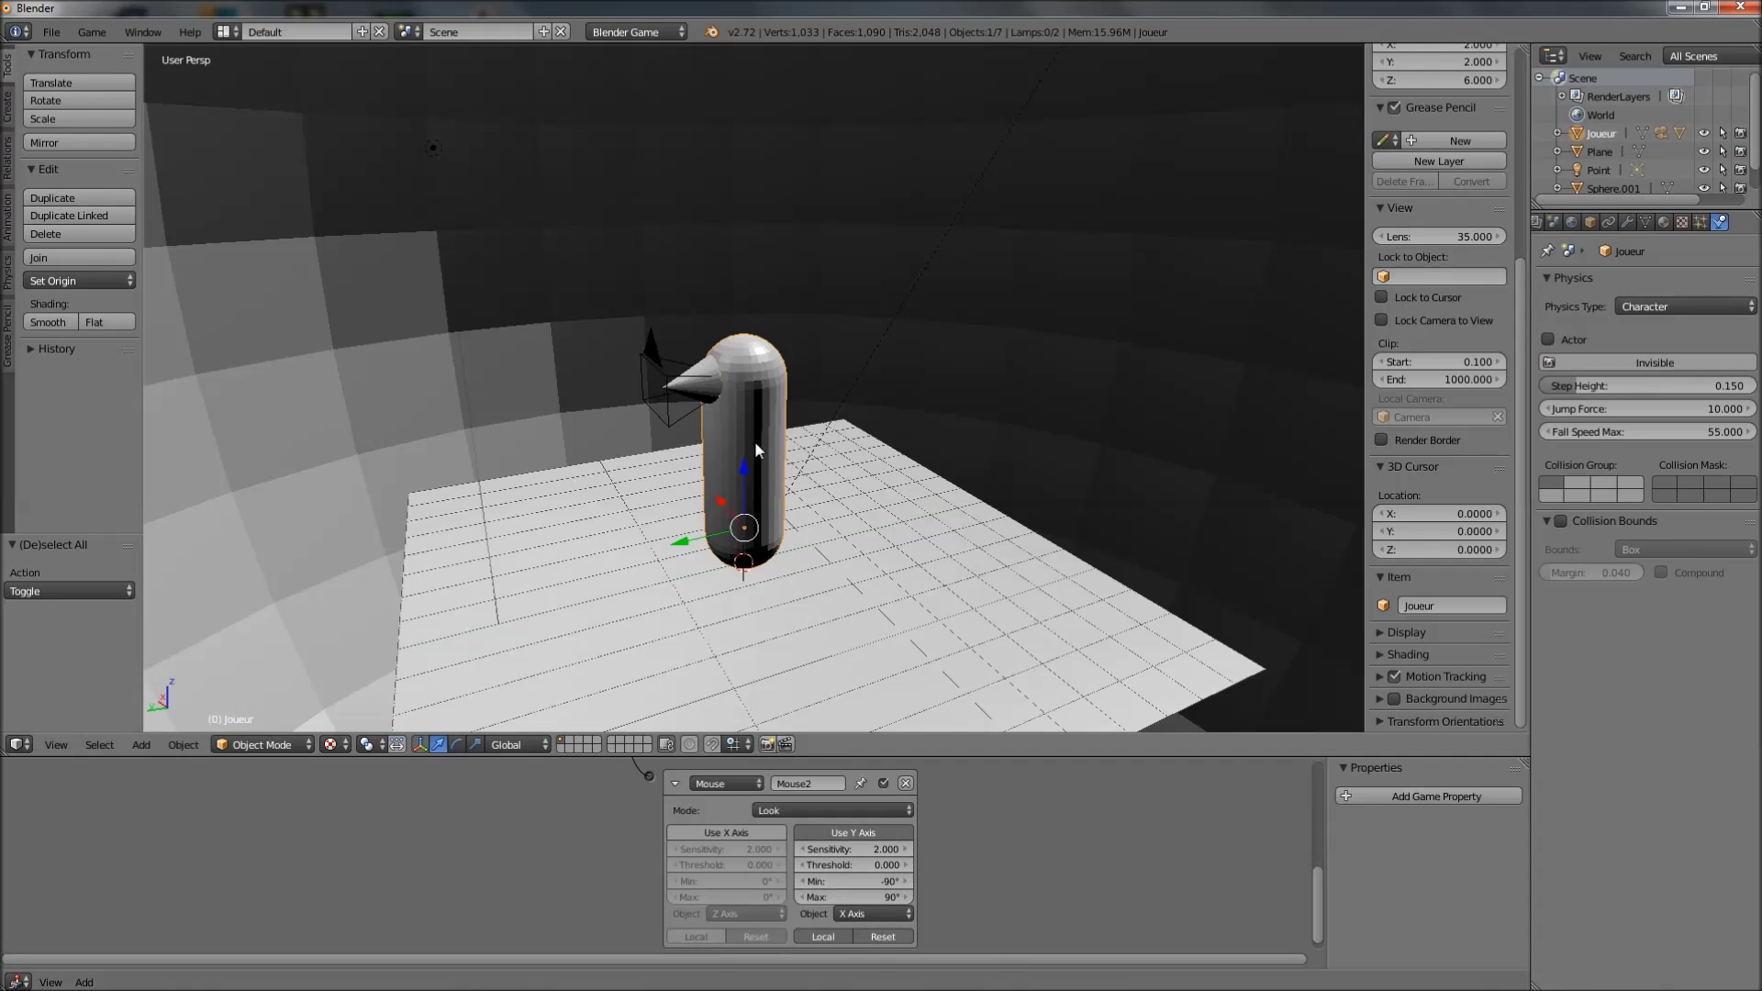
key("p")
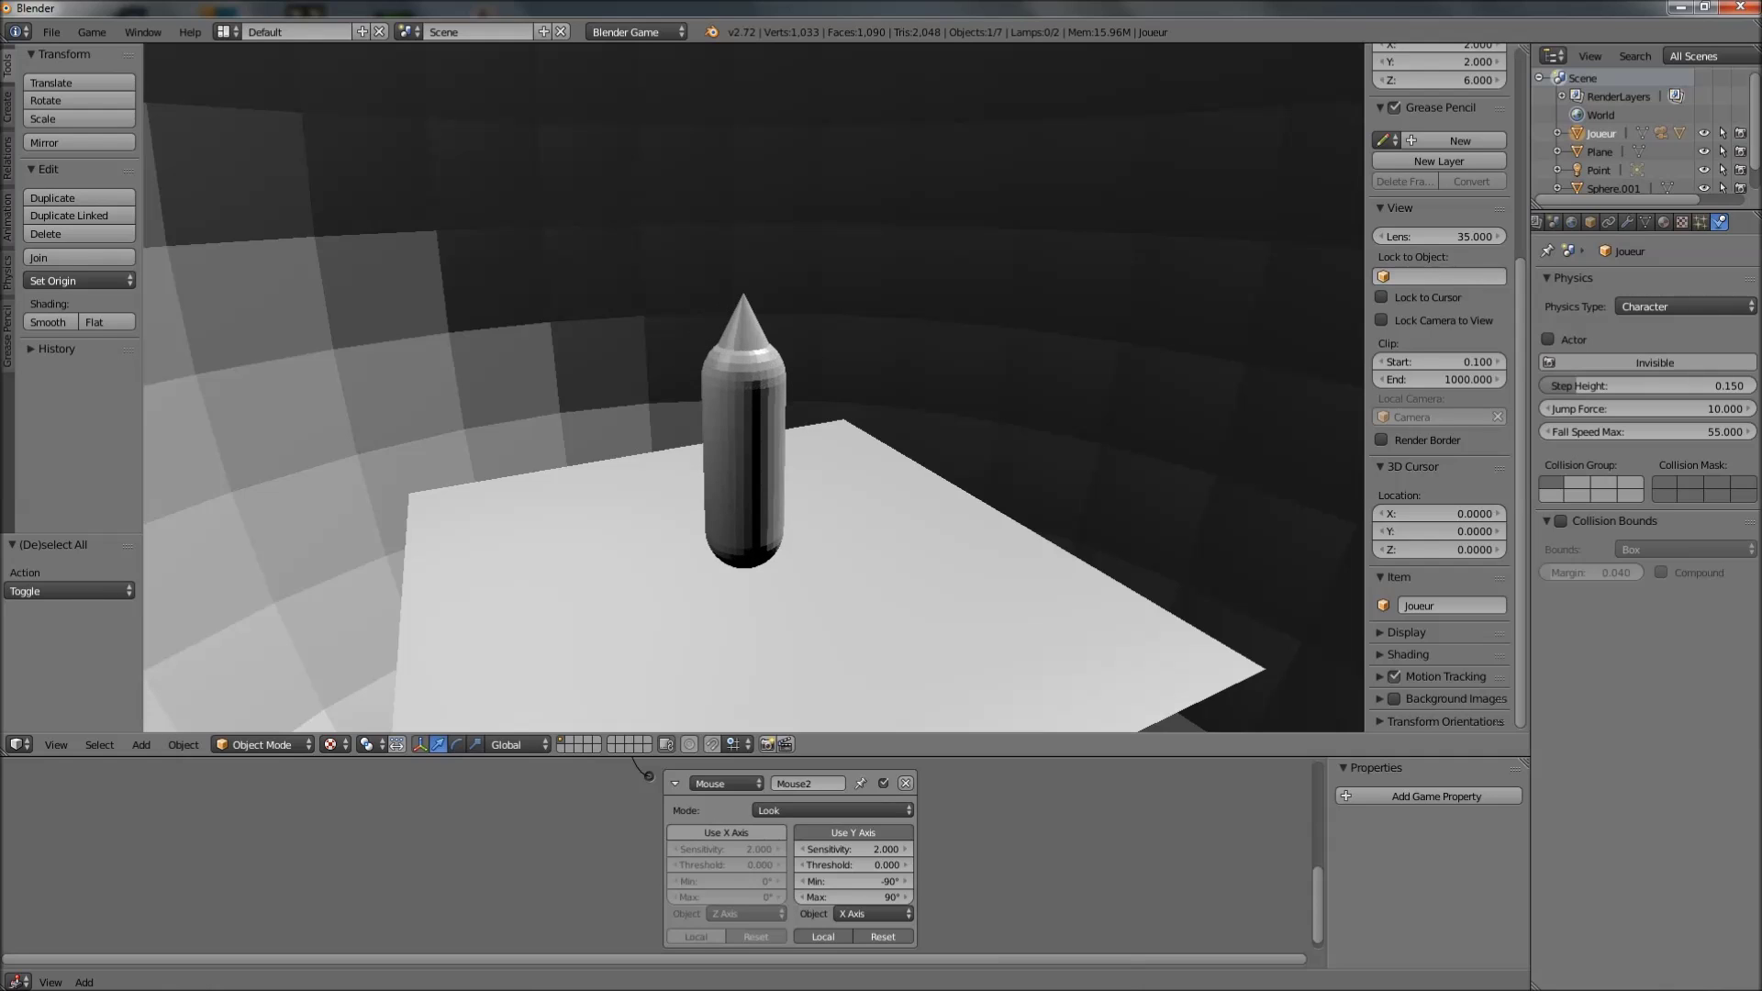
key("Escape")
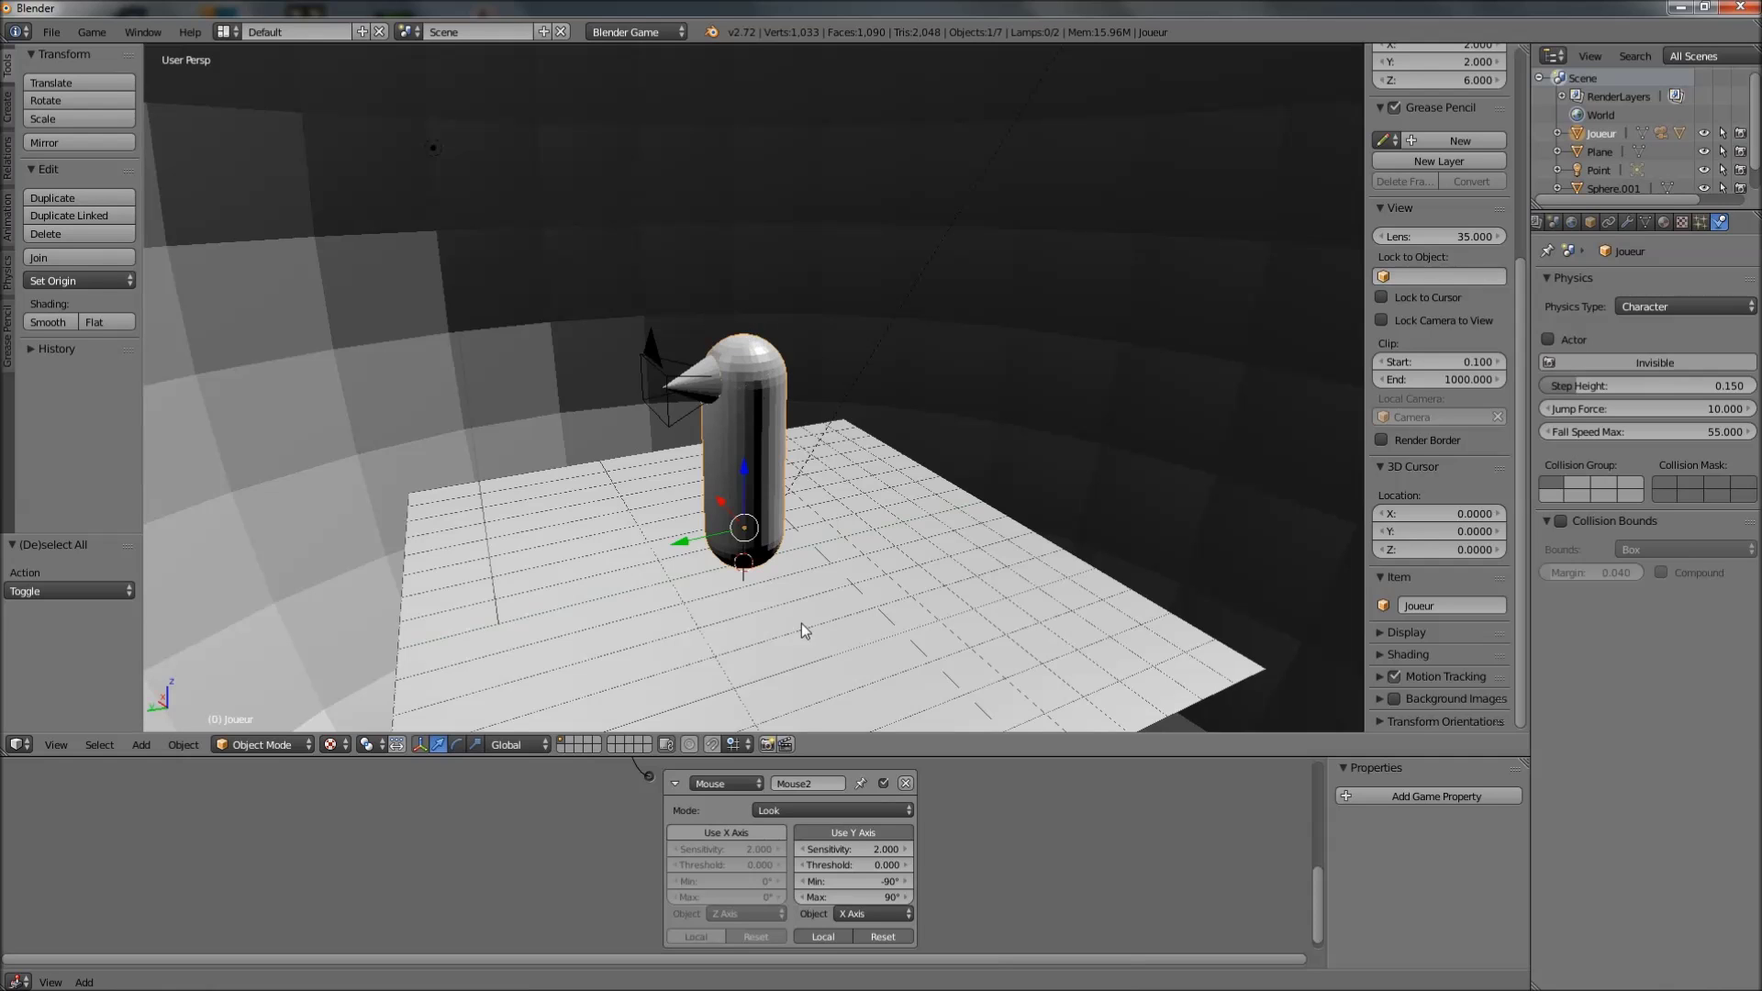
Try a 50° maximum for the Y axis of the camera's Mouse2 actuator in the game preview, and restore it to 90°
left_click(867, 898)
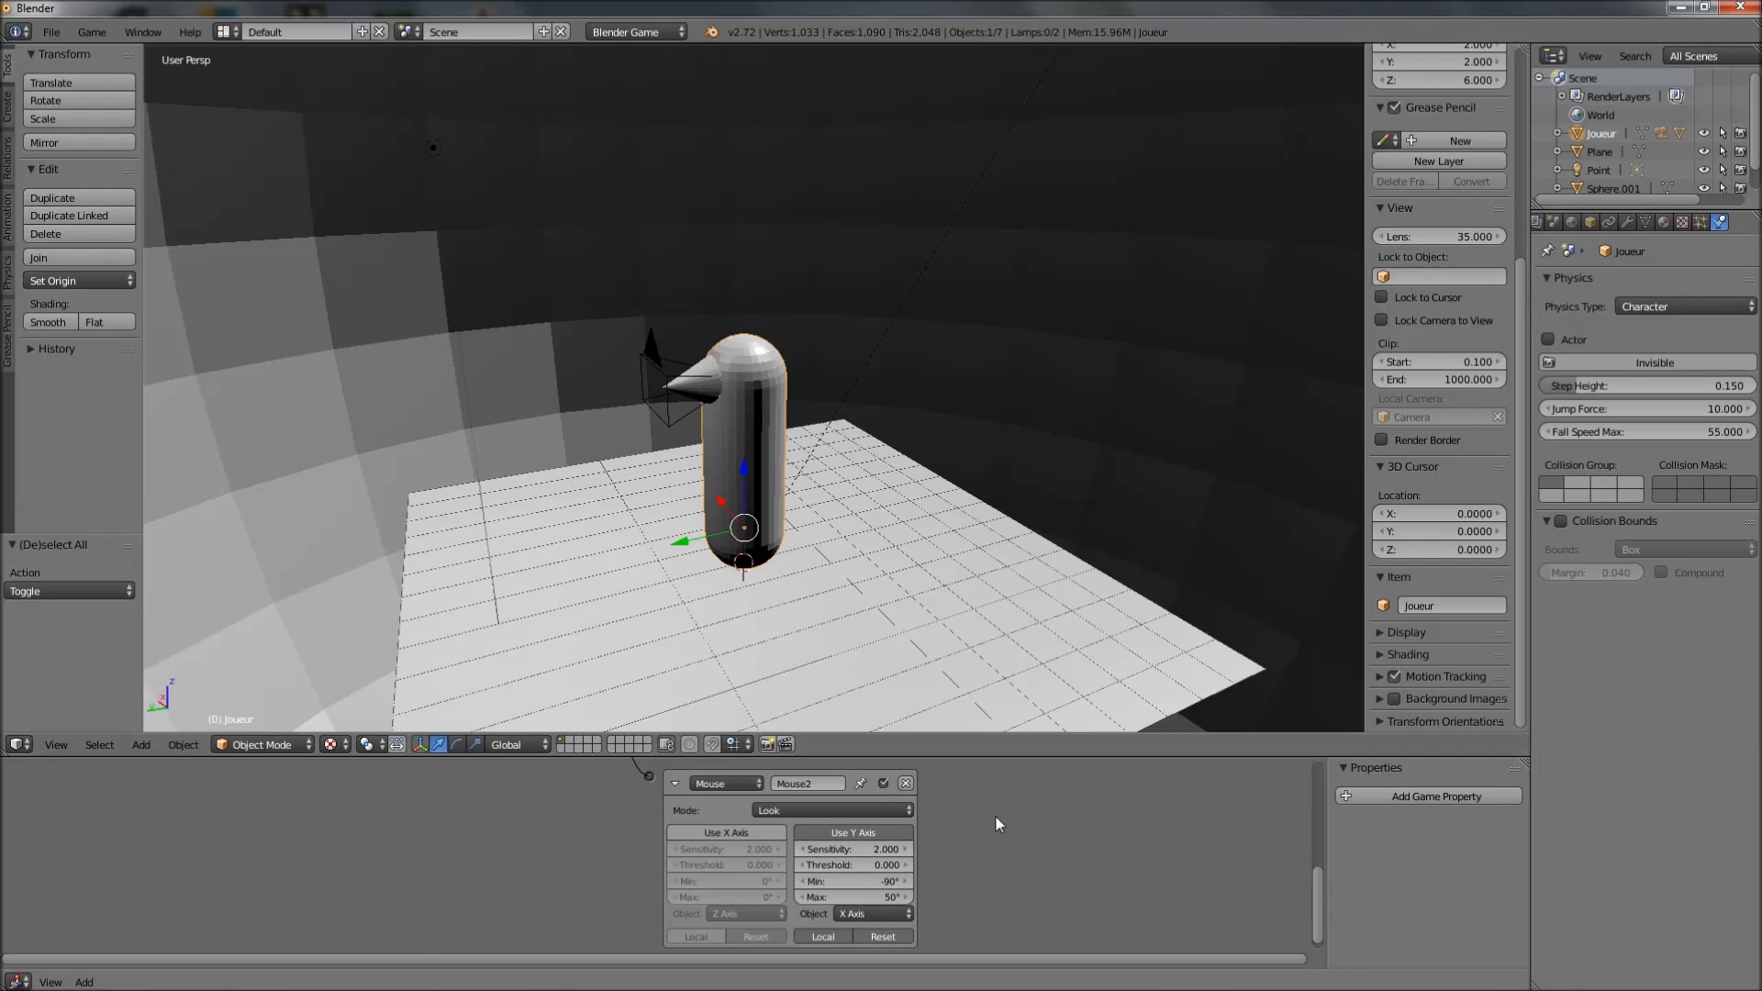
scroll(999, 824, "up", 2)
key("p")
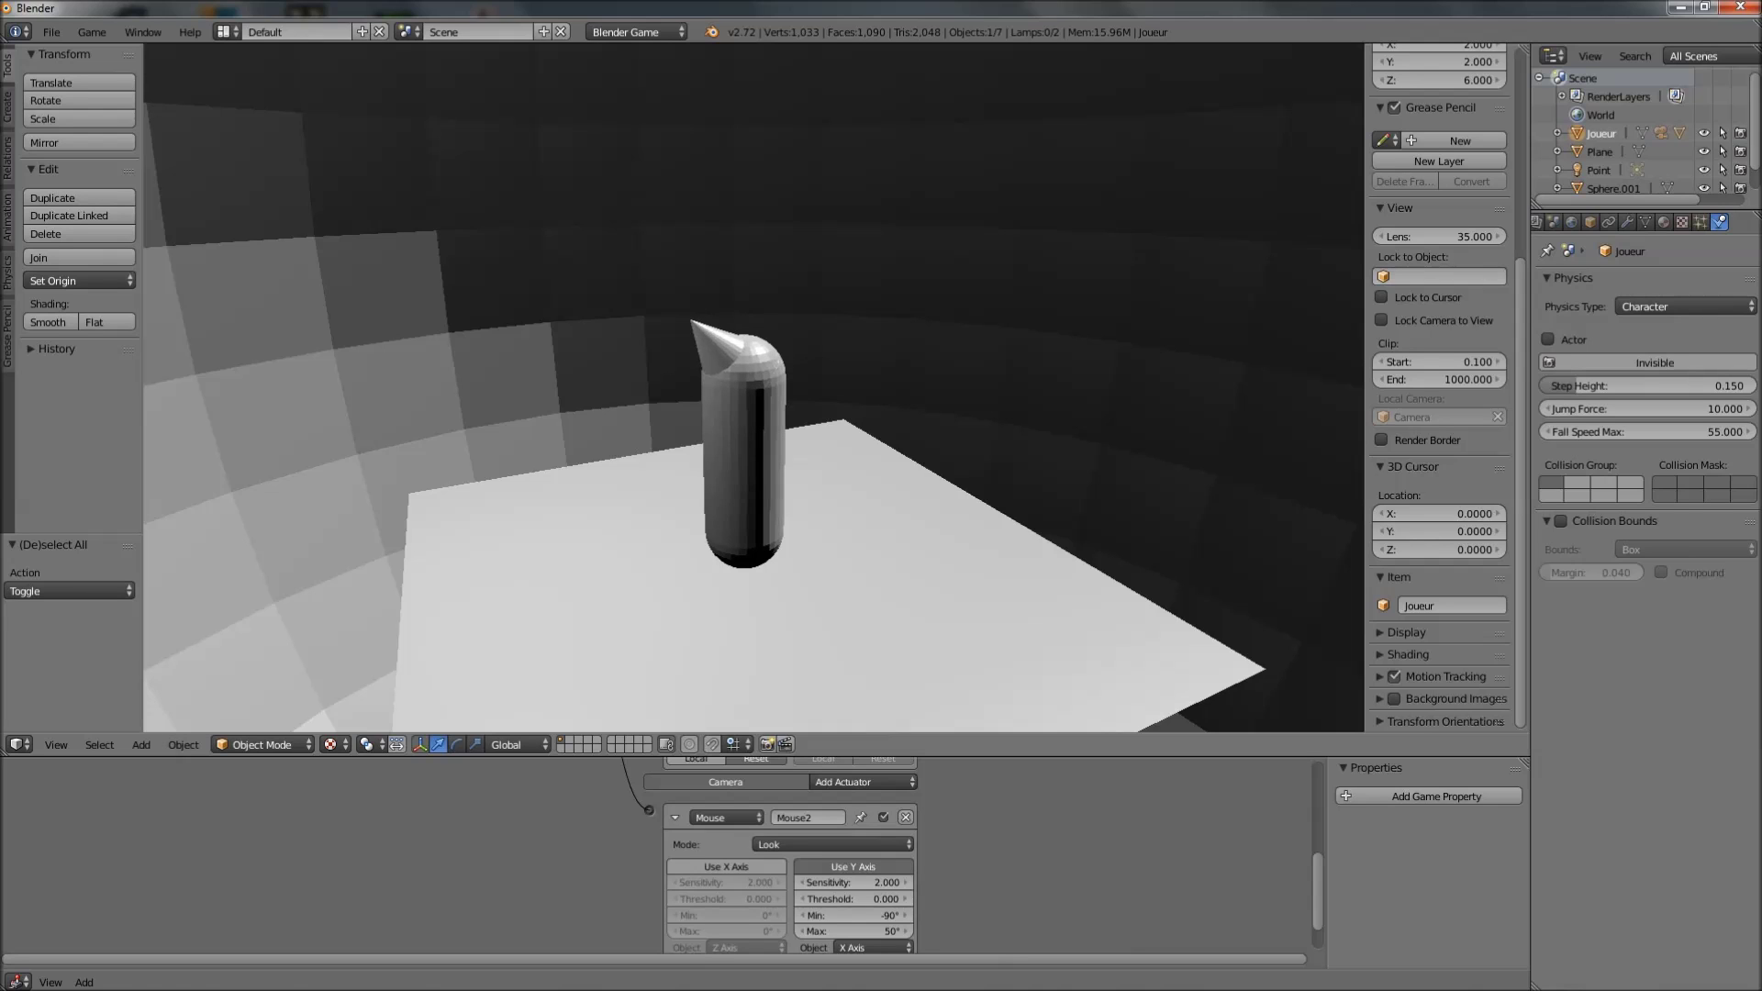
key("Escape")
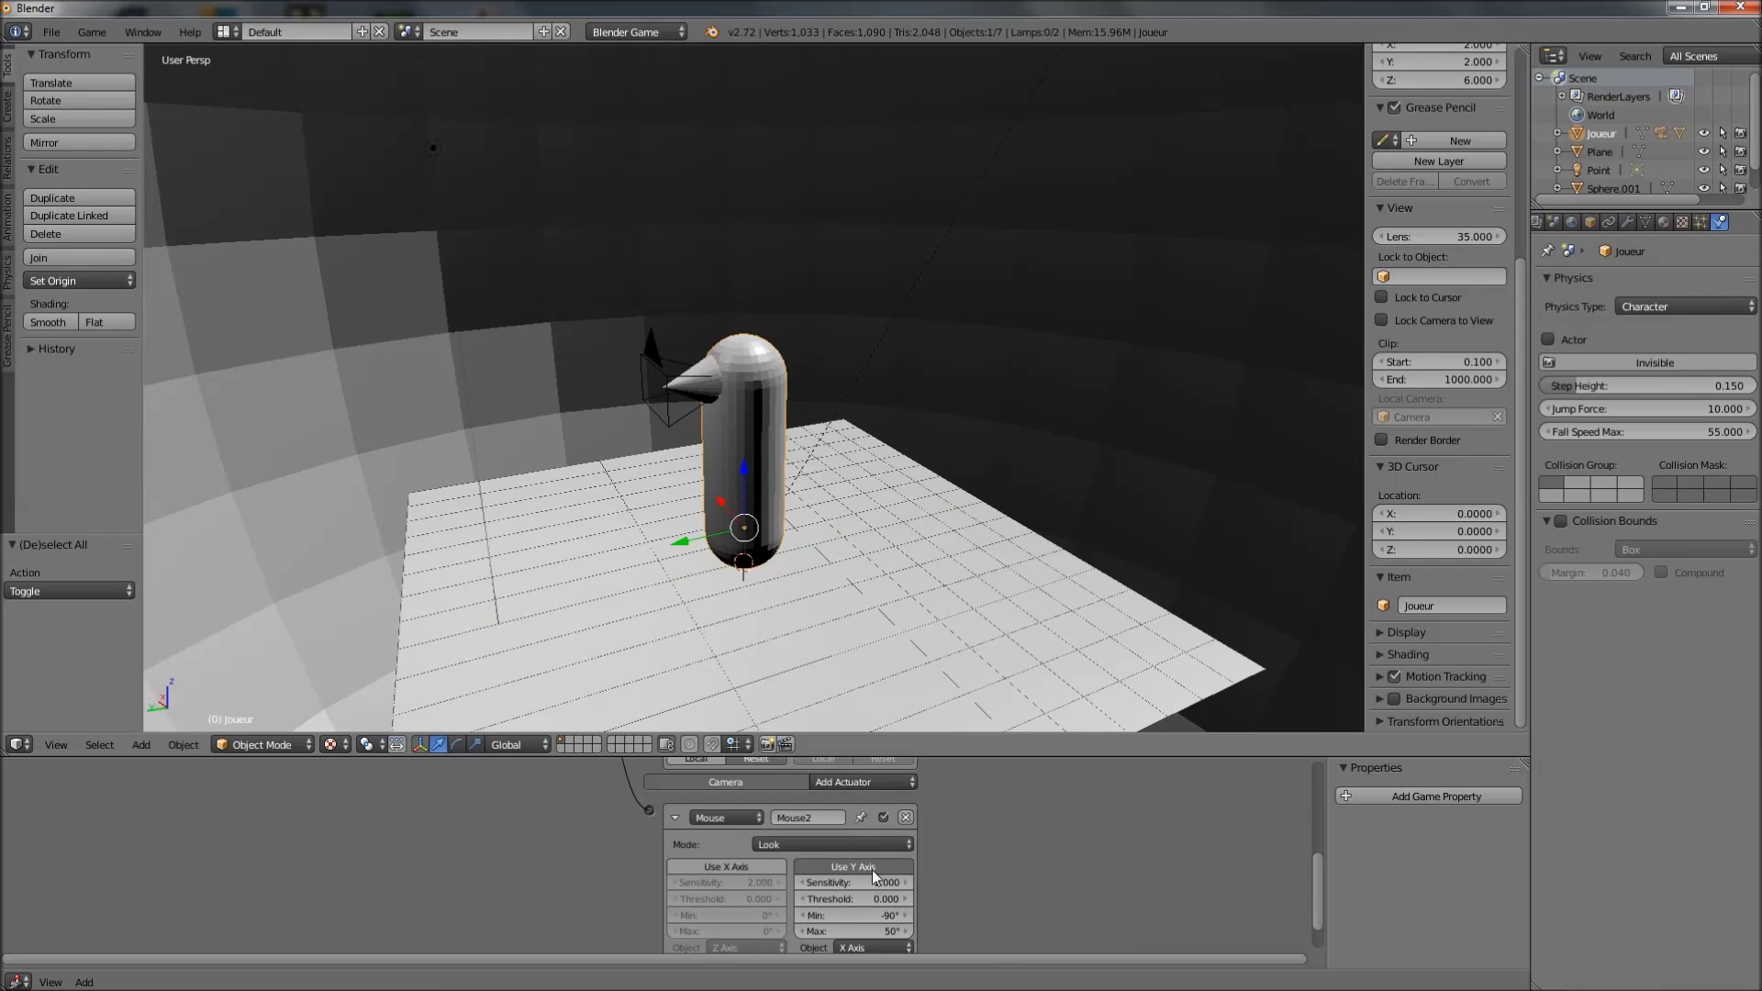
left_click(886, 931)
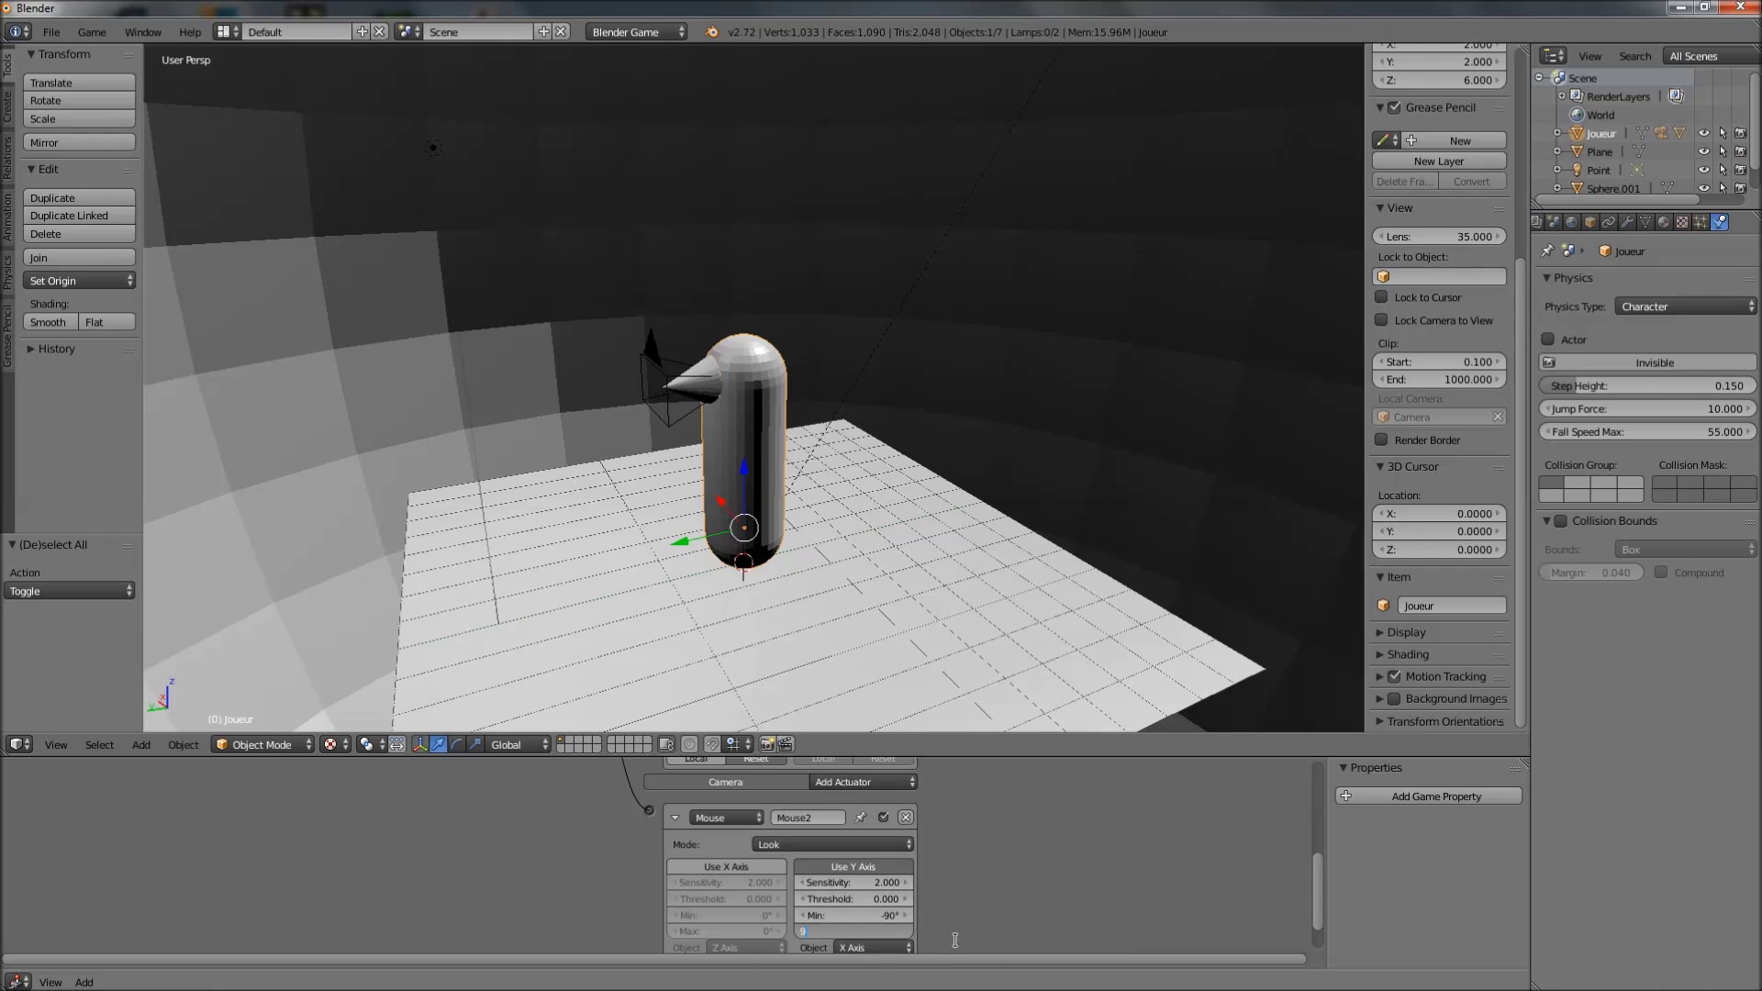
scroll(967, 857, "up", 2)
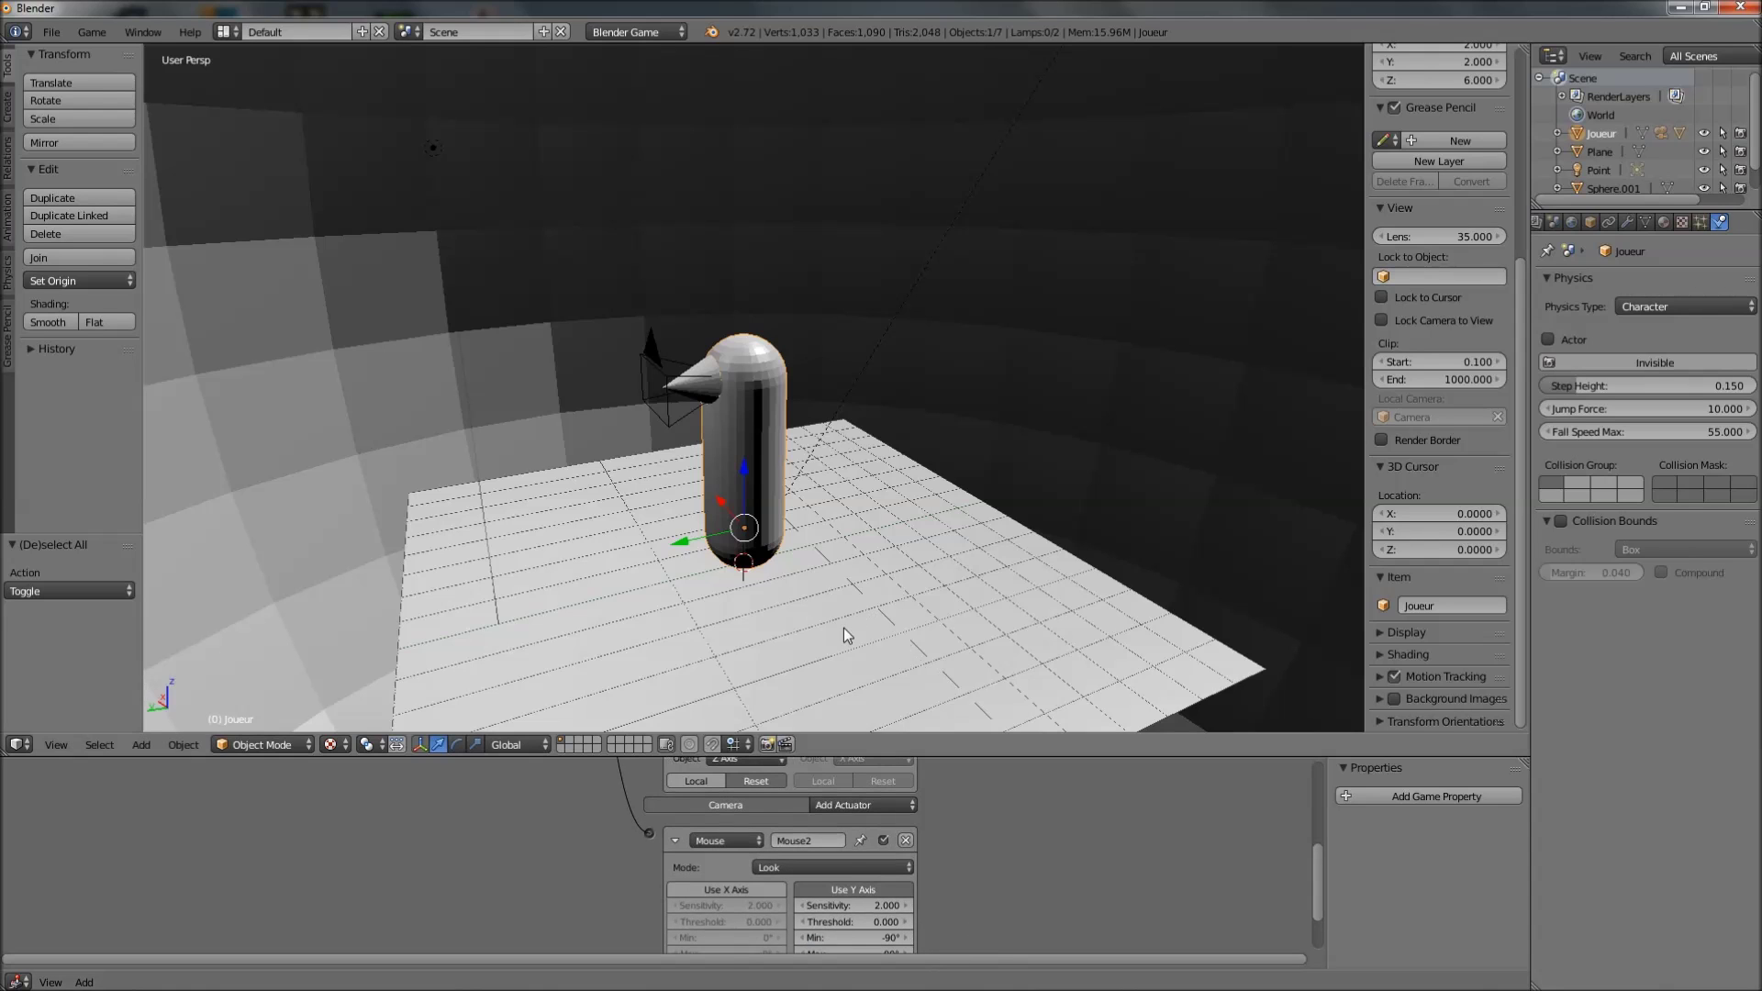
Test the mouse look in the game preview from the camera's view, and review the Mouse1 and Mouse2 actuator settings
key("KP_0")
scroll(756, 586, "down", 3)
scroll(756, 585, "up", 2)
key("p")
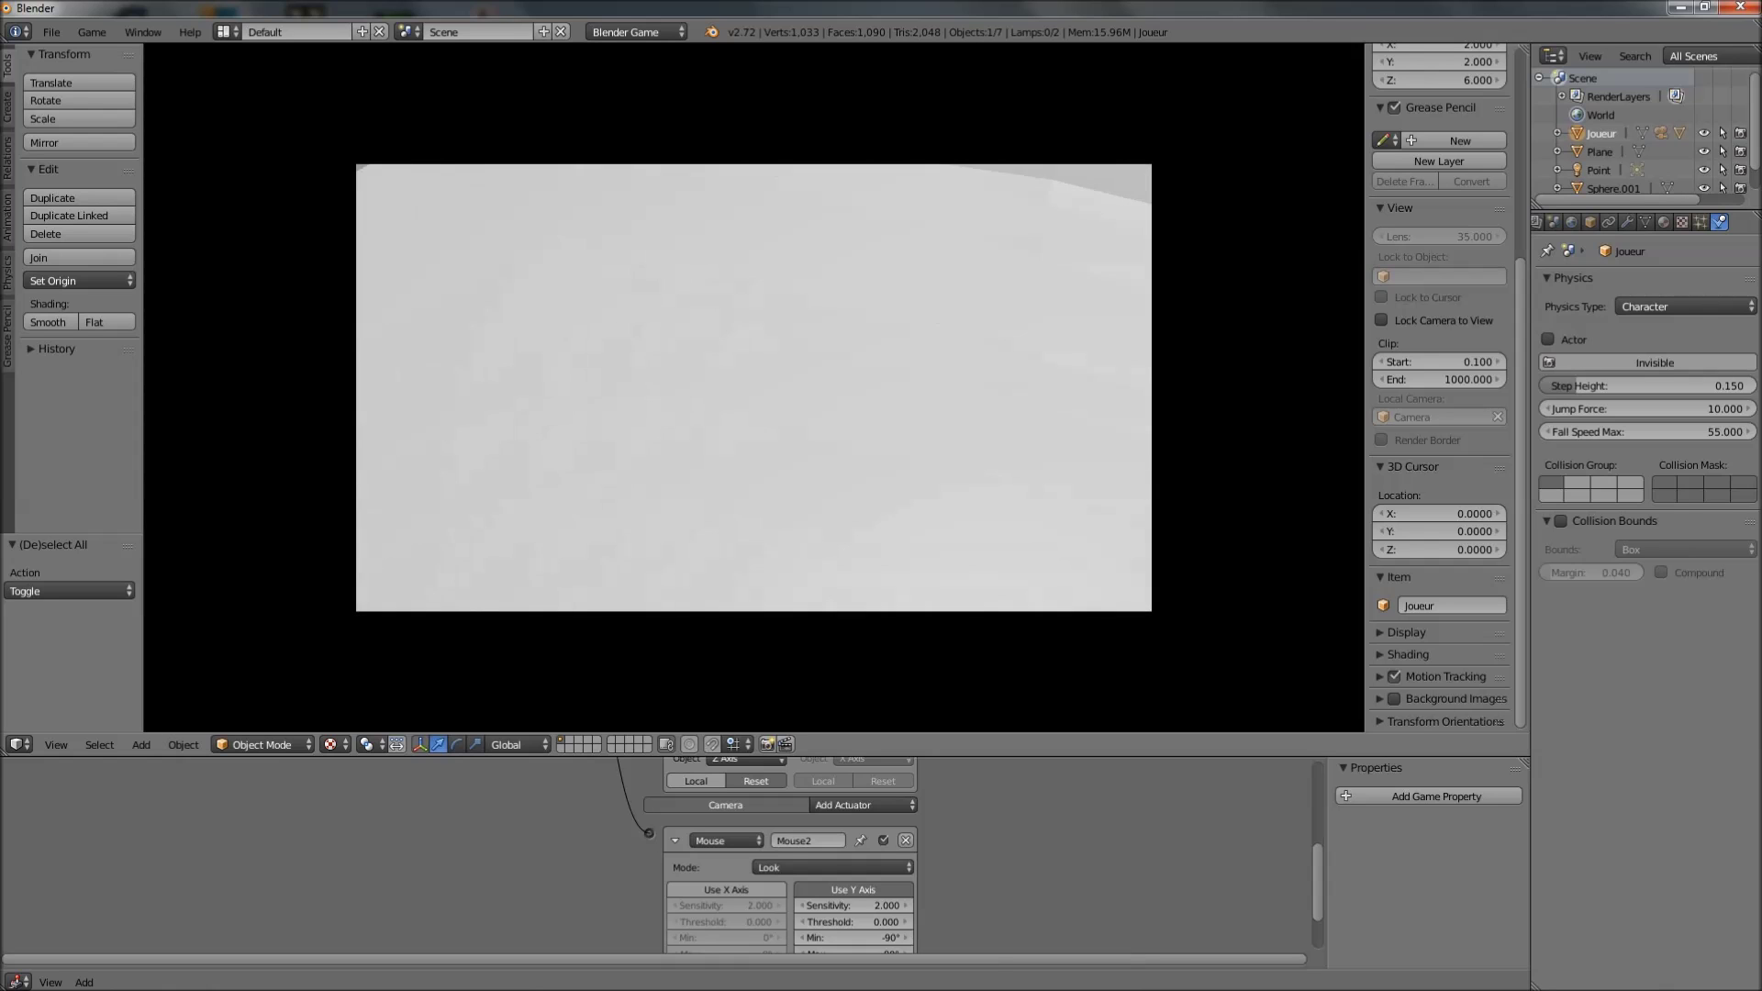
key("Escape")
scroll(971, 857, "down", 3)
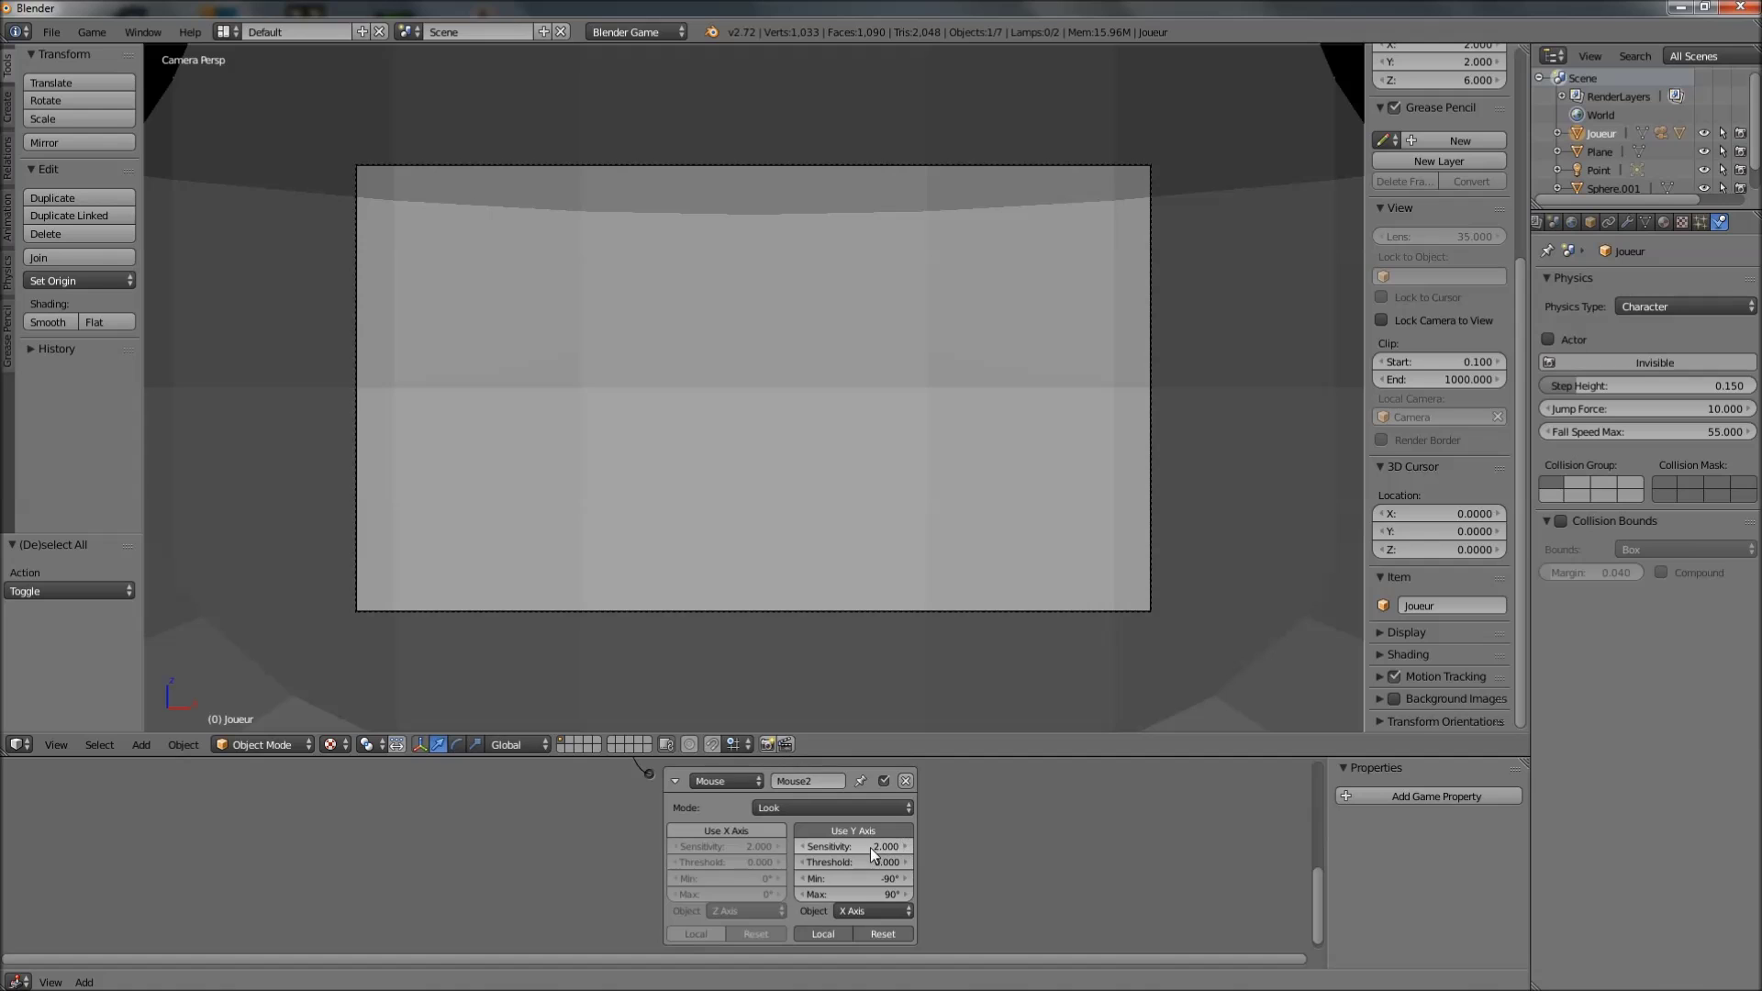
scroll(942, 833, "up", 8)
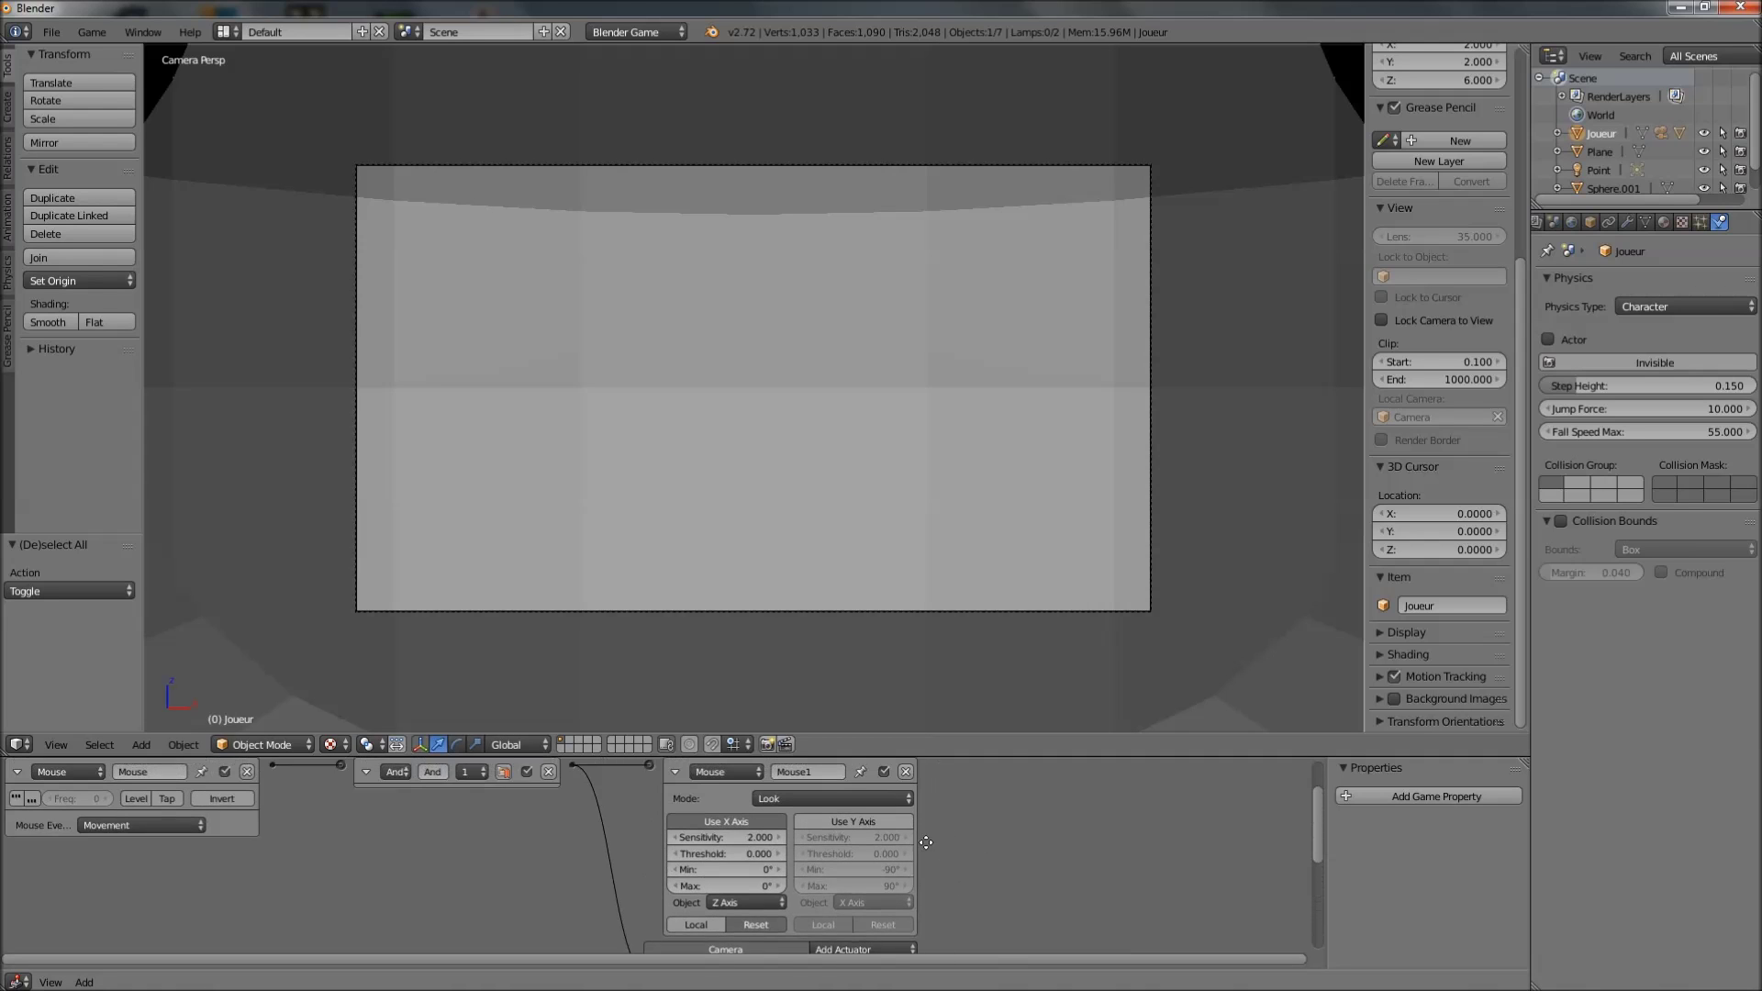
scroll(1054, 837, "down", 8)
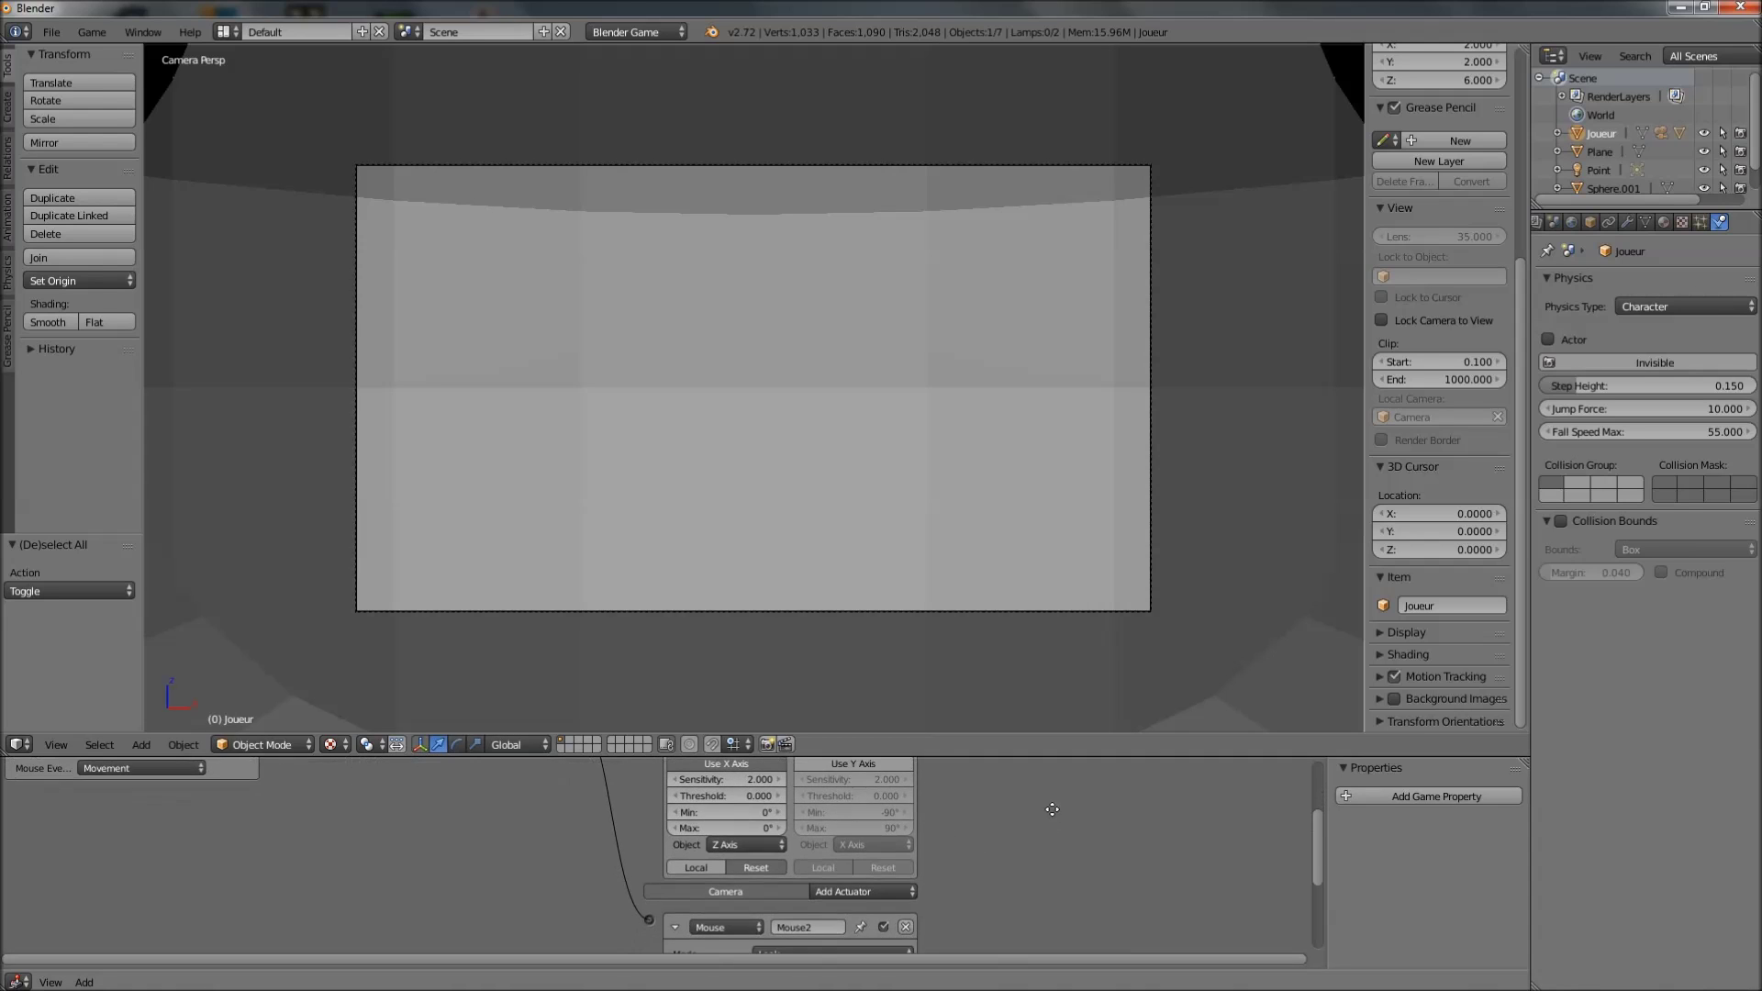
scroll(1065, 870, "down", 1)
Try making the cone invisible, test it in the game preview from the camera's view, and turn Invisible off again
middle_click_drag(514, 468, 792, 529)
right_click(800, 364)
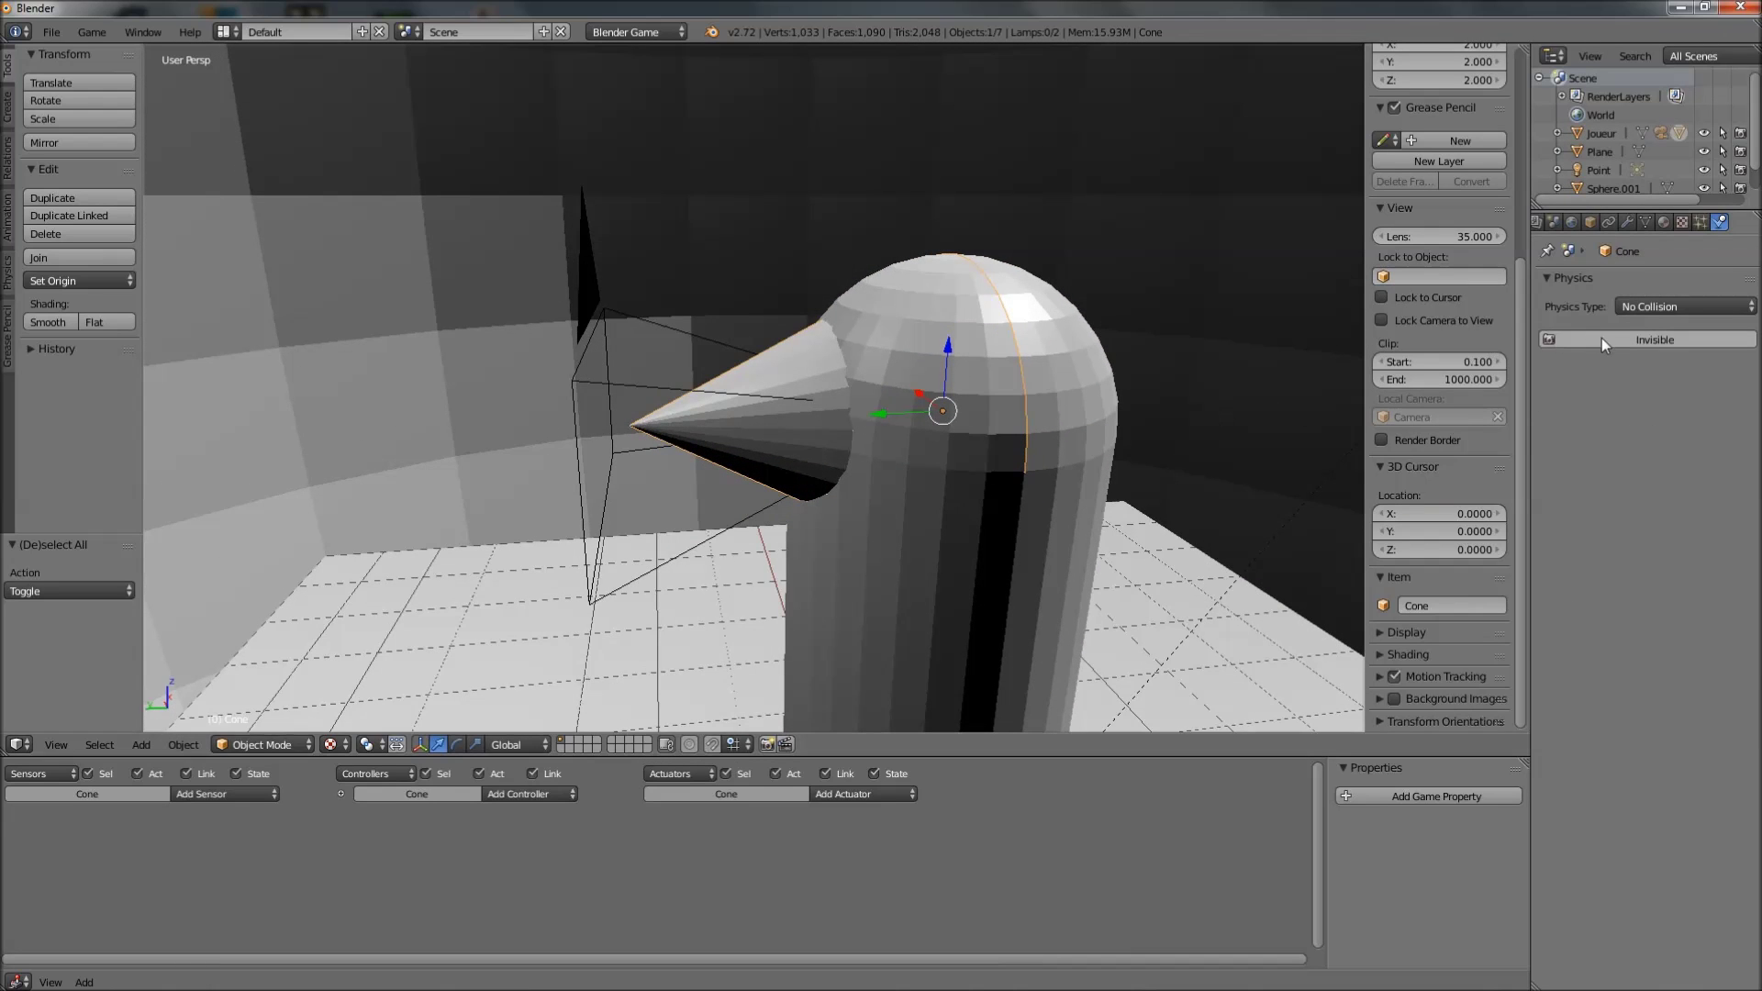
scroll(1037, 377, "up", 5)
key("KP_0")
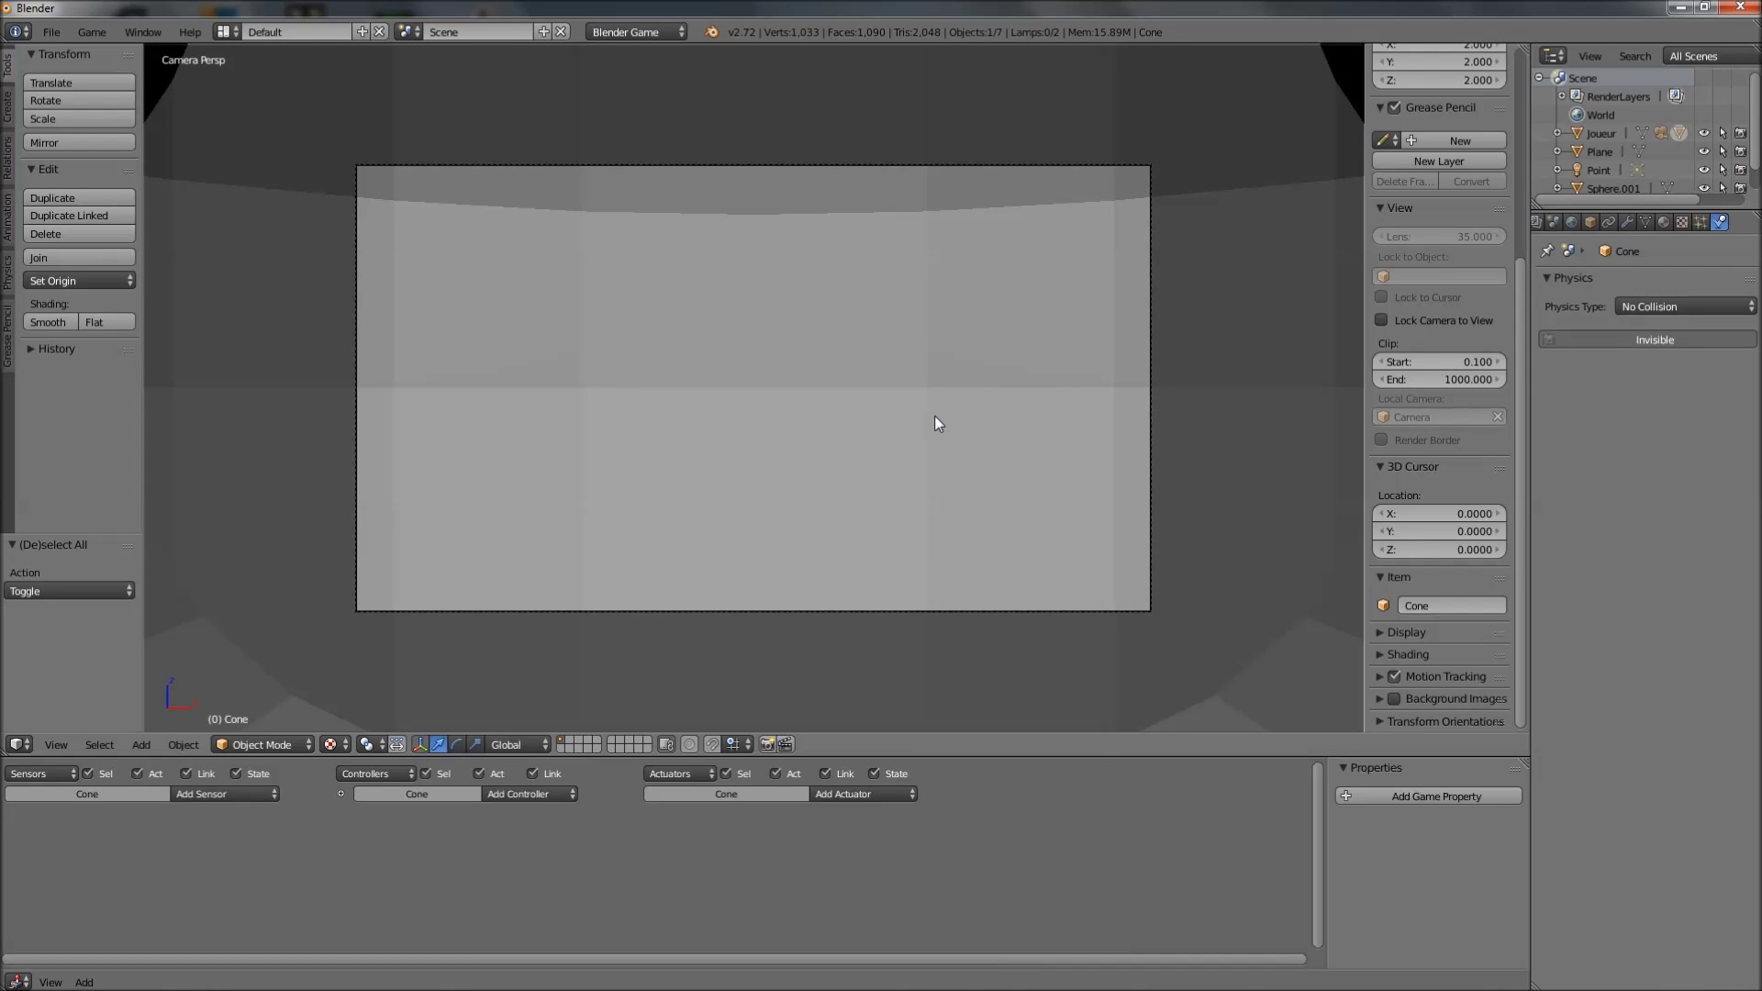
key("p")
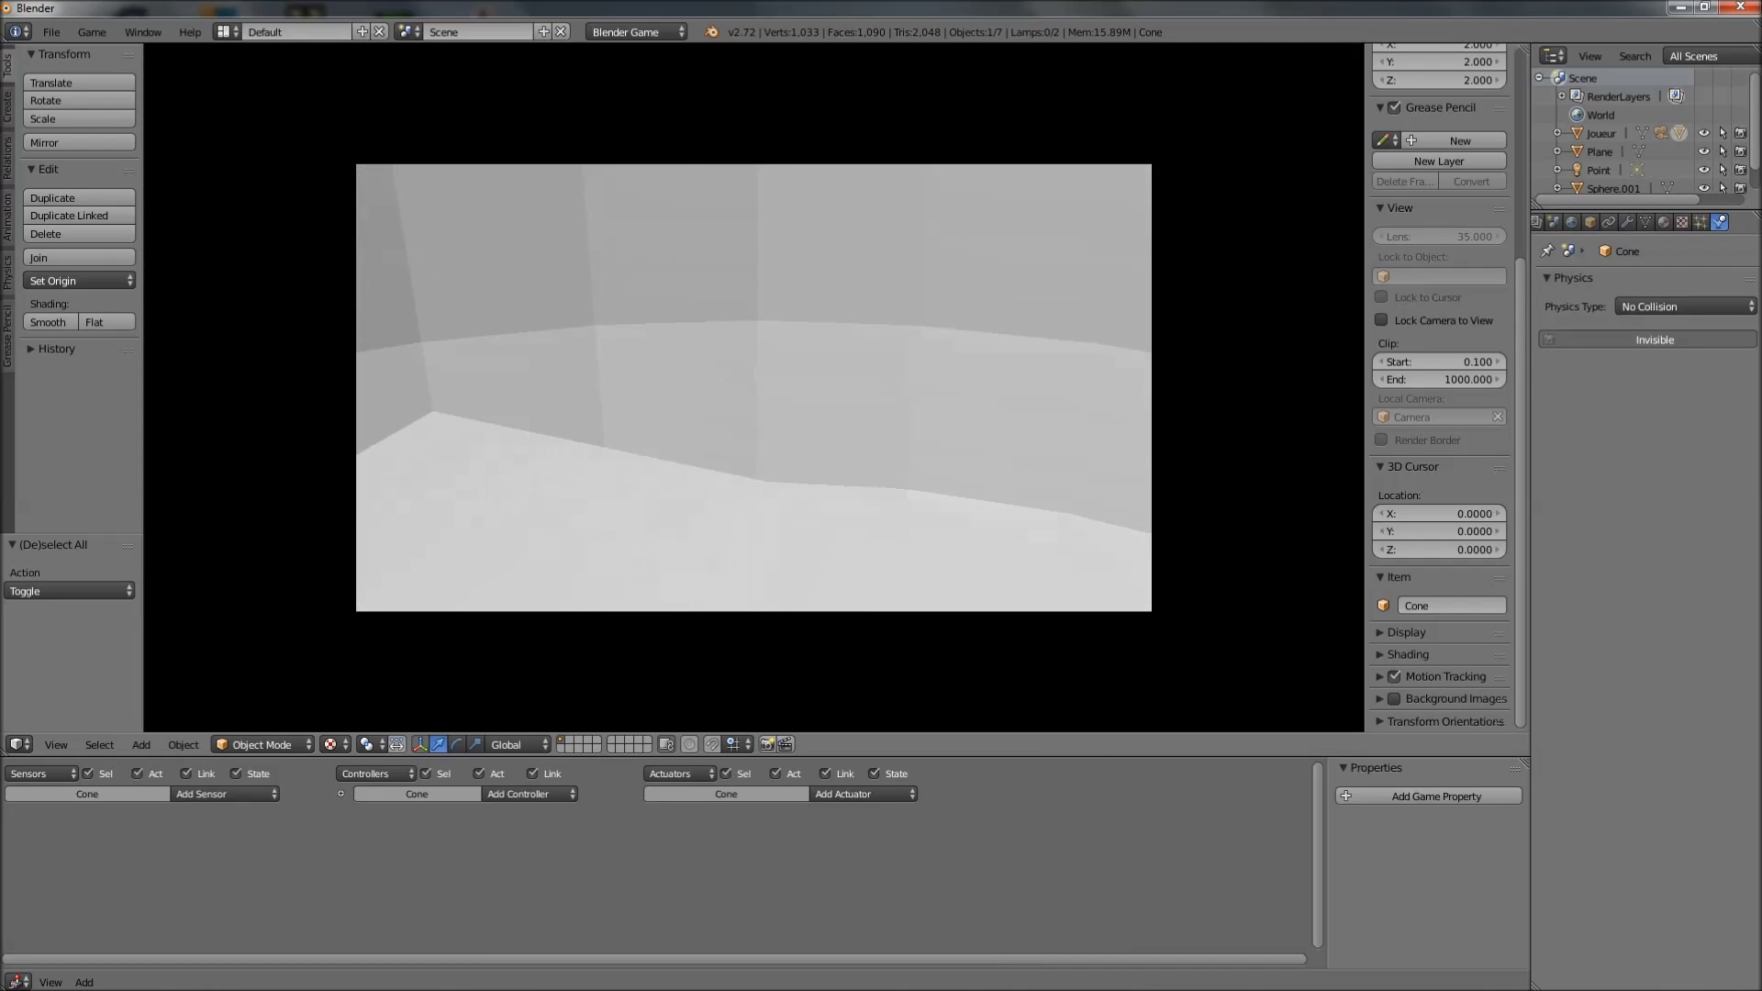
key("Escape")
key("KP_0")
middle_click_drag(906, 444, 959, 496)
left_click(1588, 337)
Run the game preview from outside the character to examine the cone's movement up close, and end it
scroll(901, 400, "down", 5)
middle_click_drag(901, 400, 921, 400)
scroll(922, 400, "up", 5)
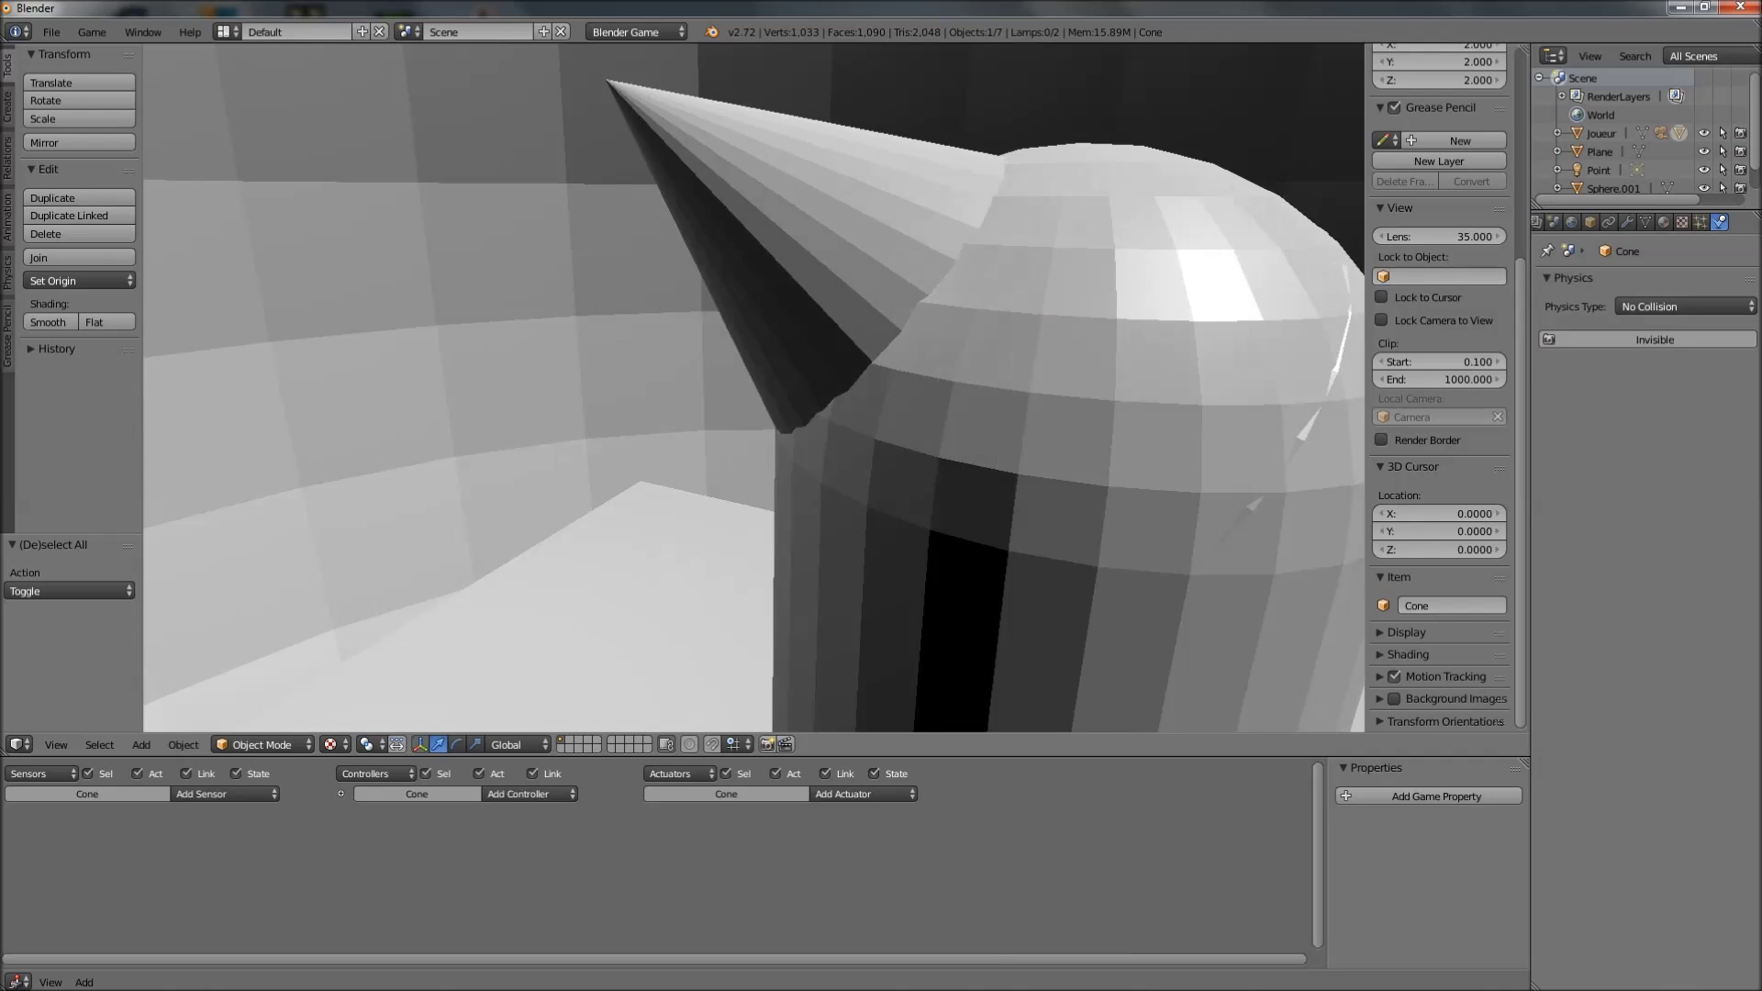
key("Escape")
middle_click_drag(732, 411, 745, 516)
scroll(688, 516, "down", 4)
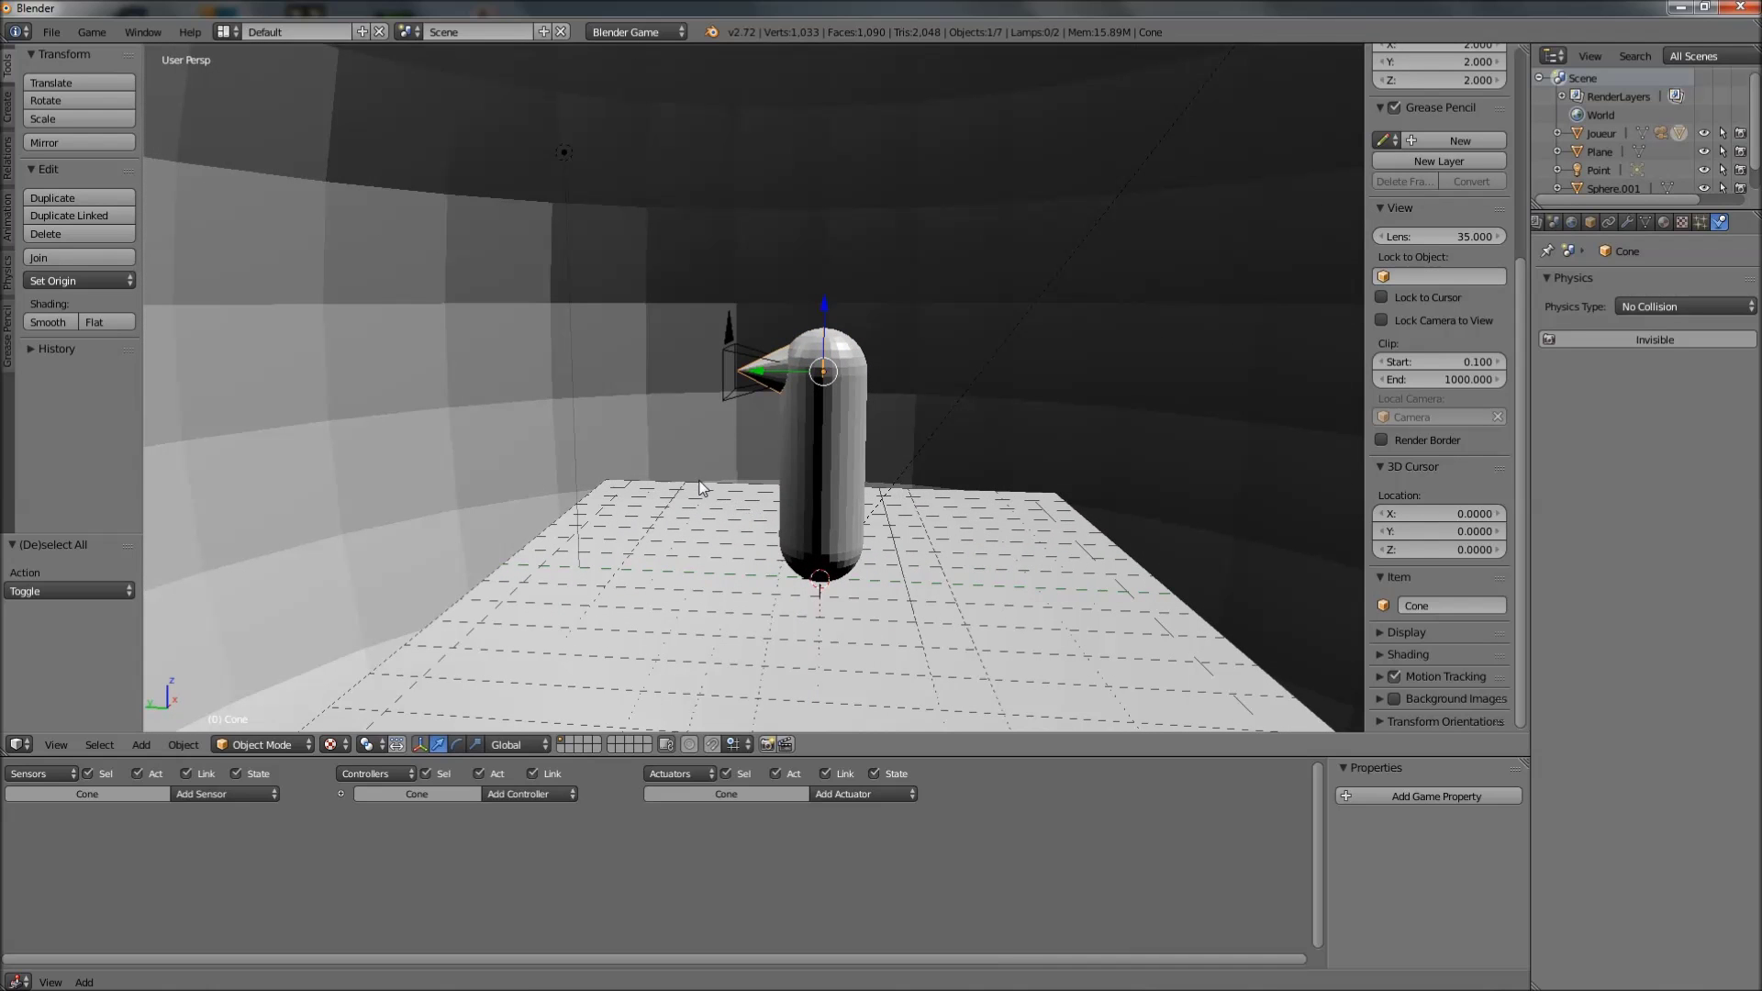
Try to move the cone upward, cancel the move and deselect everything
middle_click_drag(790, 425, 826, 360)
left_click_drag(852, 341, 824, 294)
key("Escape")
key("a")
middle_click_drag(731, 483, 692, 584)
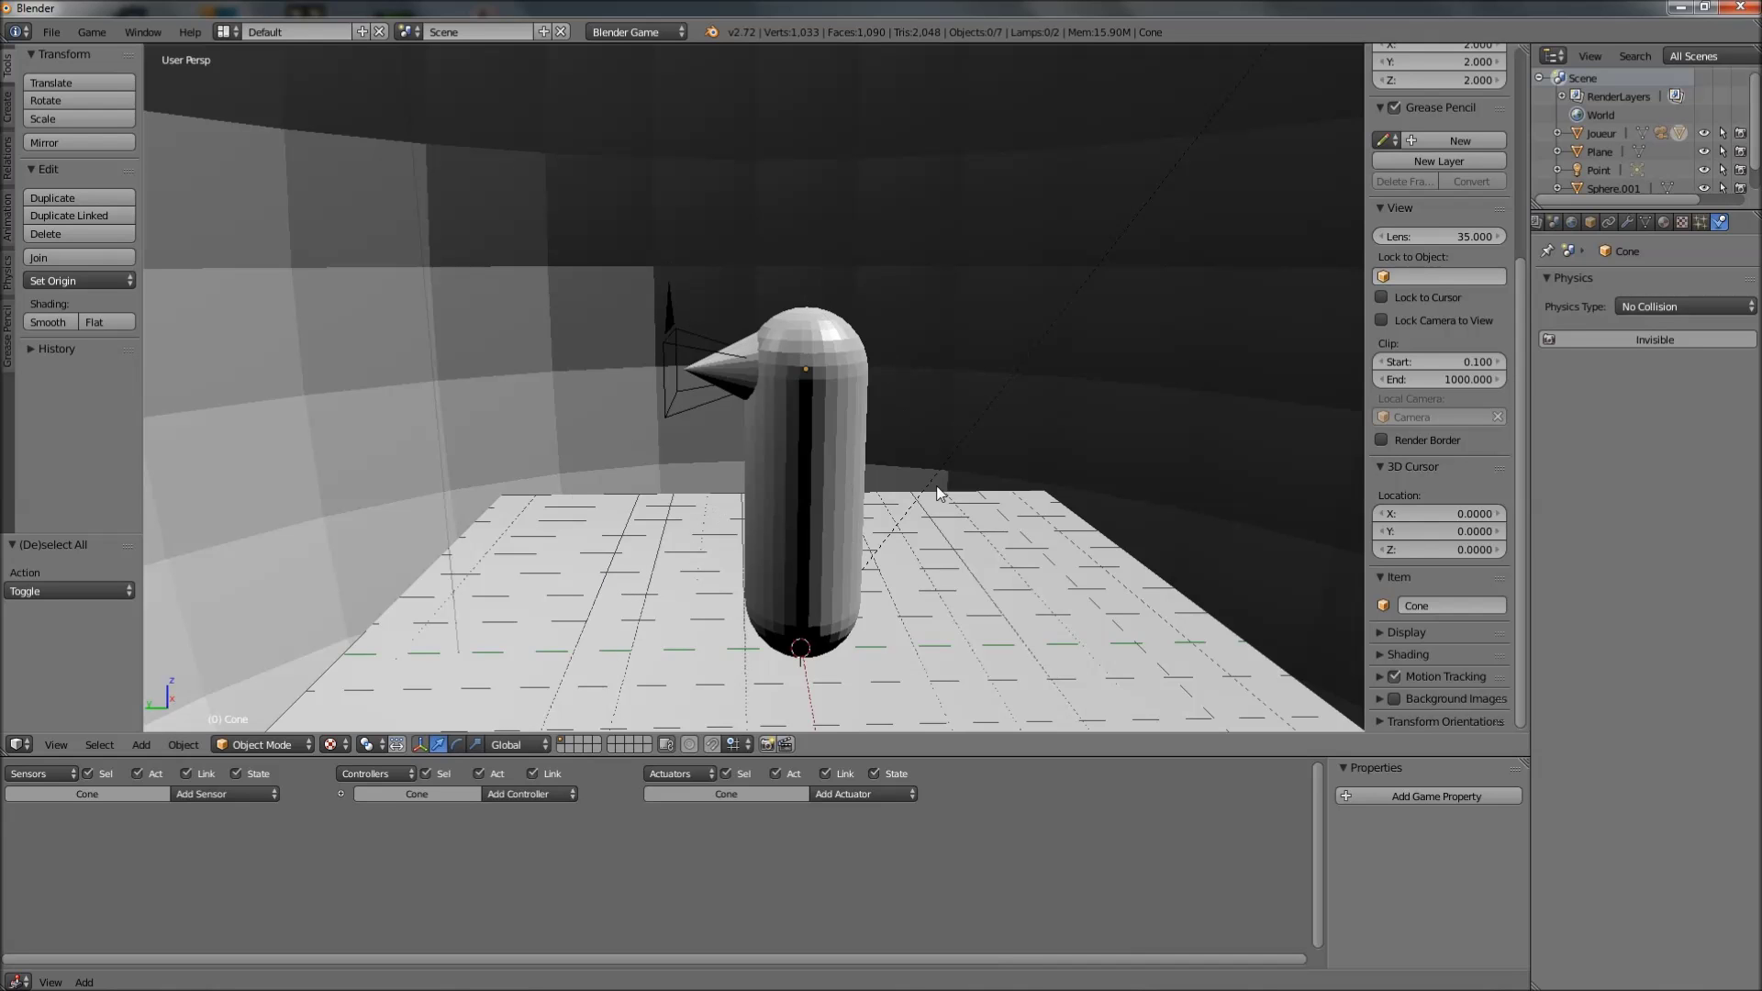
Try to move the Joueur capsule upward along the Z axis, cancel the move and deselect everything
middle_click_drag(499, 455, 879, 433)
right_click(879, 433)
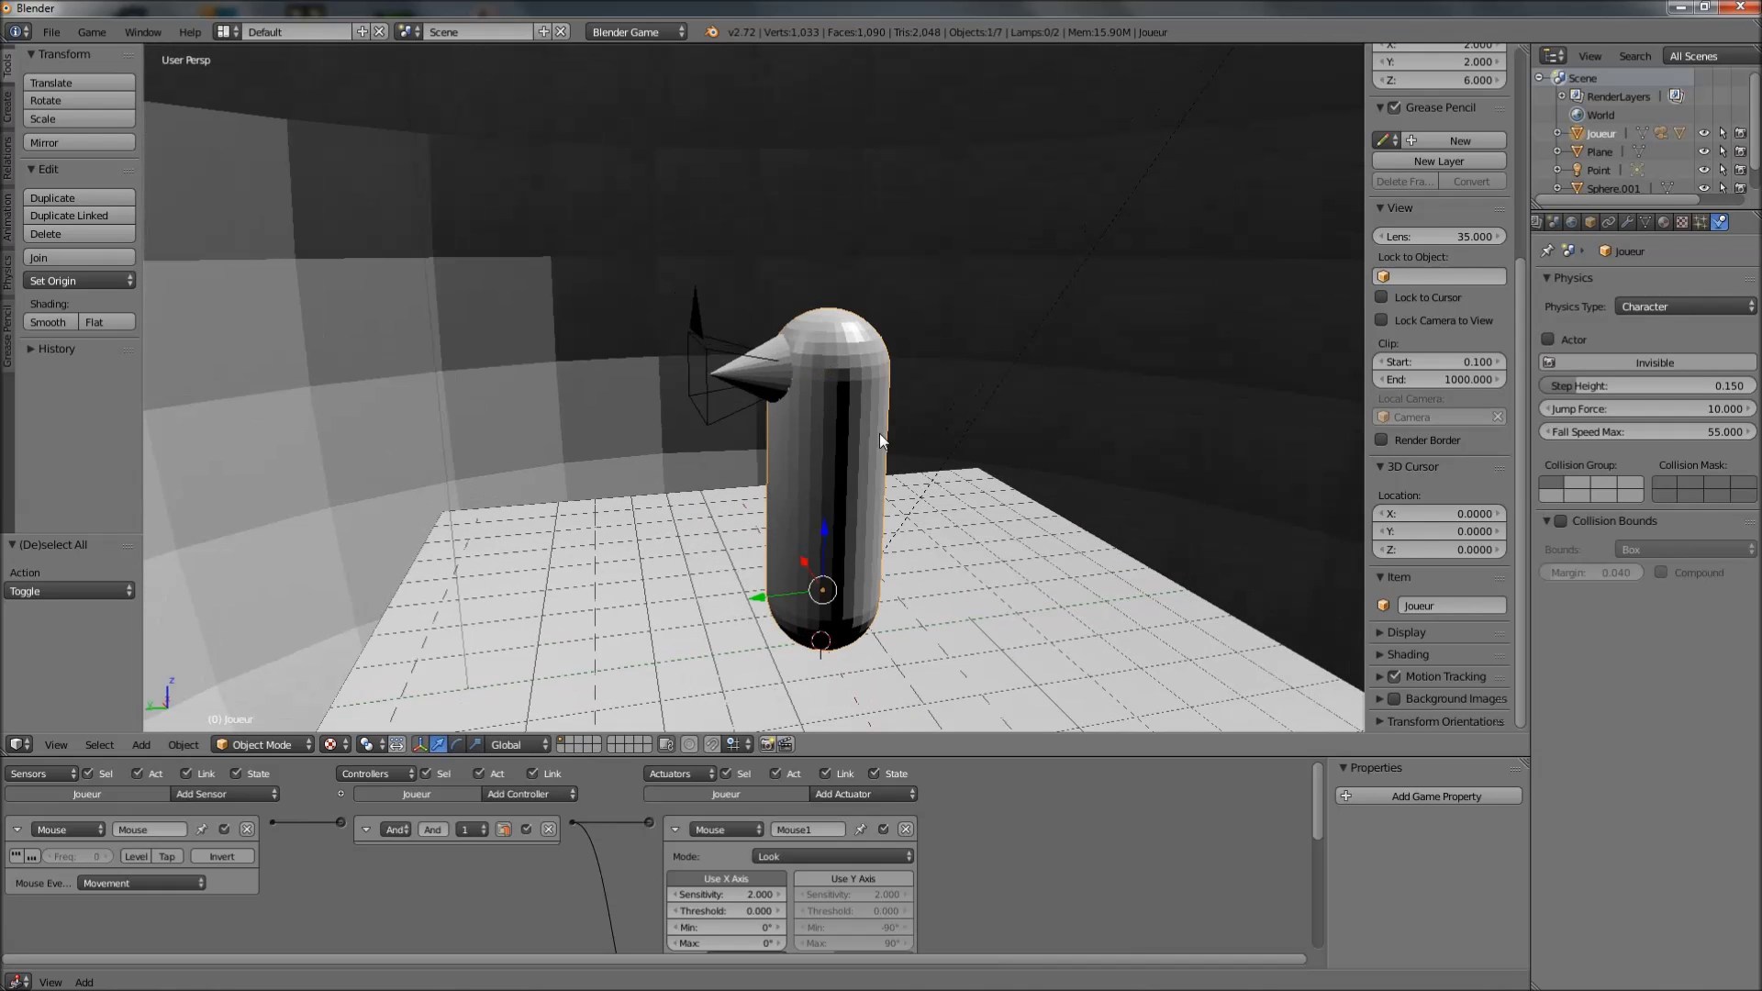
left_click_drag(822, 533, 826, 397)
right_click(826, 397)
key("a")
middle_click_drag(783, 552, 676, 469)
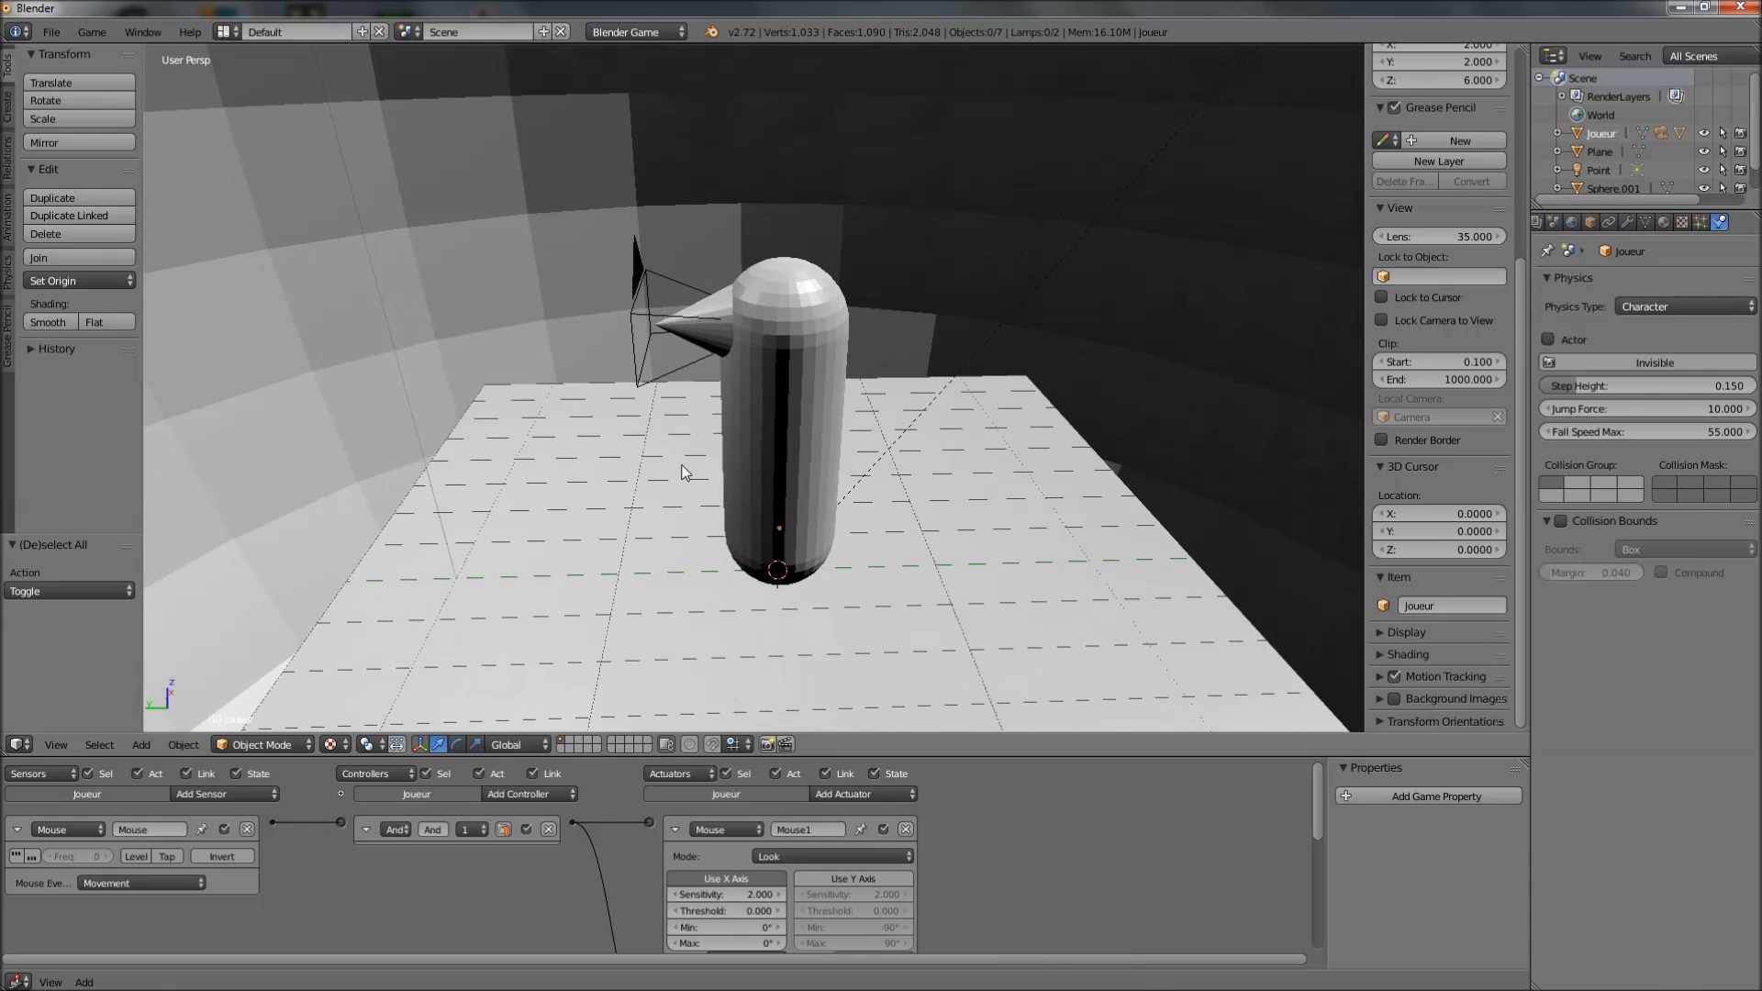
Run the game preview to test the capsule and cone mouse look together, and examine the character from several angles
left_click_drag(728, 526, 422, 543)
key("Escape")
middle_click_drag(725, 473, 756, 402)
key("a")
key("p")
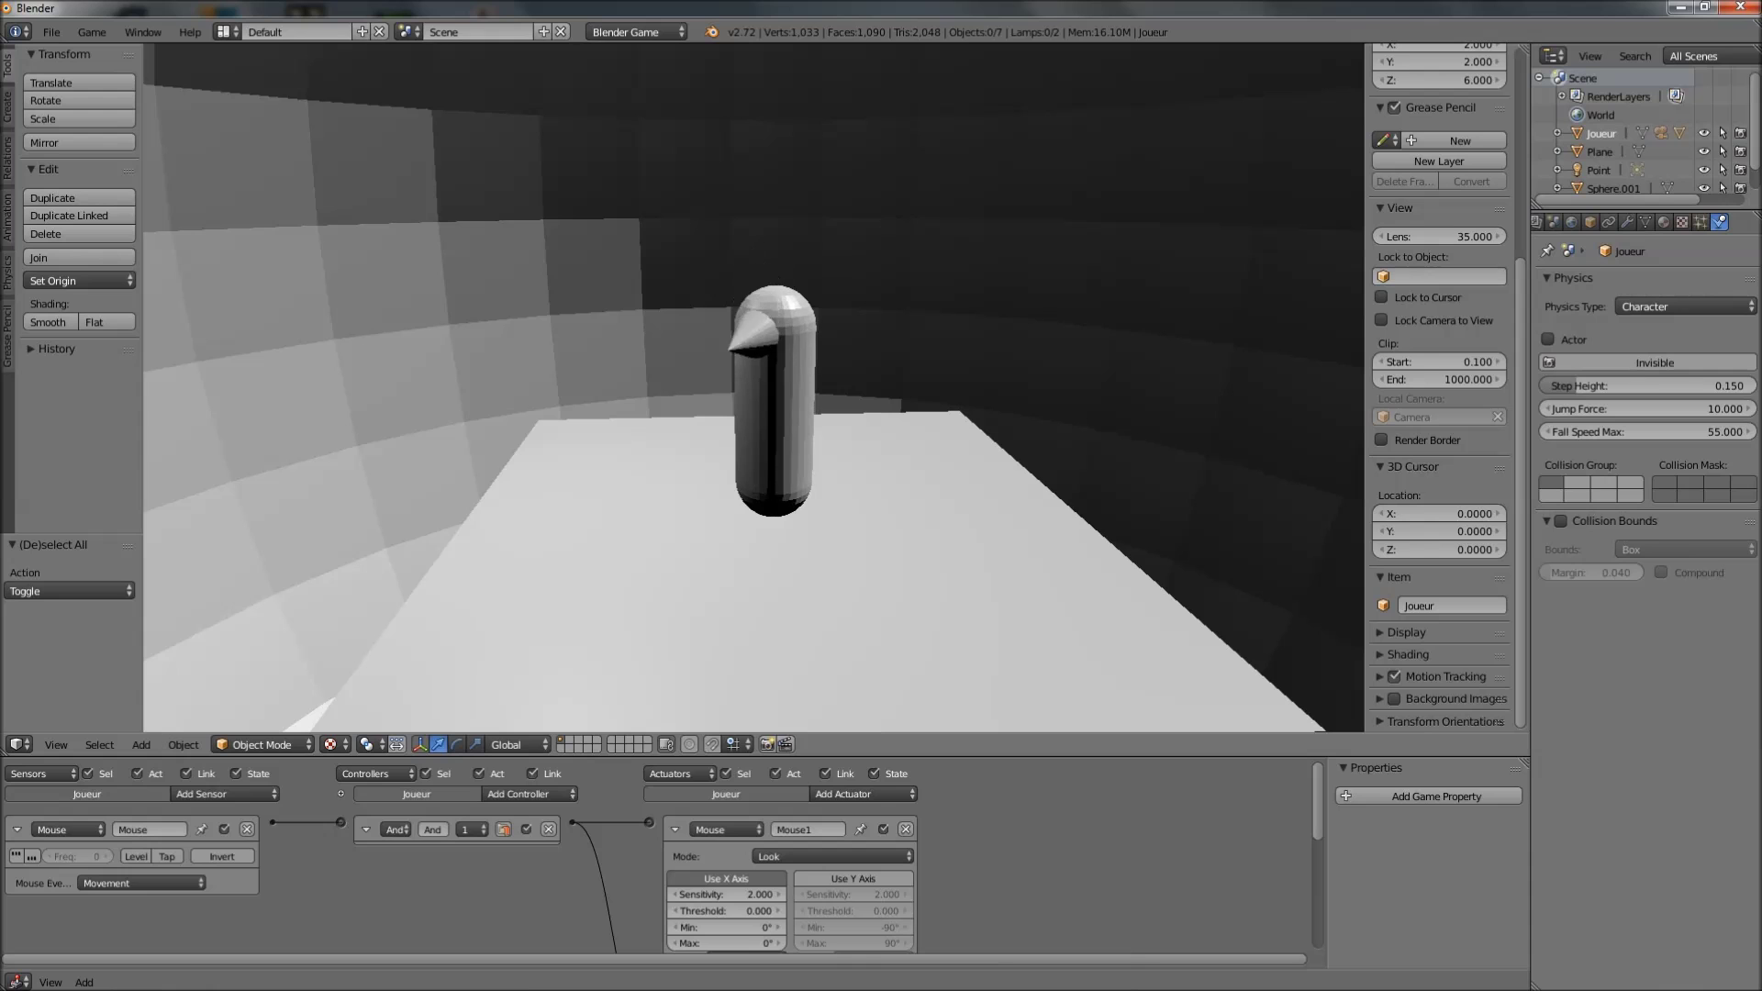
key("Escape")
middle_click_drag(498, 405, 672, 496)
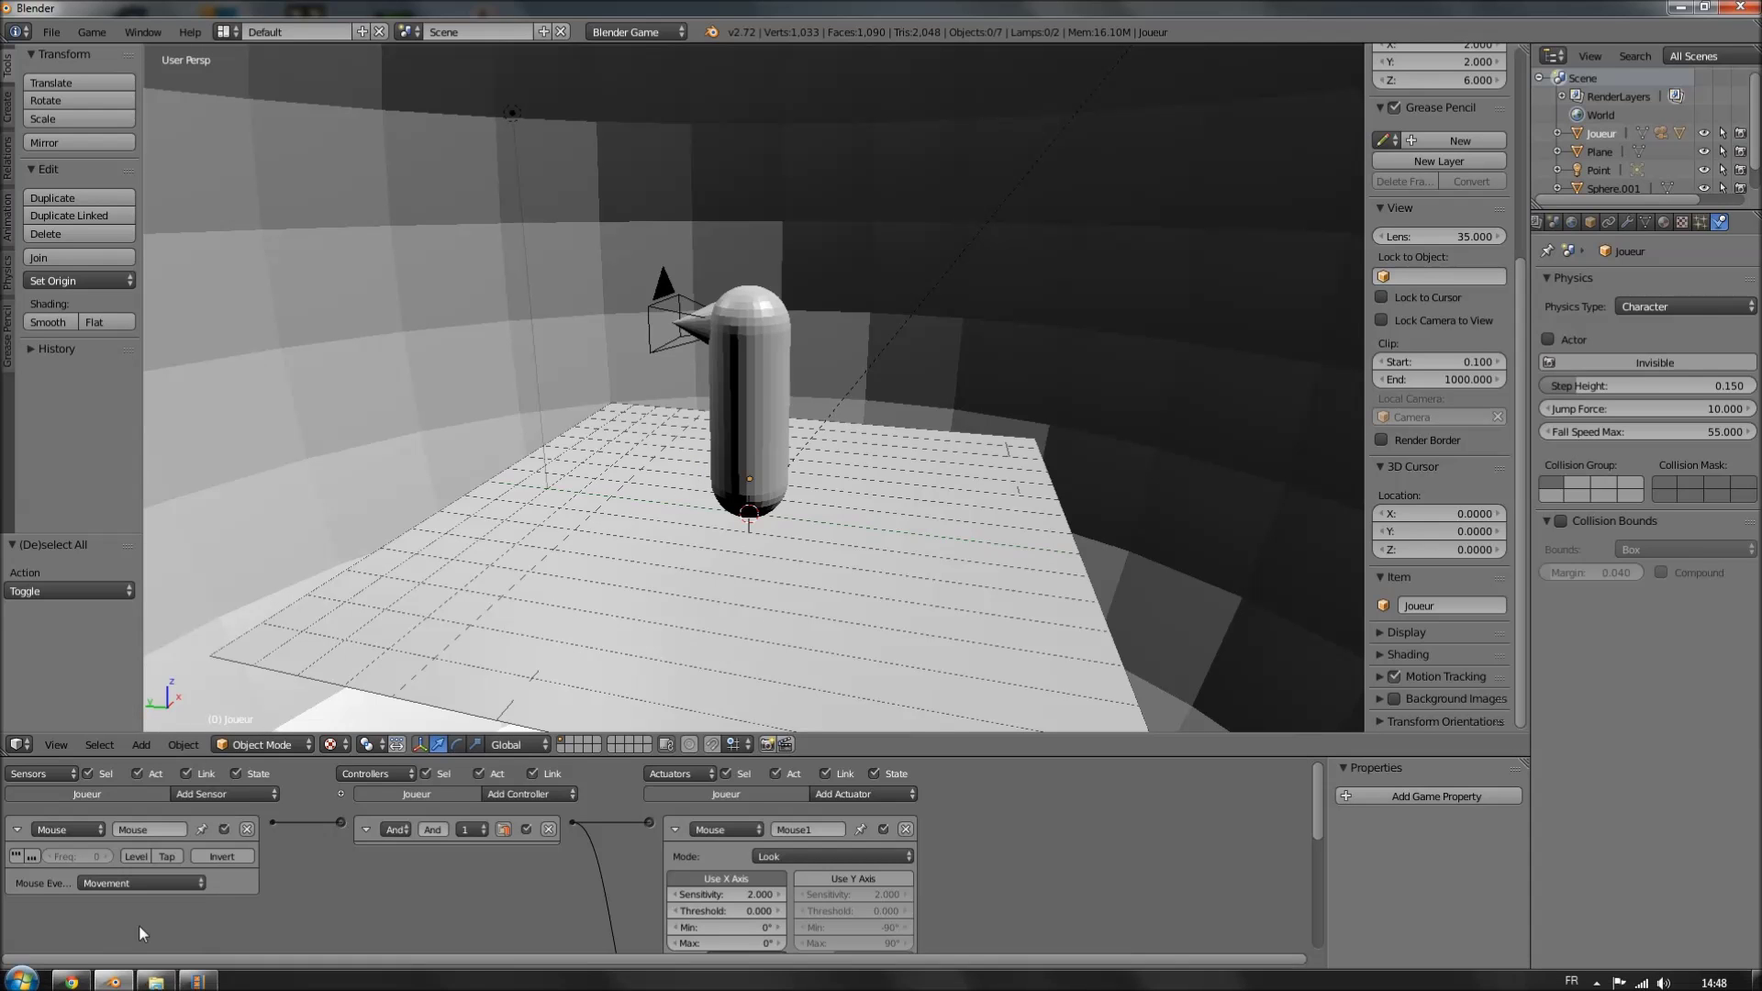
middle_click_drag(642, 477, 737, 483)
scroll(697, 482, "up", 2)
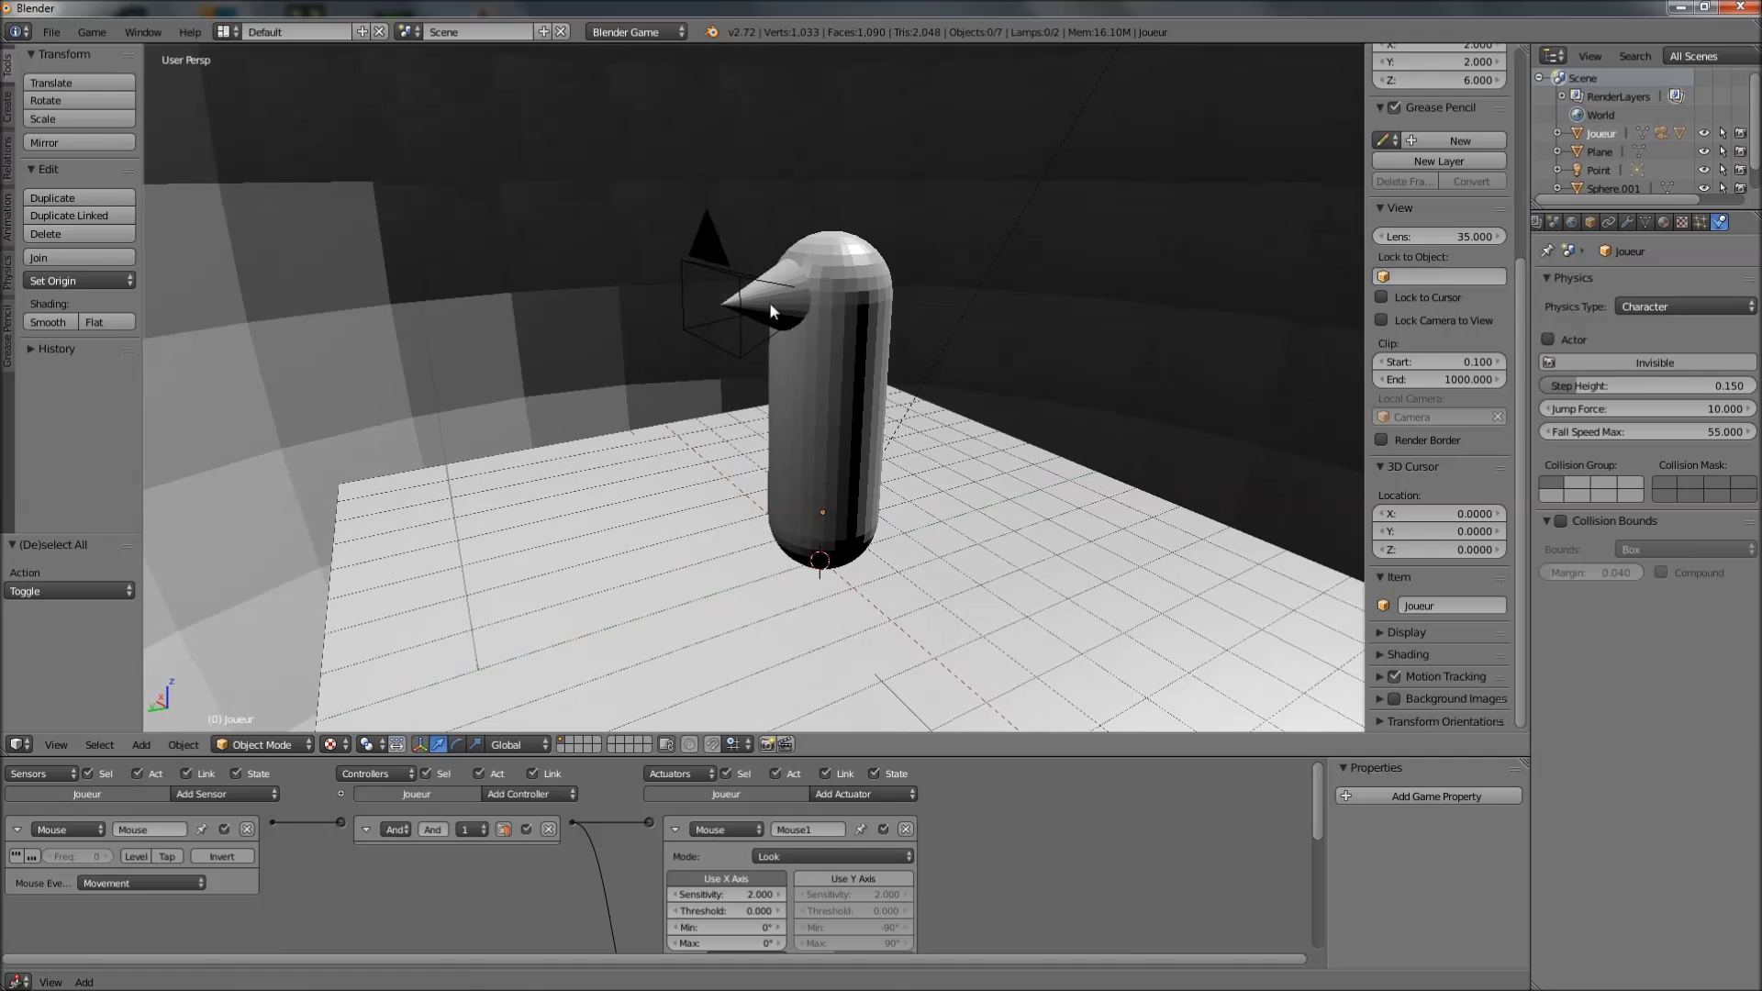